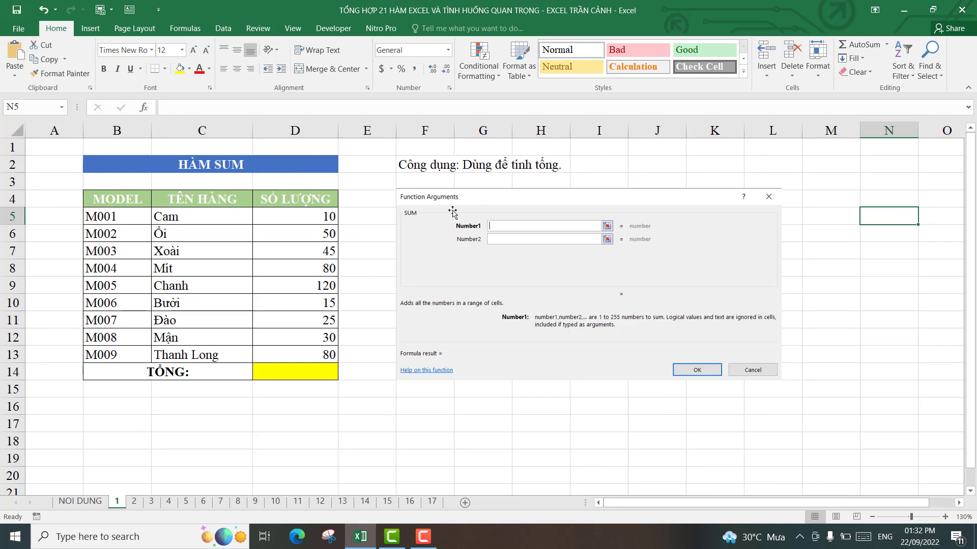
- Enter =SUM(D5:D13) in D14 to total the quantities as 455, then go to sheet 2
click(300, 219)
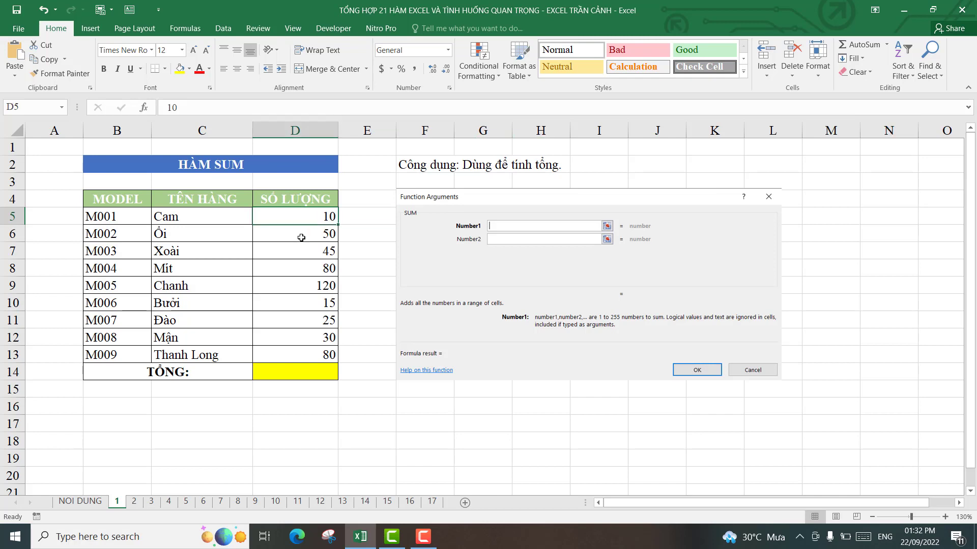
click(313, 234)
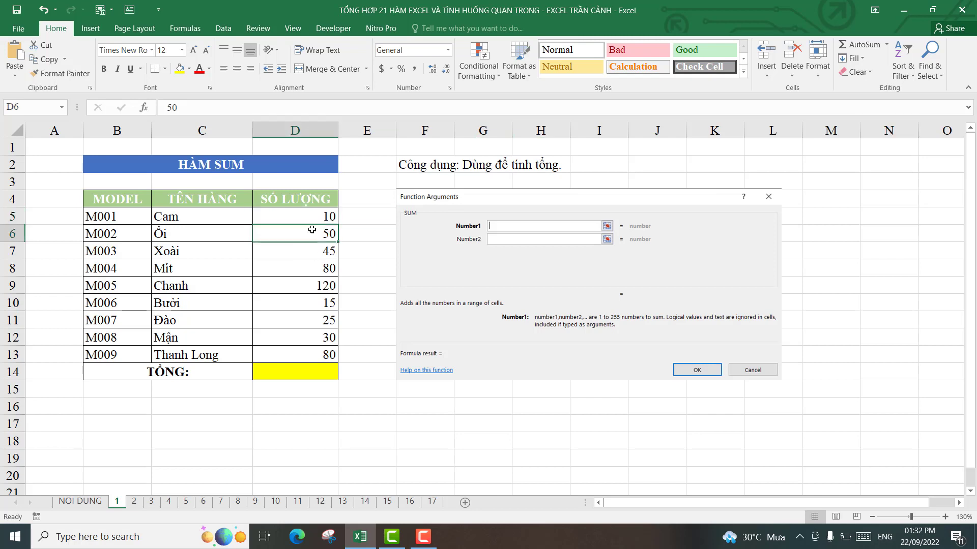
click(305, 376)
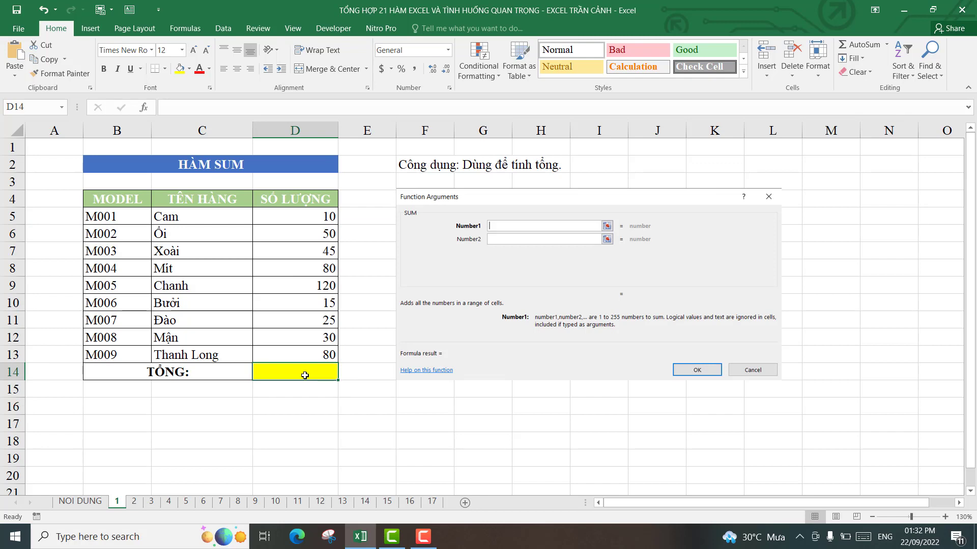
text(=S)
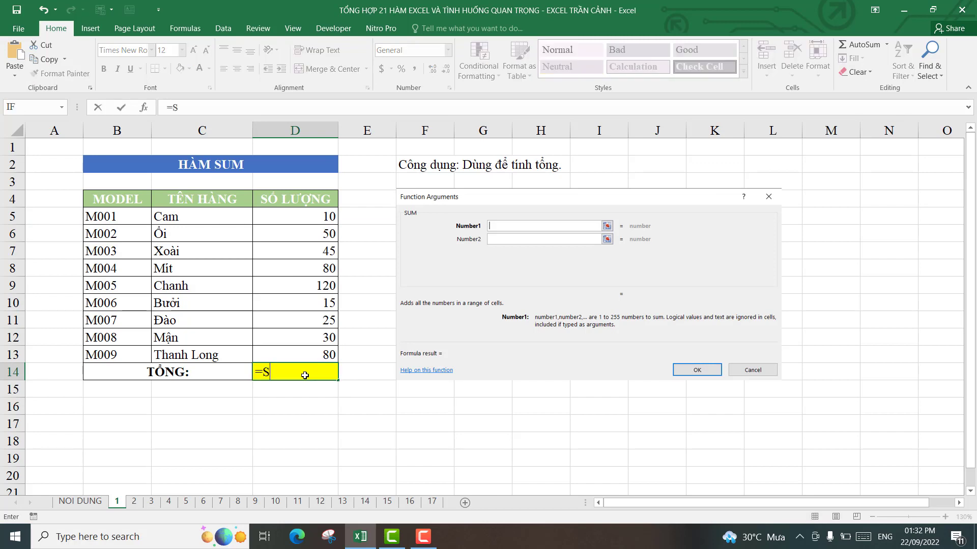
text(UM)
text(()
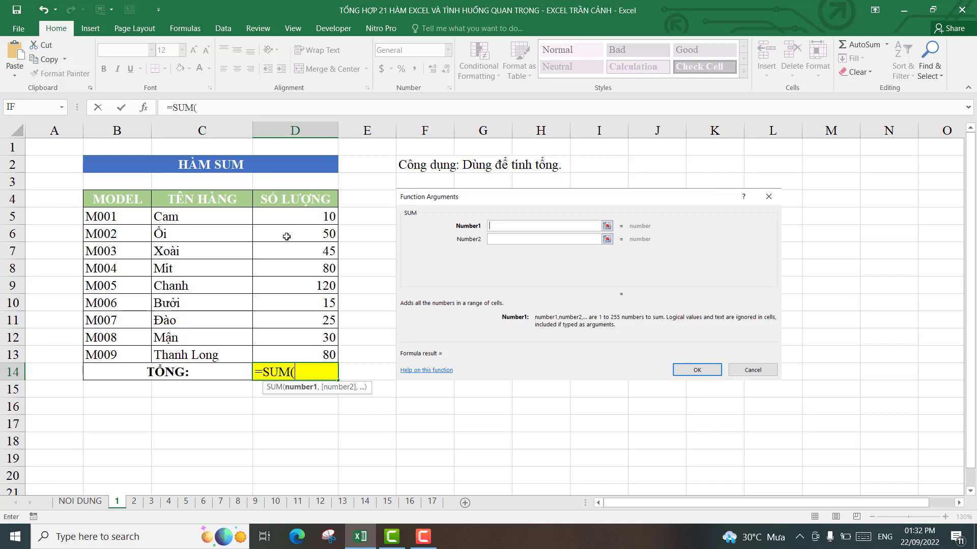
drag(295, 213, 304, 347)
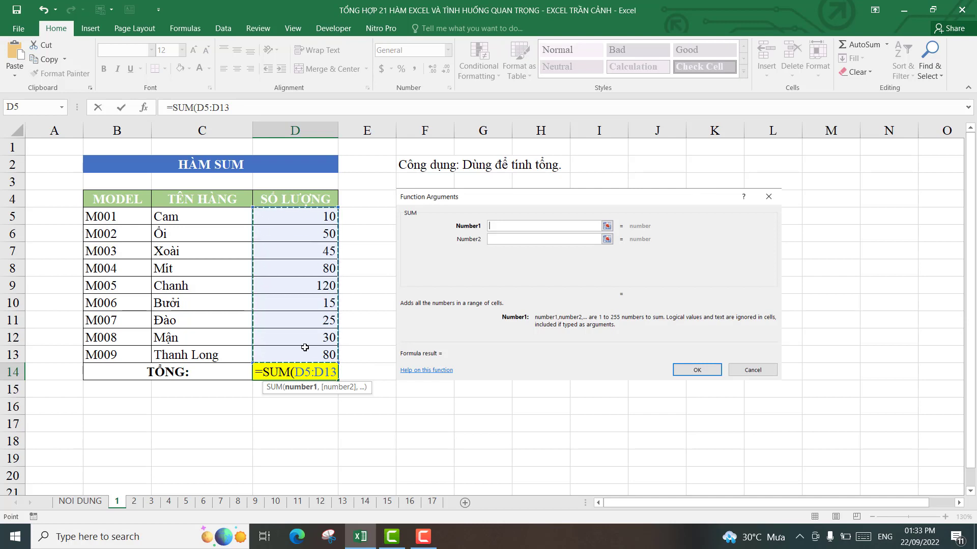
key(Return)
click(317, 372)
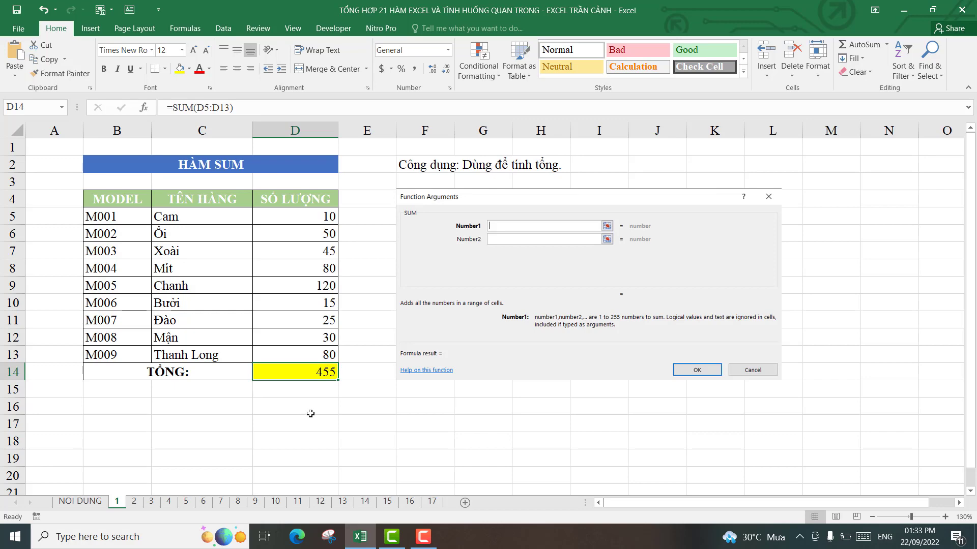
click(135, 501)
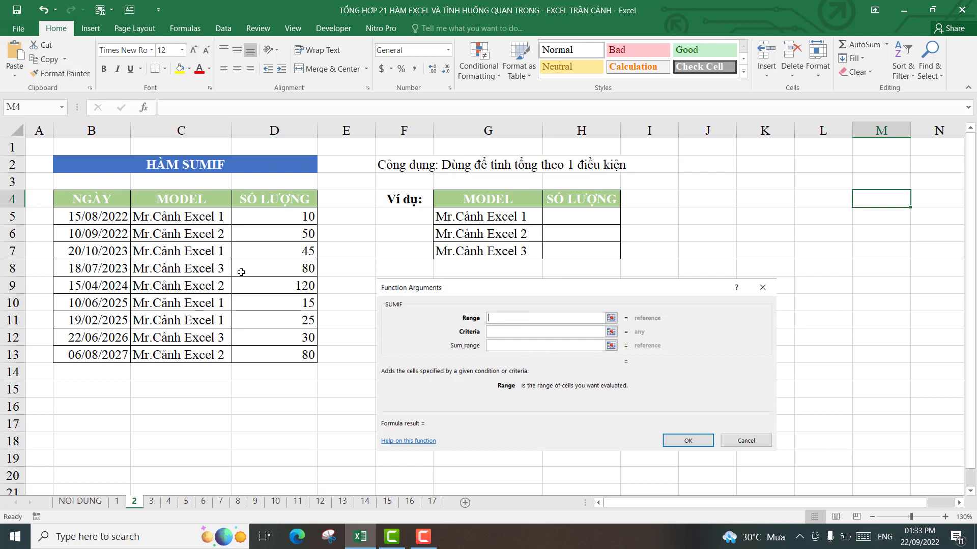
mouse_move(113, 199)
mouse_down()
mouse_move(185, 249)
mouse_move(275, 354)
mouse_up()
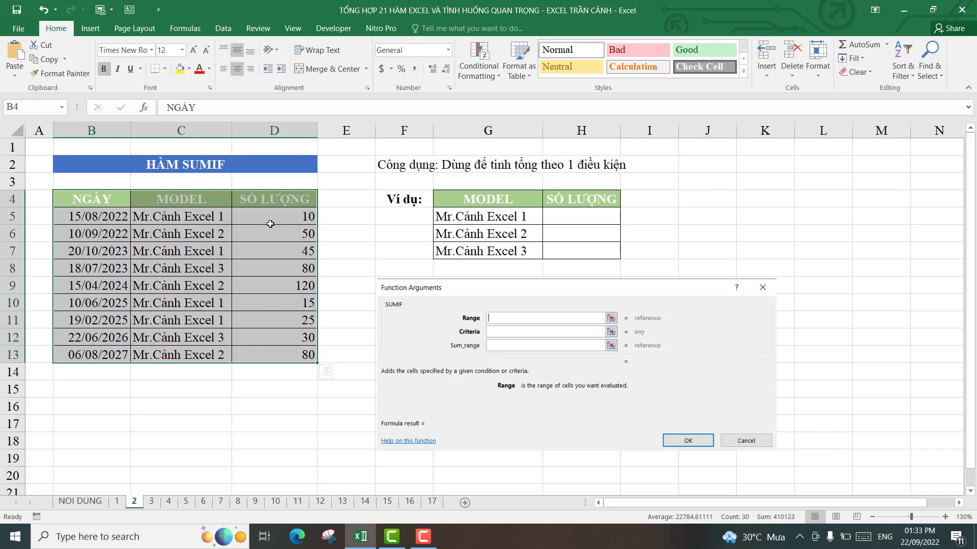
click(203, 201)
click(492, 219)
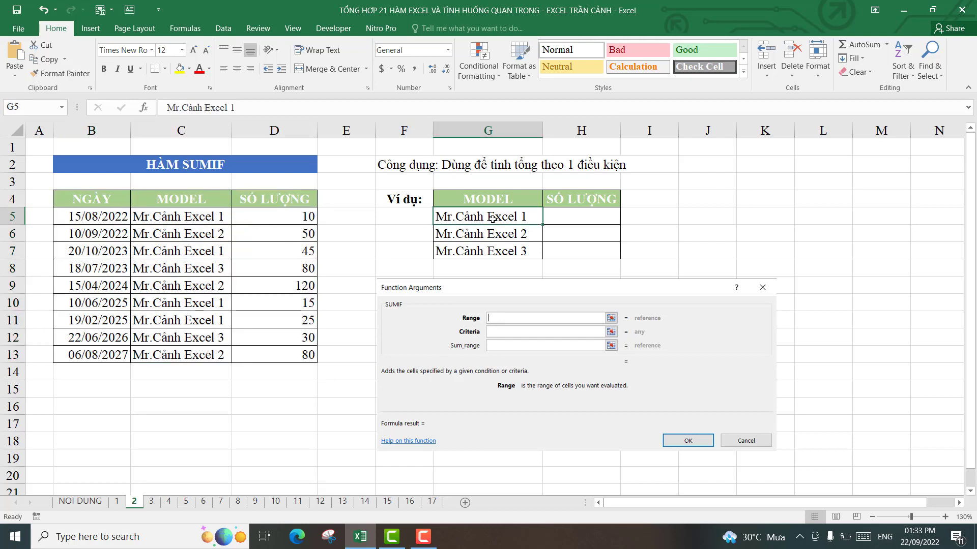
click(494, 234)
click(496, 251)
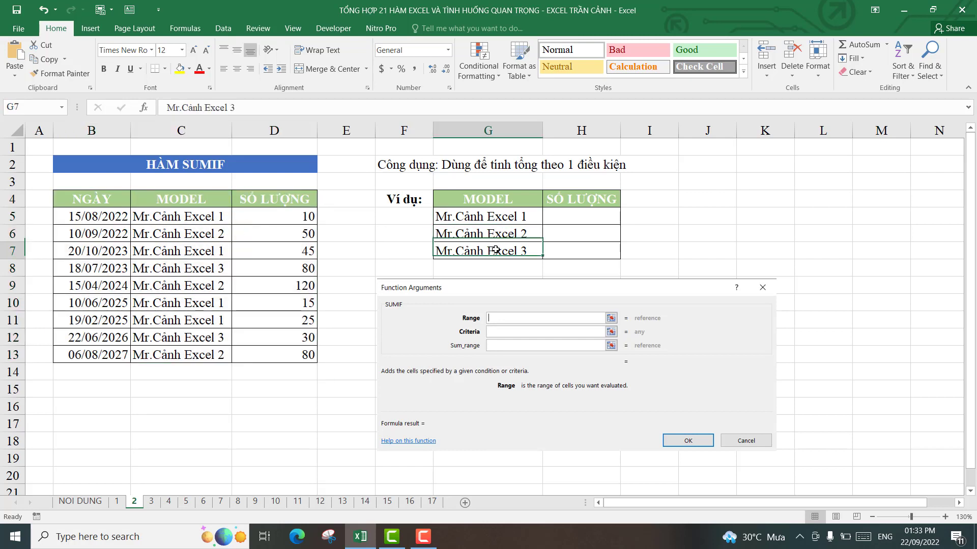
click(568, 220)
click(568, 234)
click(567, 252)
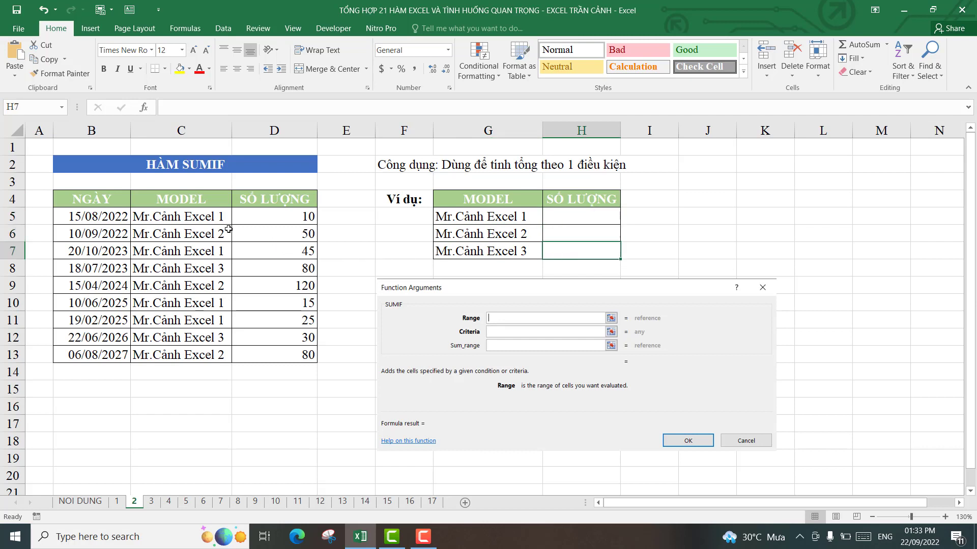
click(563, 216)
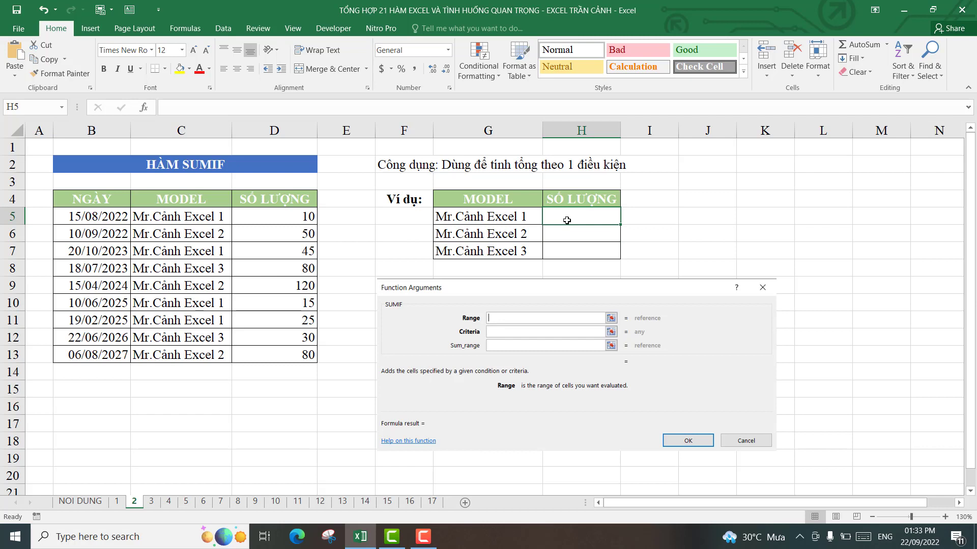
- Enter =SUMIF($C$4:$C$13,G5,$D$4:$D$13) in H5, returning 95
text(=sum)
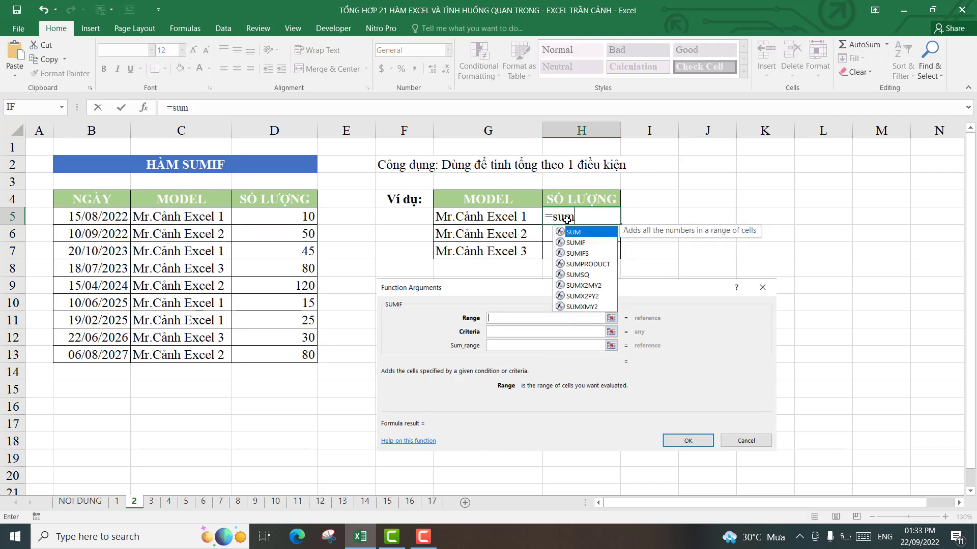
text(if)
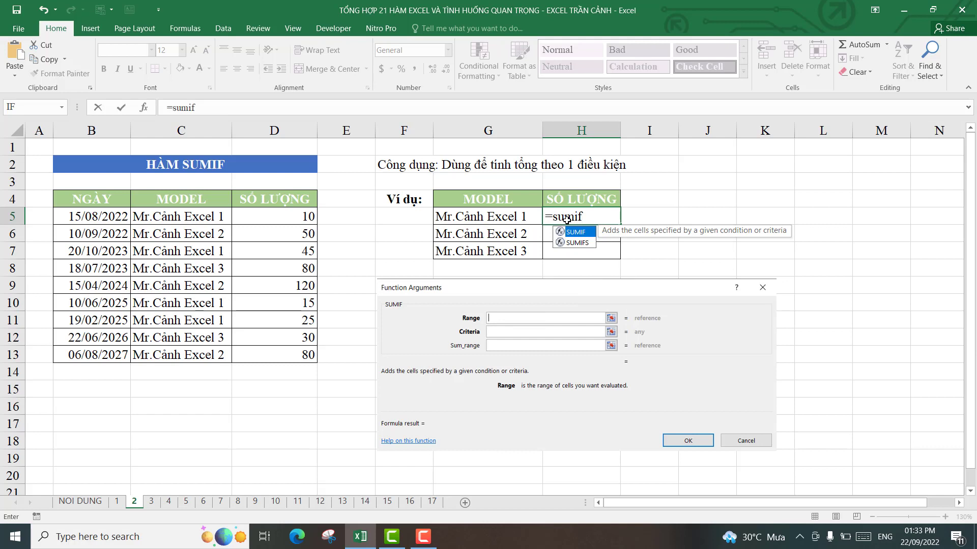
text(()
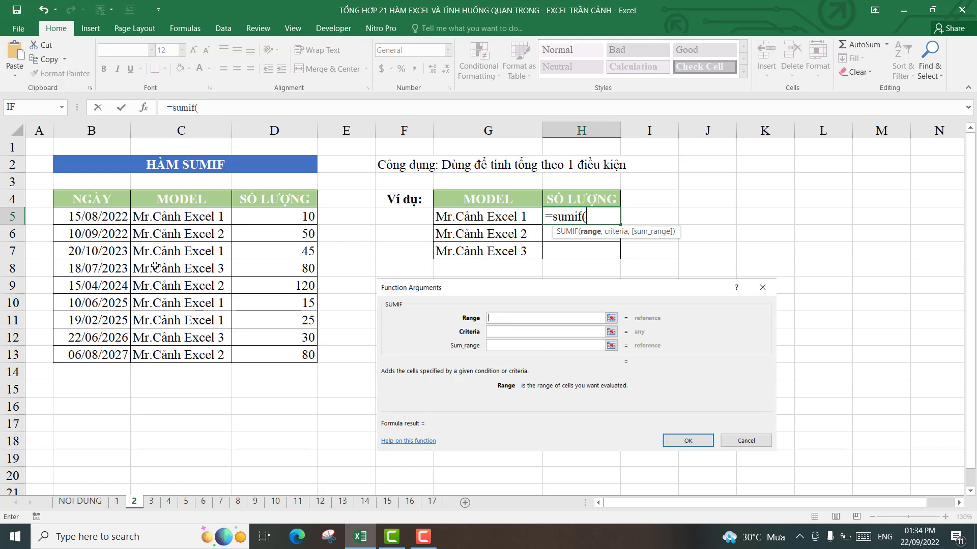
drag(188, 203, 193, 349)
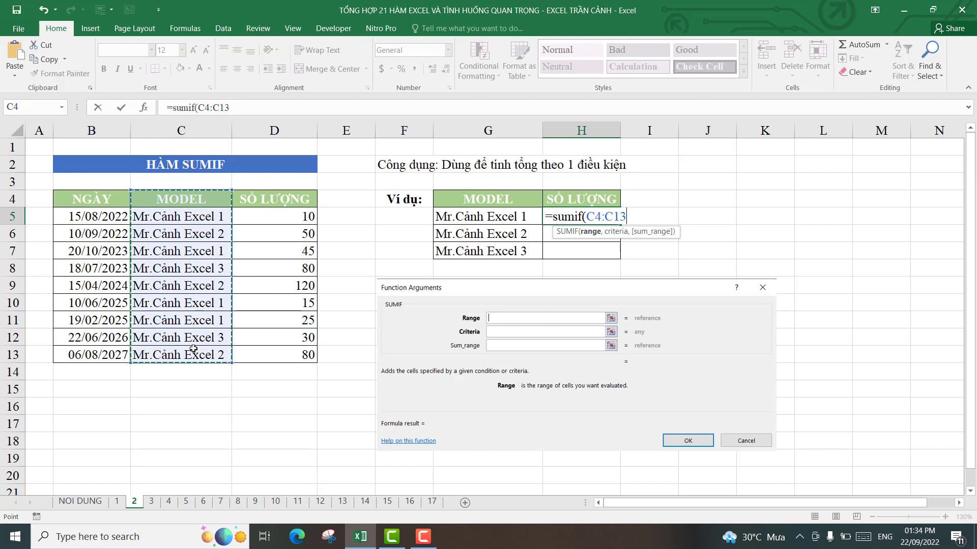
key(F4)
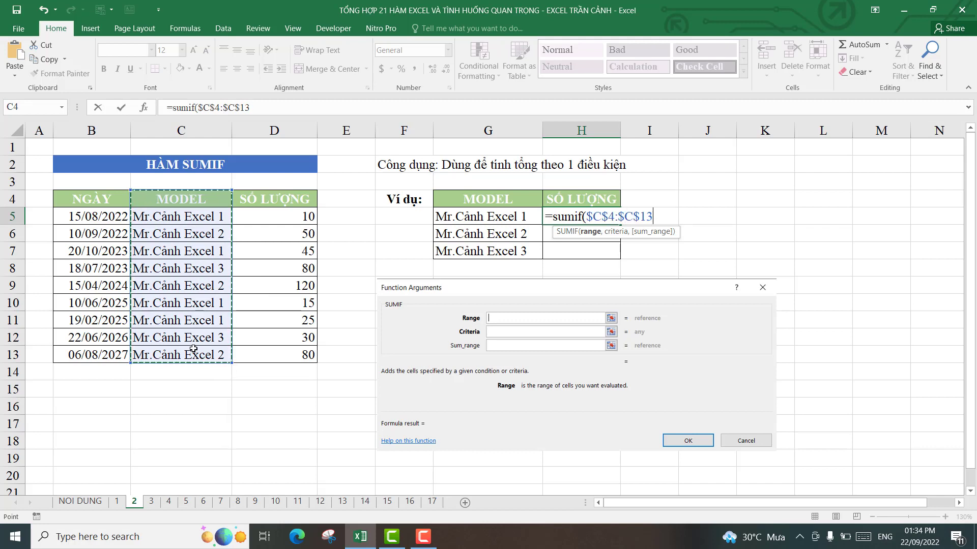
text(,)
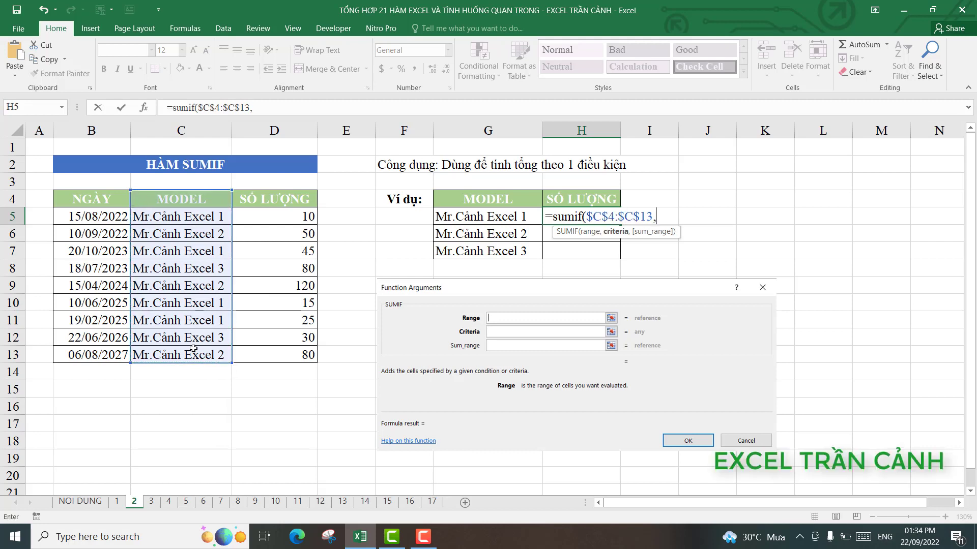
click(489, 217)
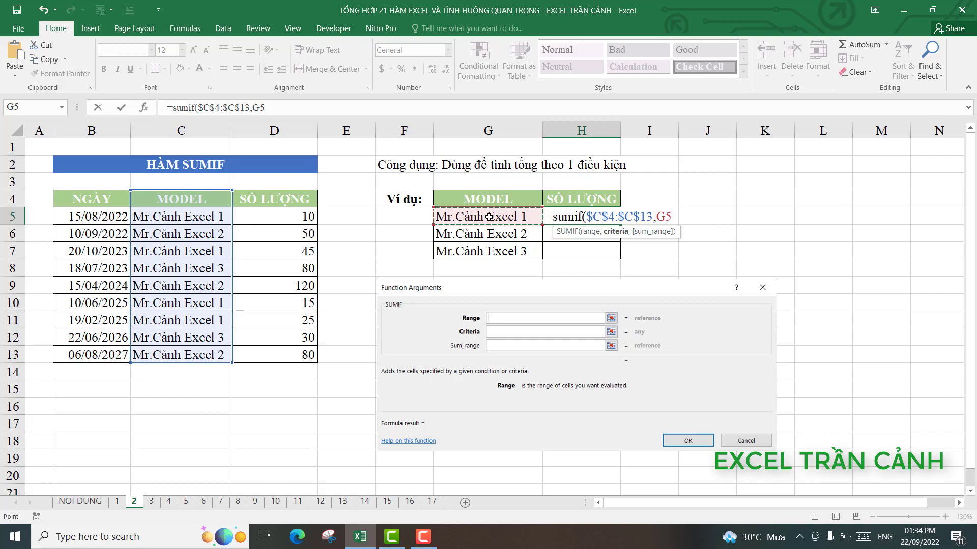
text(,)
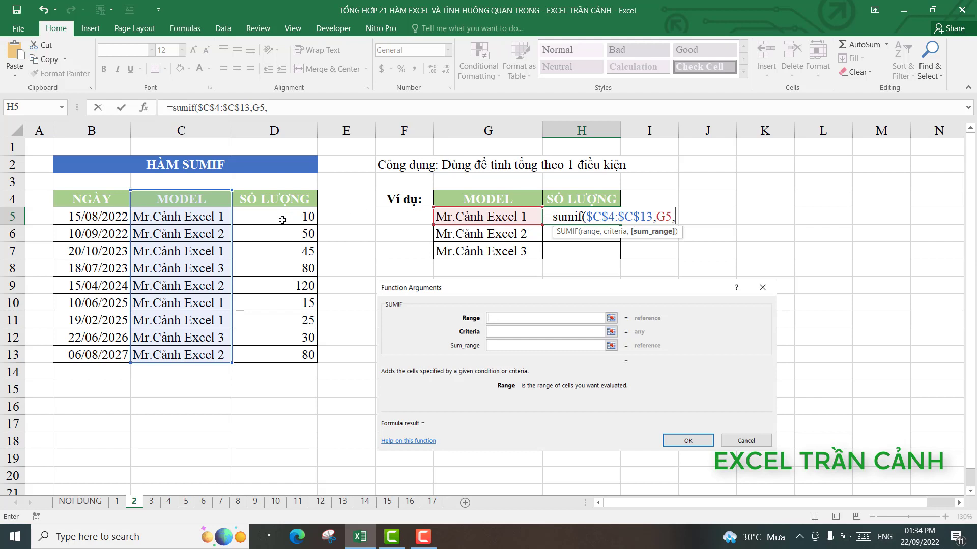
drag(280, 199, 287, 352)
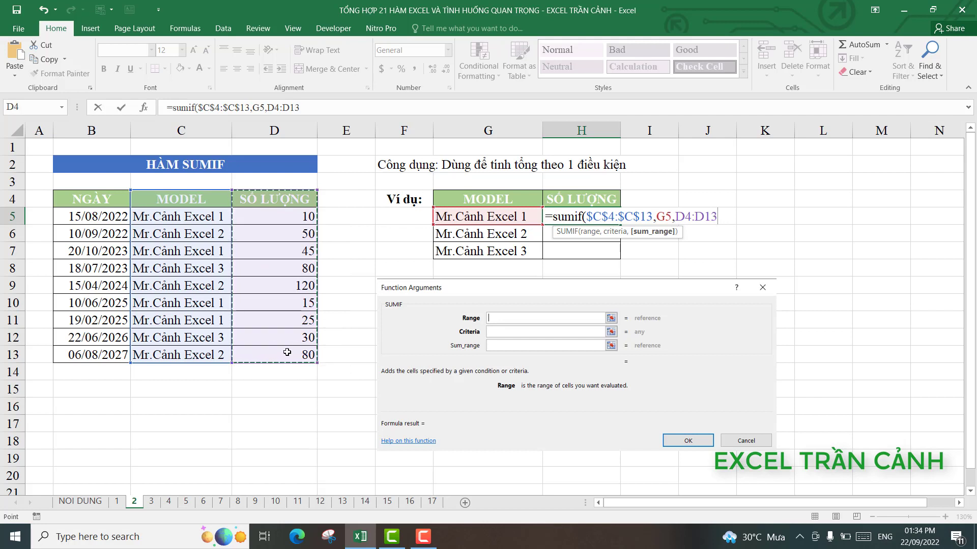
key(F4)
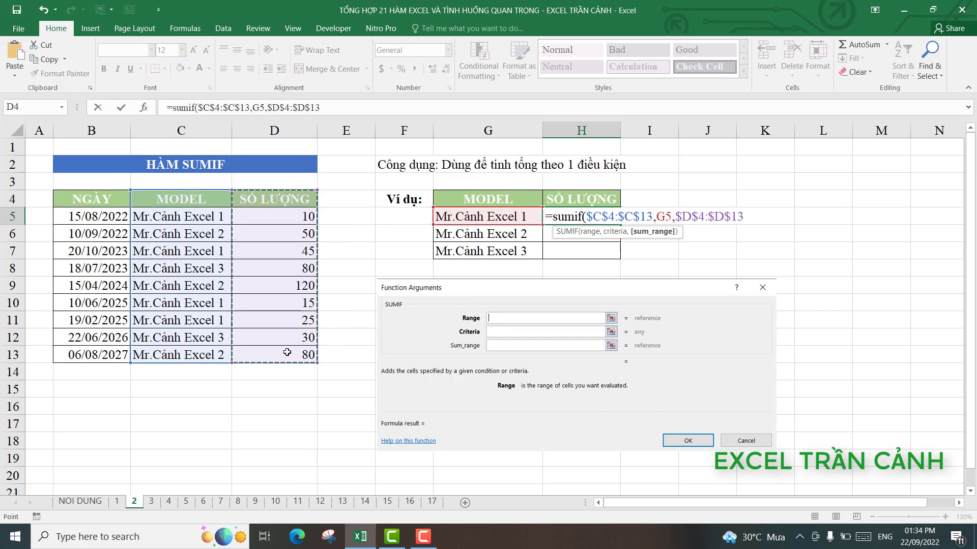
text())
key(Return)
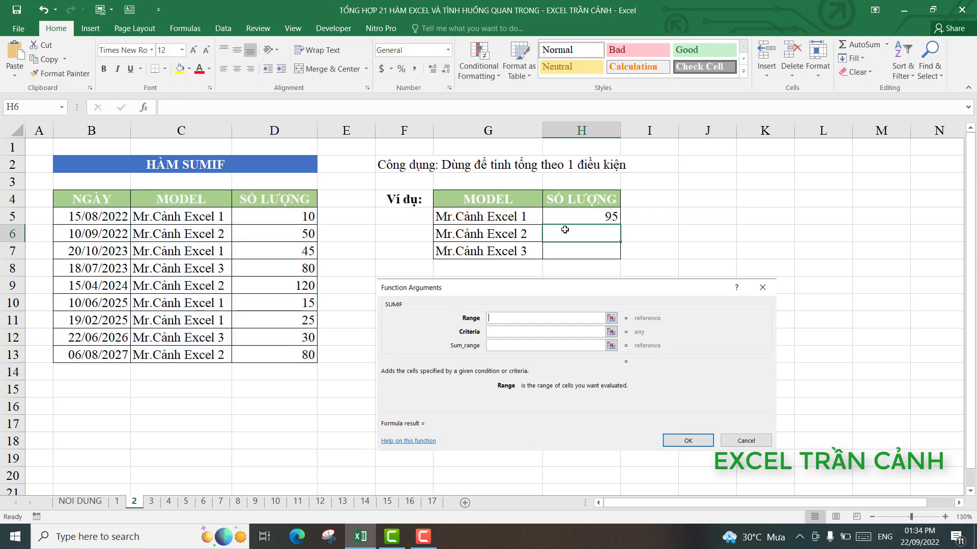
click(569, 216)
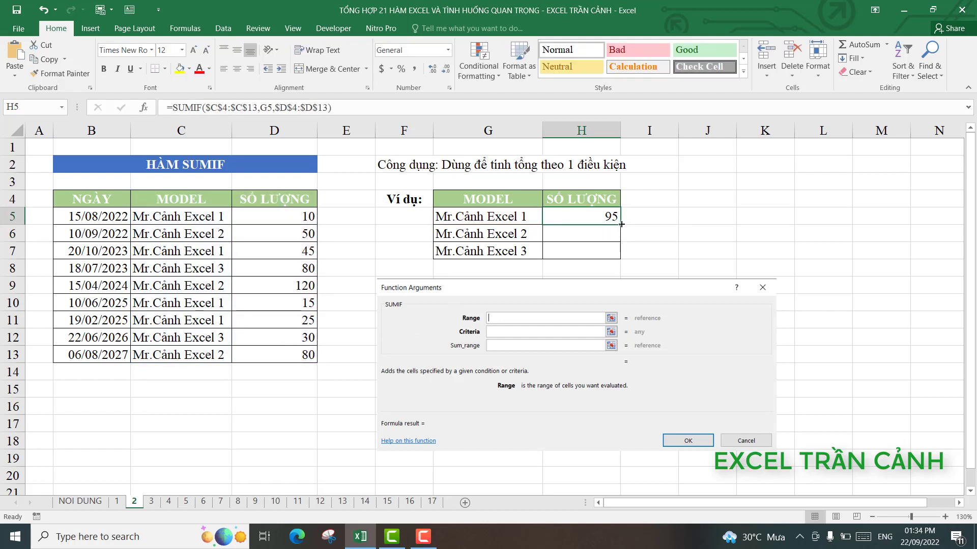
- Fill the SUMIF formula down to H7 and AutoSum the three results into H8
drag(621, 225, 618, 255)
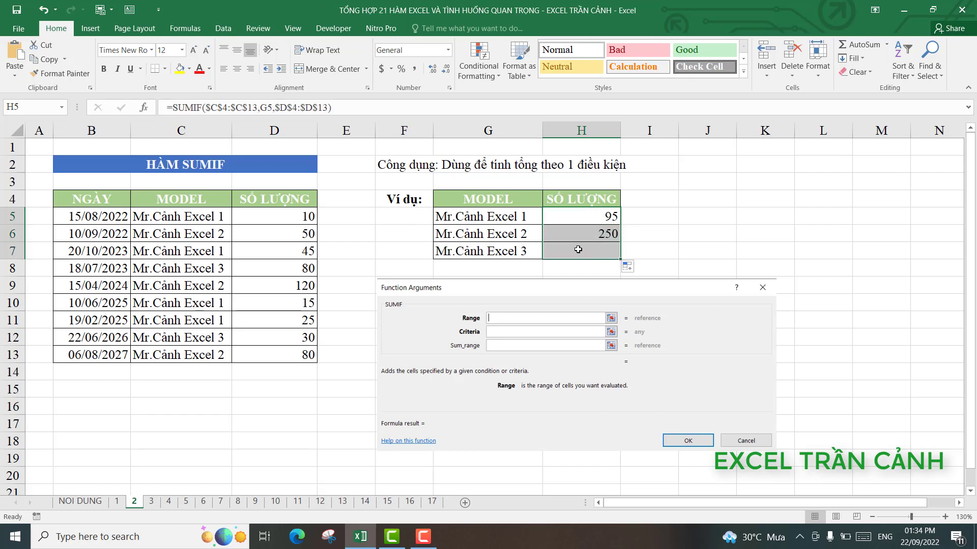
click(512, 219)
click(513, 233)
click(513, 251)
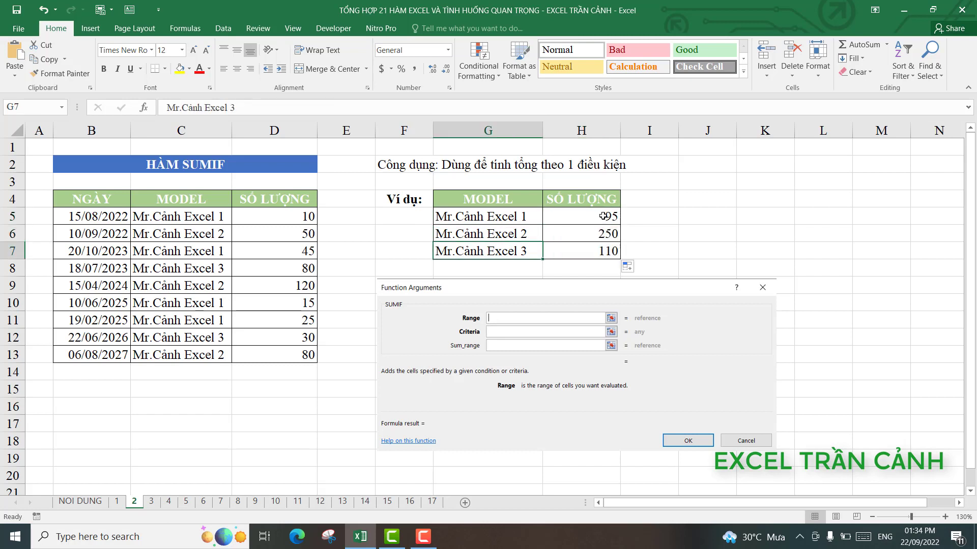
drag(599, 216, 599, 249)
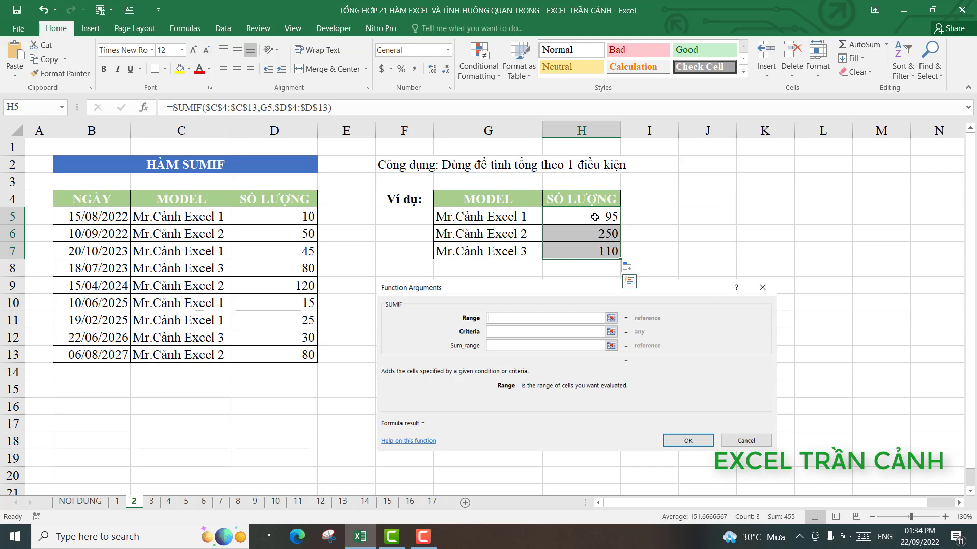
drag(595, 217, 594, 251)
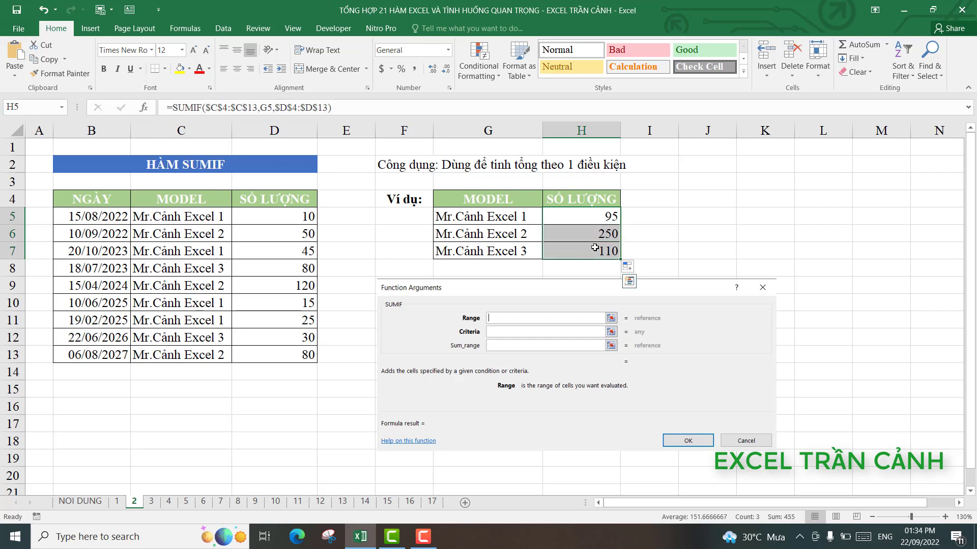
click(863, 46)
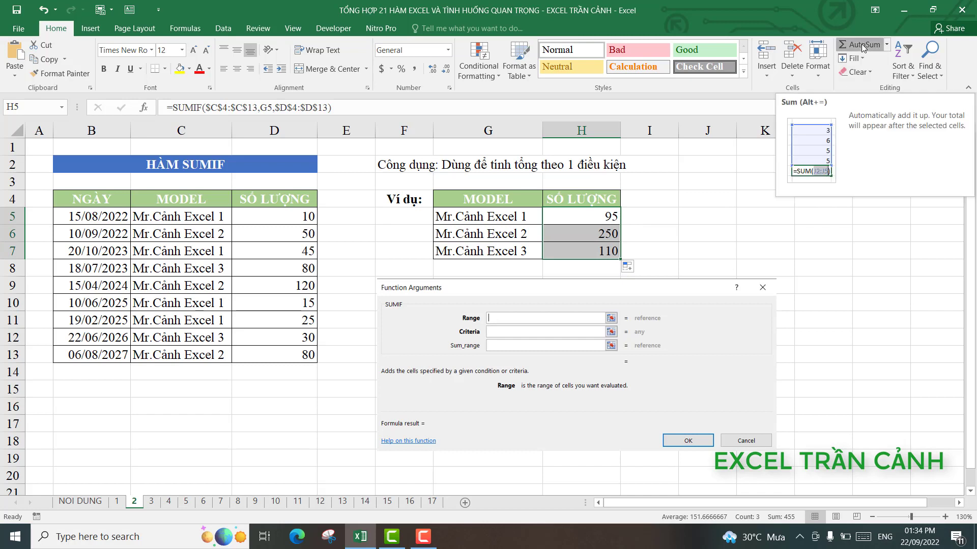
click(616, 268)
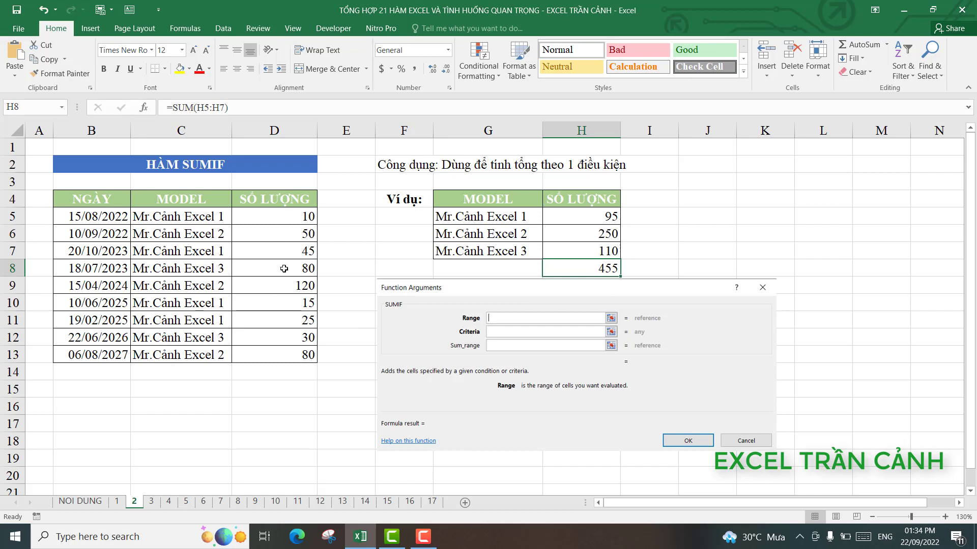
- AutoSum quantities D5:D13 into D14 and compare its 455 total with H8
drag(289, 214, 292, 353)
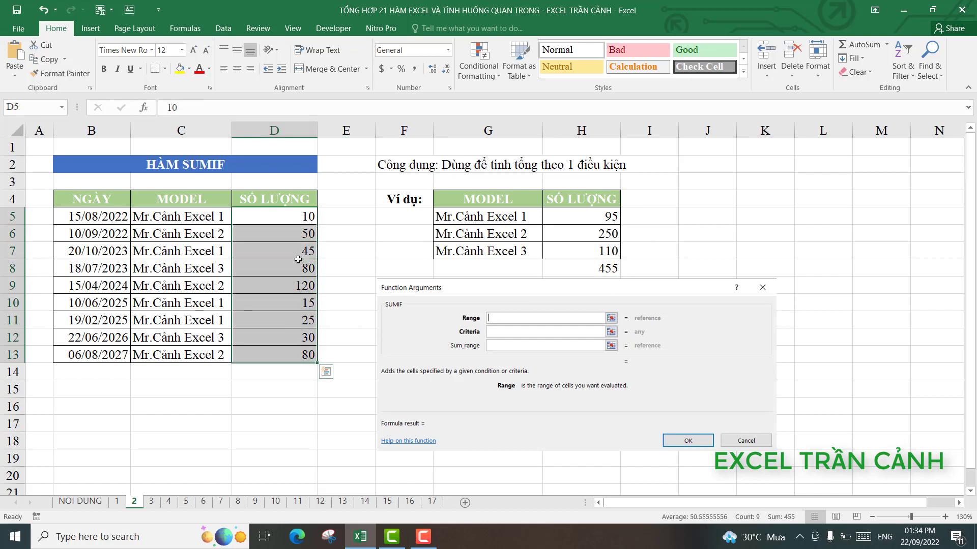
click(860, 46)
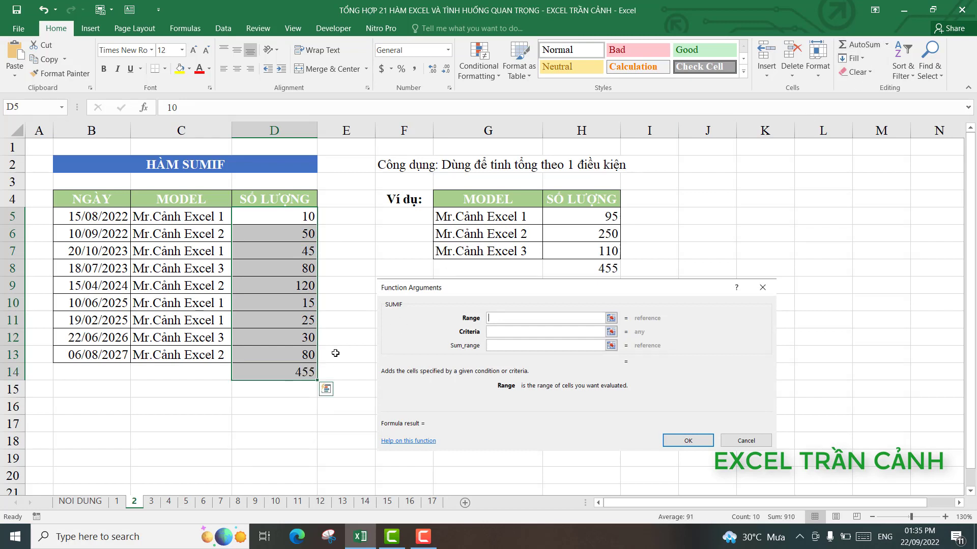
click(297, 375)
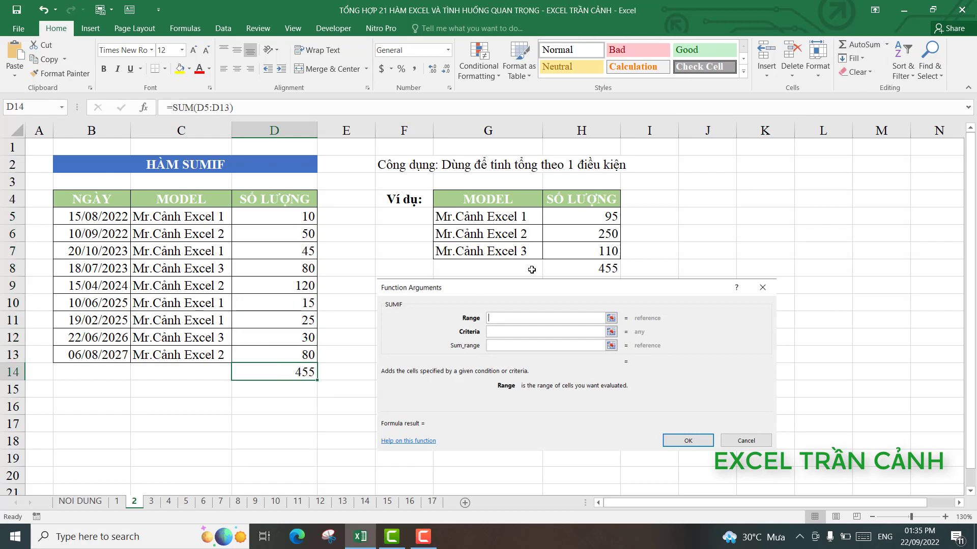
click(584, 271)
click(292, 373)
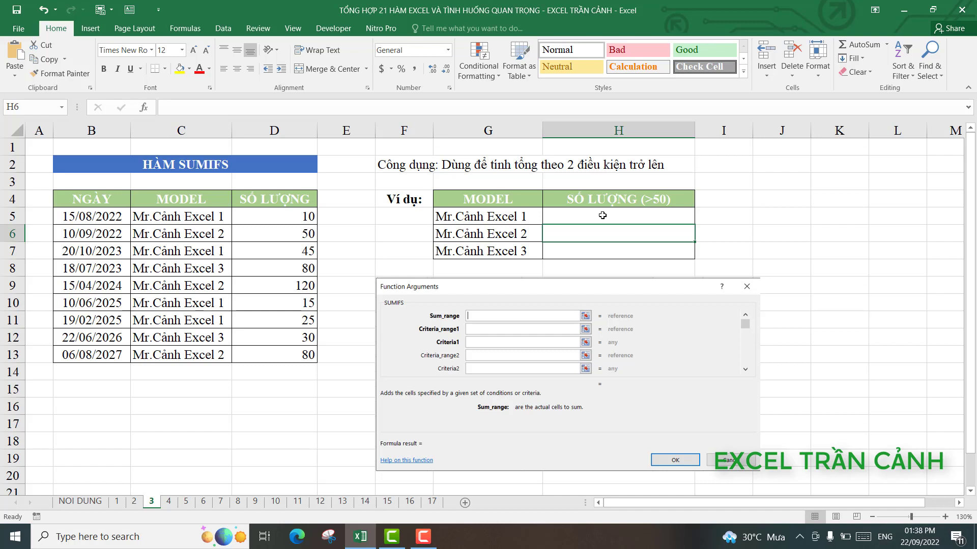
- Check the SỐ LƯỢNG (>50) heading in H4 and select H5 for the first result
click(602, 204)
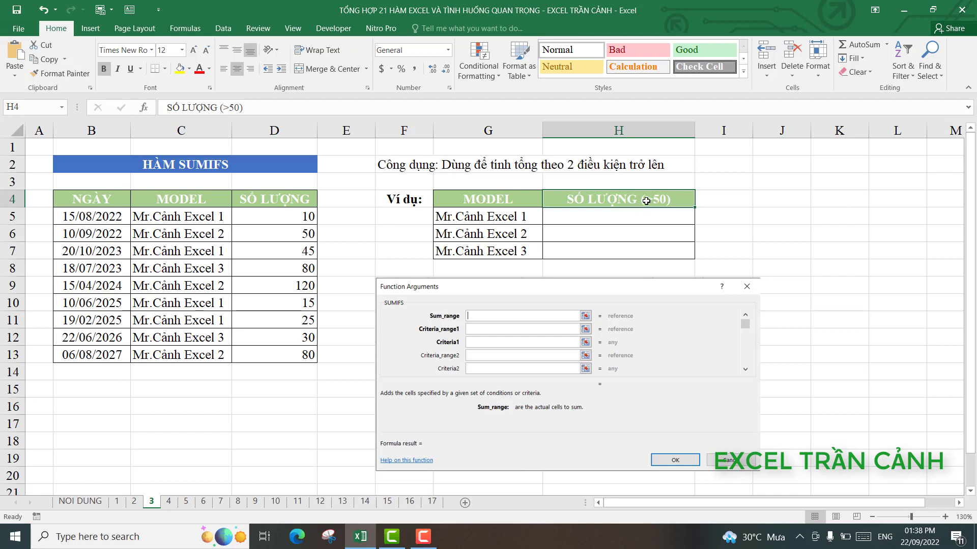
click(603, 220)
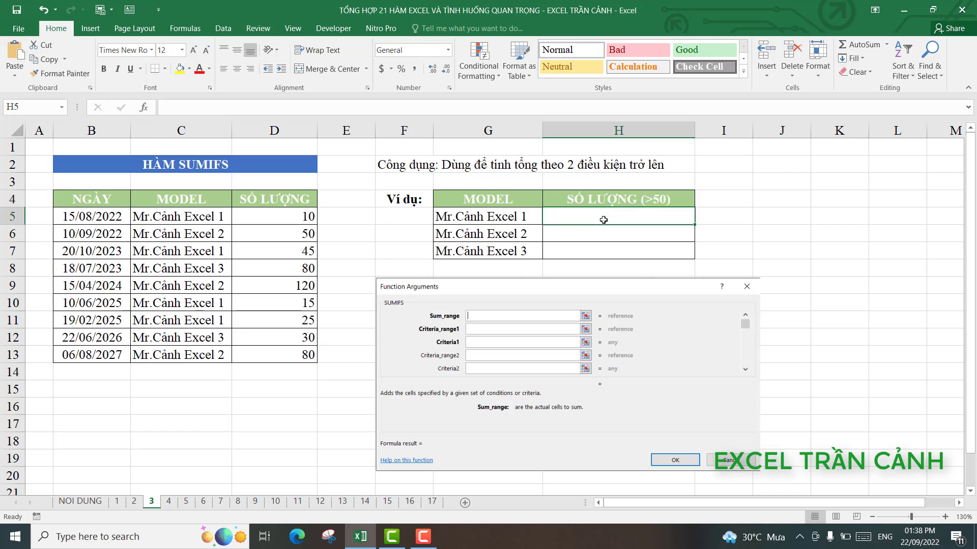
- Type =sumifs( in H5 and bring up the SUMIFS Function Arguments form
text(=)
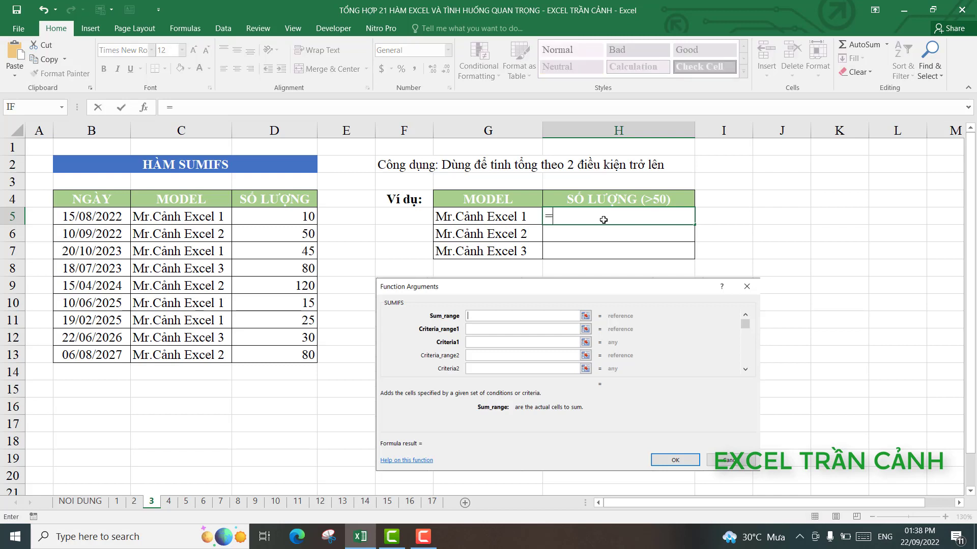
text(sum)
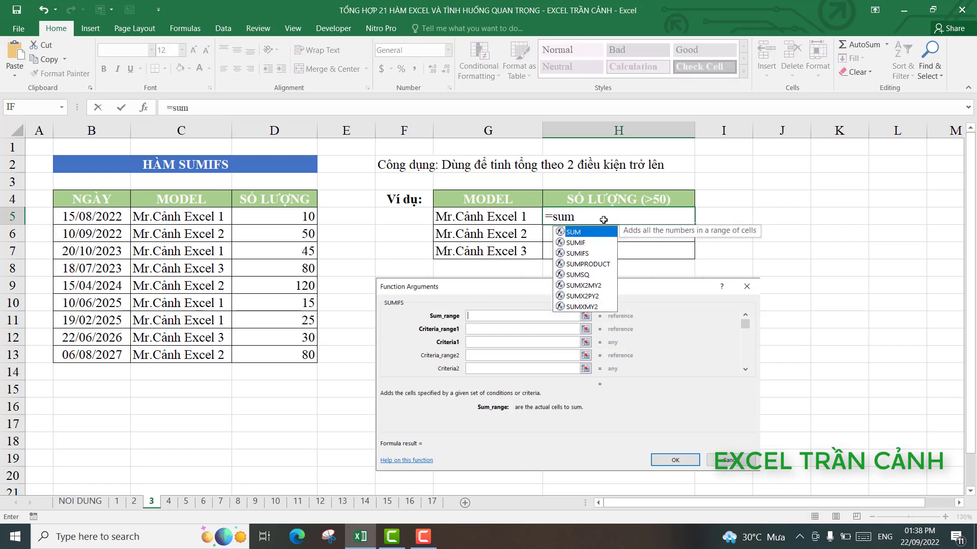
text(ifs)
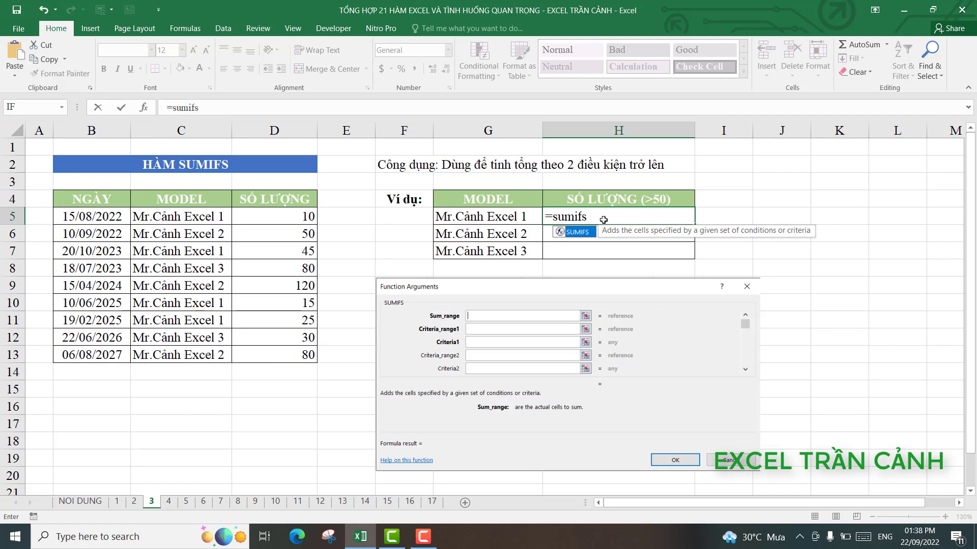
text(()
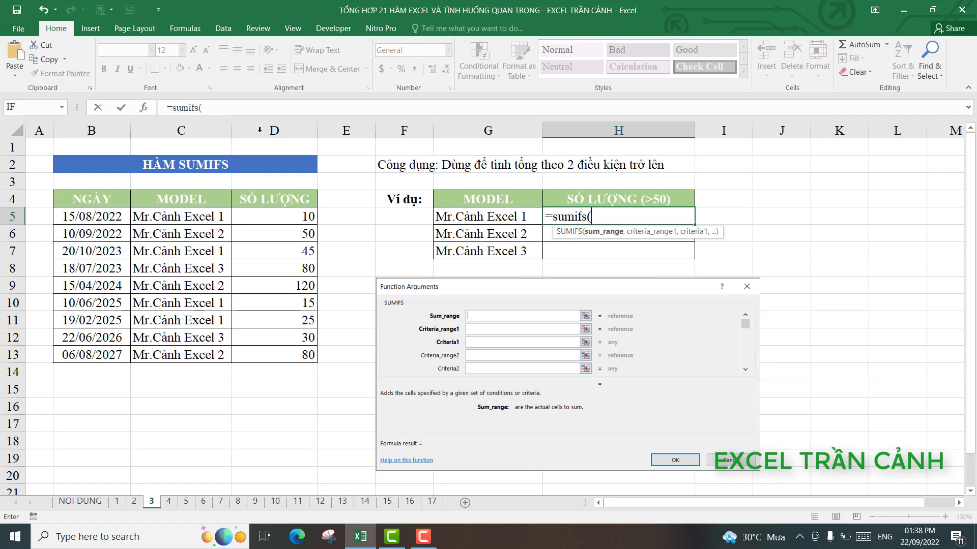
click(147, 108)
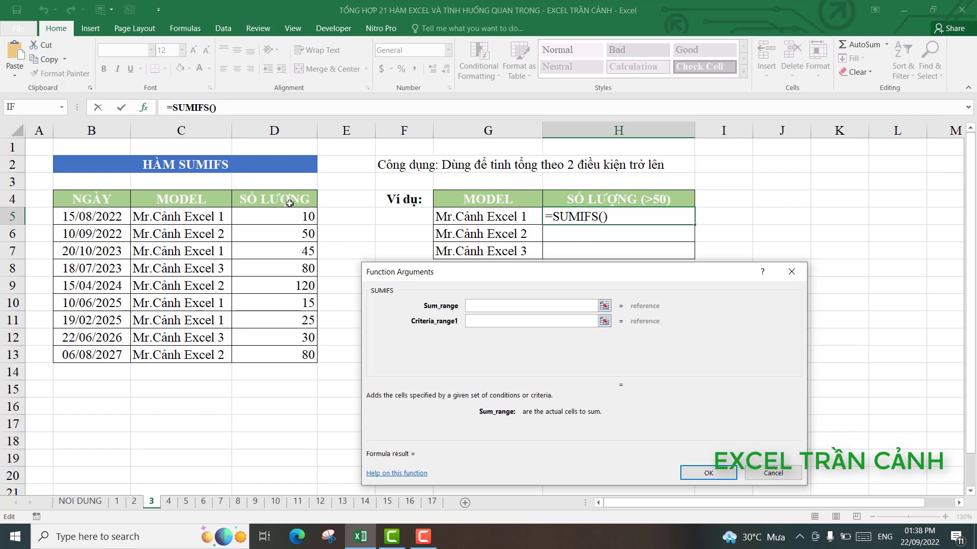
- Set Sum_range $D$4:$D$13, Criteria_range1 $C$4:$C$13 and Criteria1 G5
drag(287, 204, 294, 360)
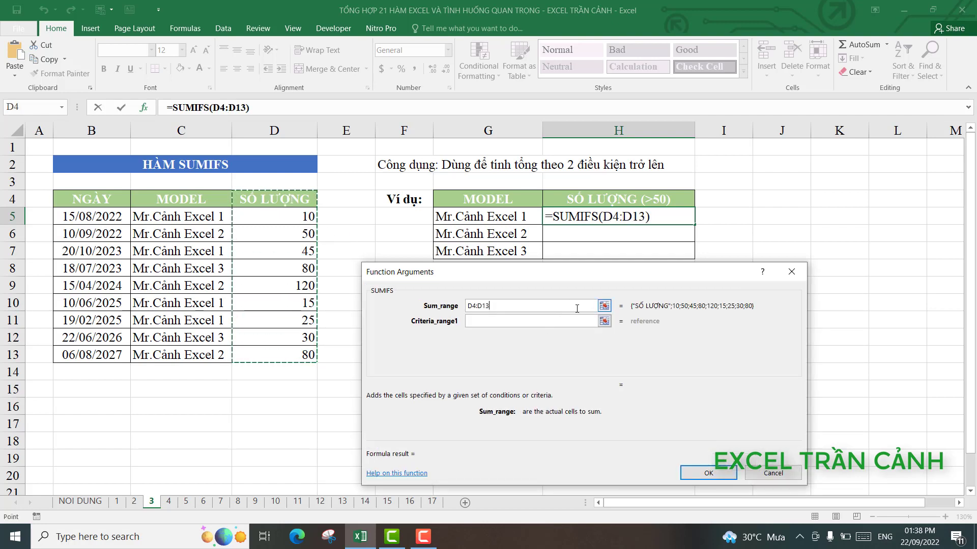
key(F4)
click(520, 321)
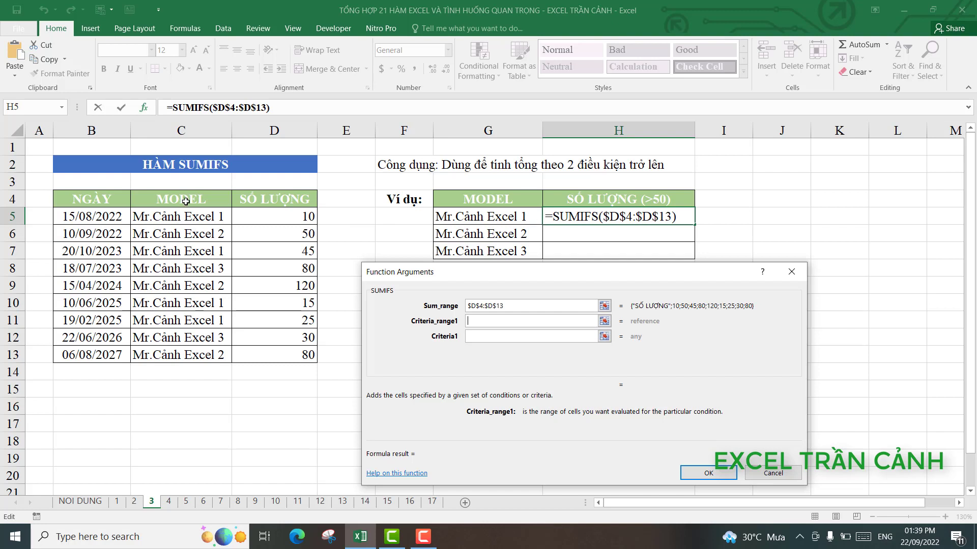
drag(187, 201, 188, 355)
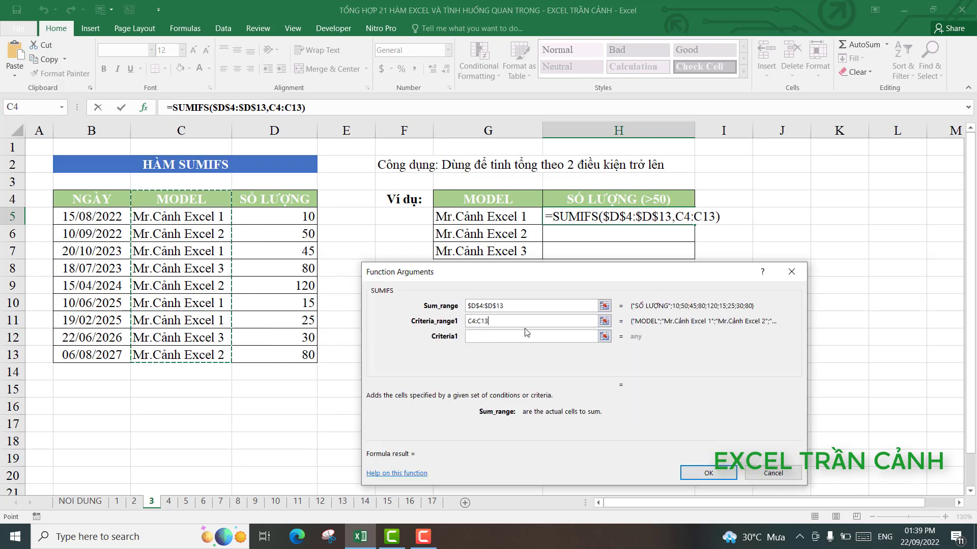
key(F4)
click(504, 336)
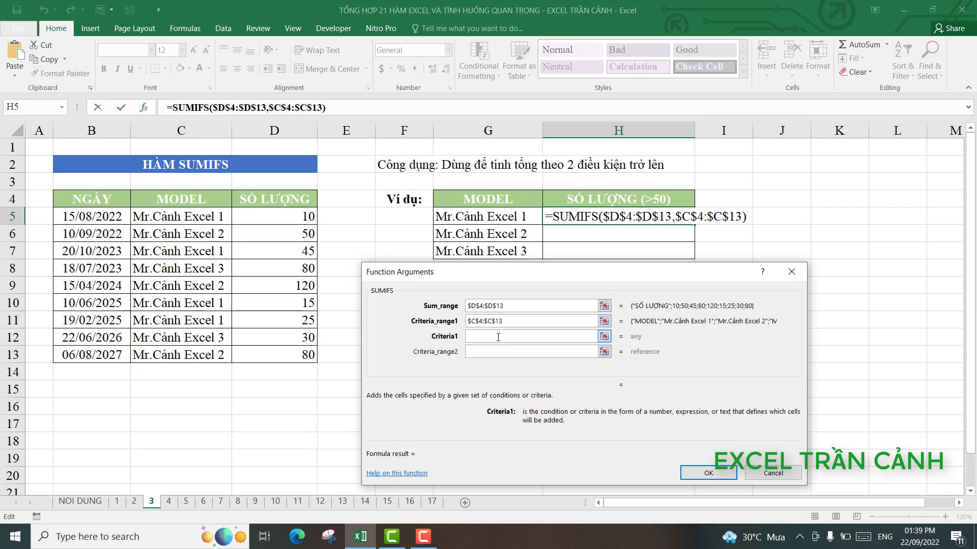
click(508, 218)
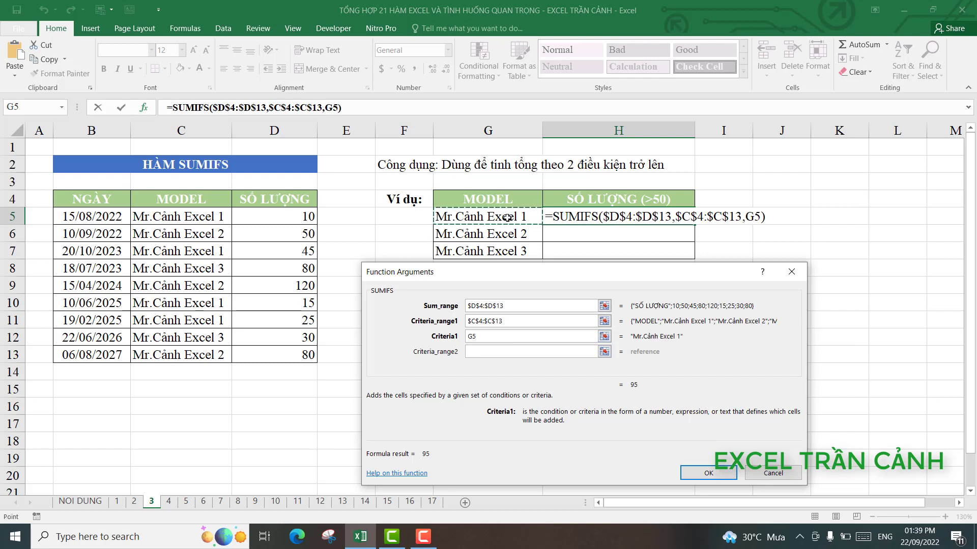
- Add Criteria_range2 $D$4:$D$13 with Criteria2 ">50" and enter the formula, returning 0
click(499, 351)
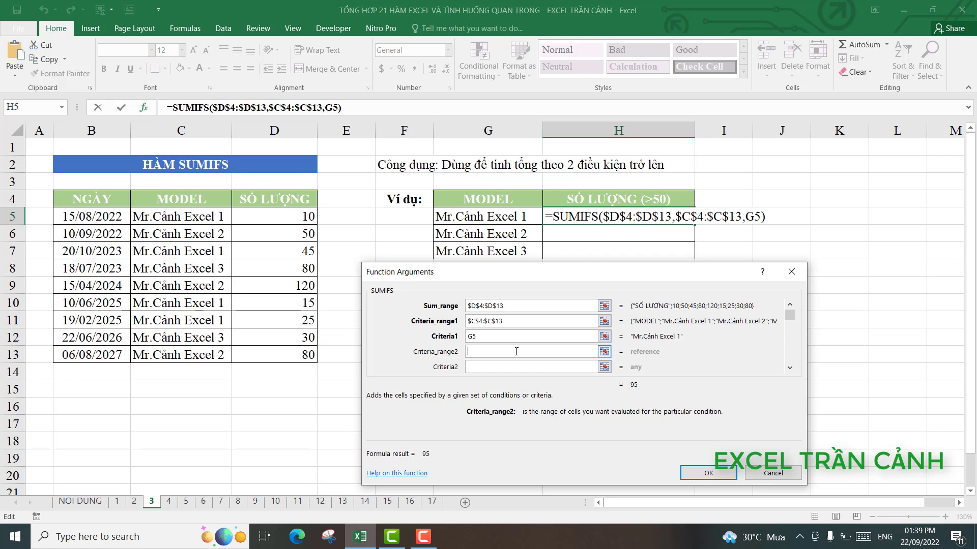
drag(275, 204, 277, 355)
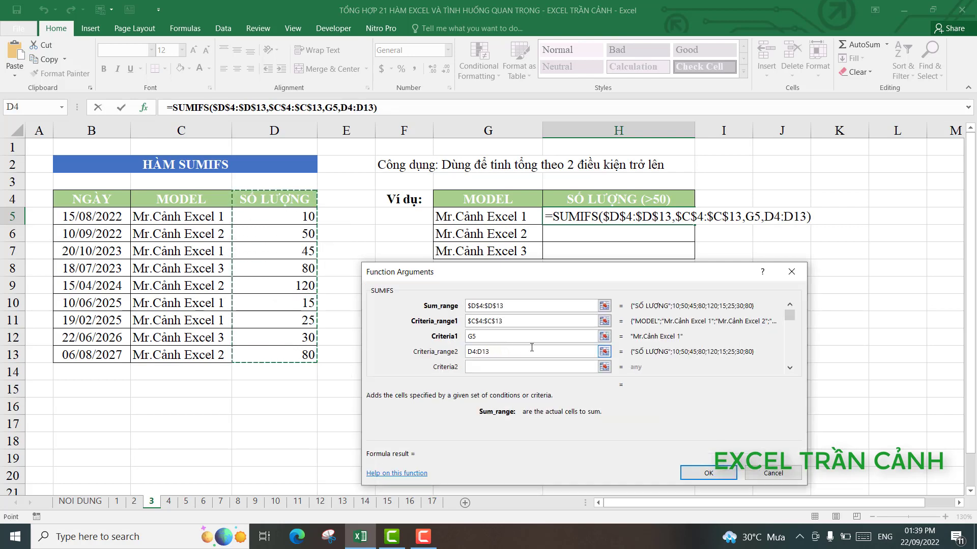
key(F4)
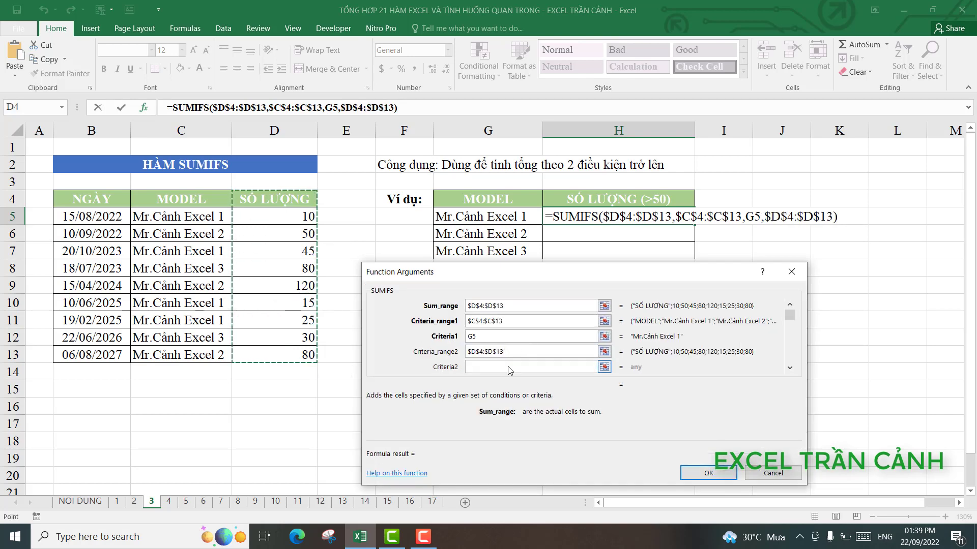
click(508, 367)
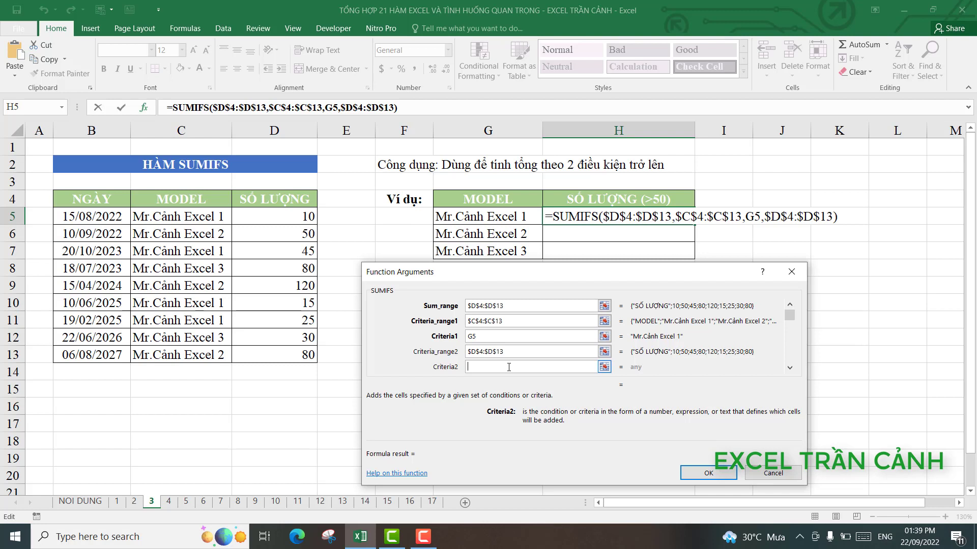
text(")
text(>)
text(50")
key(Return)
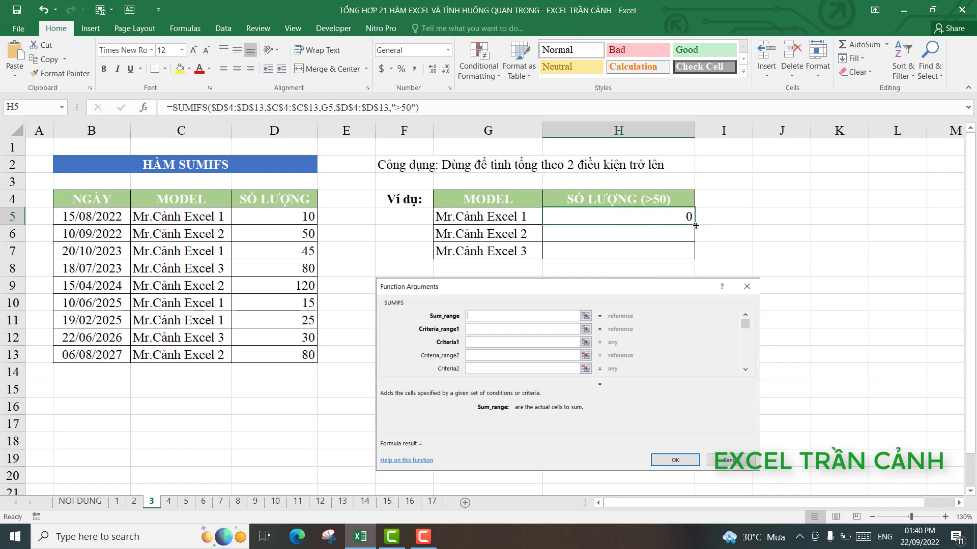
- Fill the SUMIFS down to H6:H7 (200 and 80), verify G6/G7 references, then open sheet 4
drag(695, 226, 691, 256)
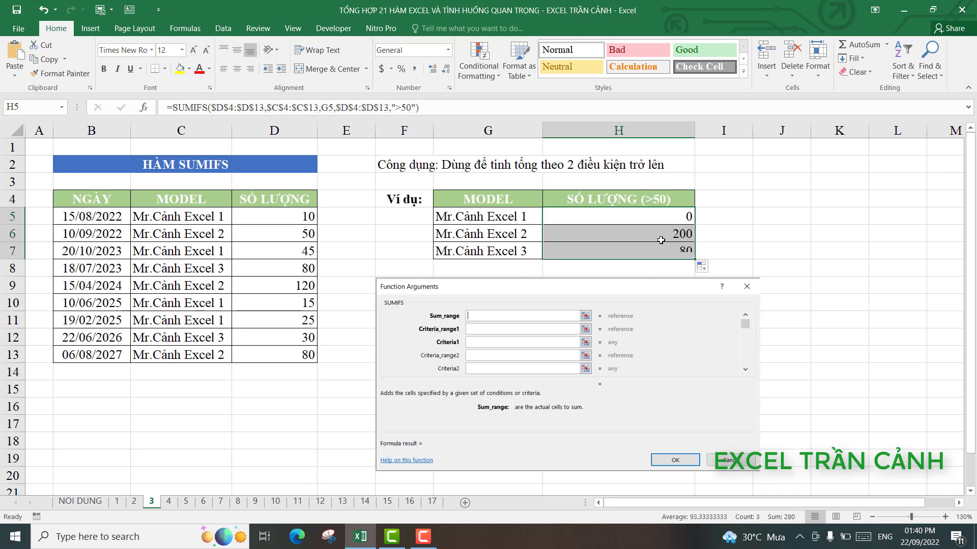
click(633, 235)
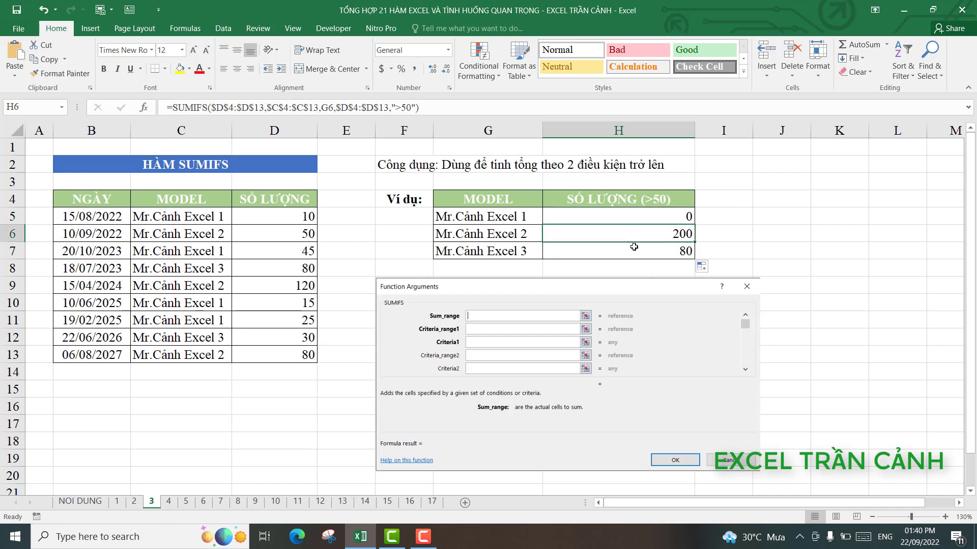
click(633, 246)
click(651, 234)
click(649, 249)
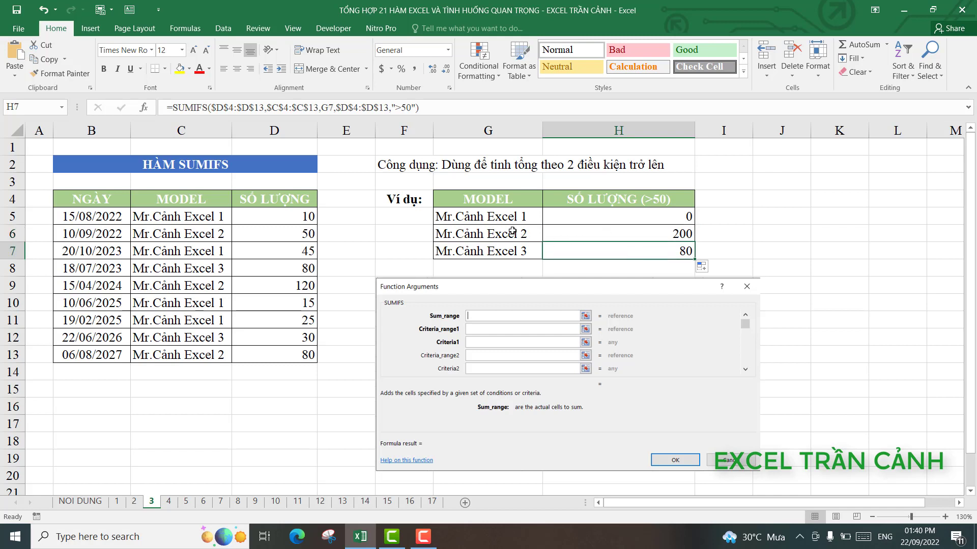
drag(514, 231, 515, 247)
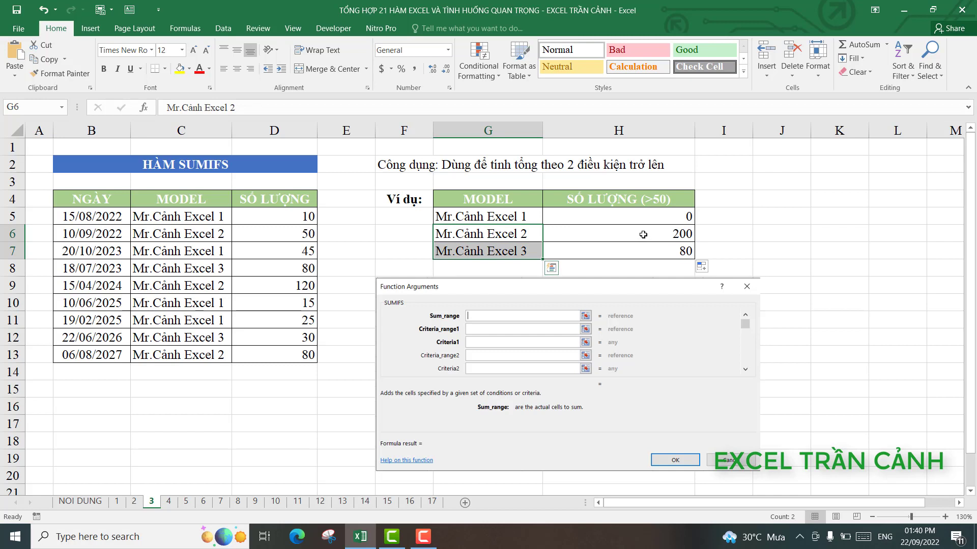
click(644, 235)
click(640, 247)
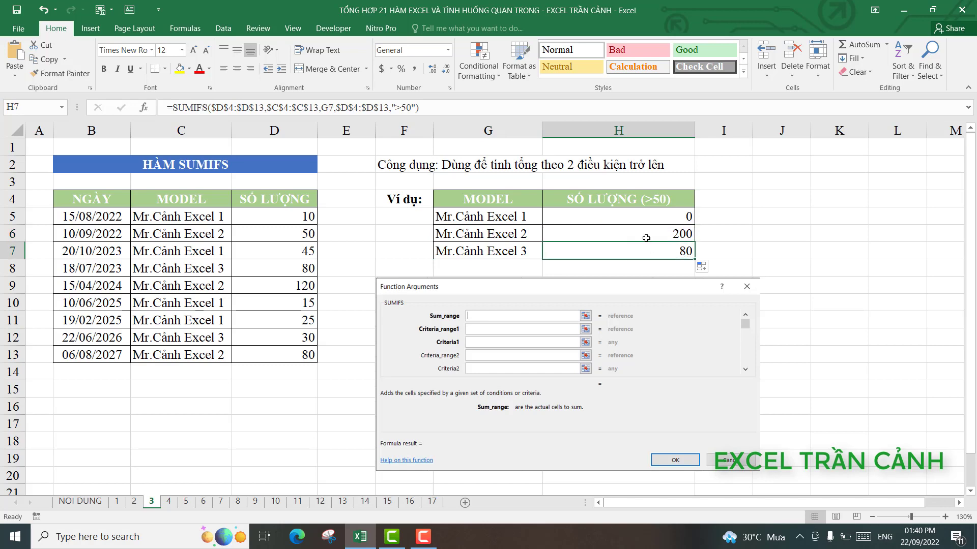
click(169, 503)
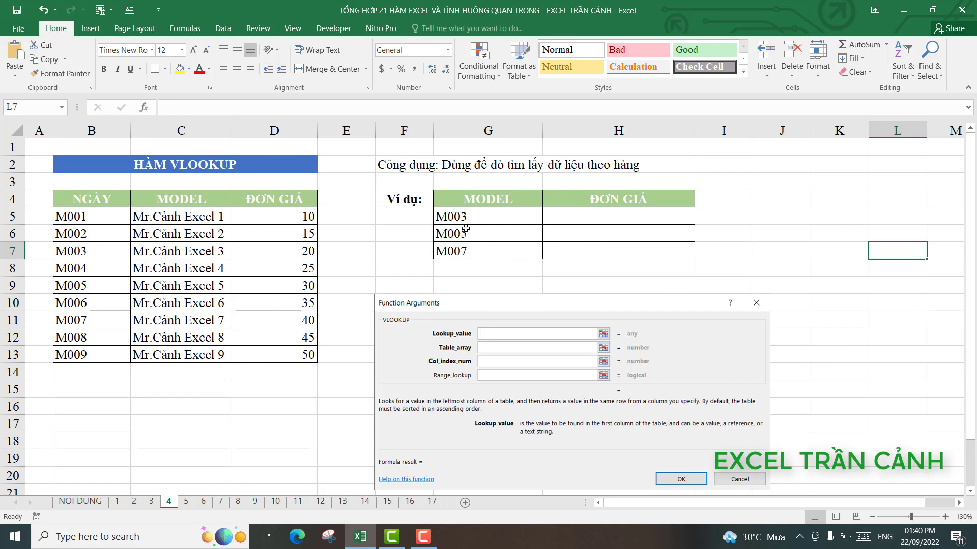
mouse_move(514, 200)
mouse_down()
mouse_move(624, 230)
mouse_move(637, 250)
mouse_up()
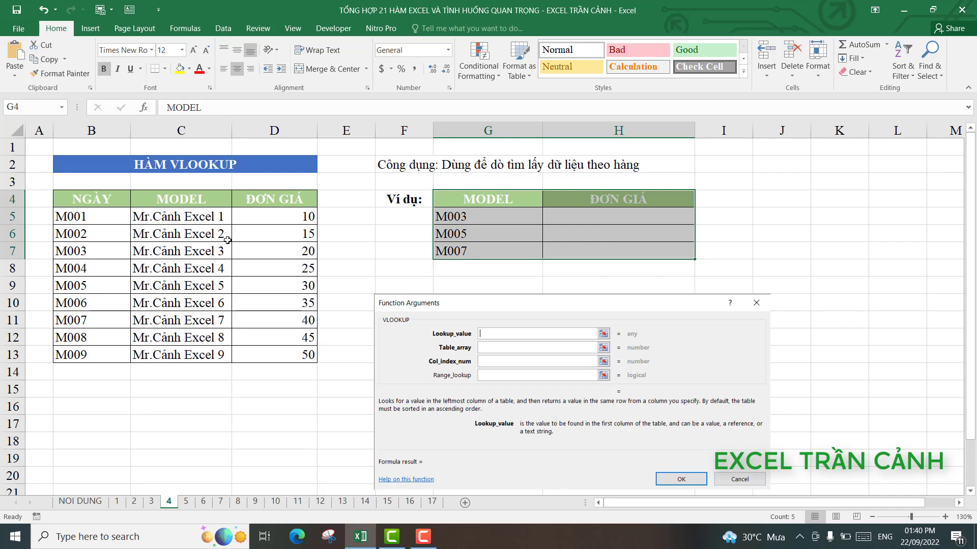
mouse_move(94, 203)
mouse_down()
mouse_move(276, 340)
mouse_move(277, 356)
mouse_up()
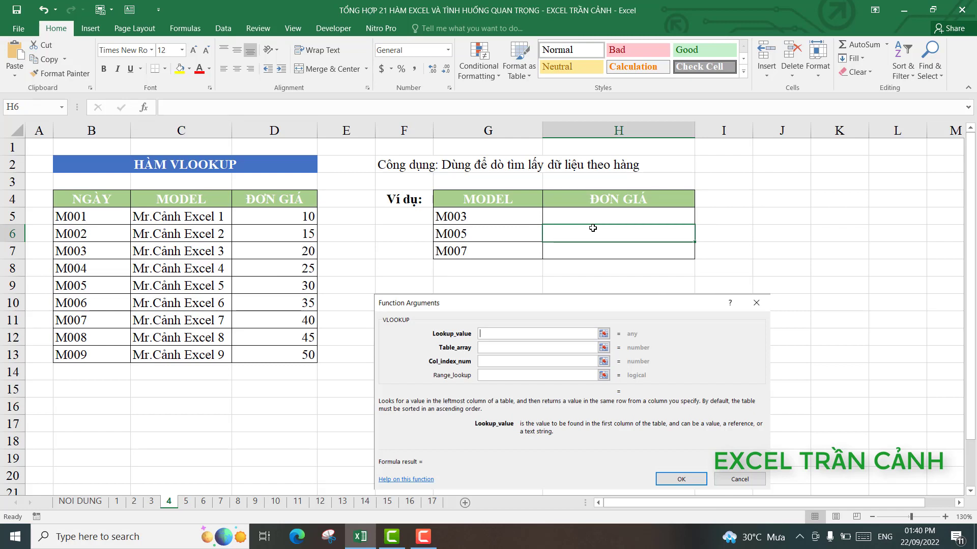
drag(467, 217, 472, 249)
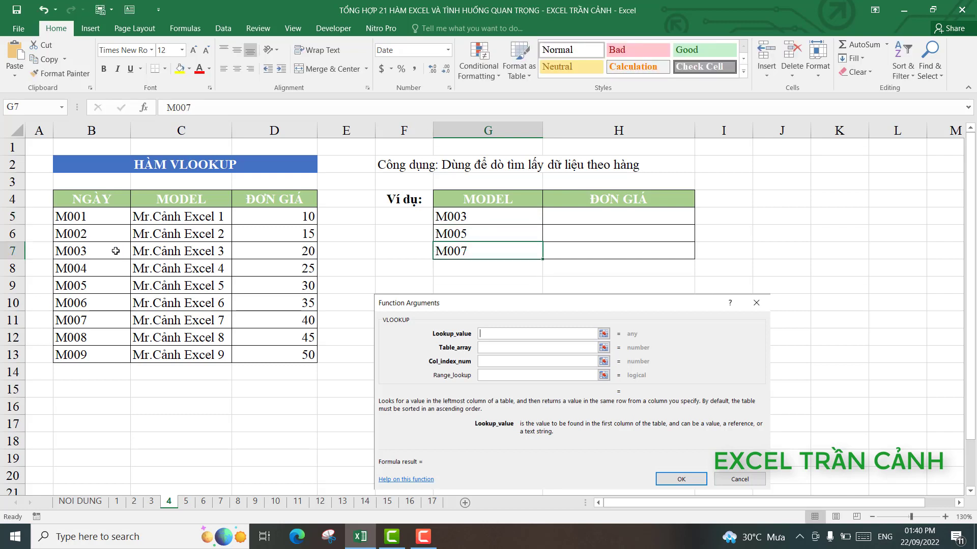
drag(91, 214, 95, 356)
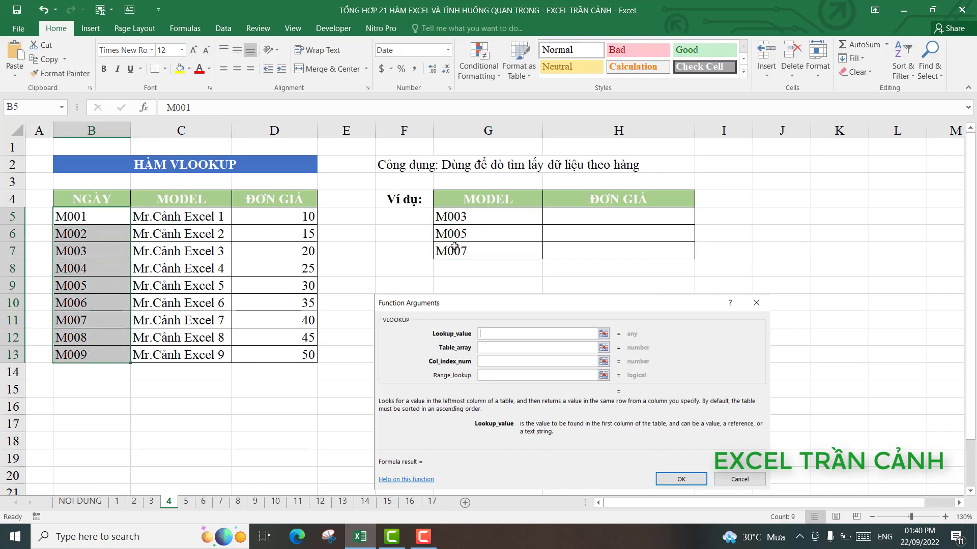
drag(471, 220, 474, 251)
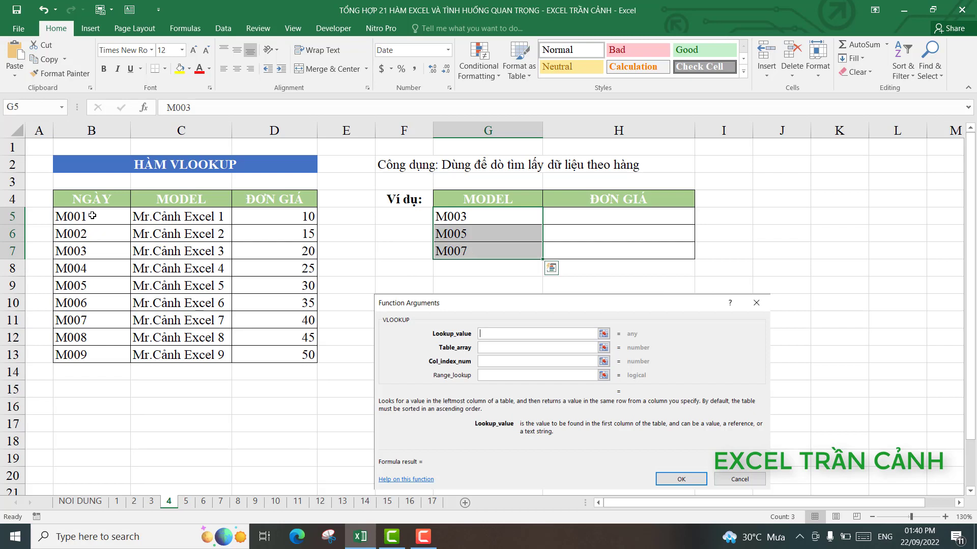
drag(77, 197, 266, 351)
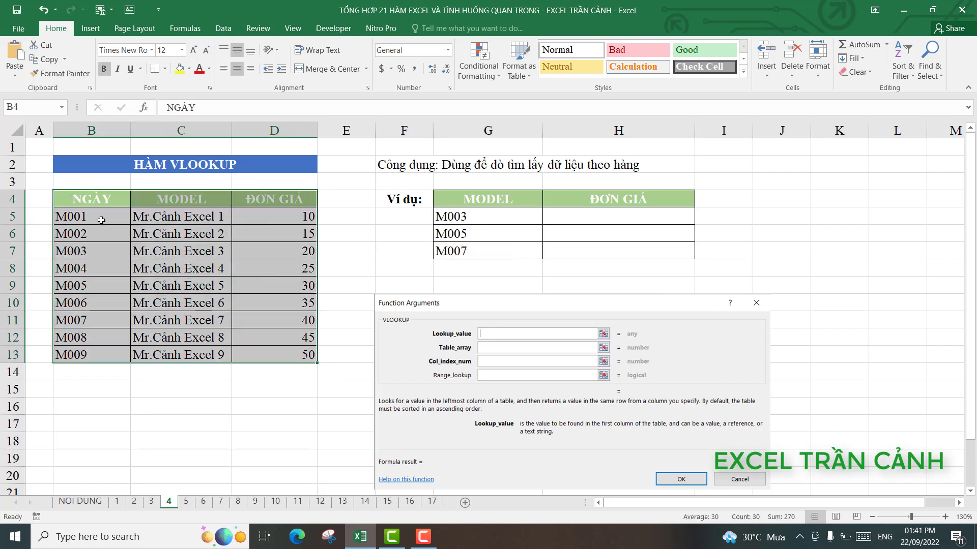
mouse_move(101, 219)
mouse_down()
mouse_move(101, 345)
mouse_move(98, 219)
mouse_up()
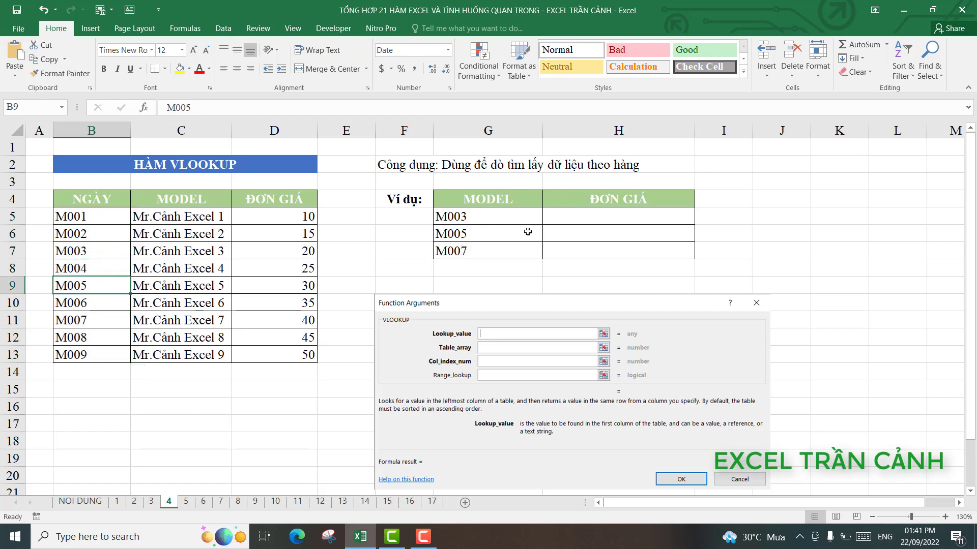
click(568, 222)
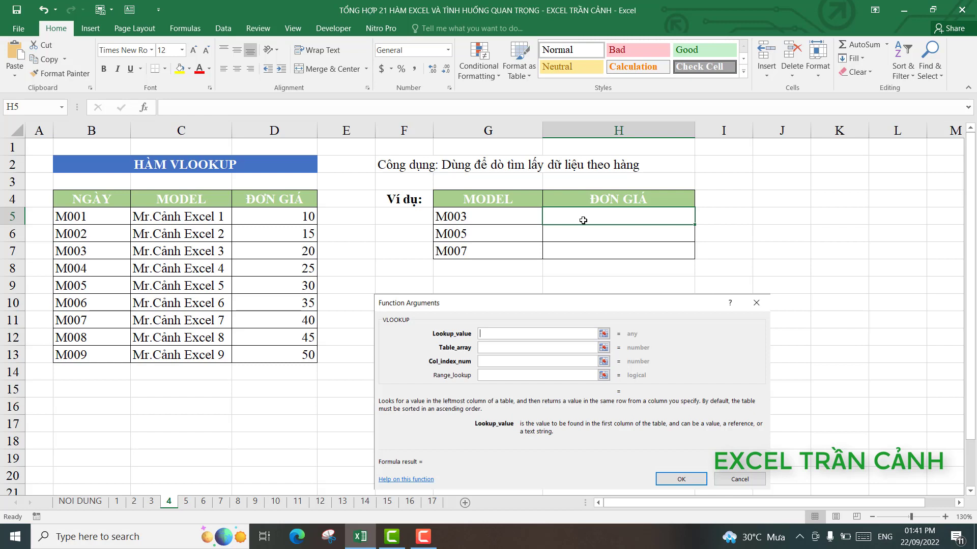
- Type =vl in H5, accept VLOOKUP from autocomplete, and open its Function Arguments
text(=)
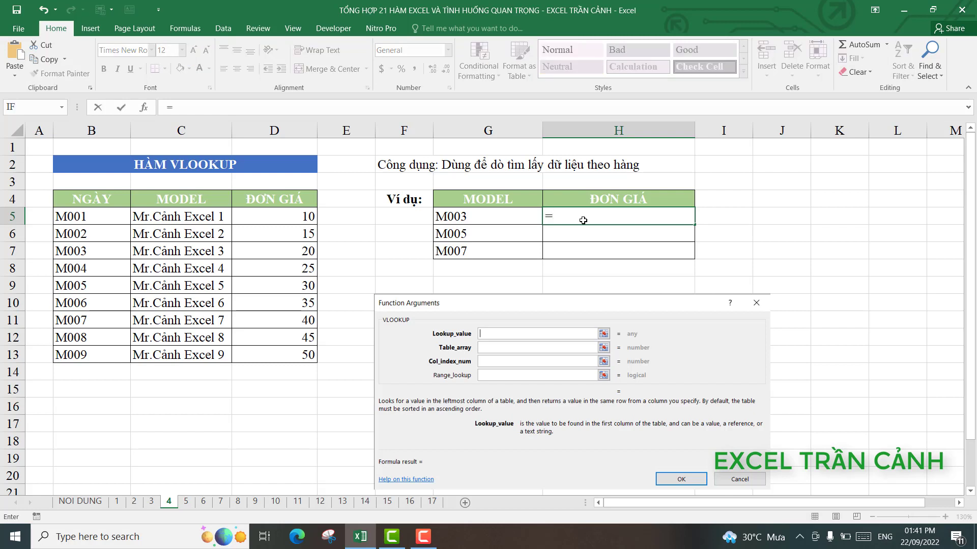
text(v)
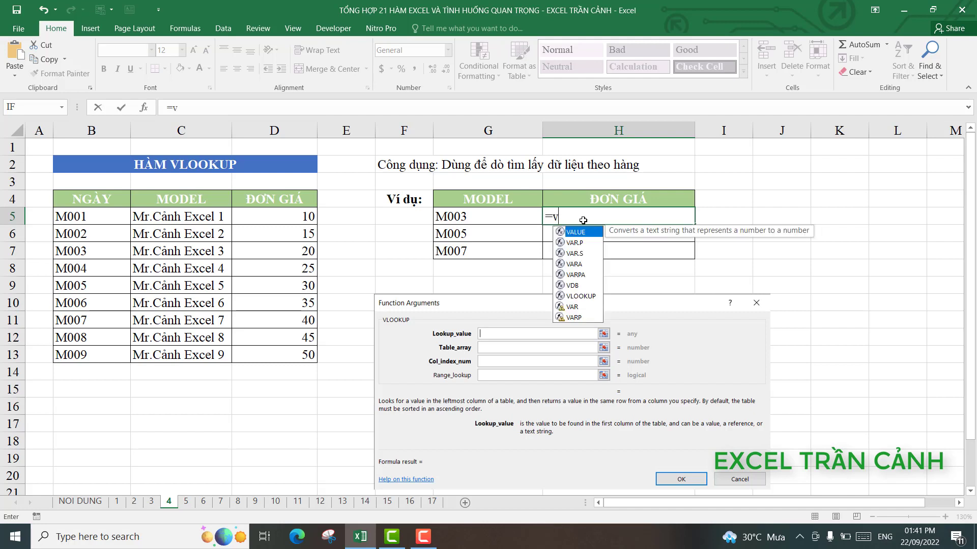
text(l)
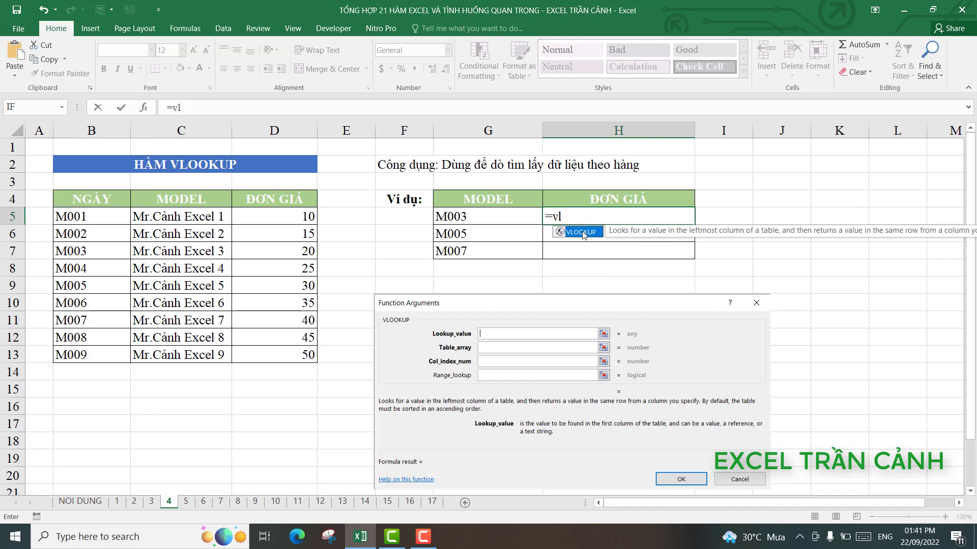
double_click(583, 233)
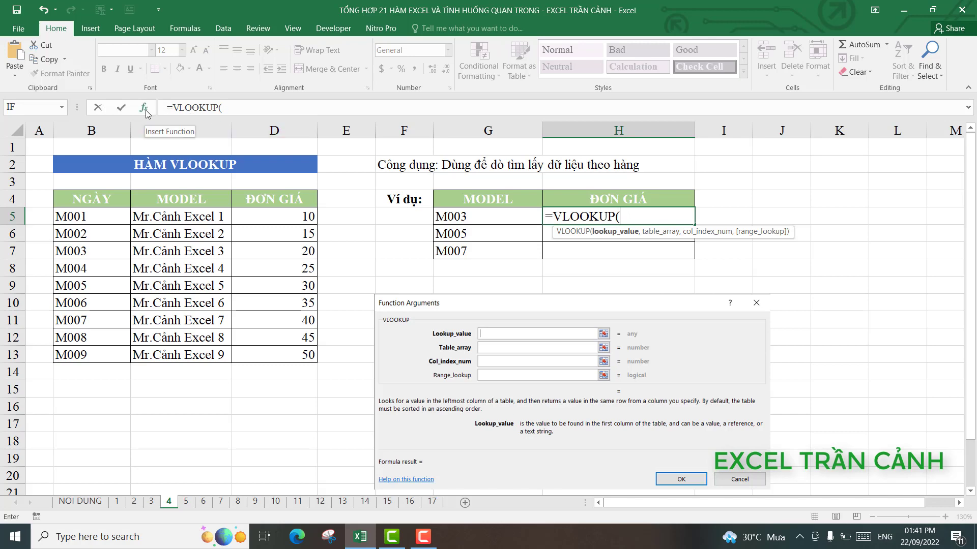
click(144, 108)
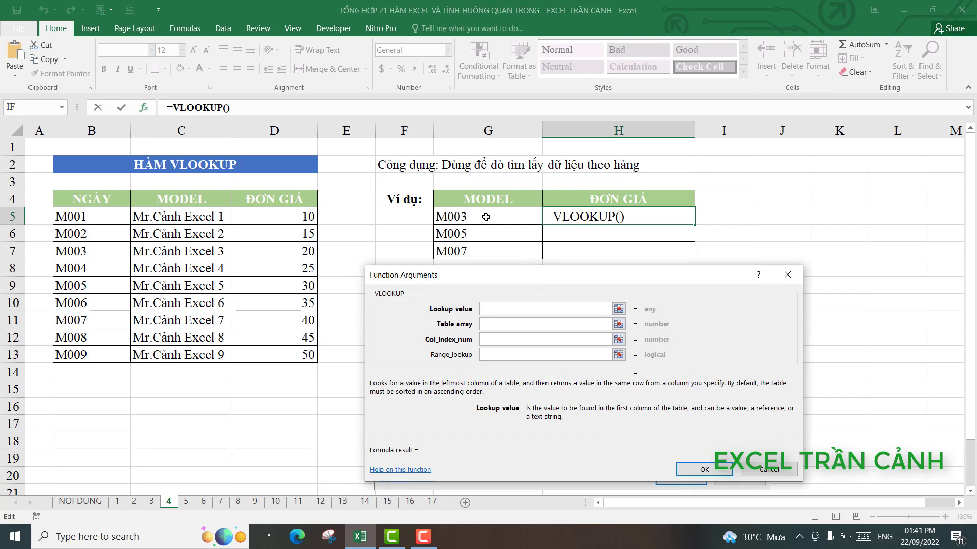
- Fill the VLOOKUP arguments: lookup G5, table $B$4:$D$13, column 3, range lookup 0
click(486, 217)
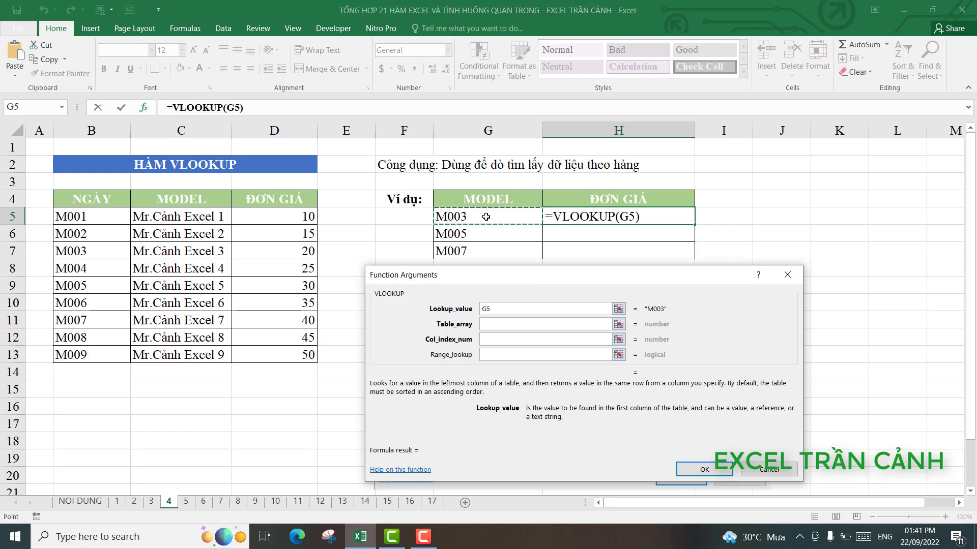
click(515, 326)
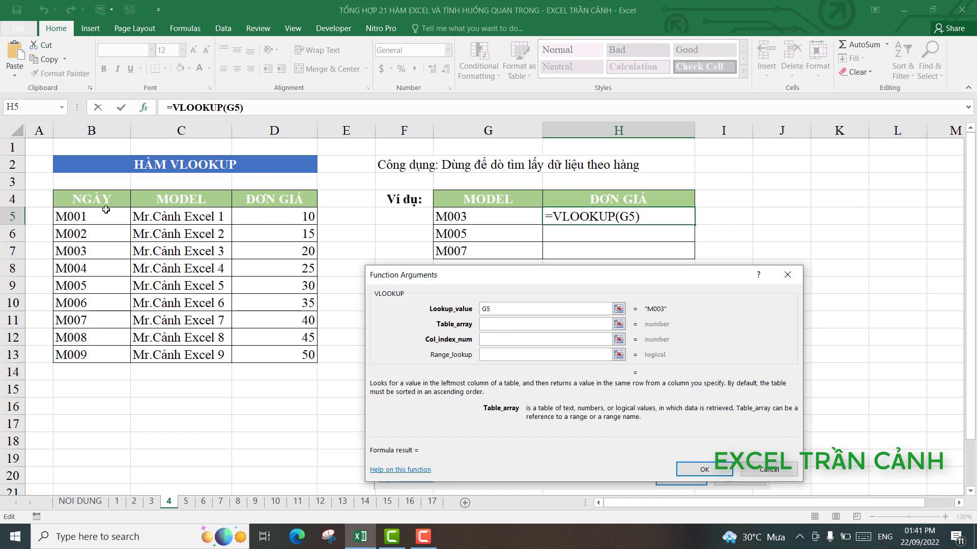
mouse_move(77, 199)
mouse_down()
mouse_move(281, 317)
mouse_move(282, 356)
mouse_up()
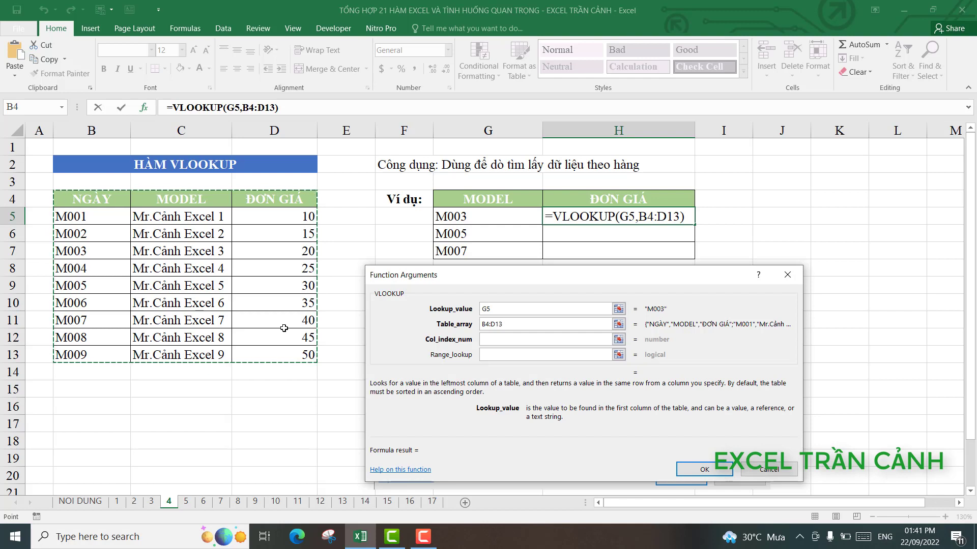
key(F4)
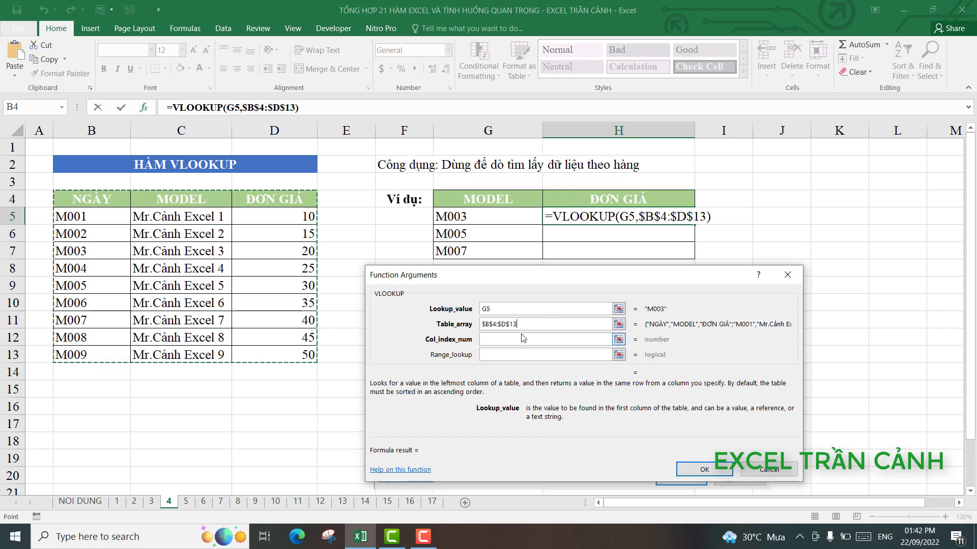
click(523, 340)
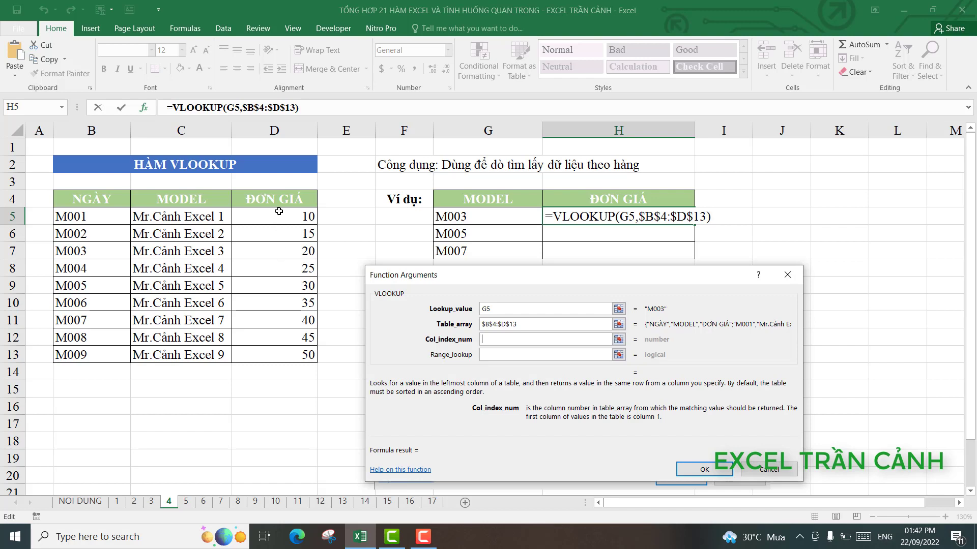
click(501, 342)
text(3)
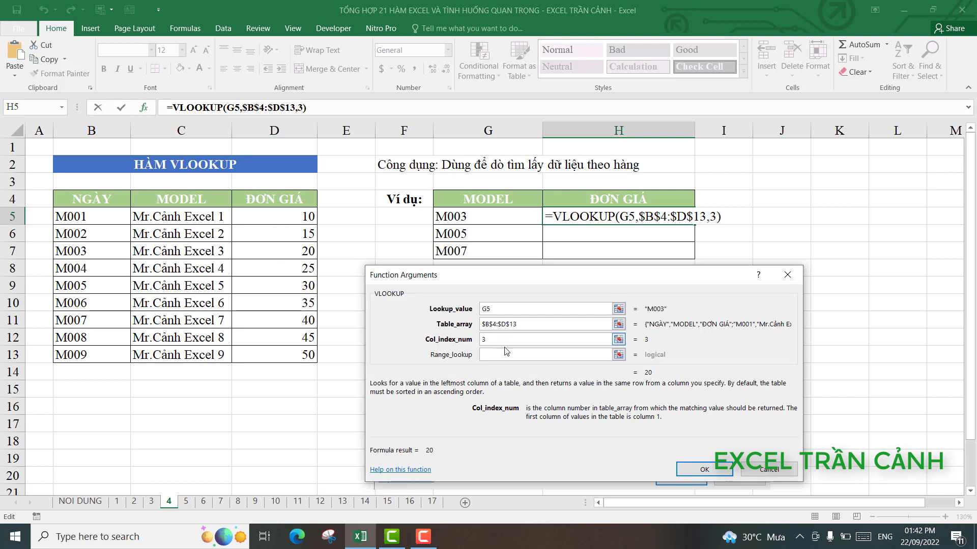
click(505, 356)
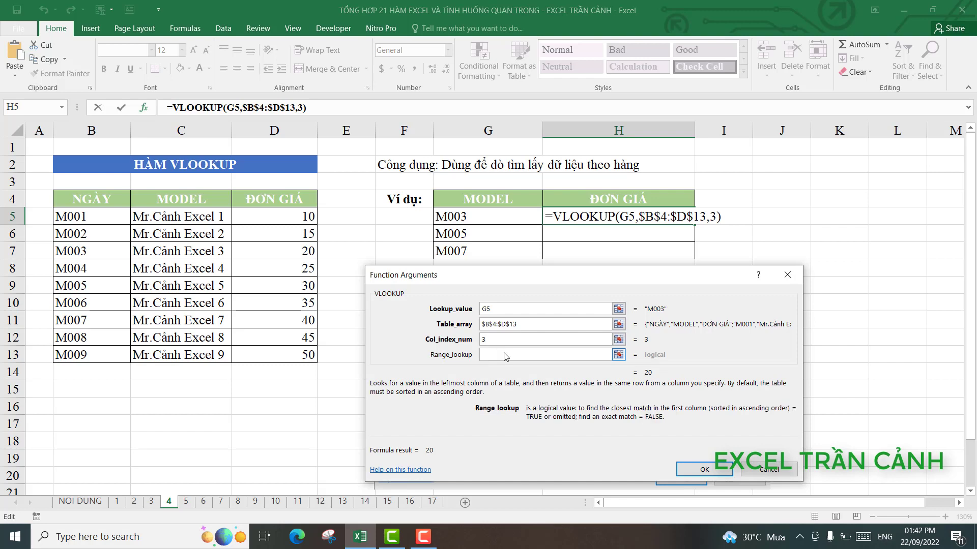
text(,0)
- Enter the VLOOKUP in H5, fill it down to H7, and review the returned prices
key(Return)
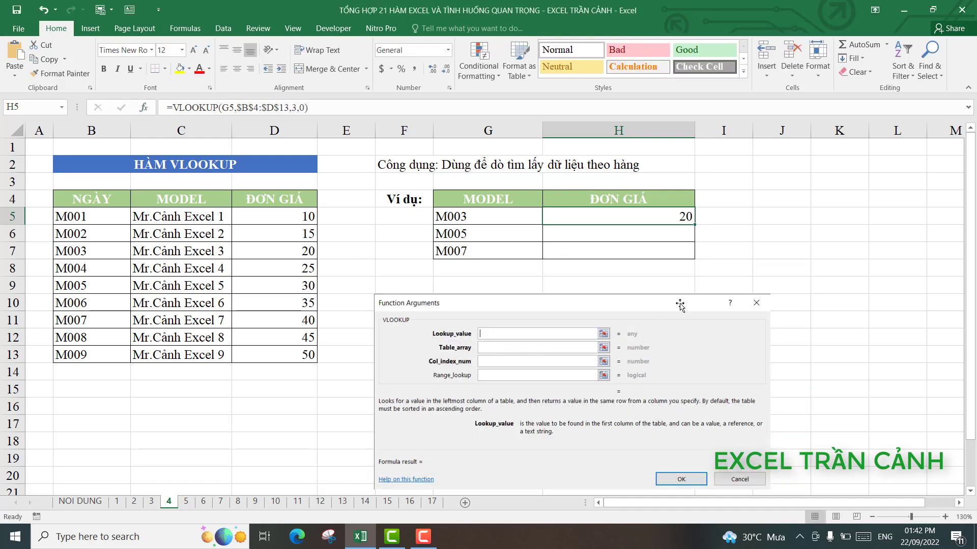
drag(695, 226, 695, 257)
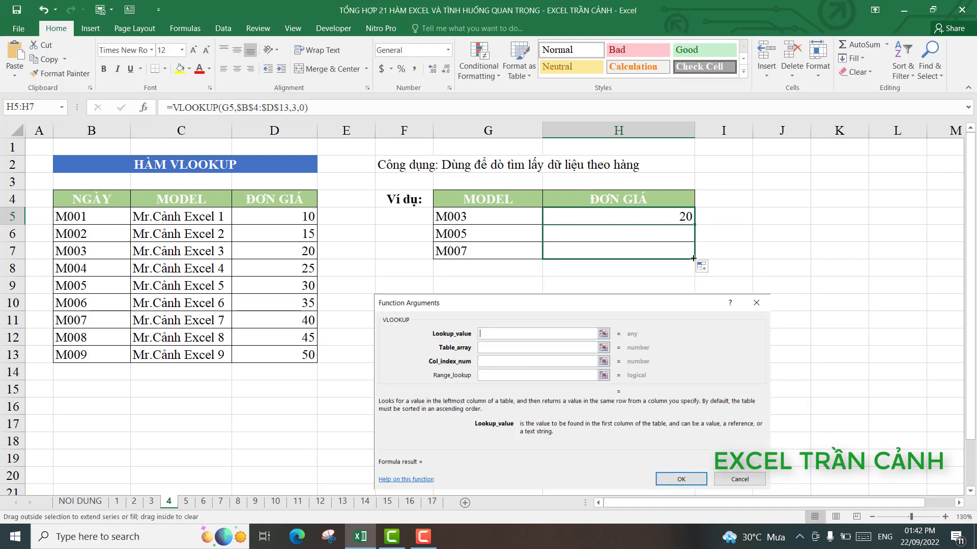
click(650, 218)
drag(647, 219, 642, 250)
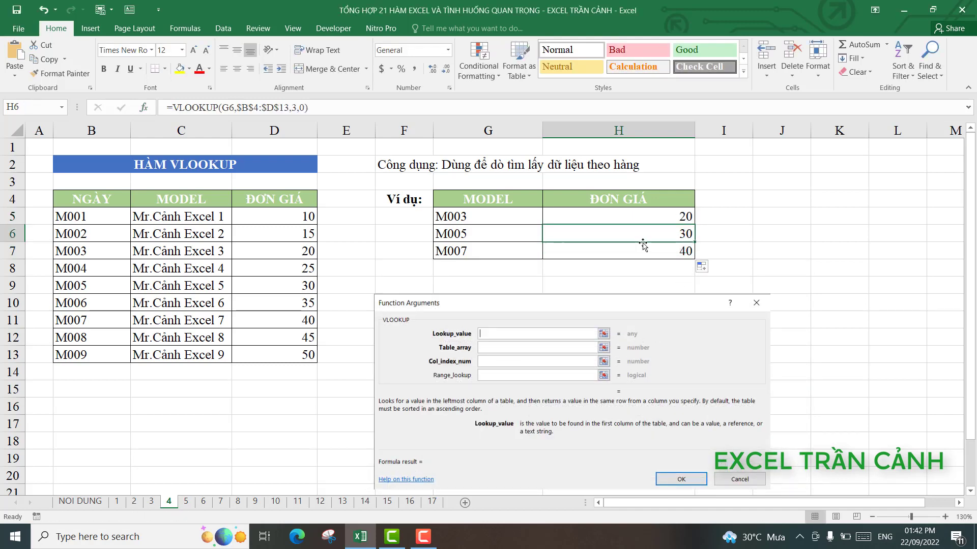
click(641, 251)
click(627, 217)
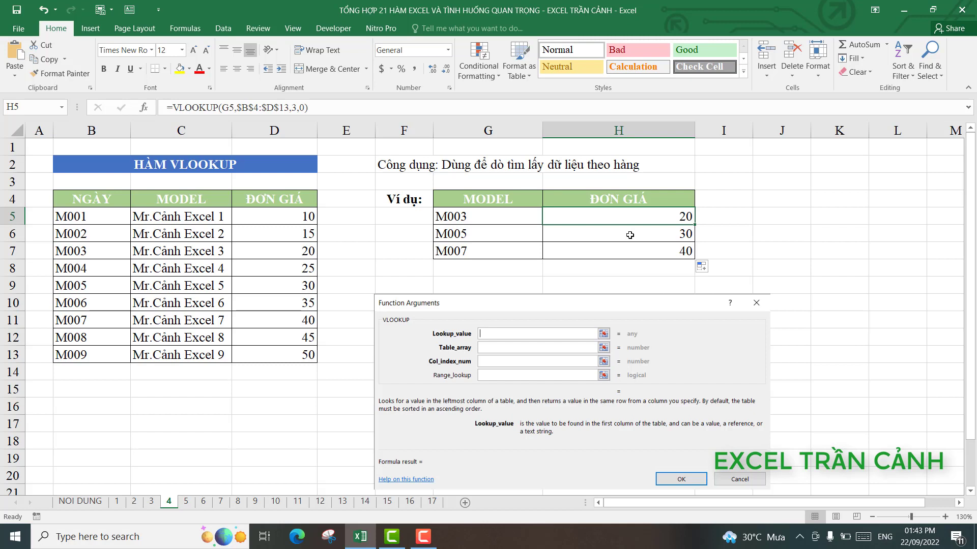
drag(631, 218, 639, 219)
- Trace the M003 and M005 source-table rows against the H5 and H6 VLOOKUP formulas
click(485, 219)
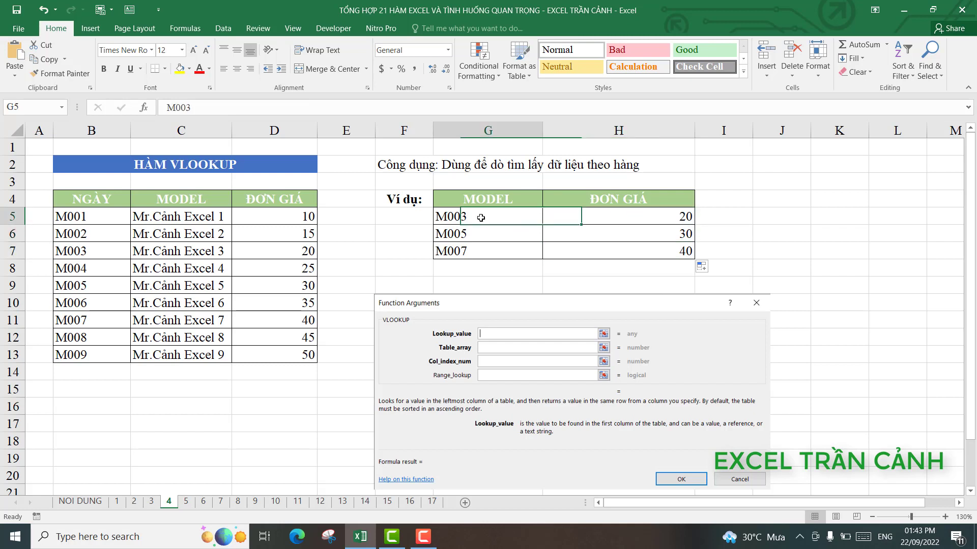
click(655, 219)
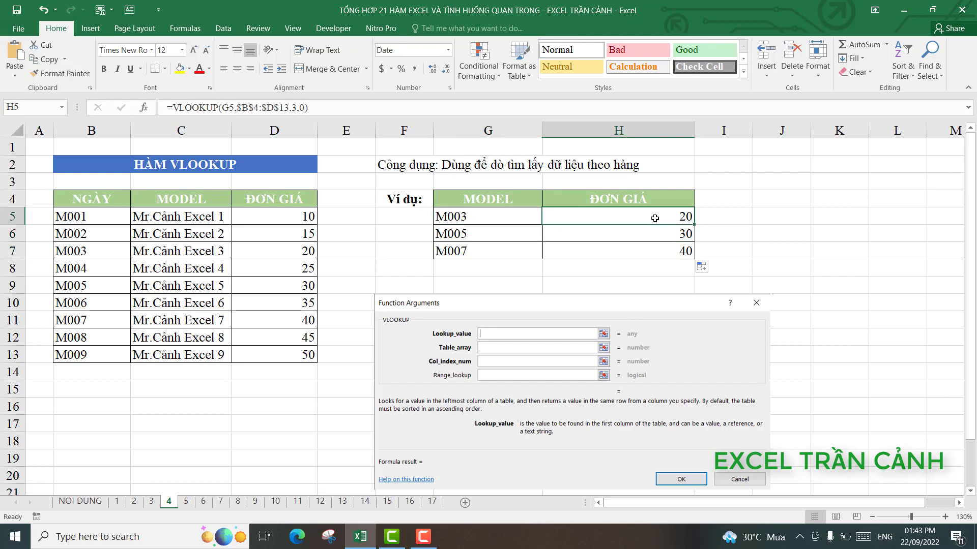
click(276, 252)
drag(88, 250, 286, 248)
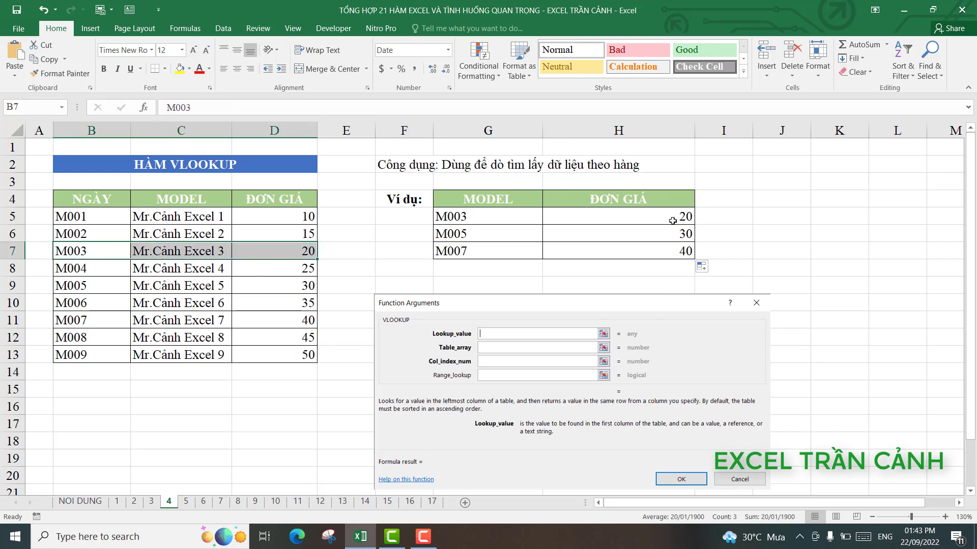
click(662, 238)
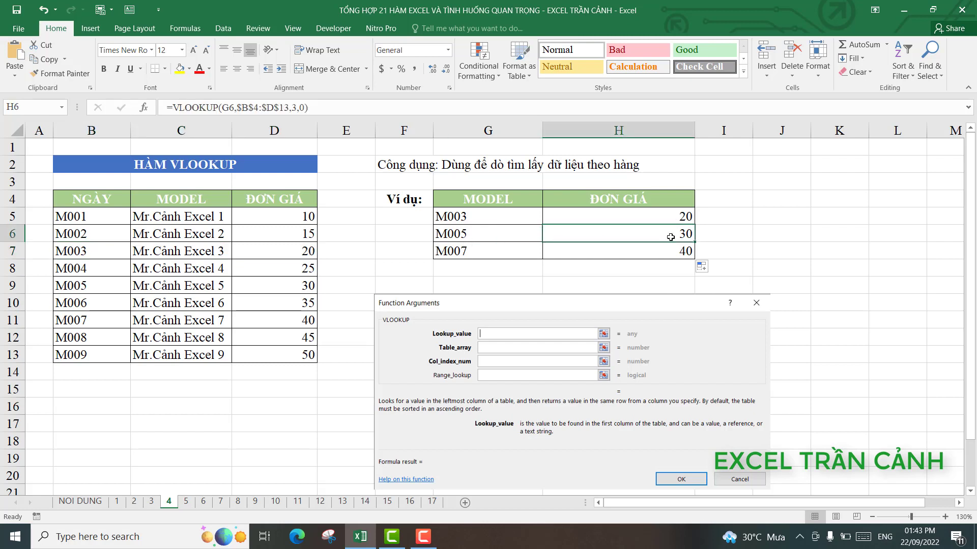
drag(101, 285, 296, 289)
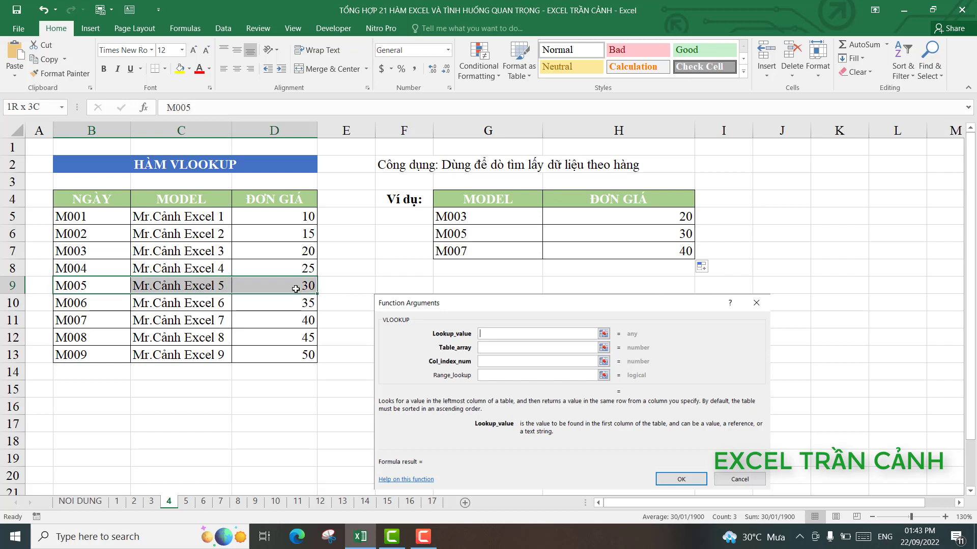
click(637, 238)
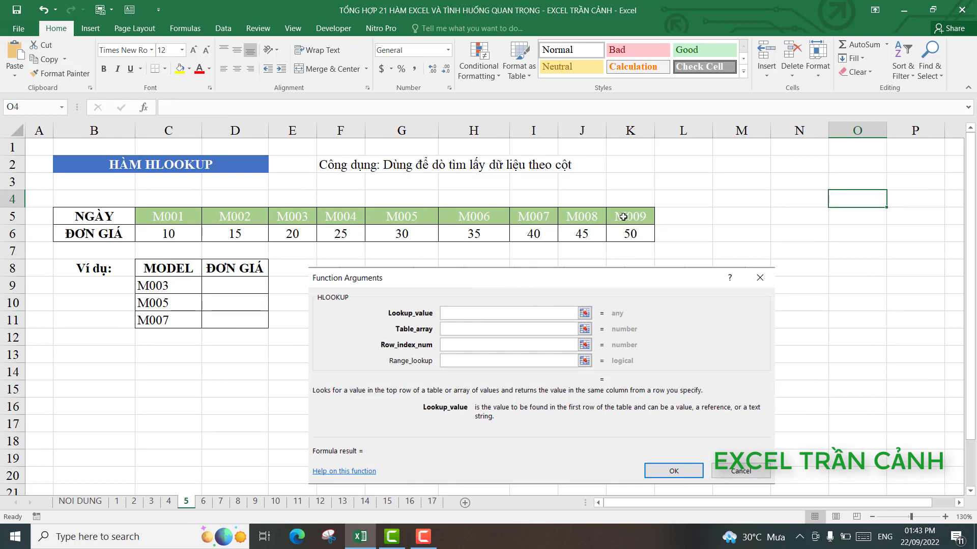
click(739, 198)
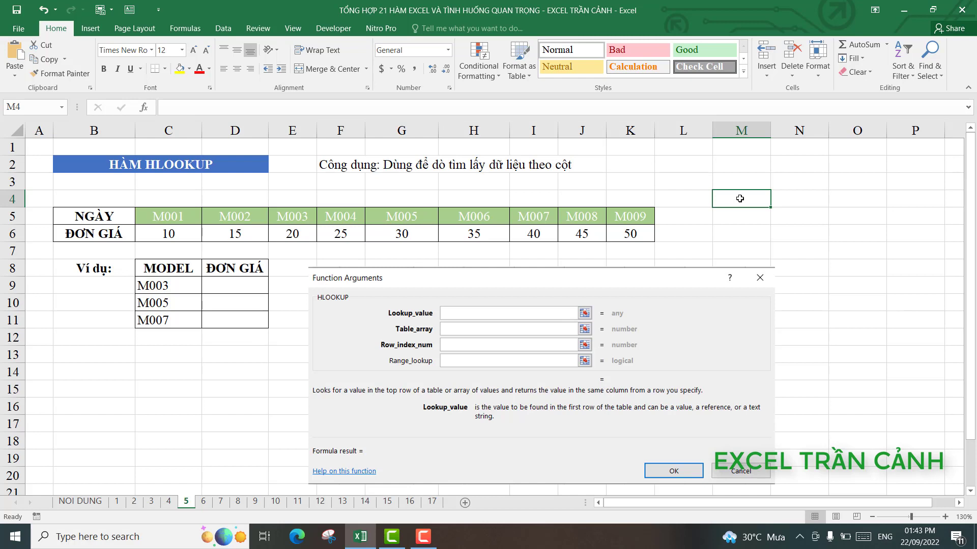
drag(173, 213, 626, 234)
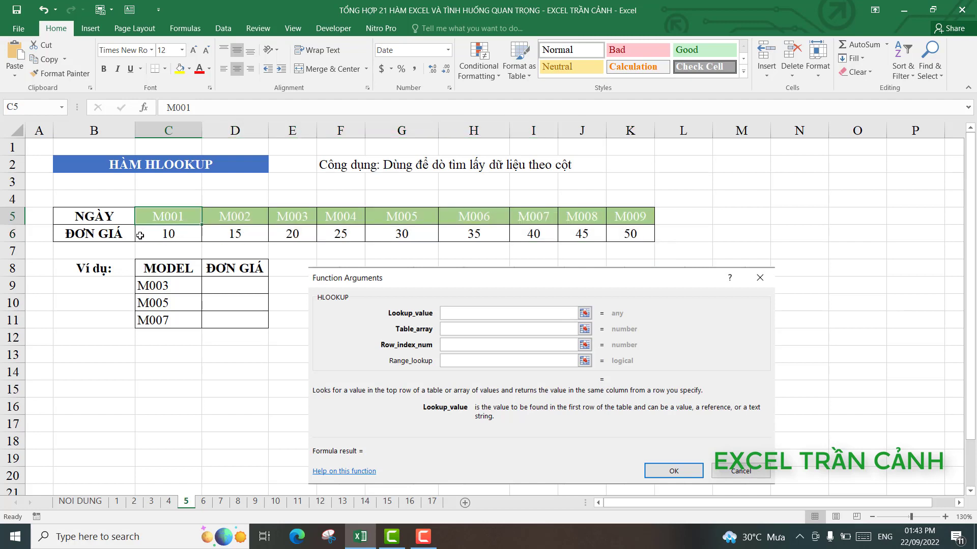
click(172, 234)
drag(172, 234, 646, 235)
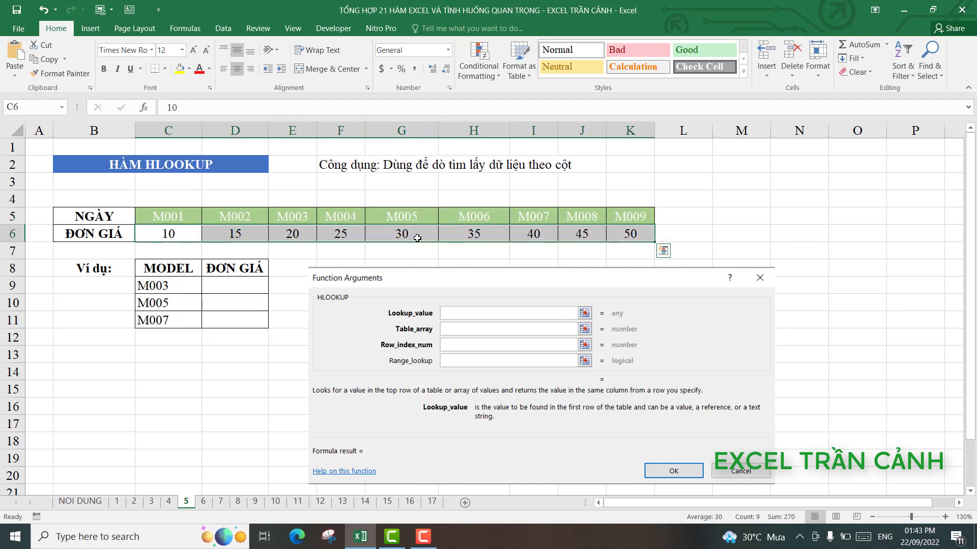
click(185, 217)
click(244, 219)
click(300, 219)
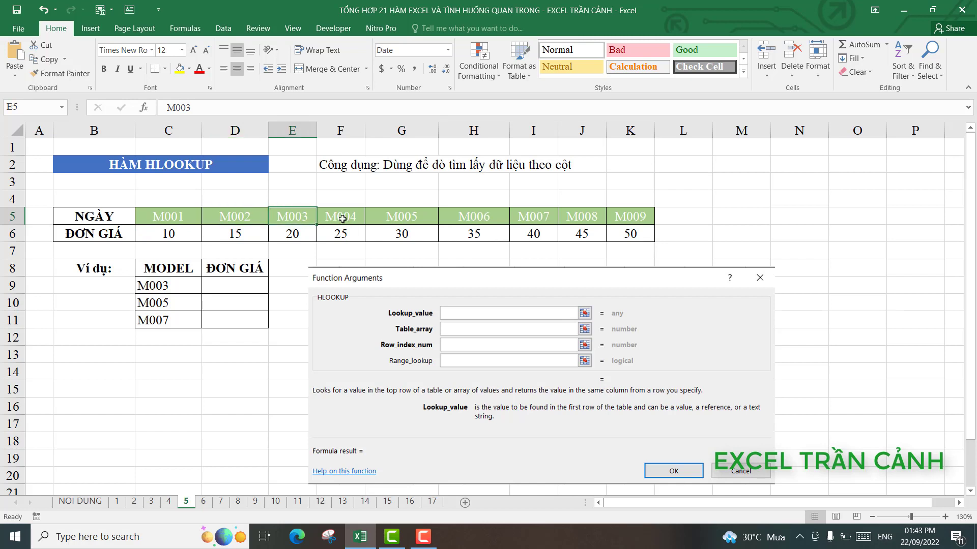
click(353, 218)
click(401, 217)
click(476, 218)
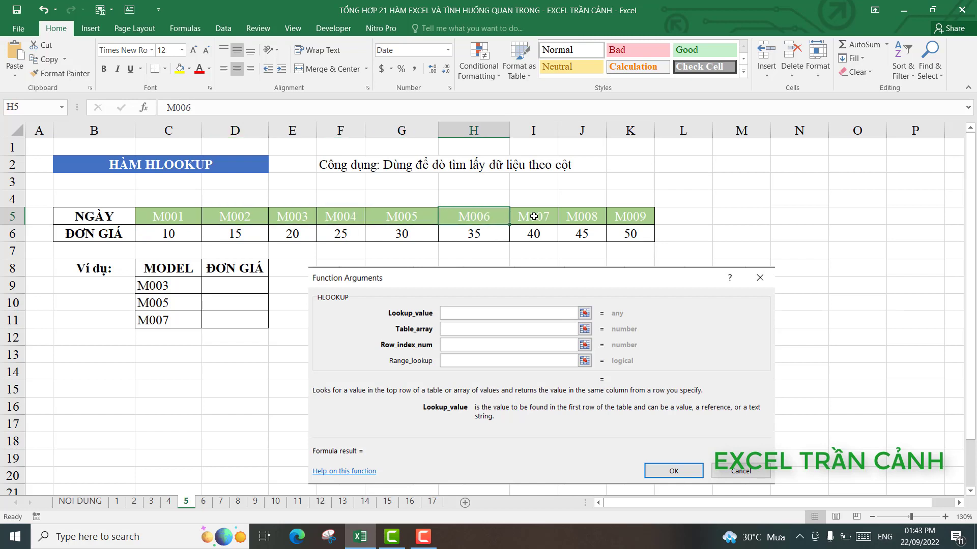
click(534, 218)
click(574, 220)
click(613, 218)
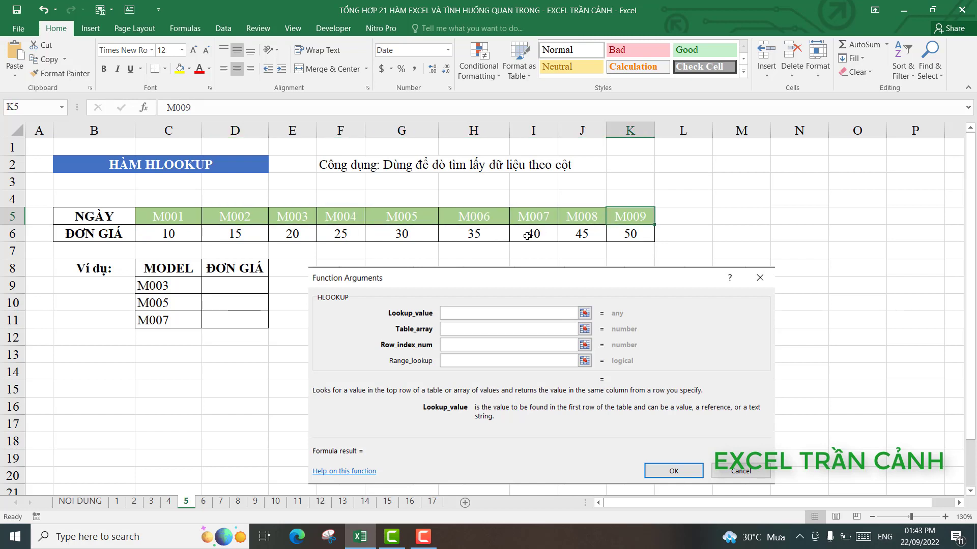
- Enter =HLOOKUP(C9,$C$5:$K$6,2,0) in D9 to get M003's price of 20
click(236, 285)
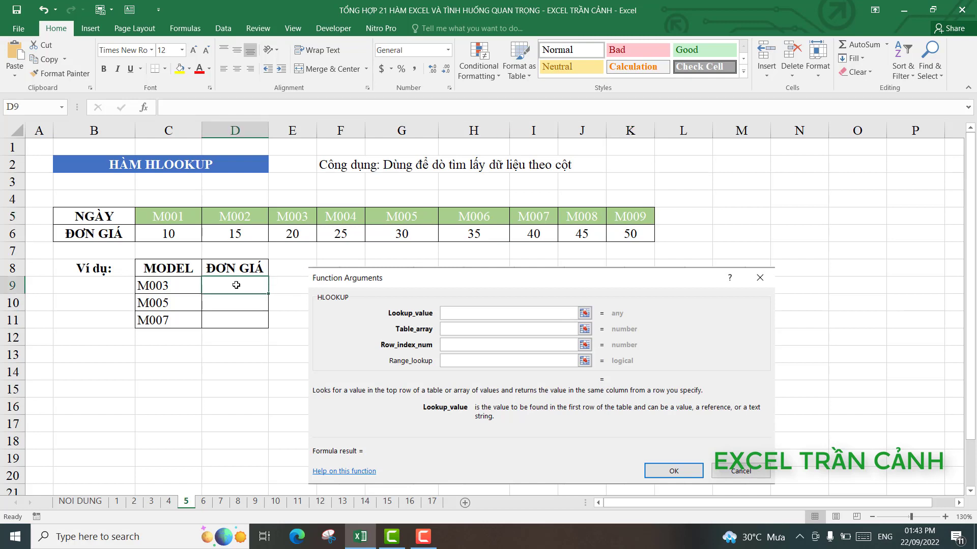
text(=)
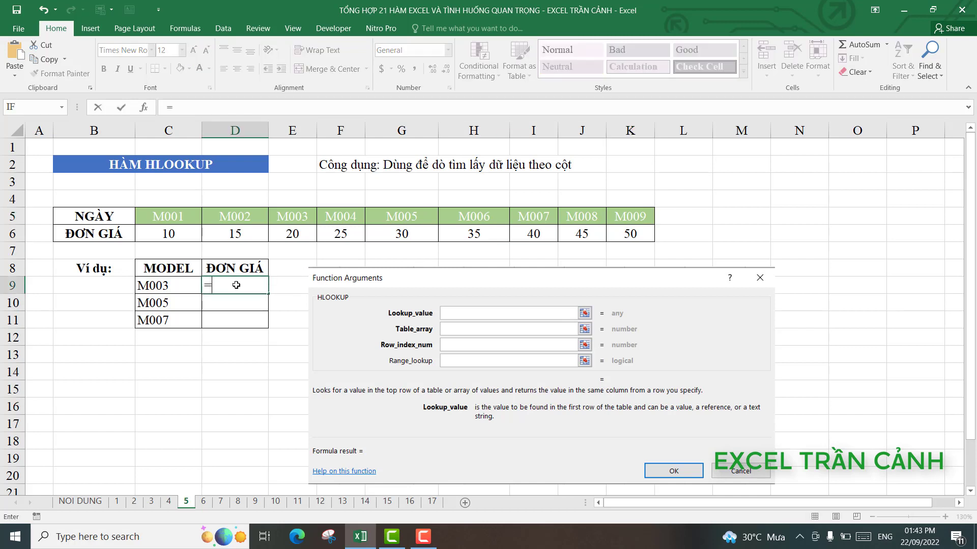
text(hl)
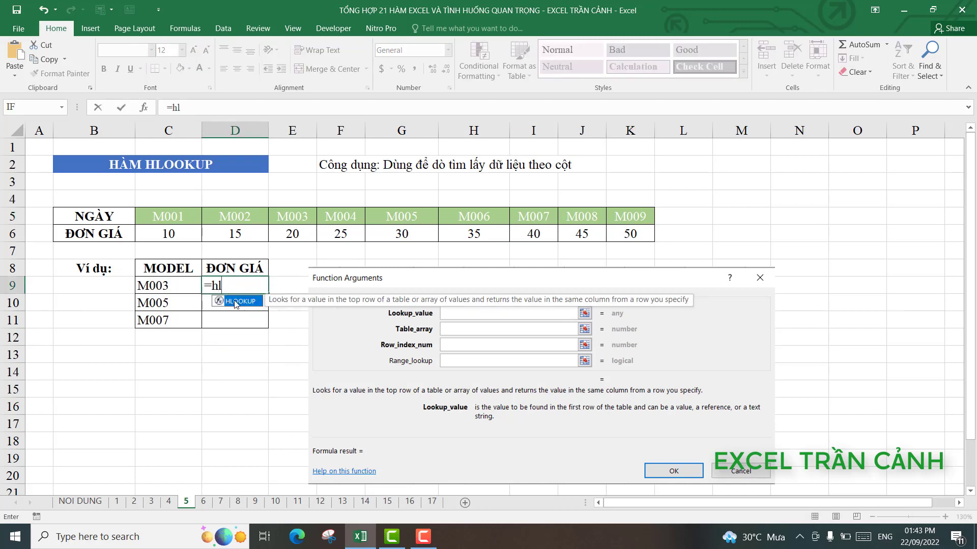
double_click(235, 303)
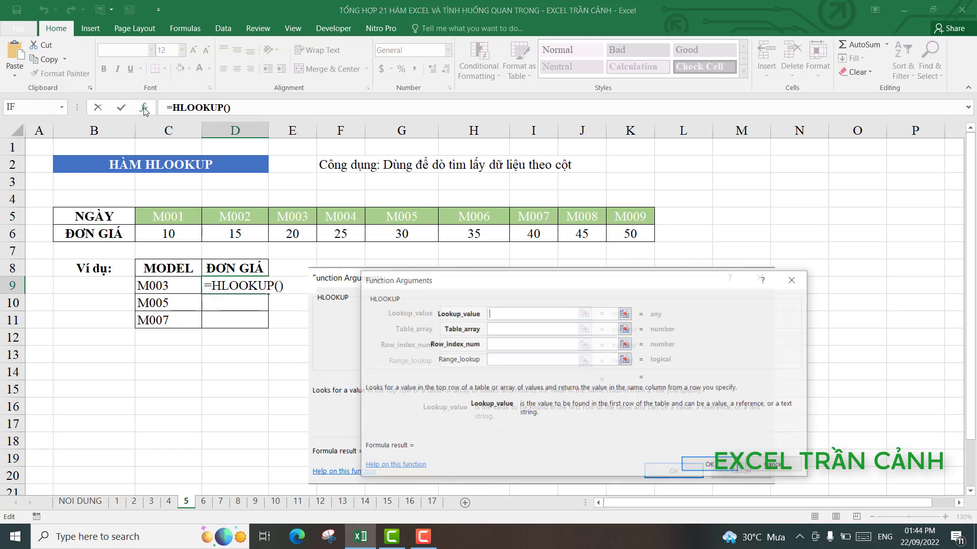
drag(451, 283, 441, 282)
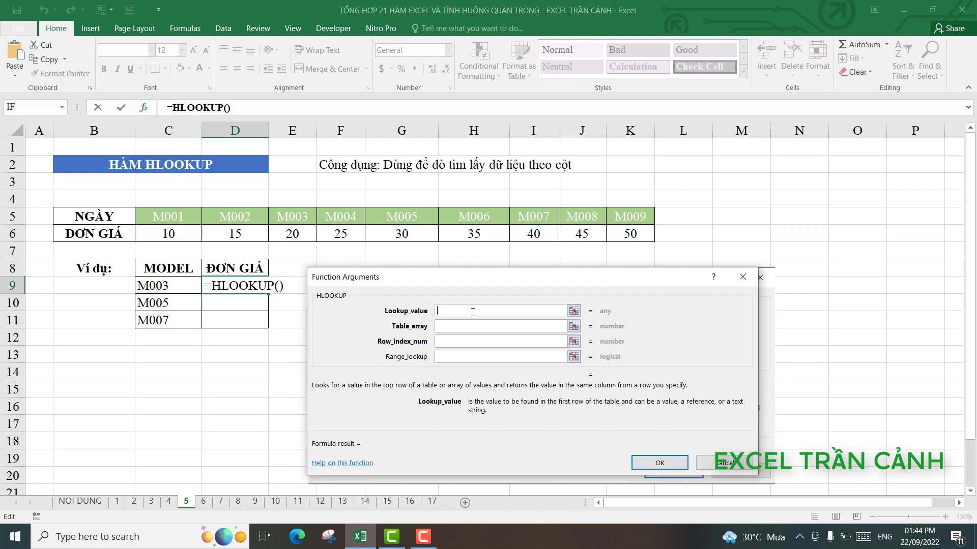
click(160, 284)
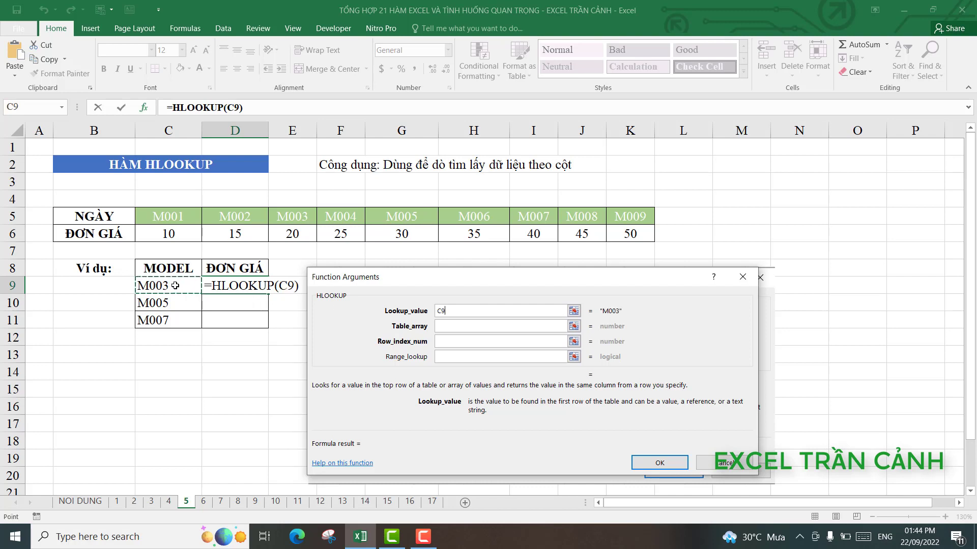
click(446, 329)
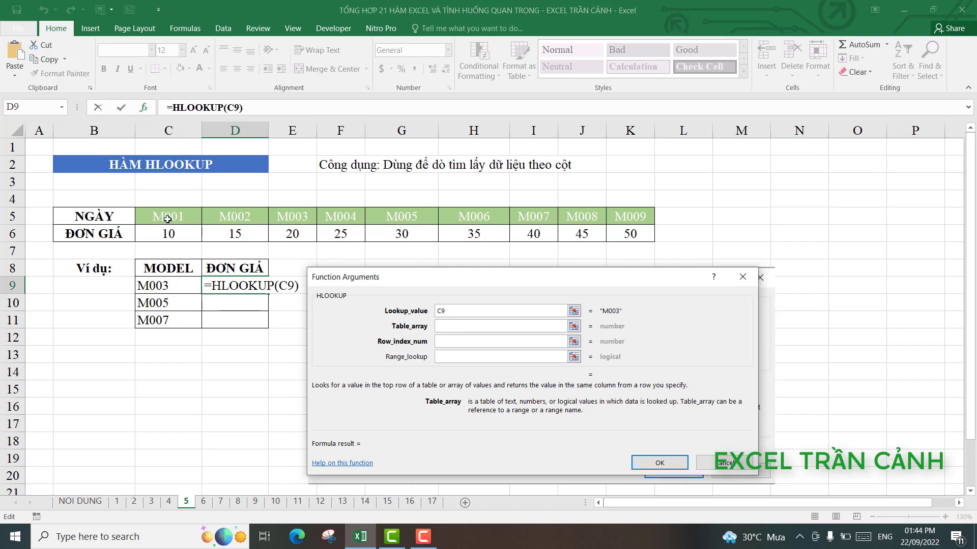
click(195, 216)
drag(195, 215, 637, 230)
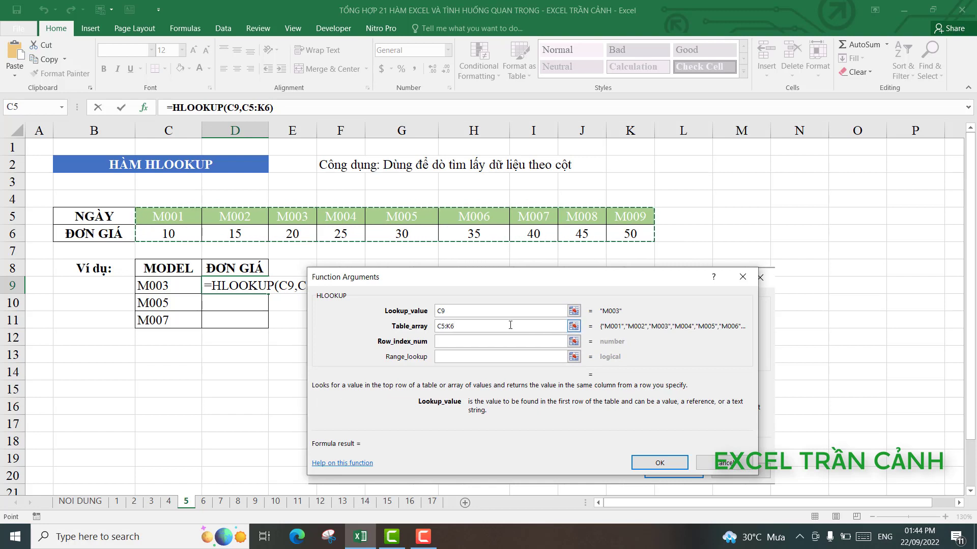
key(F4)
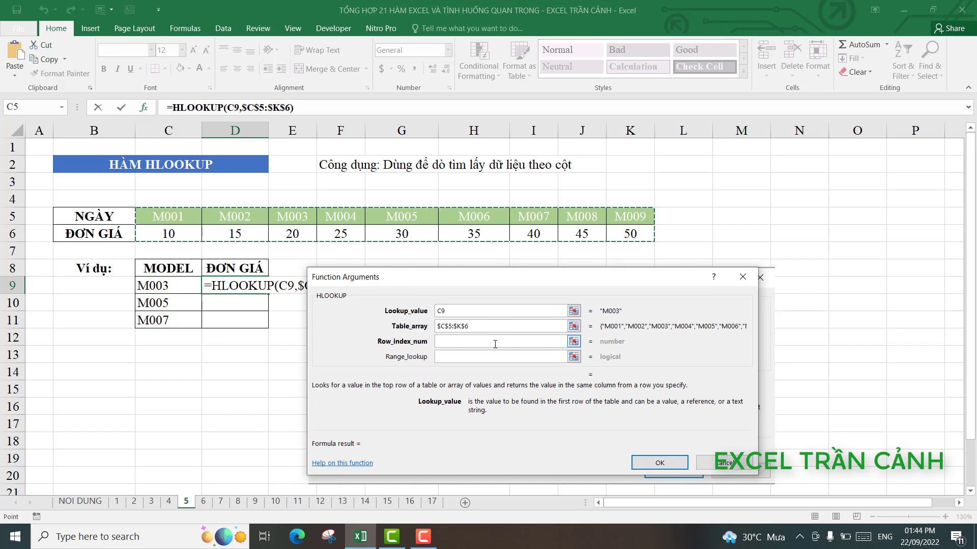
click(495, 342)
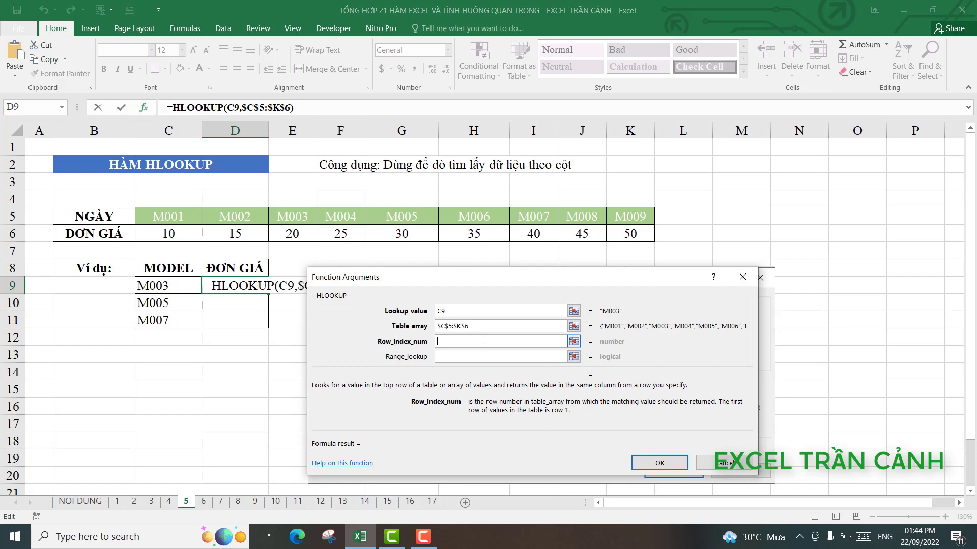
text(2)
click(458, 357)
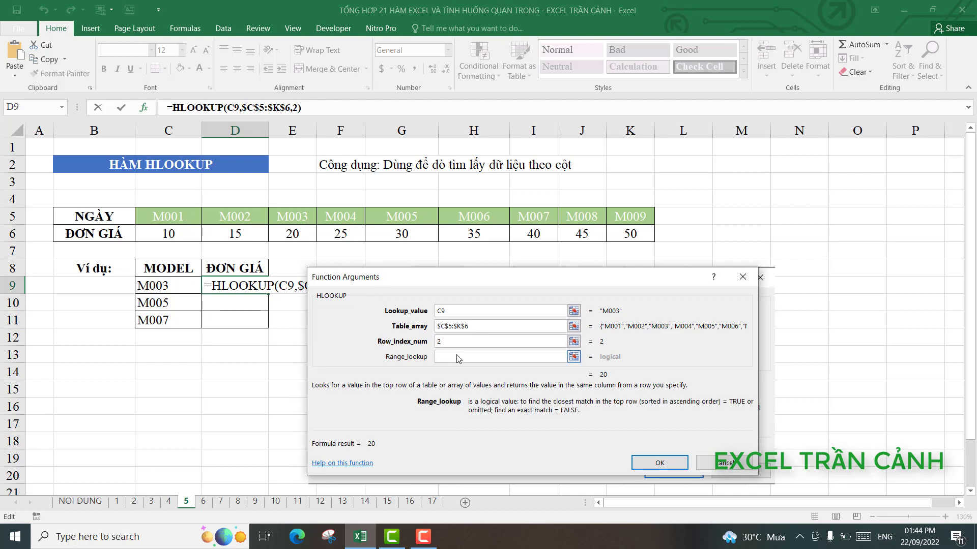
text(,0)
key(Return)
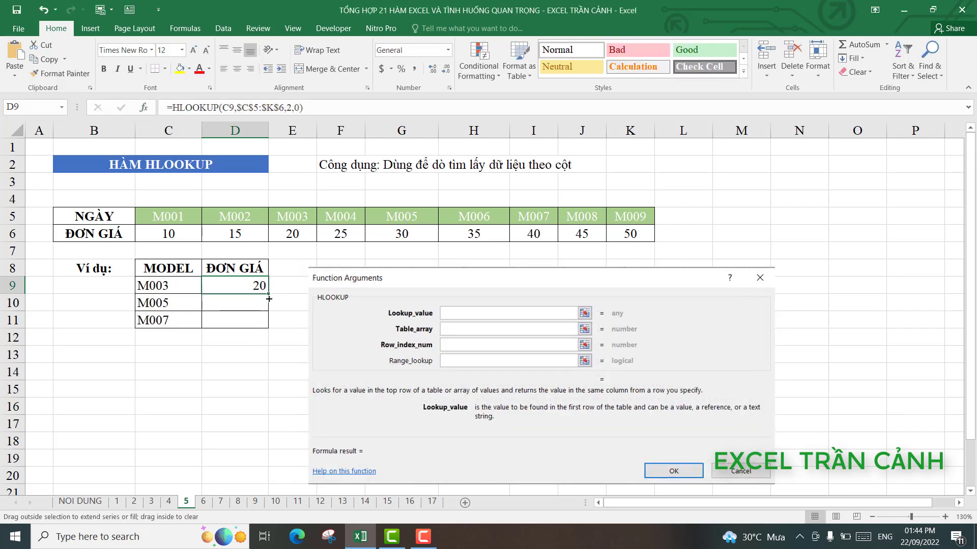
- Fill the HLOOKUP down to D11 (30, 40) and switch to the INDEX & MATCH sheet
drag(268, 295, 264, 328)
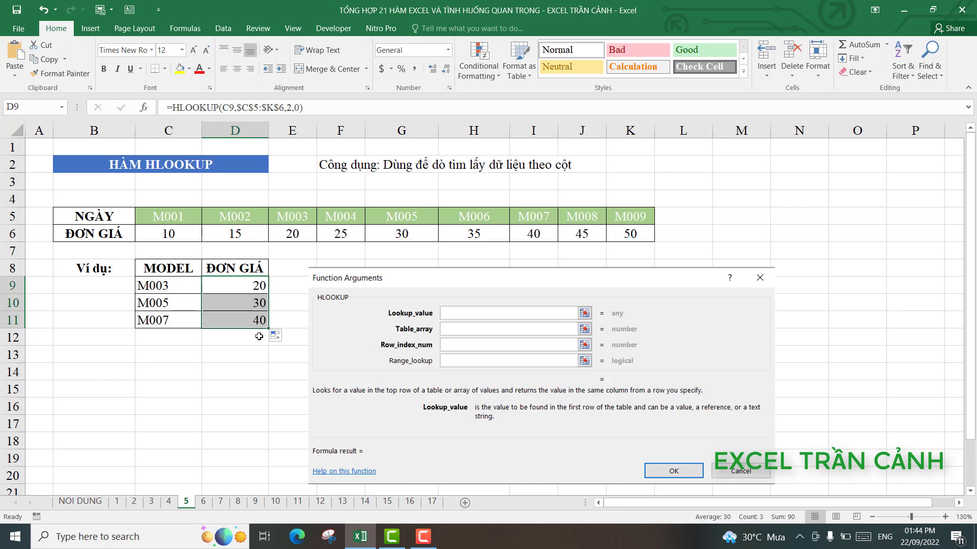
click(251, 301)
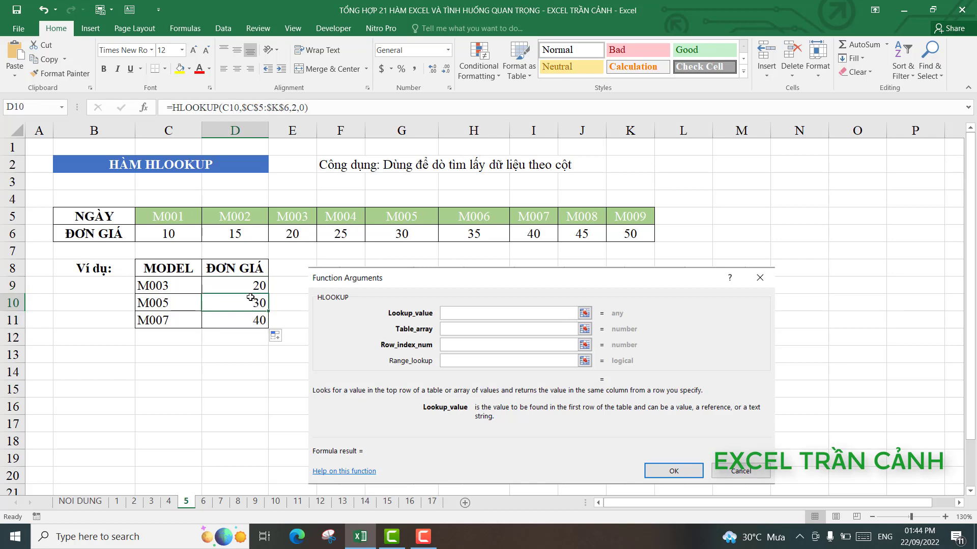
click(204, 502)
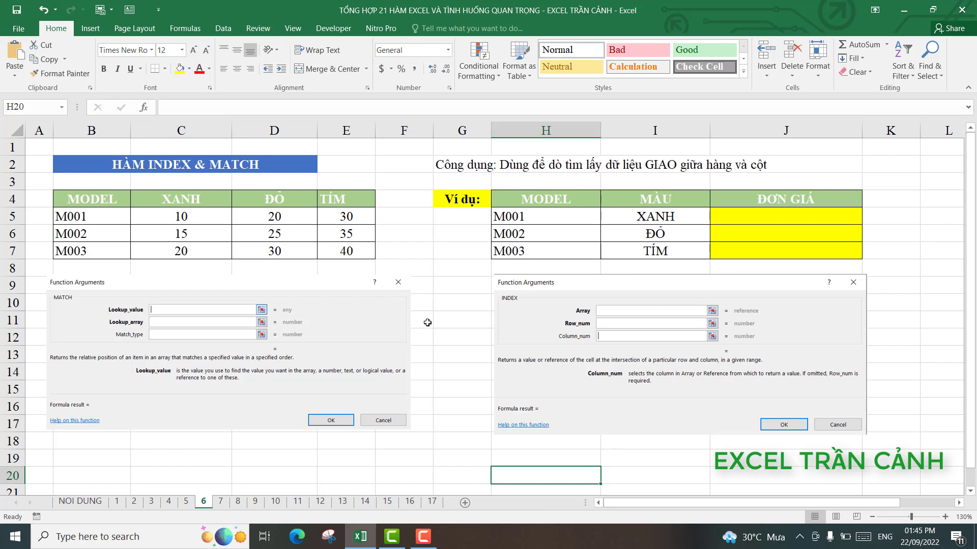
- Review the XANH/ĐỎ/TÍM price table and the example's MODEL, MÀU and ĐƠN GIÁ columns
click(472, 322)
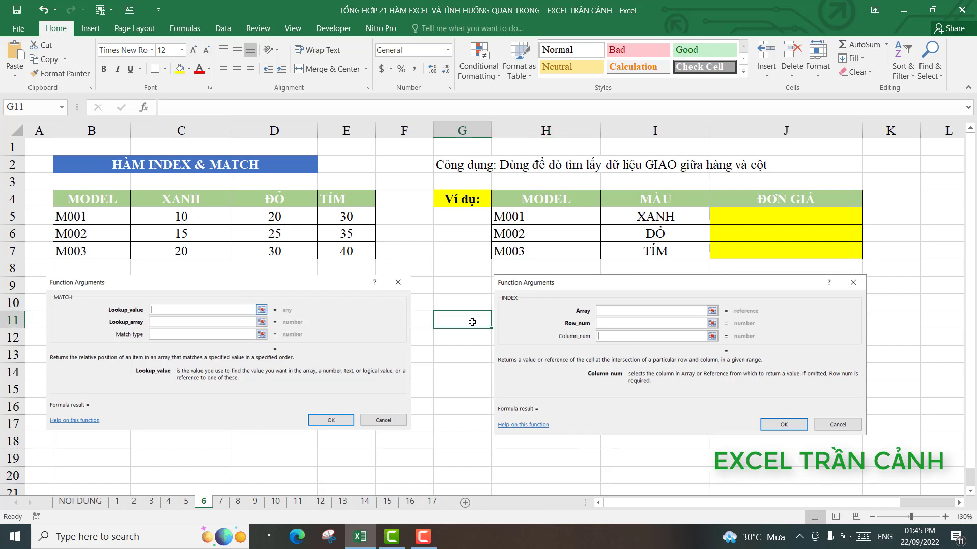
click(473, 374)
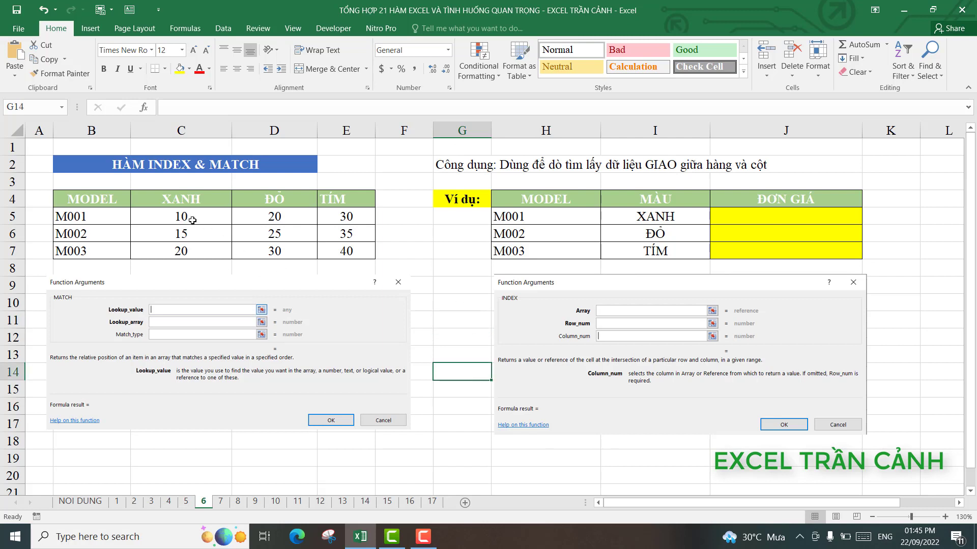
drag(192, 220, 346, 252)
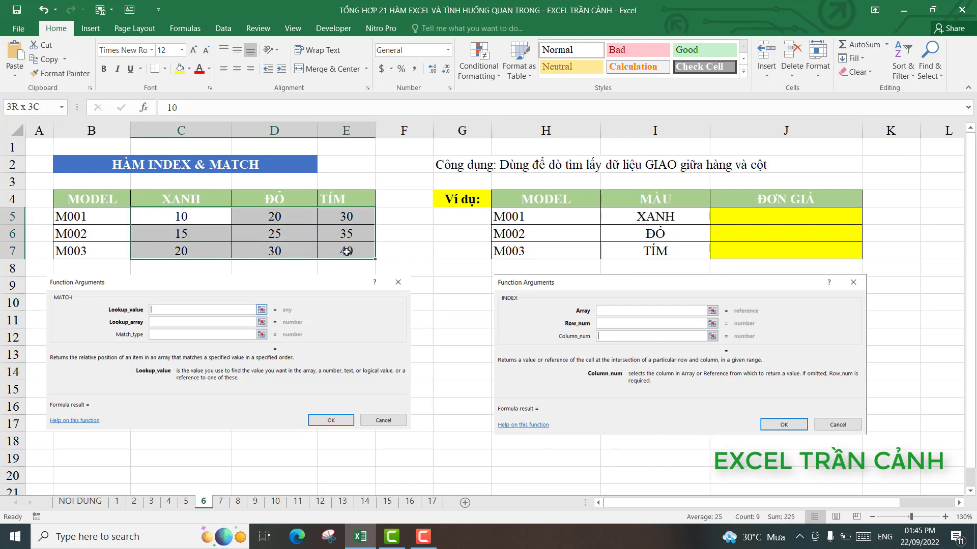
drag(347, 251, 347, 251)
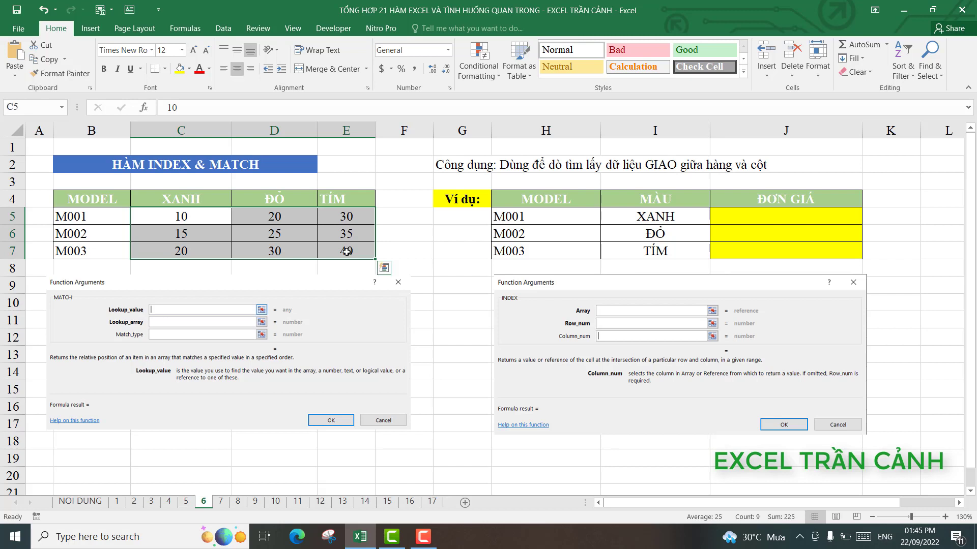
click(270, 217)
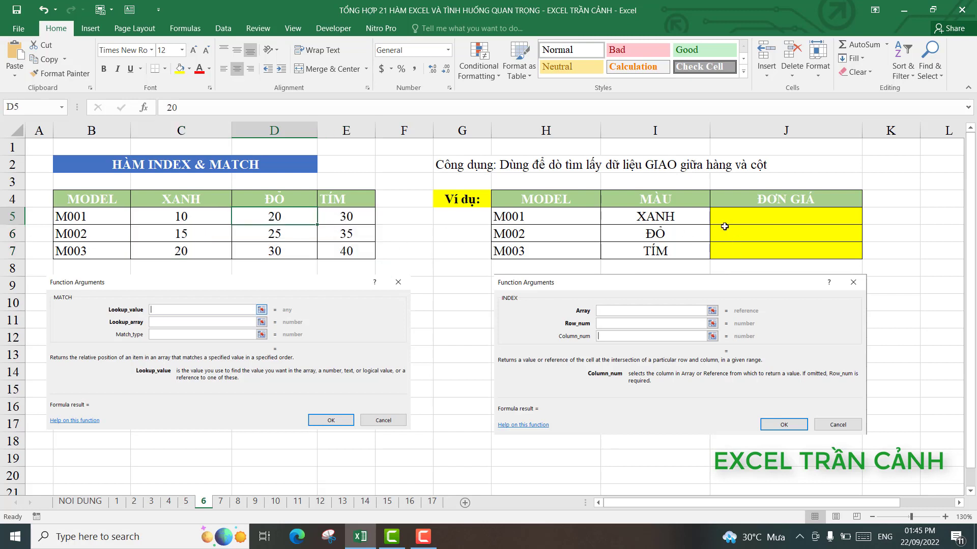
click(776, 203)
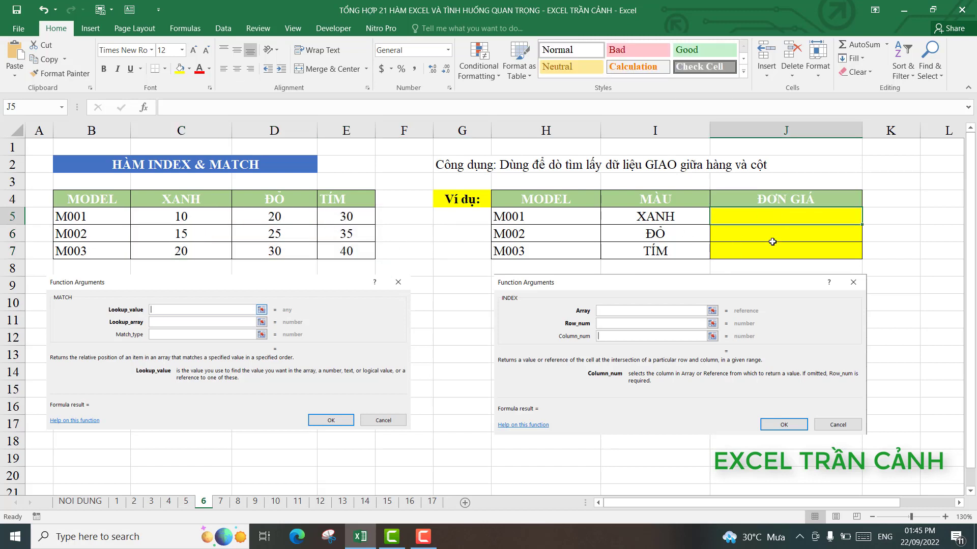
click(777, 217)
drag(538, 199, 547, 251)
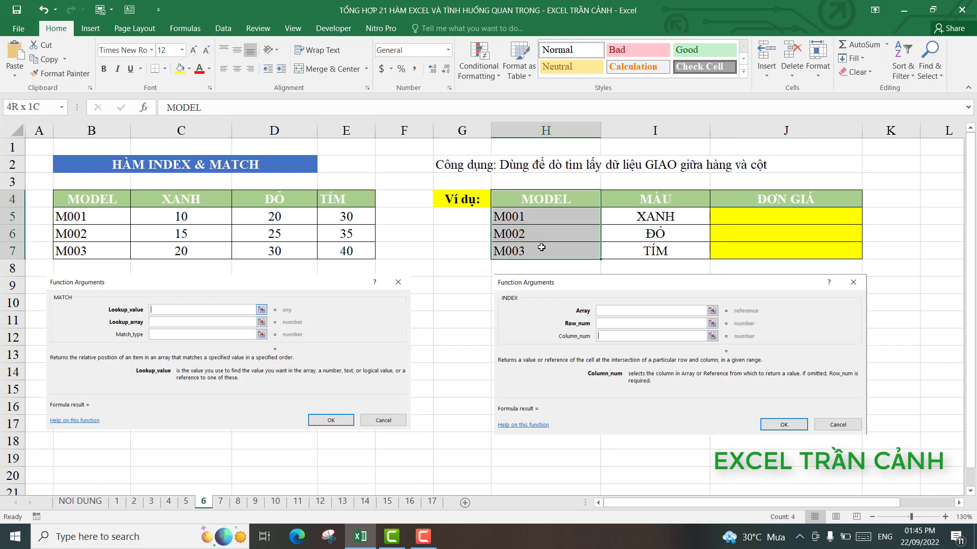
drag(634, 206, 638, 252)
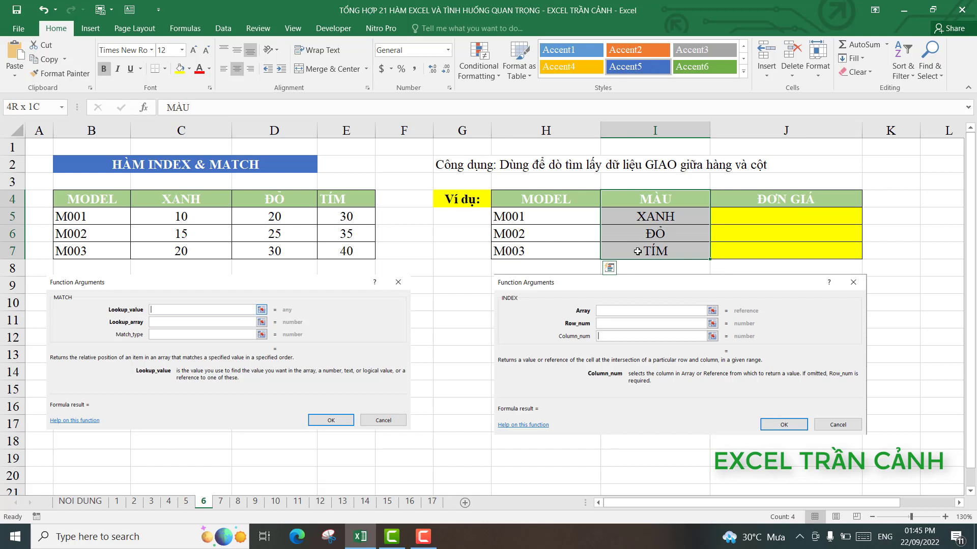
drag(91, 200, 91, 251)
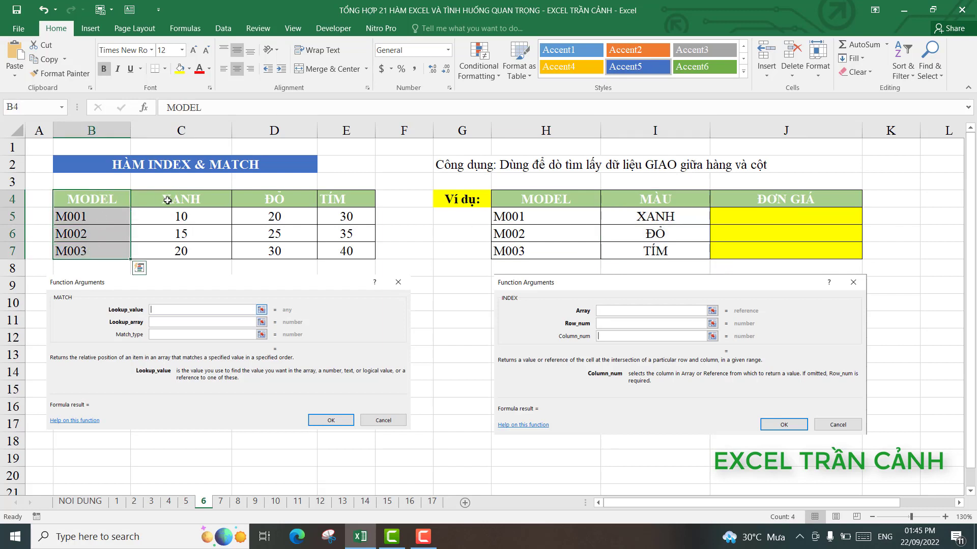
drag(164, 199, 344, 200)
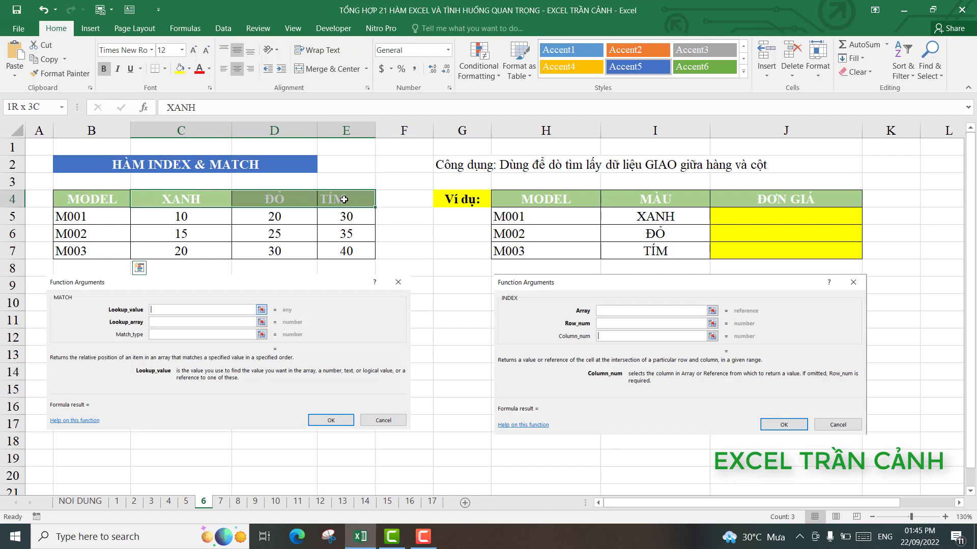
click(756, 217)
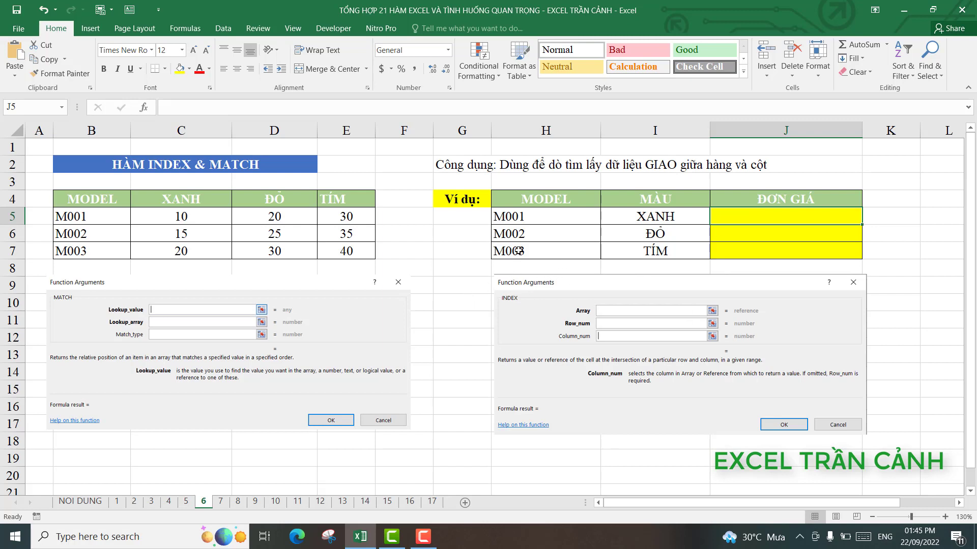
- Fill the M002 cell H6 yellow and copy it
click(547, 237)
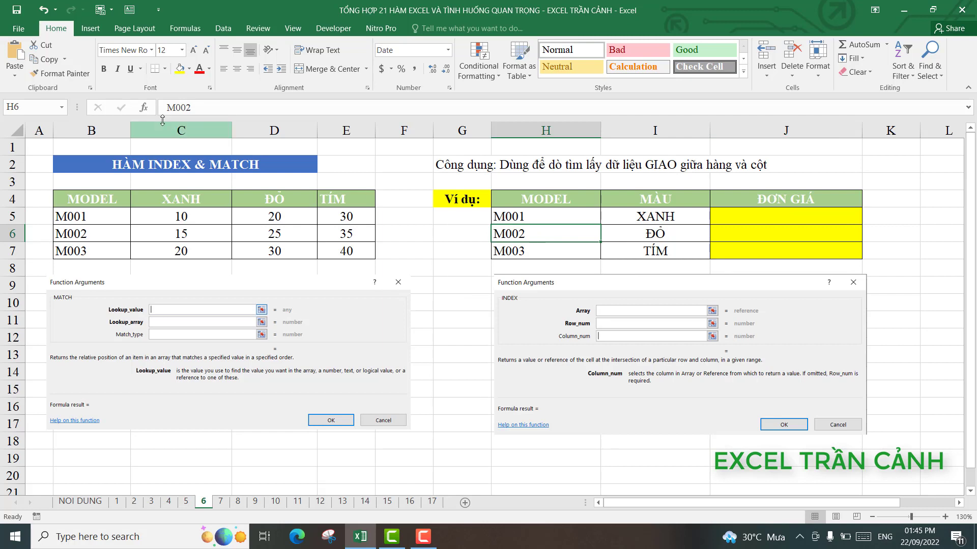
click(180, 68)
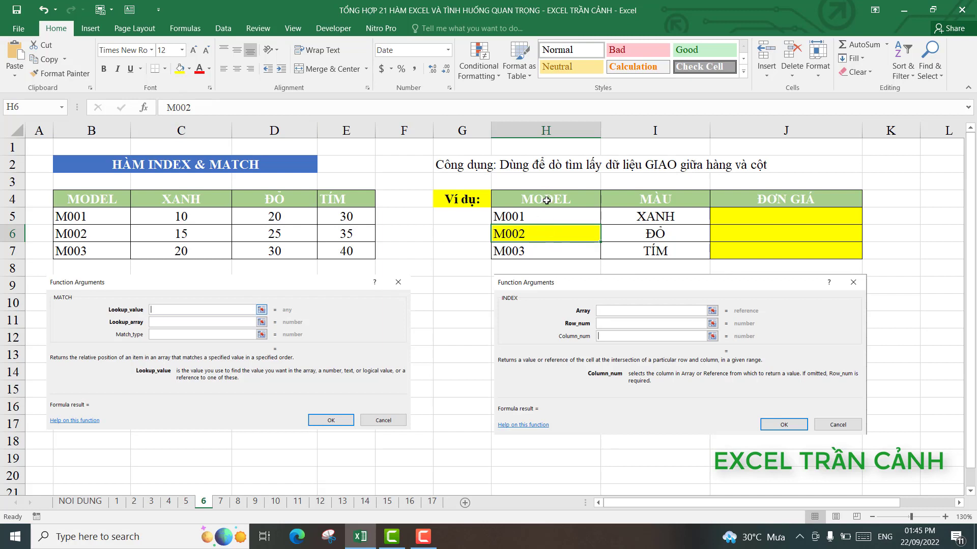
drag(546, 197, 545, 249)
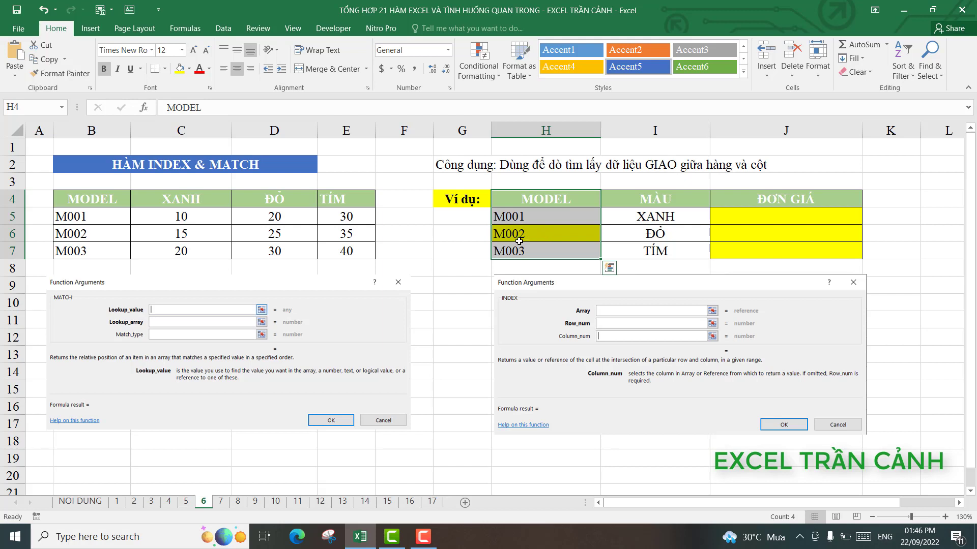
click(524, 234)
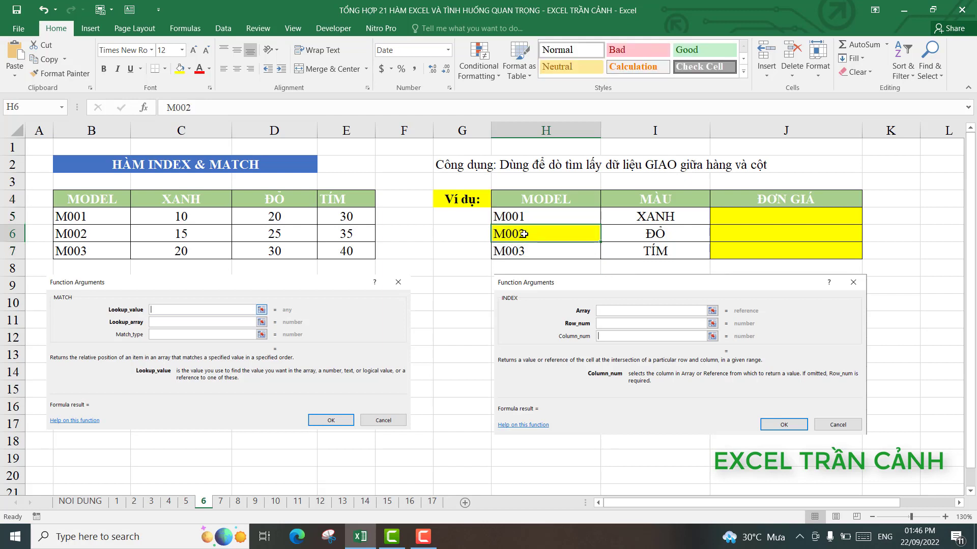
key(ctrl+c)
click(445, 255)
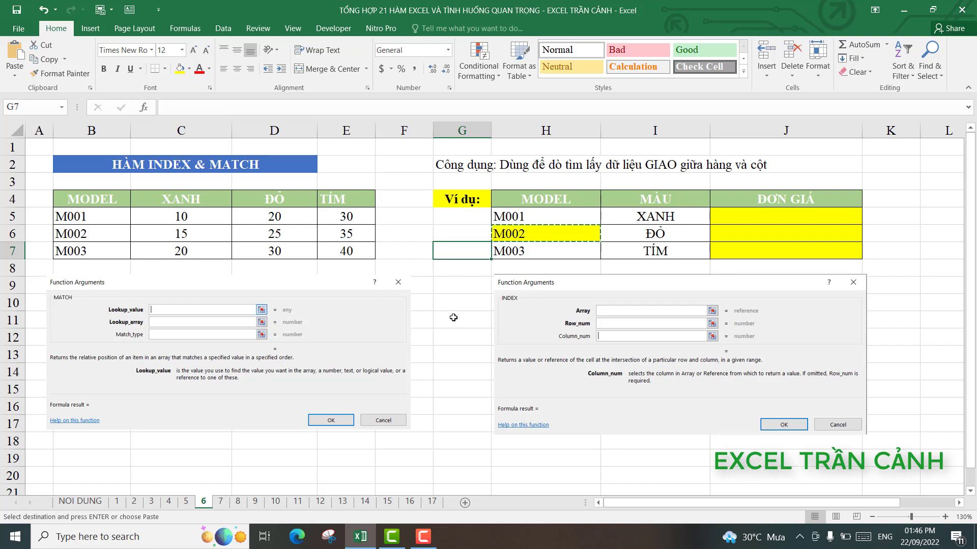
- Paste M002 into G10 and enter =MATCH(G10,H4:H7,0) in G11
click(451, 302)
key(ctrl+v)
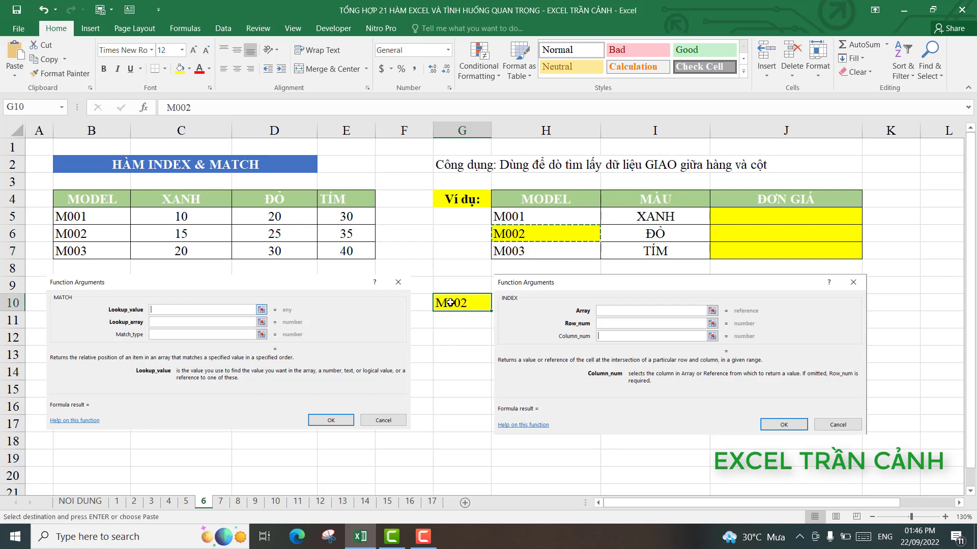
click(455, 321)
text(=)
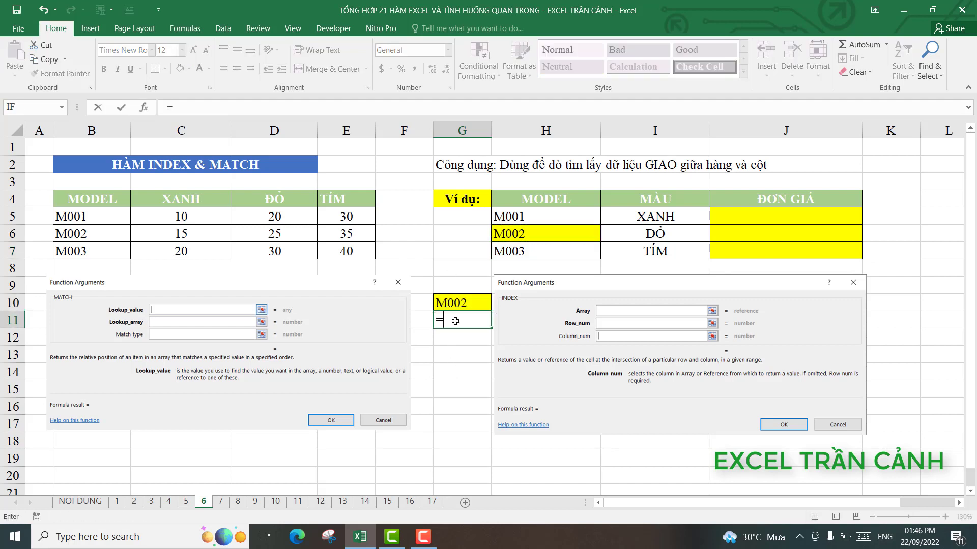
text(match)
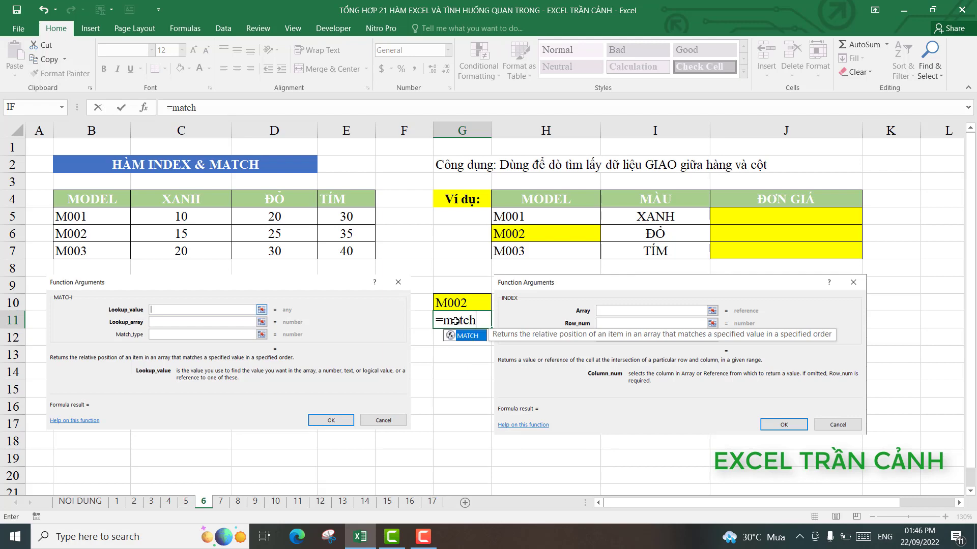
text(()
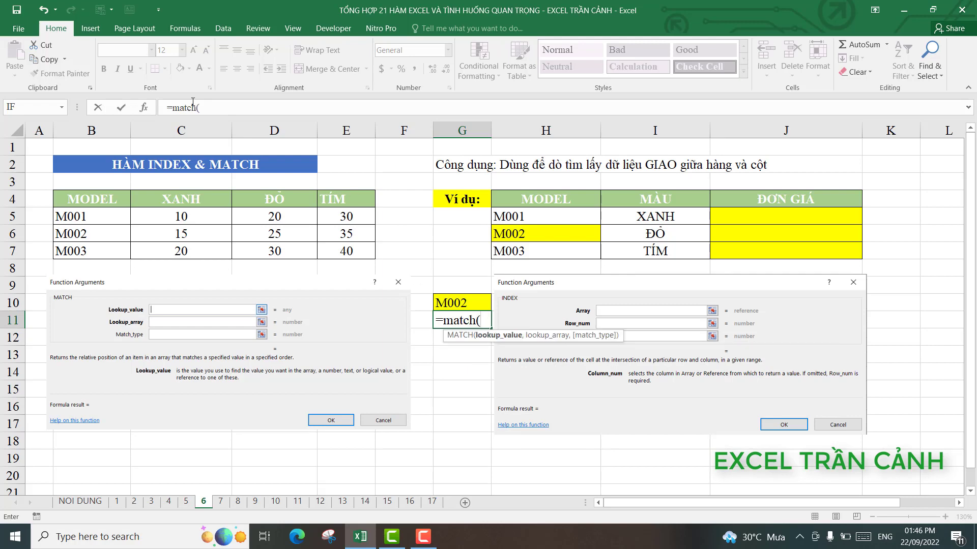
click(144, 111)
mouse_move(582, 298)
mouse_down()
mouse_move(672, 358)
mouse_move(647, 351)
mouse_up()
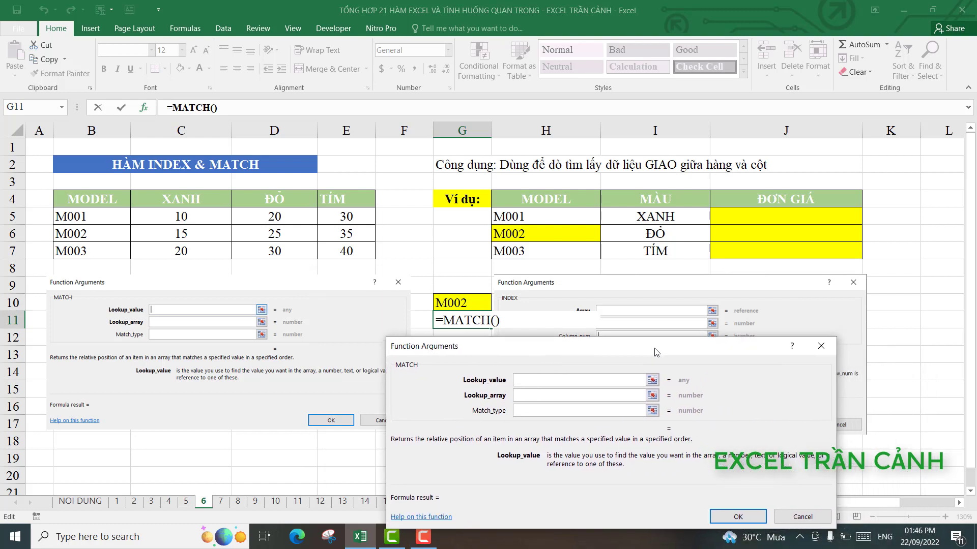
click(463, 304)
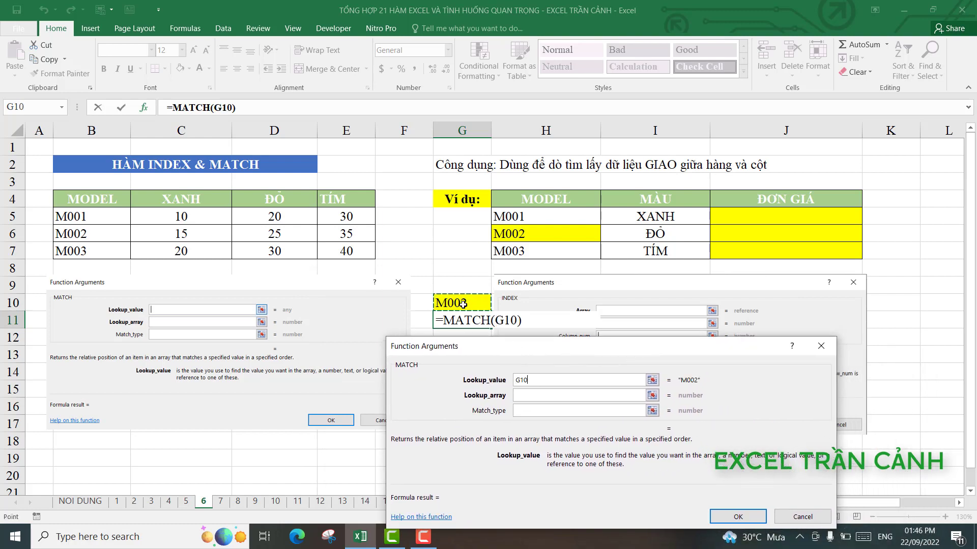
click(536, 398)
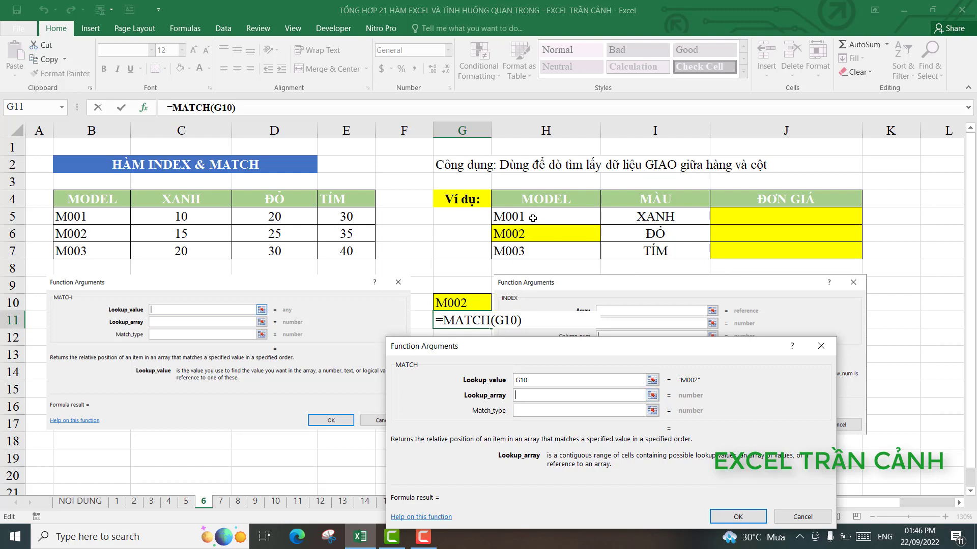
drag(537, 201, 535, 249)
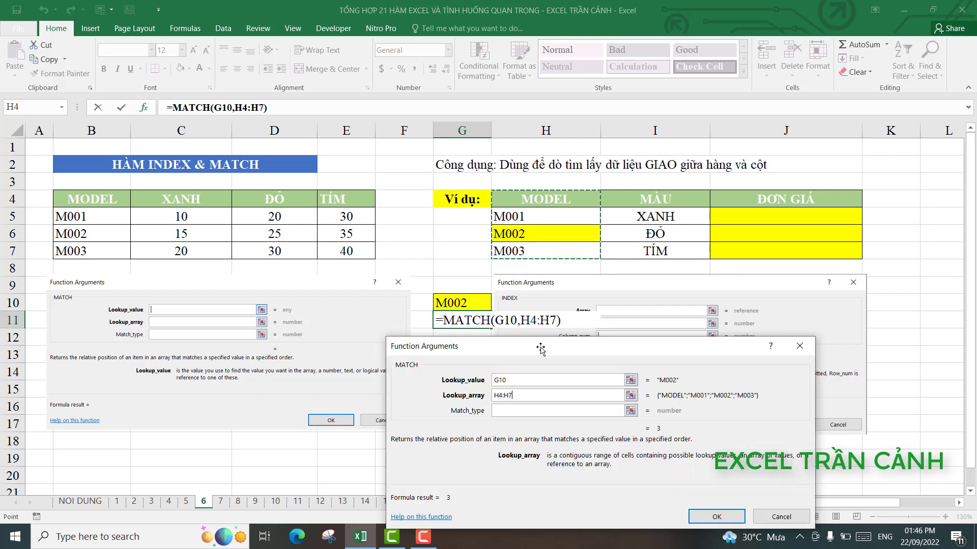
click(522, 410)
text(0)
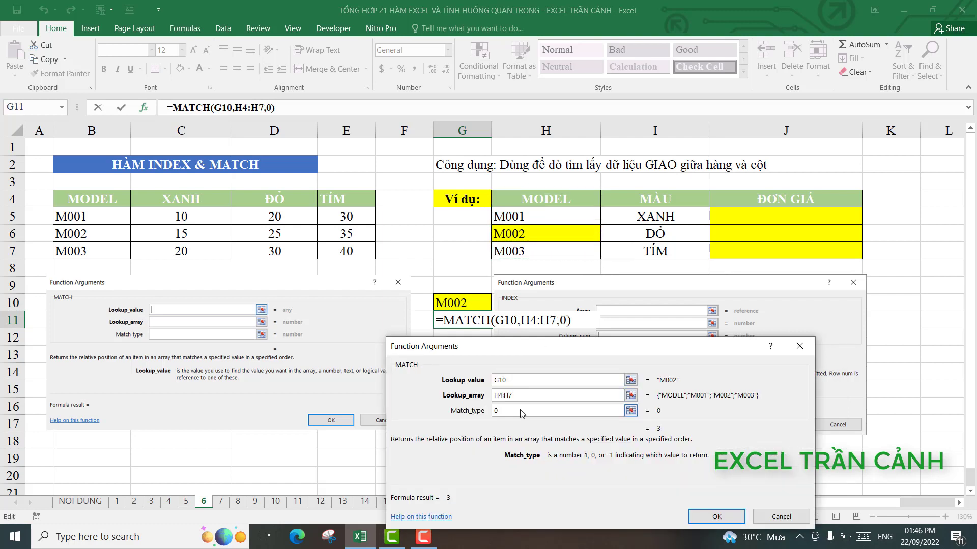
drag(583, 346, 581, 321)
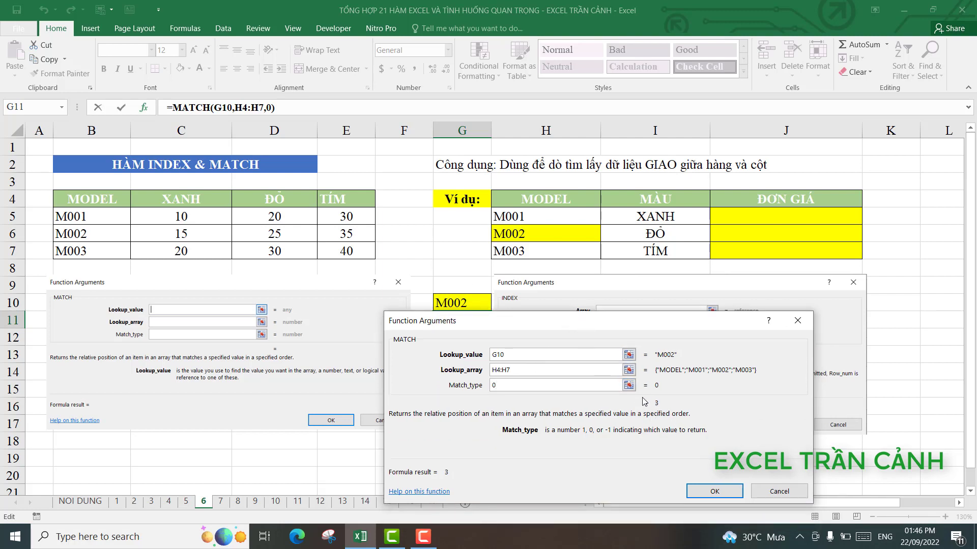
click(714, 492)
- Check G11's MATCH result of 3 against G10 and the MODEL range H4:H7
click(466, 319)
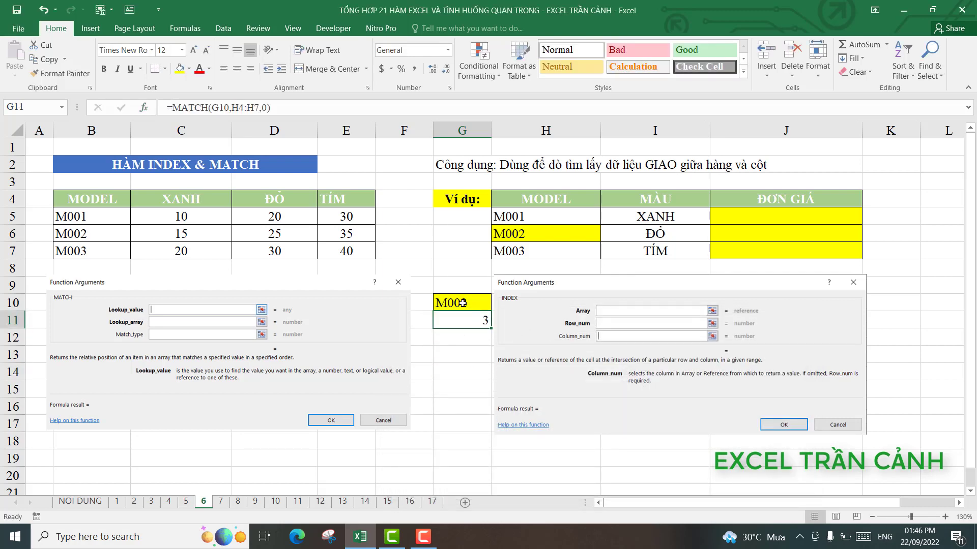
click(456, 308)
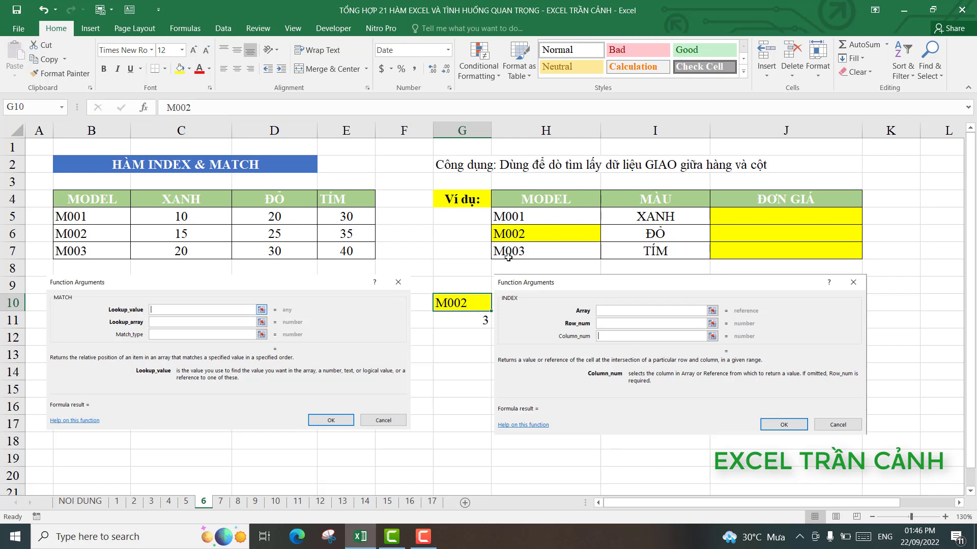
drag(529, 200, 524, 253)
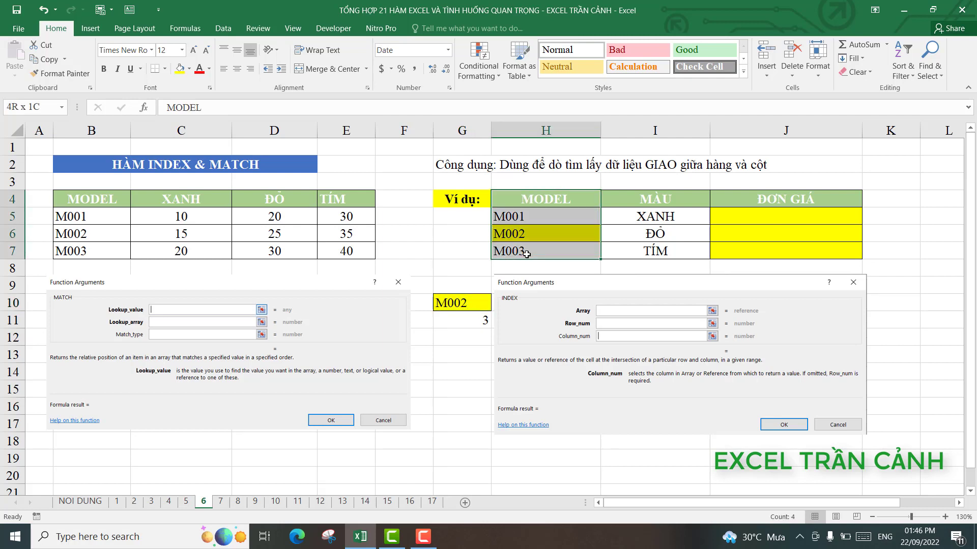
click(472, 327)
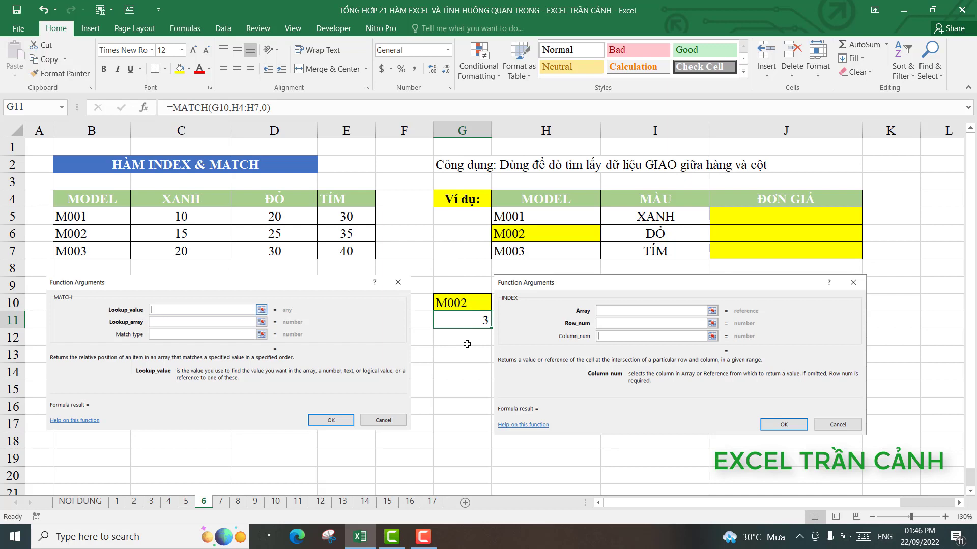
click(467, 344)
click(463, 317)
- Enter =INDEX($B$4:$E$7,2,3) in J5 so it returns 20
click(759, 218)
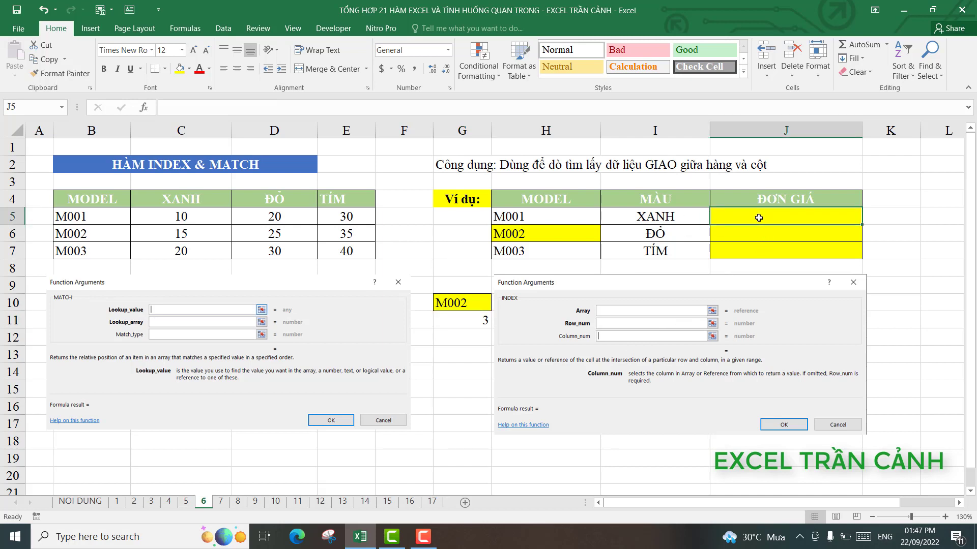
text(=)
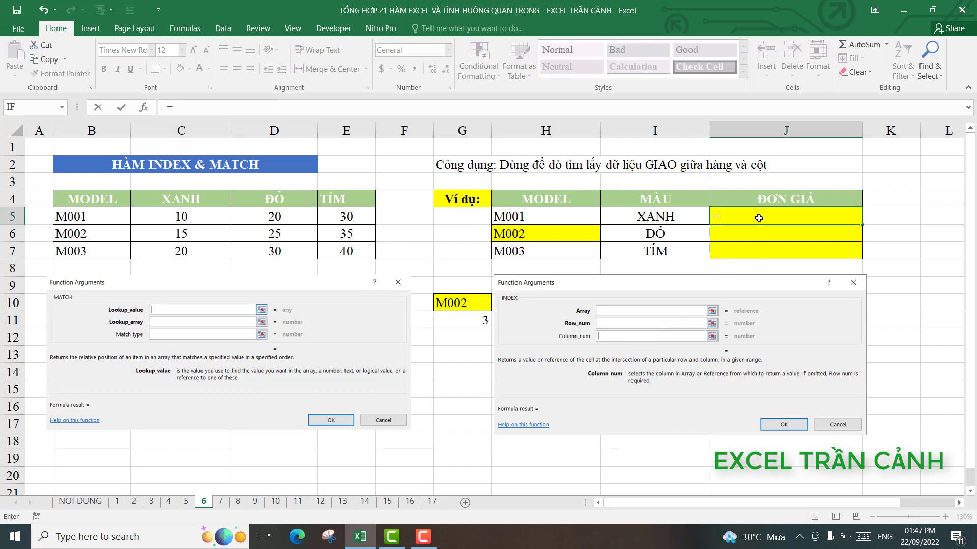
text(in)
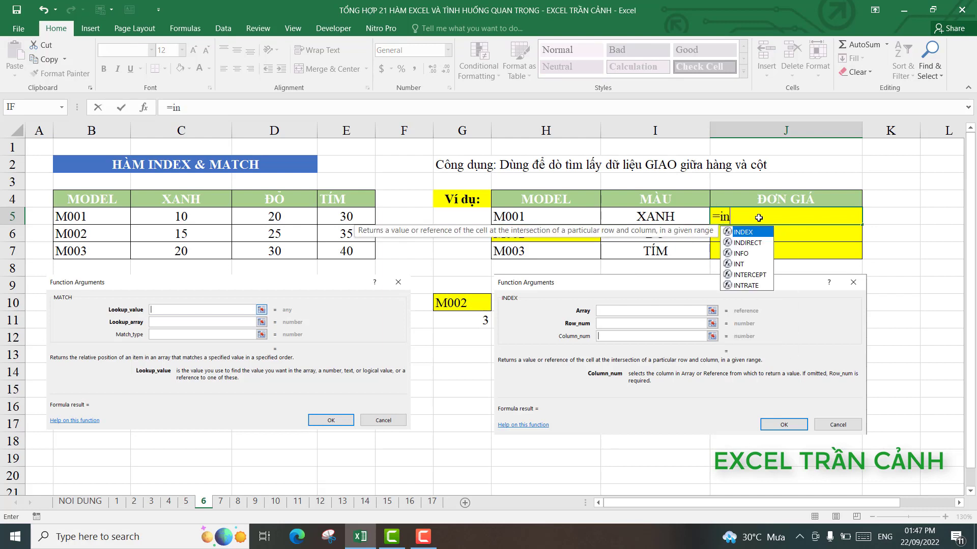
double_click(751, 232)
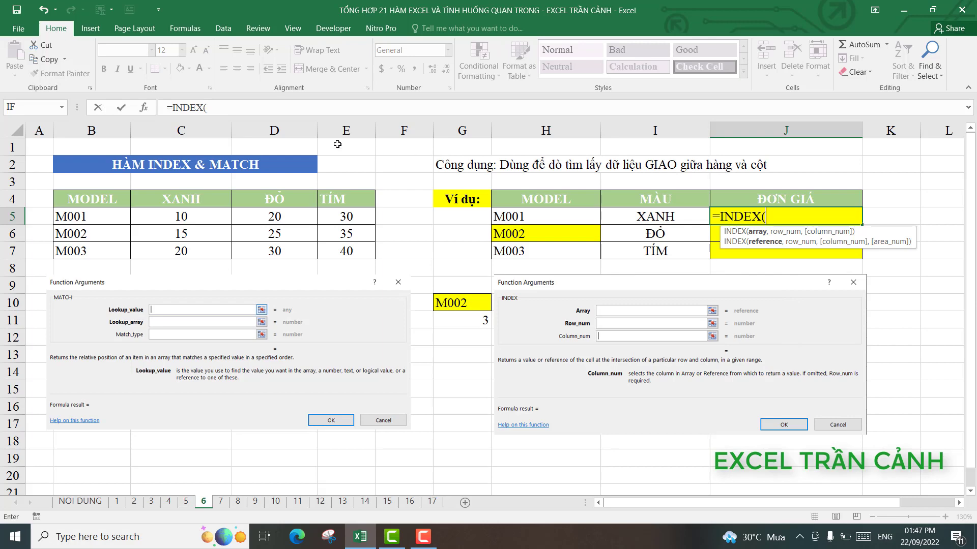
click(144, 107)
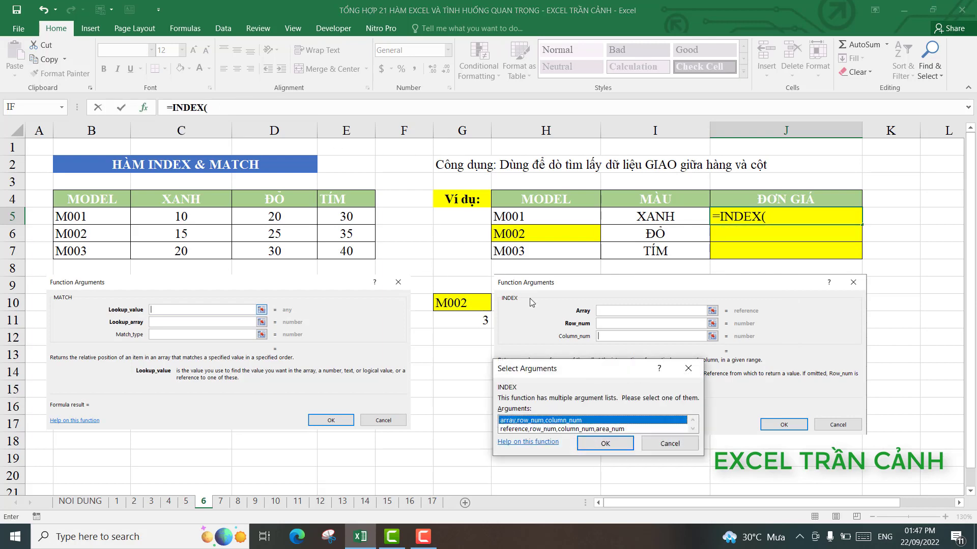
click(606, 443)
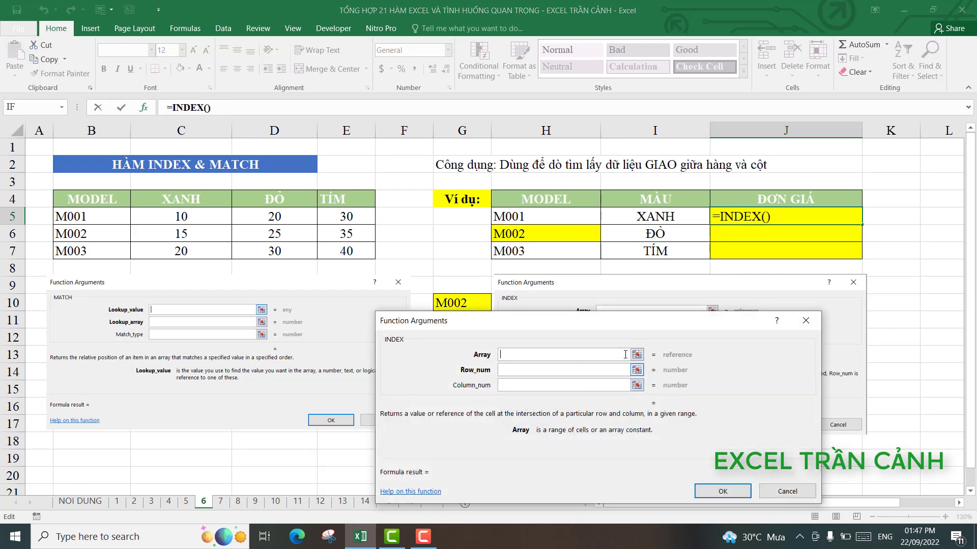
drag(616, 334, 601, 299)
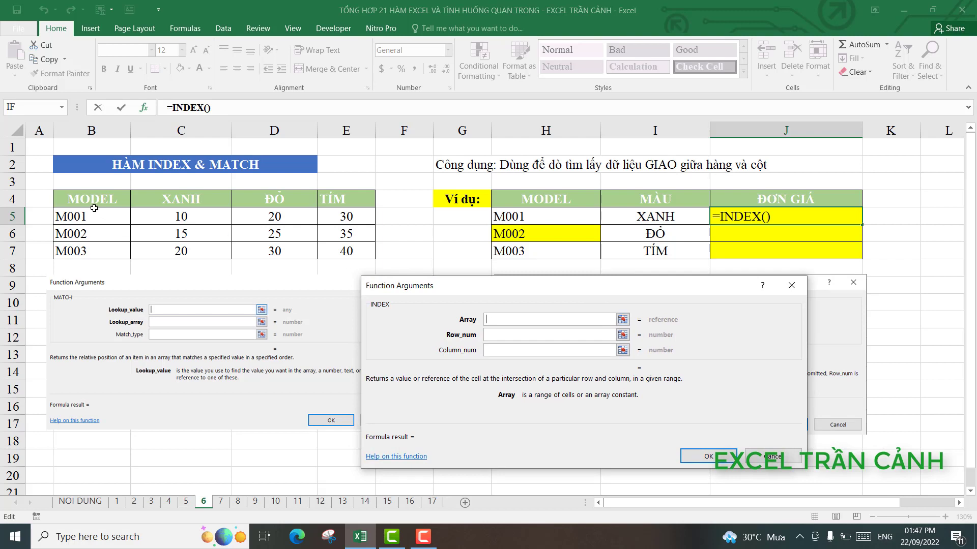
drag(77, 197, 346, 250)
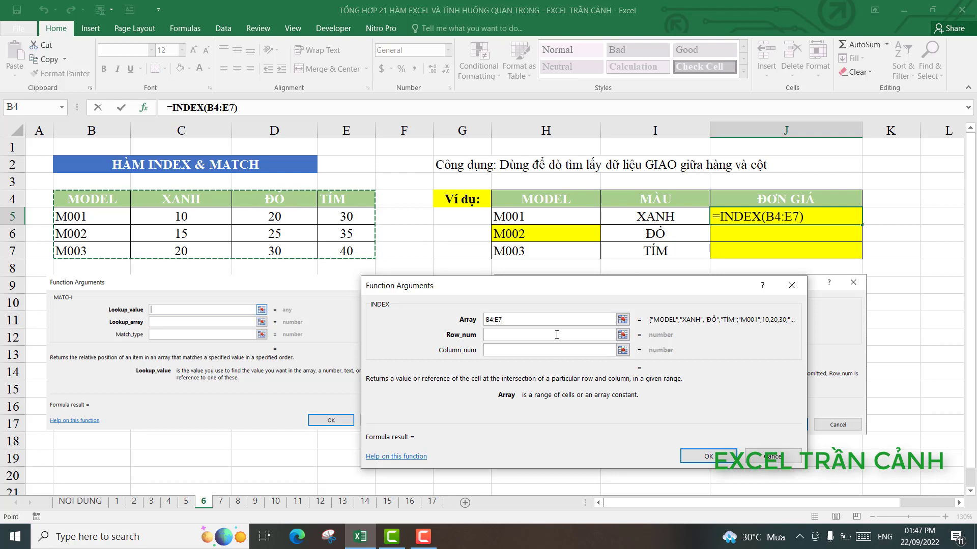
key(F4)
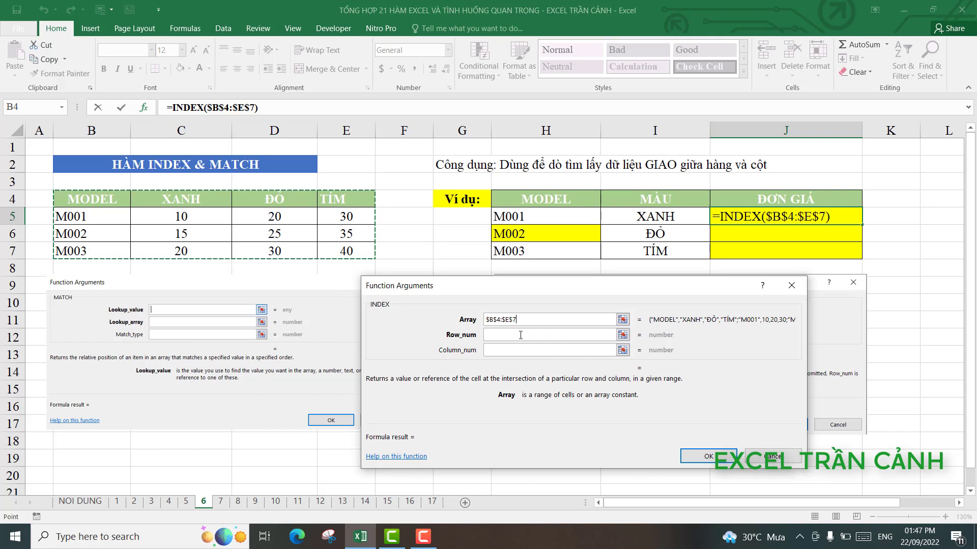
click(520, 335)
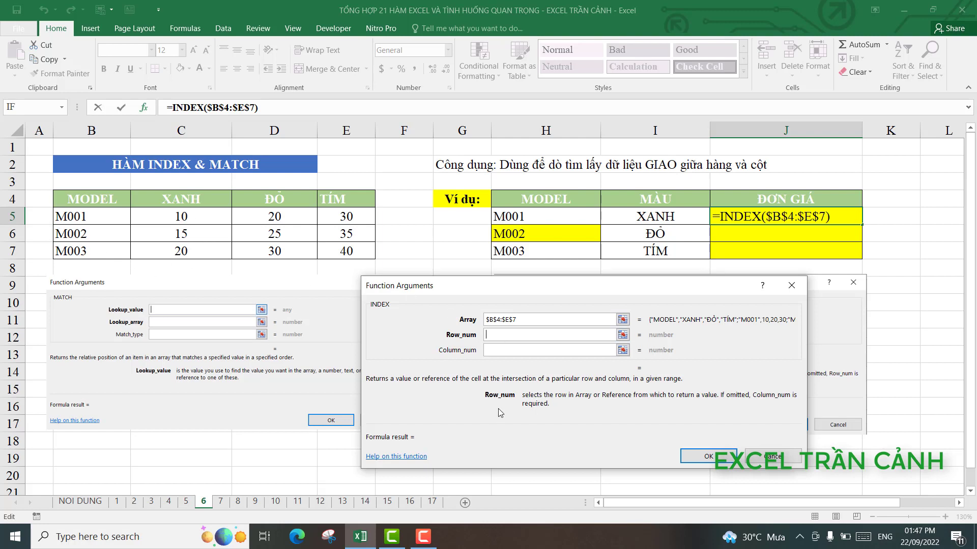
text(2)
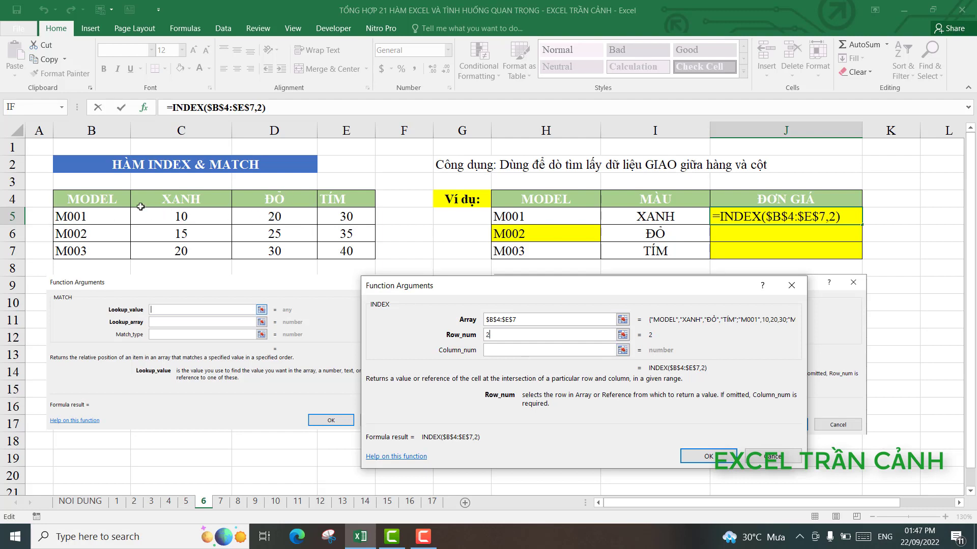
click(518, 349)
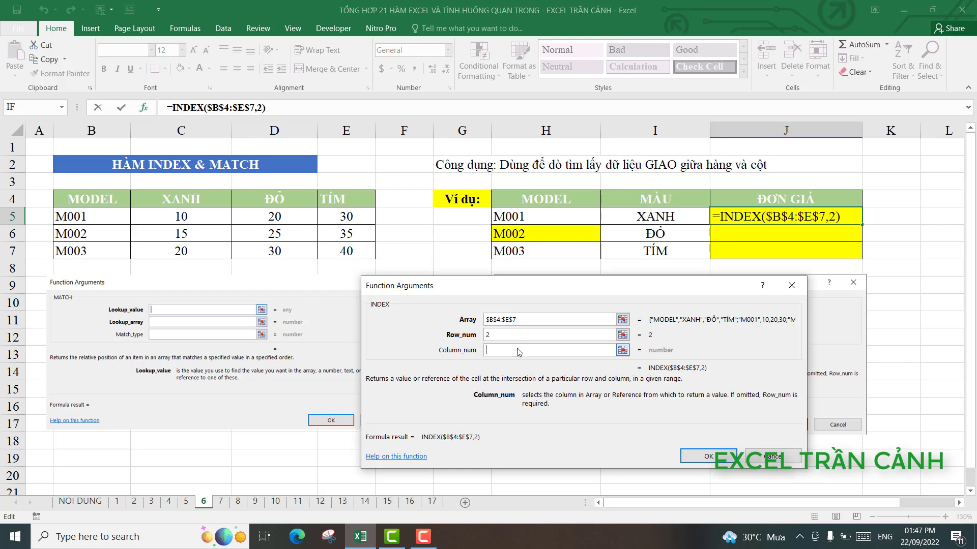
text(3)
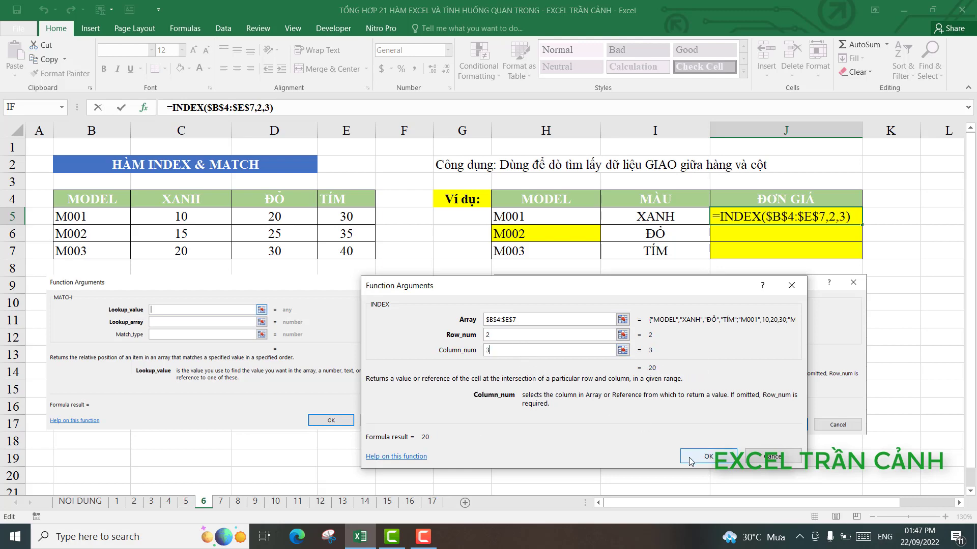
click(691, 458)
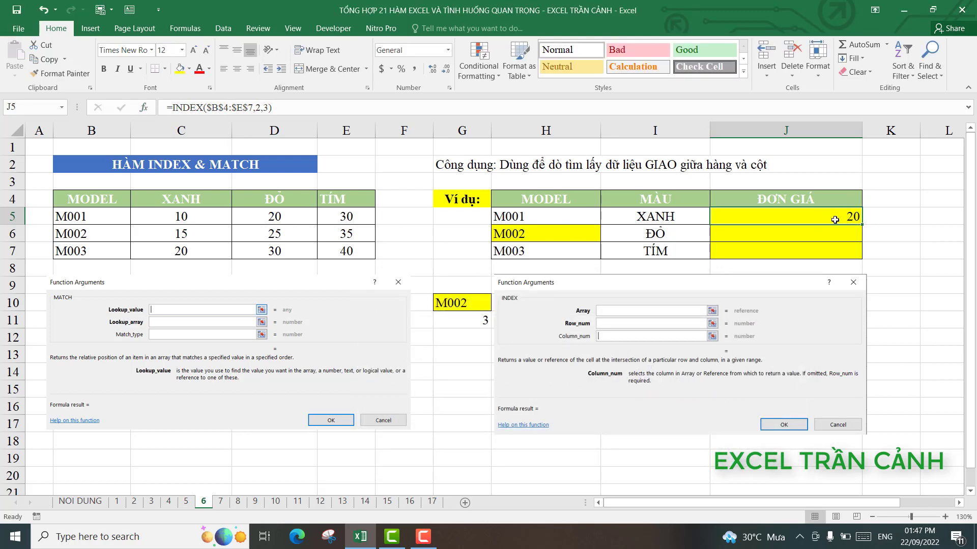
click(264, 214)
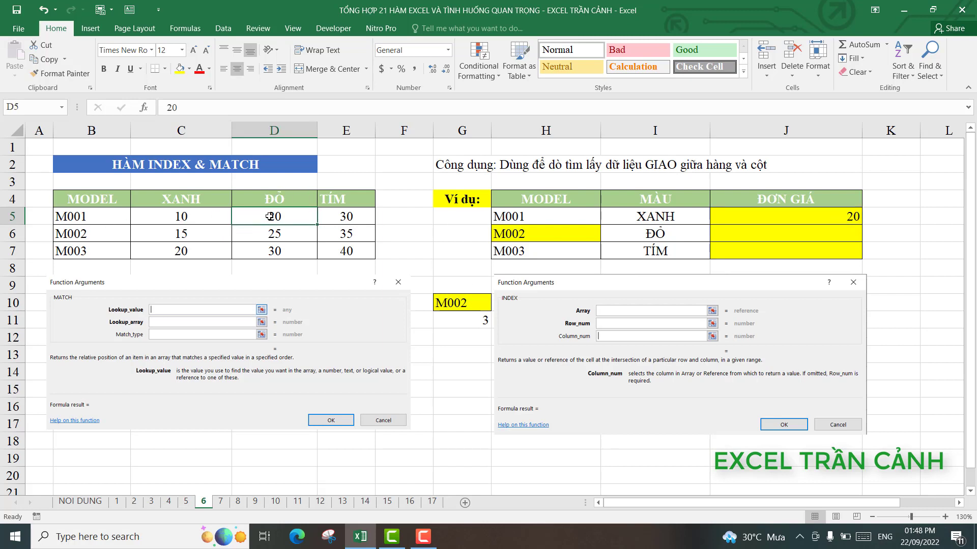
drag(71, 215, 274, 217)
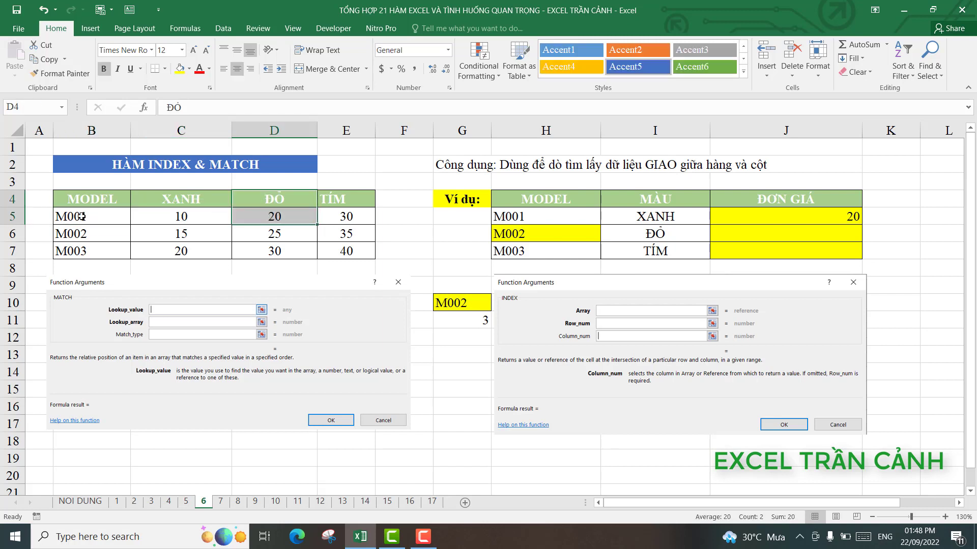
click(280, 214)
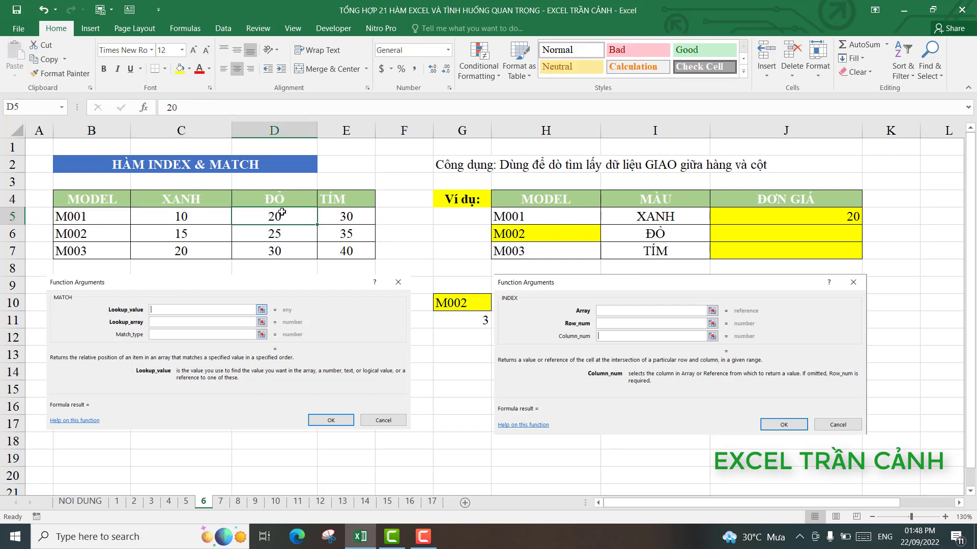
click(833, 217)
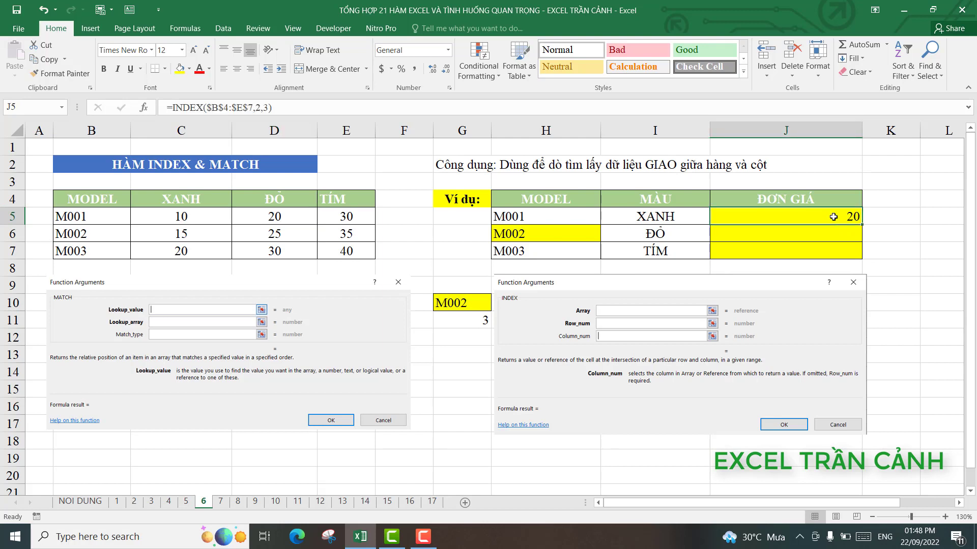
- Clear the row and column numbers from J5's INDEX, leaving only $B$4:$E$7
click(144, 108)
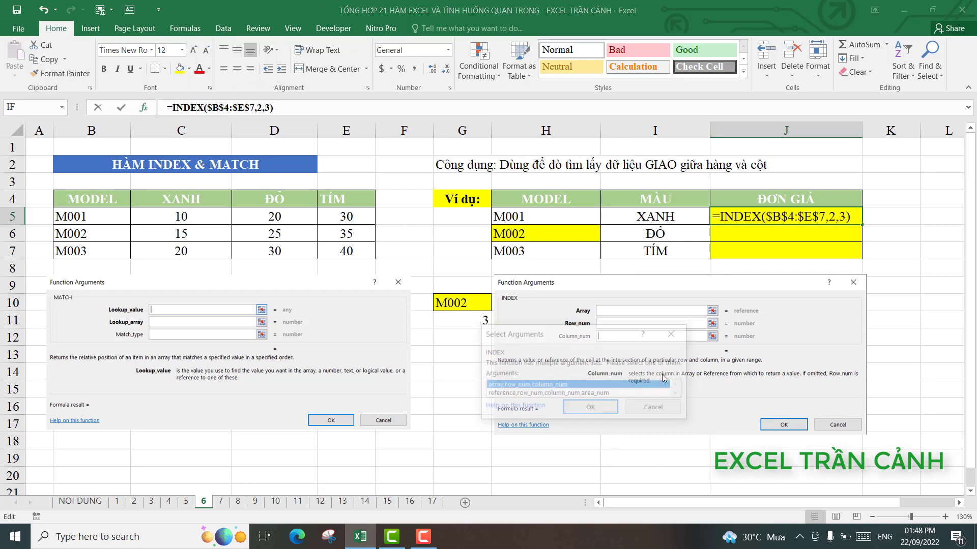
click(591, 410)
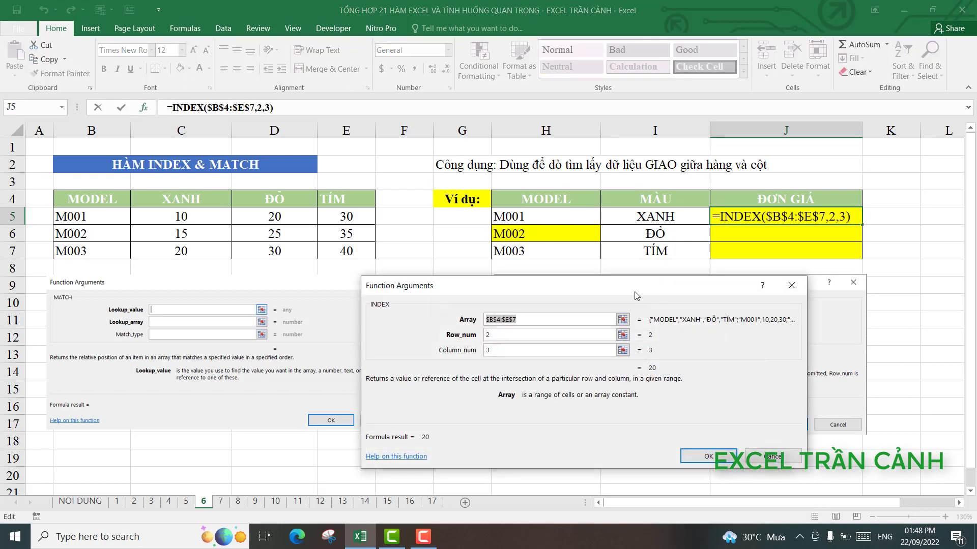
click(529, 347)
key(BackSpace)
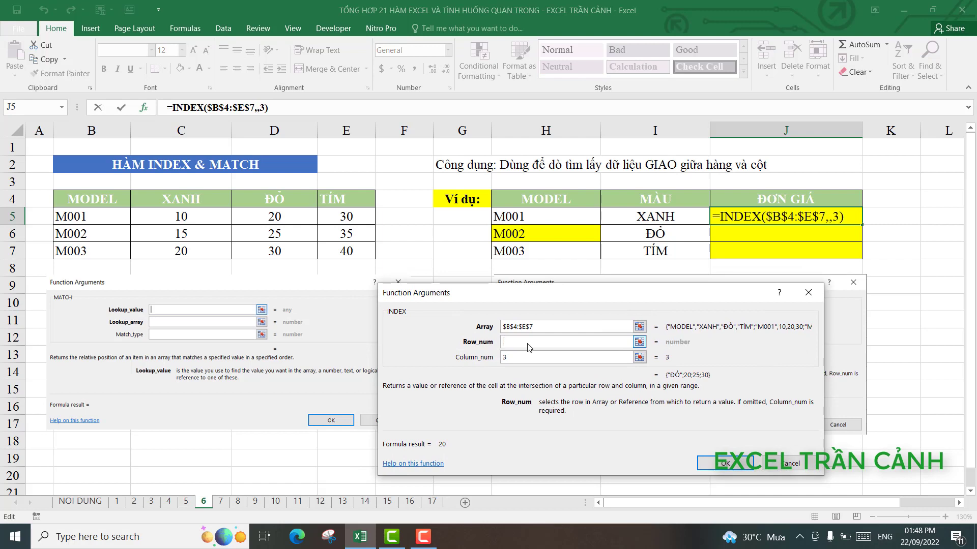
click(514, 359)
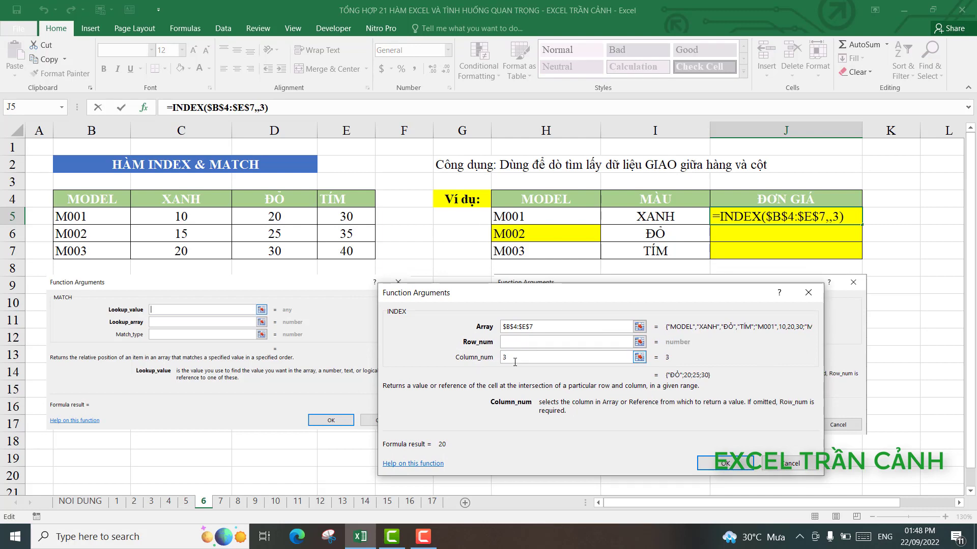
key(BackSpace)
key(shift+Tab)
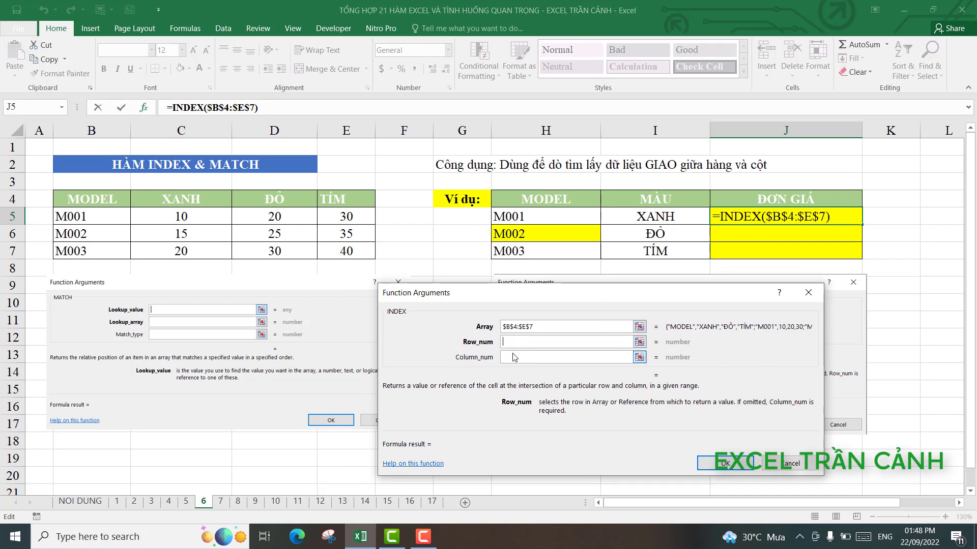
click(513, 343)
click(62, 107)
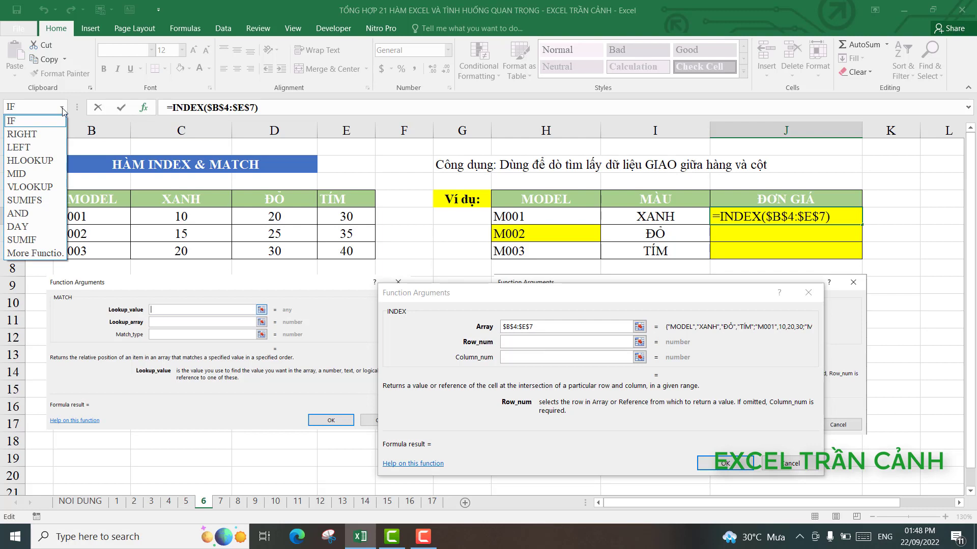
- Nest MATCH(H5,$B$4:$B$7,0) as the row number of J5's INDEX
click(34, 253)
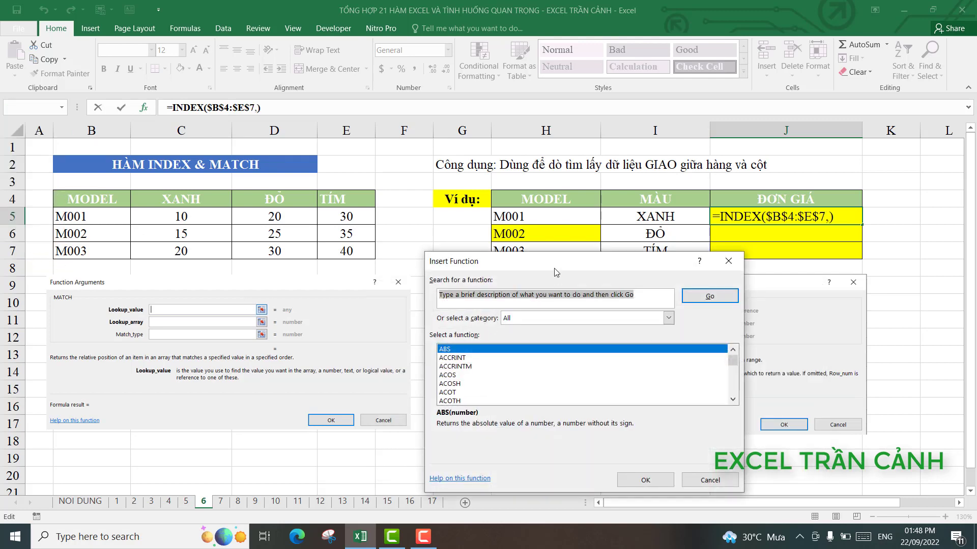
drag(557, 256, 268, 225)
click(170, 338)
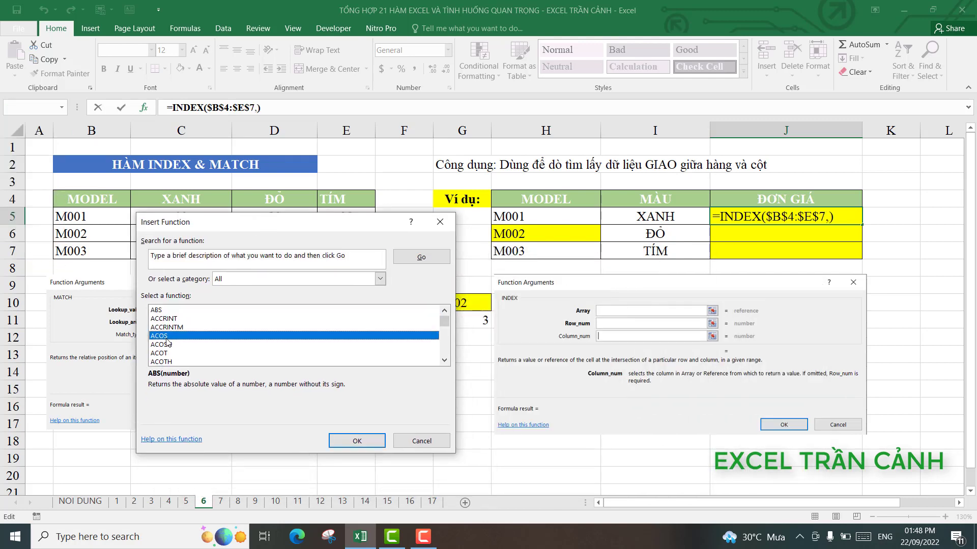
key(m)
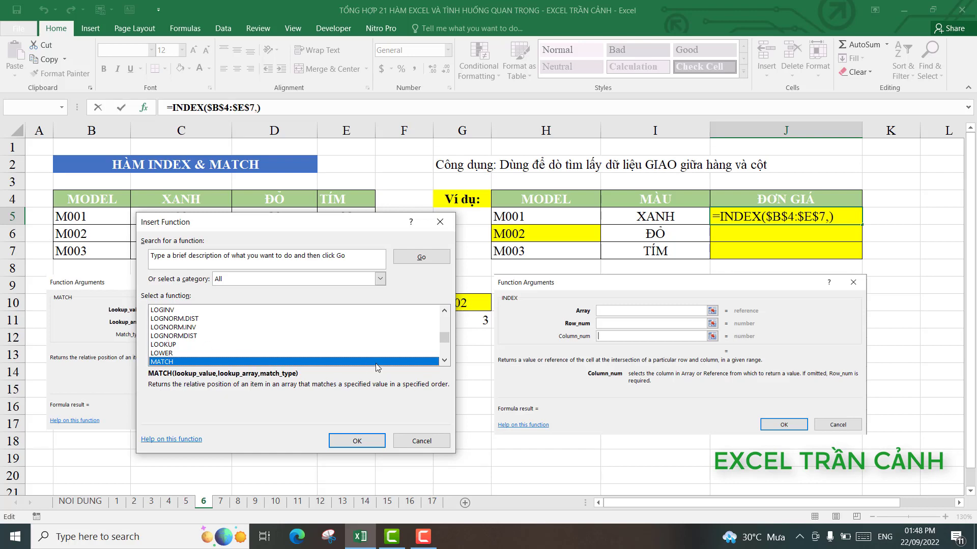
click(343, 436)
mouse_move(596, 294)
mouse_down()
mouse_move(644, 308)
mouse_move(650, 283)
mouse_up()
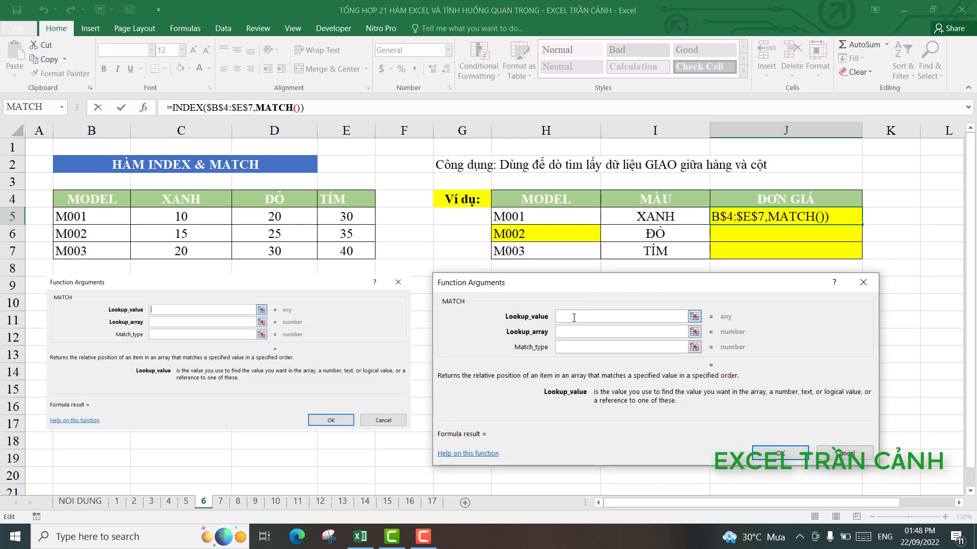
click(545, 218)
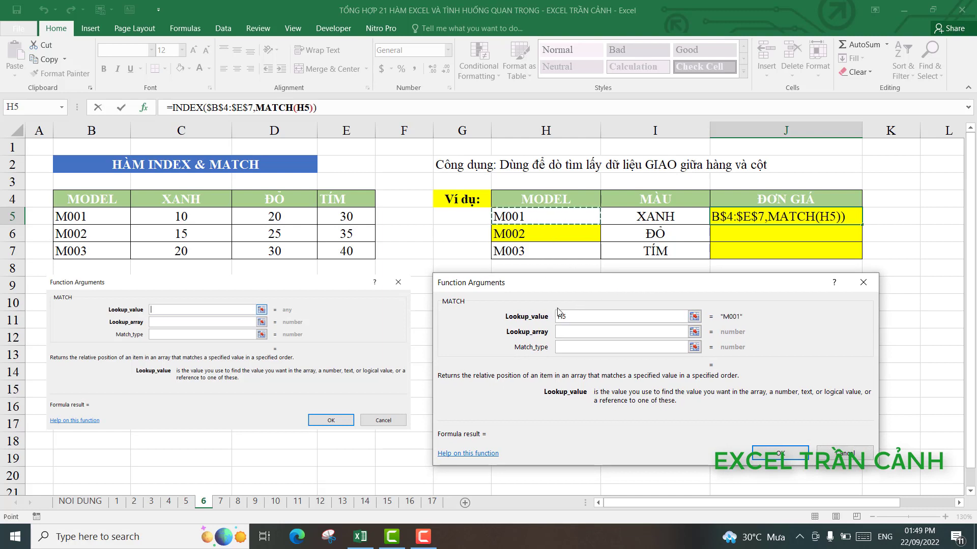
click(577, 332)
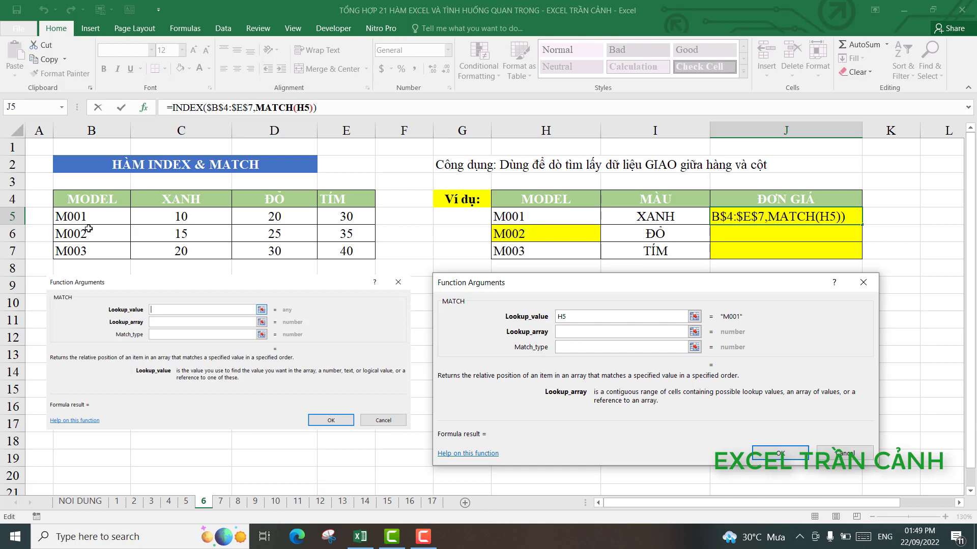
drag(81, 201, 89, 252)
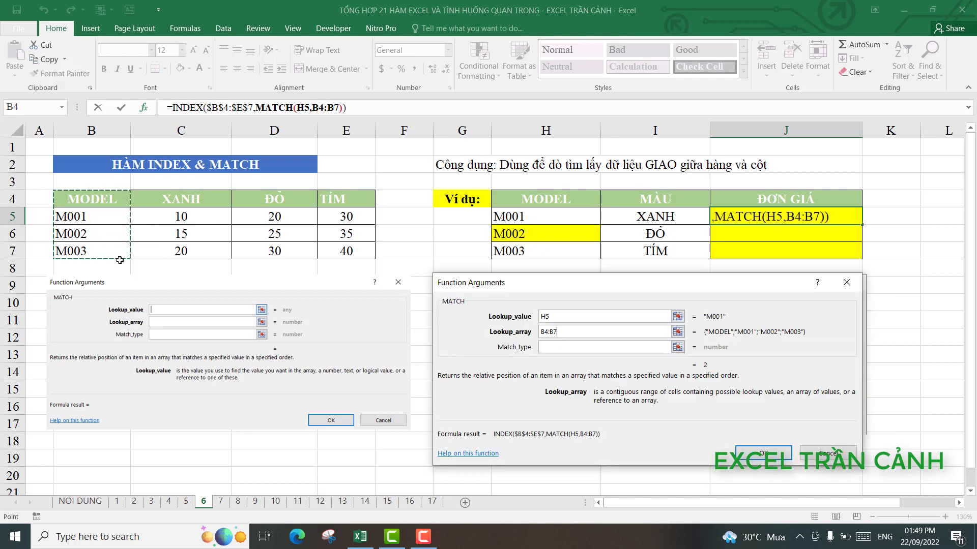
key(F4)
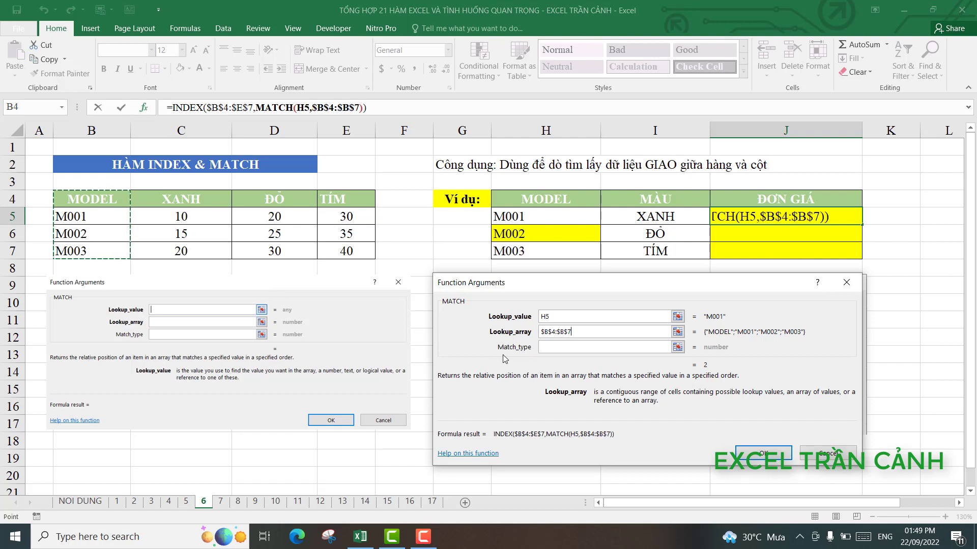
click(554, 347)
text(0)
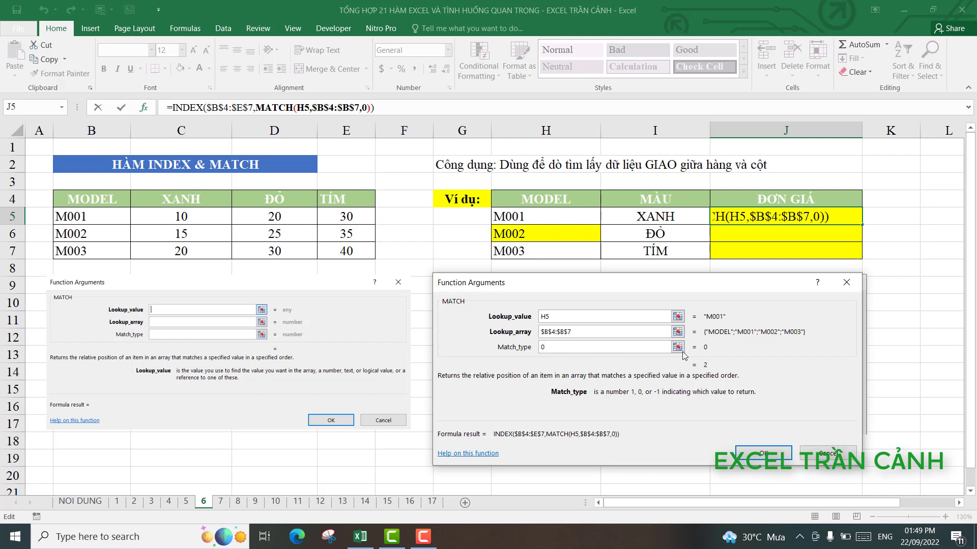
click(183, 108)
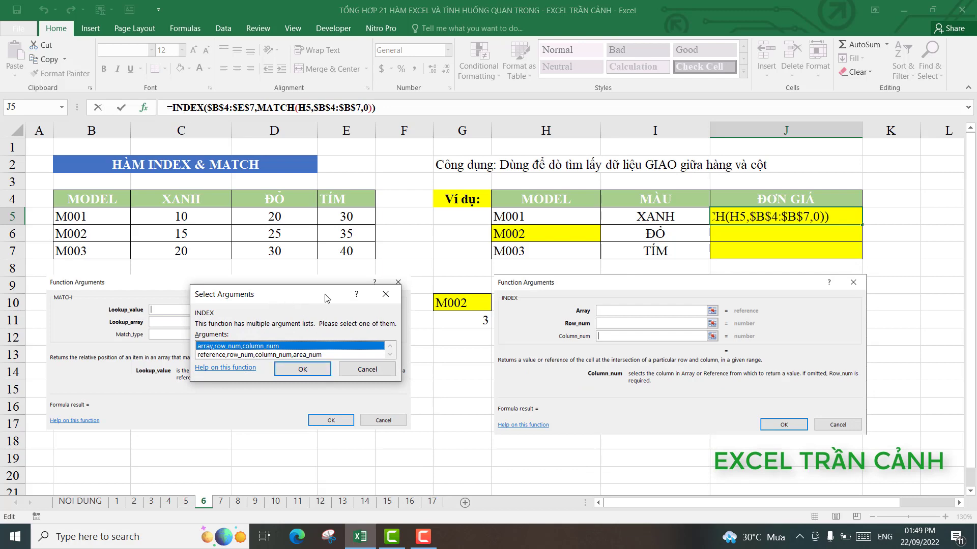
- Nest MATCH(I5,$B$4:$E$4,0) as INDEX's column number so J5 shows 10
click(303, 369)
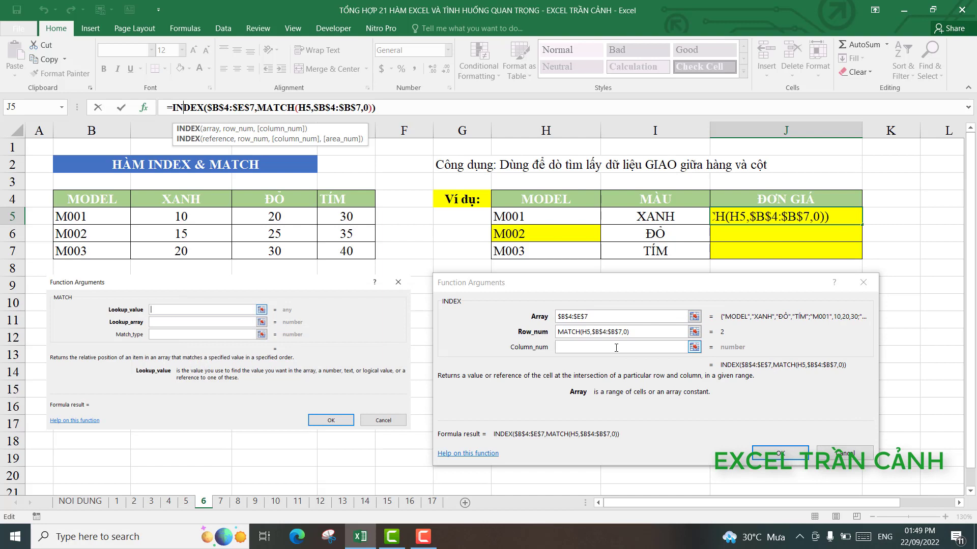
click(601, 346)
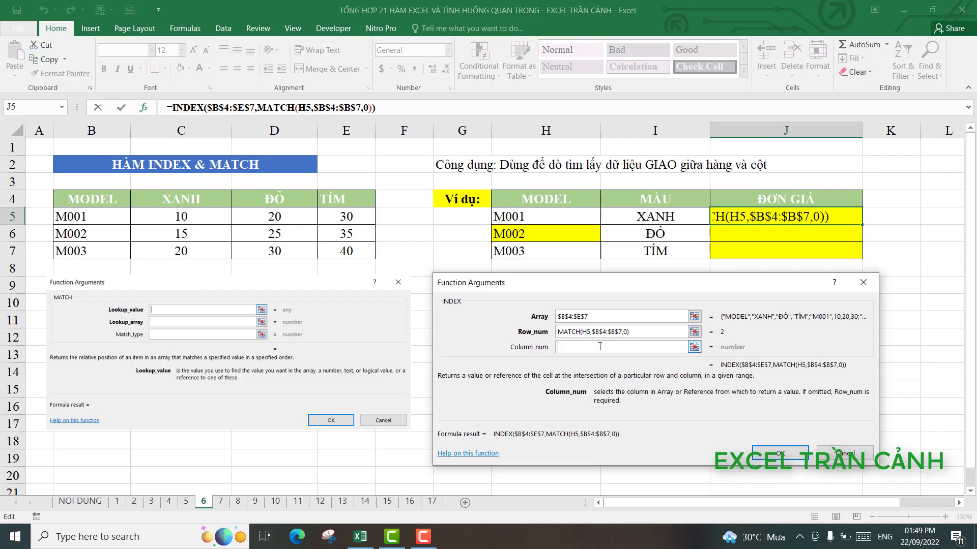
click(62, 107)
click(25, 121)
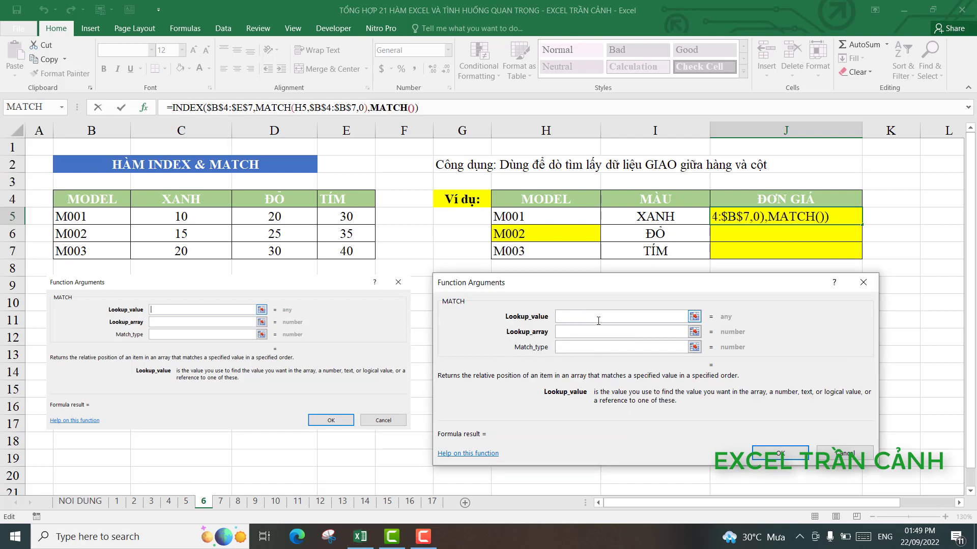
click(642, 220)
click(585, 333)
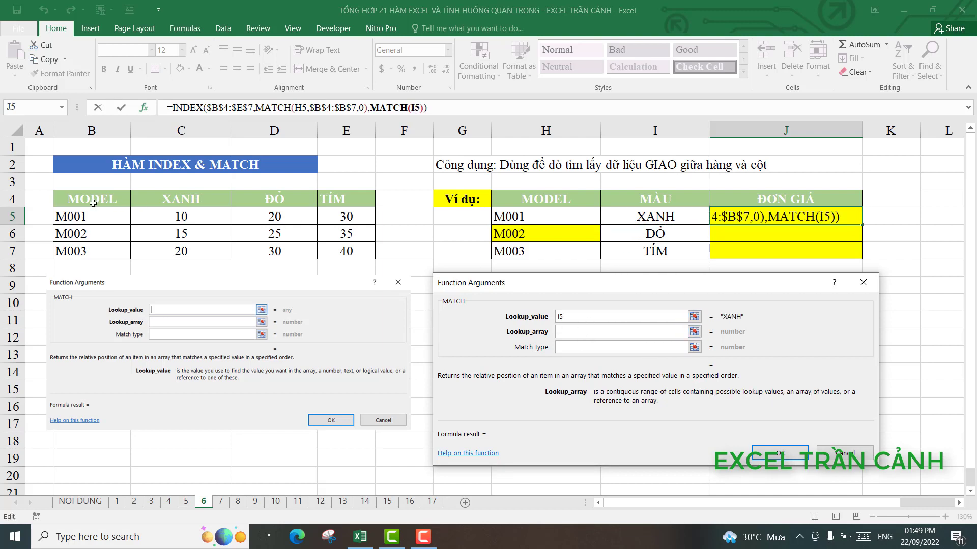
drag(75, 199, 356, 198)
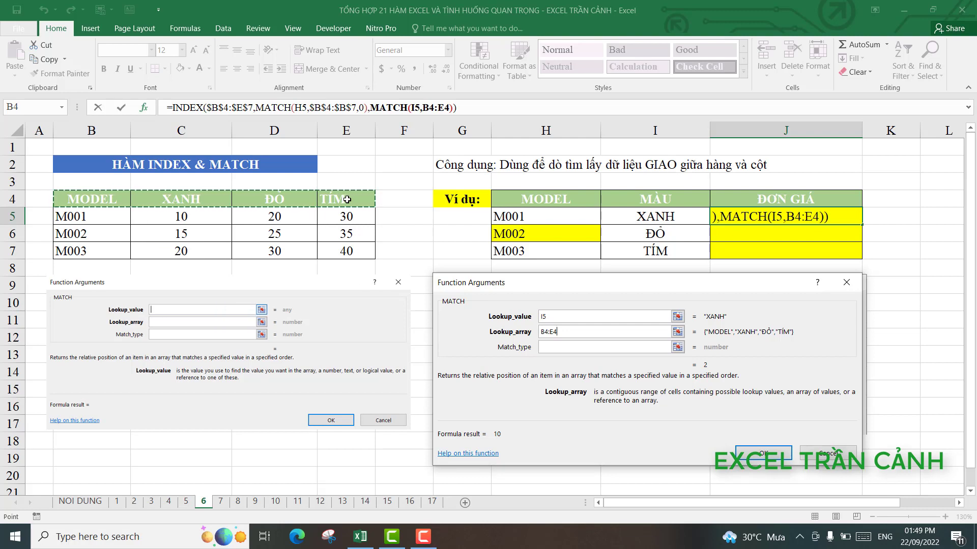
key(F4)
click(554, 346)
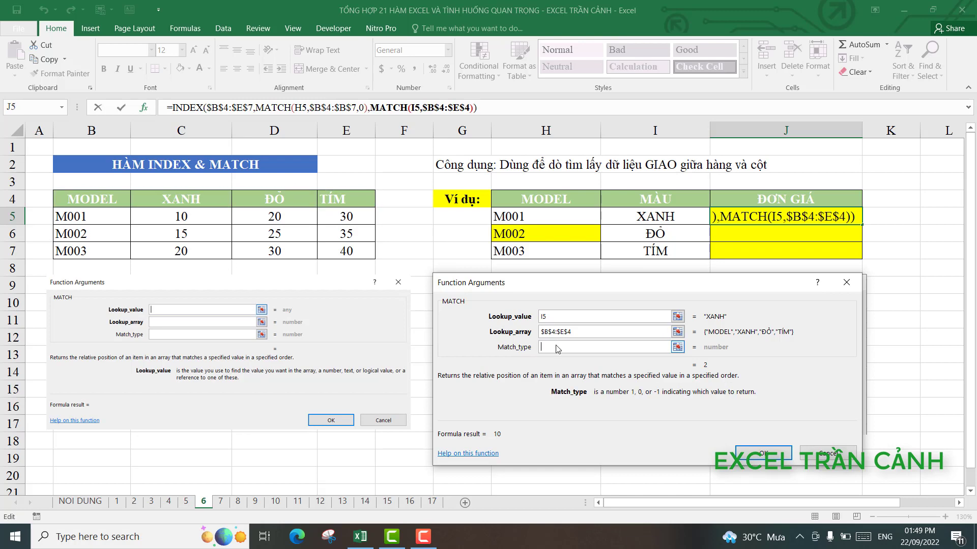
text(,0)
click(763, 452)
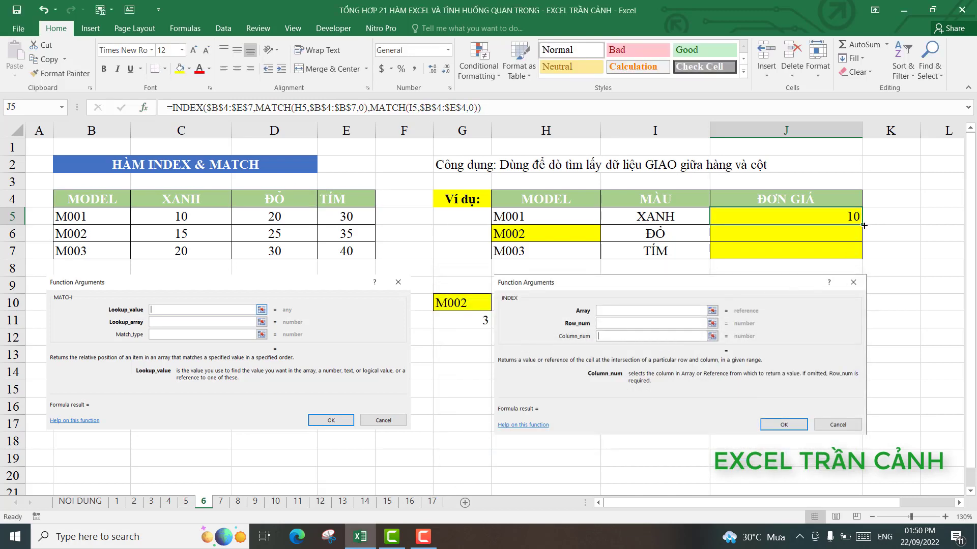
- Fill J5's formula down to J7 (25, 40) and switch to the HÀM COUNT sheet
drag(864, 225, 863, 258)
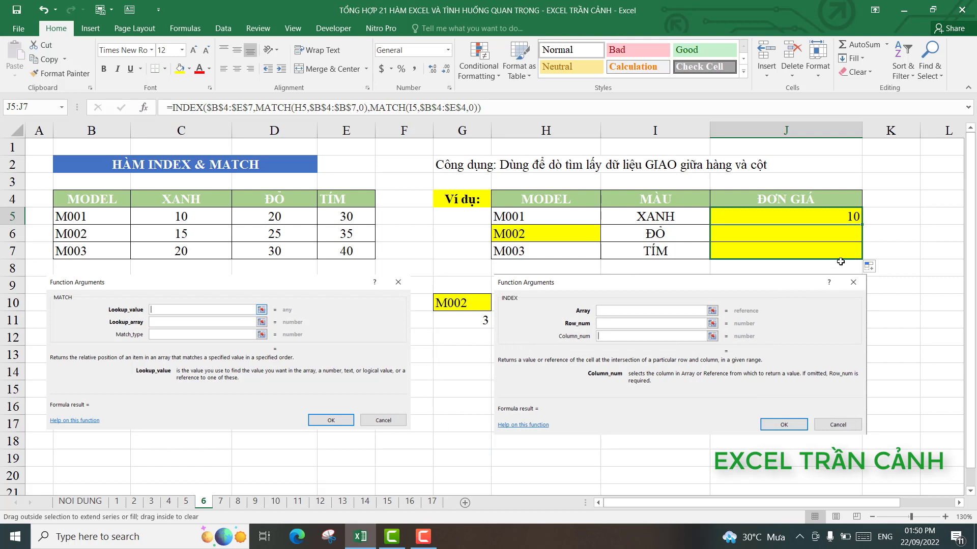
click(783, 228)
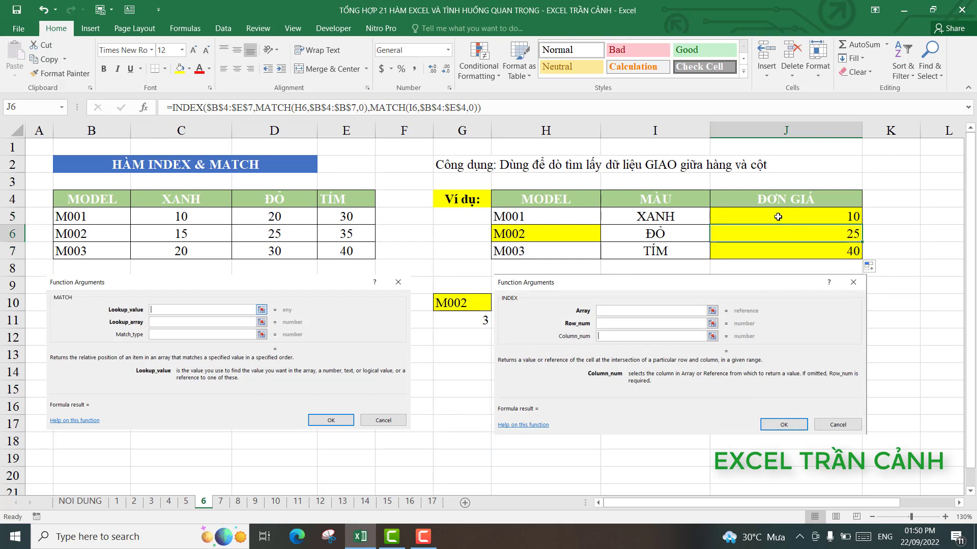
click(778, 216)
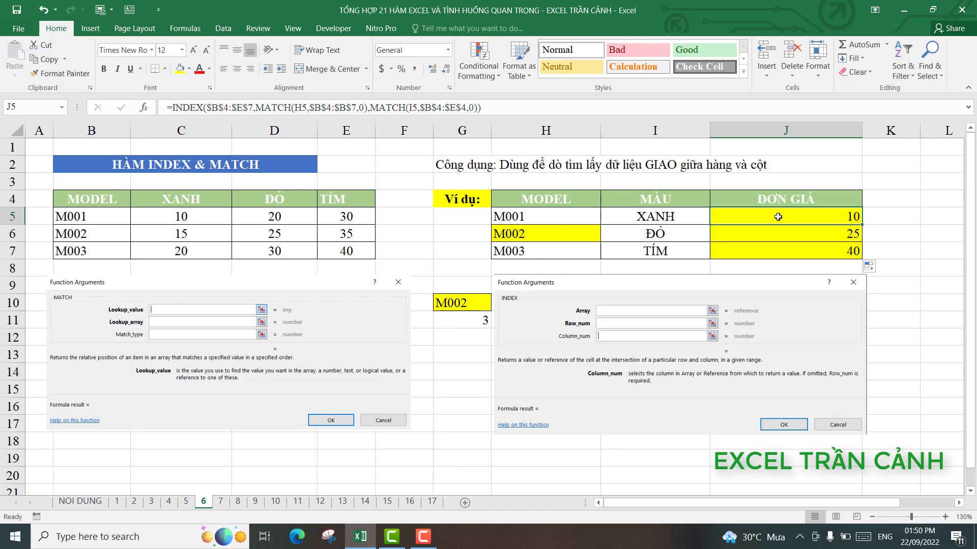
click(222, 502)
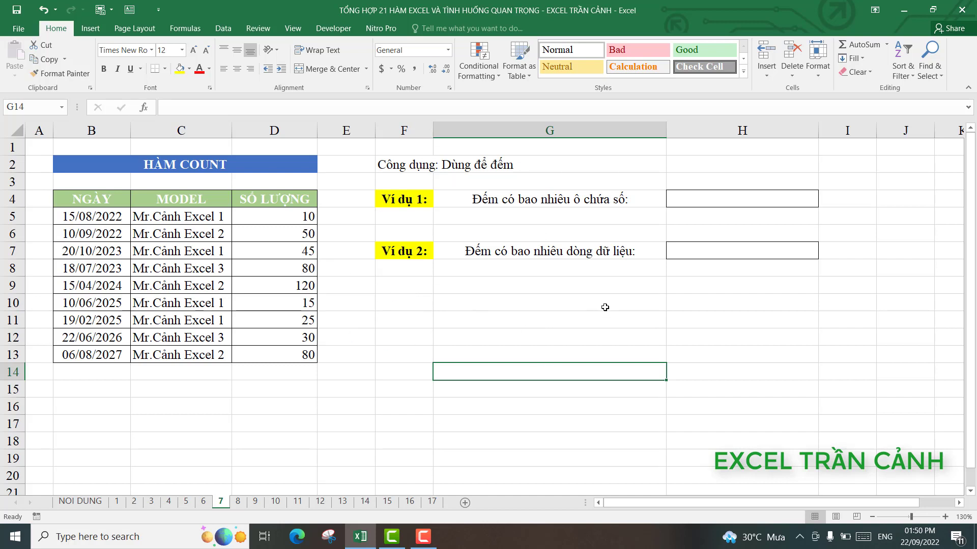
- Select H4, the Ví dụ 1 answer cell
click(725, 199)
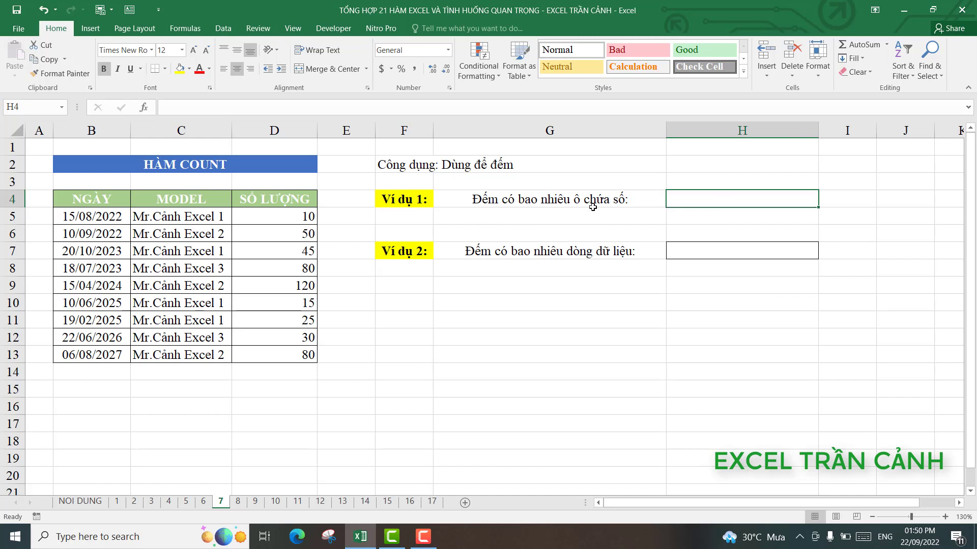
- Cancel the half-typed formula and set the font colour of H2:H10 to black
text(=)
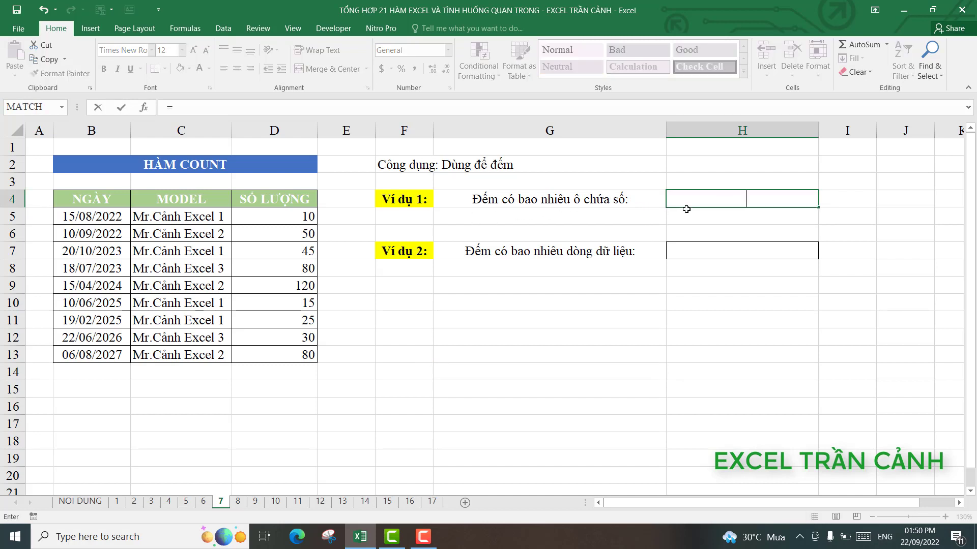
text(cou)
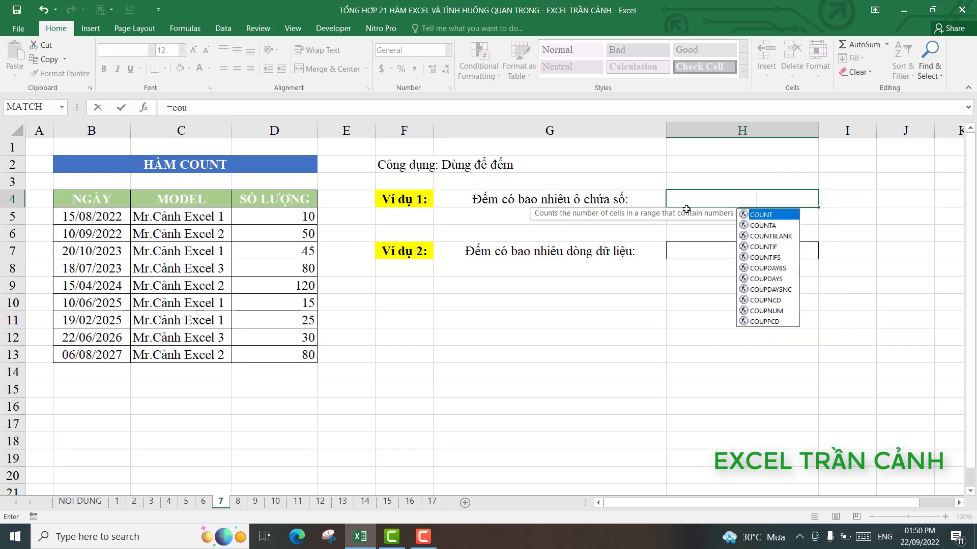
key(BackSpace)
key(Escape)
key(Escape)
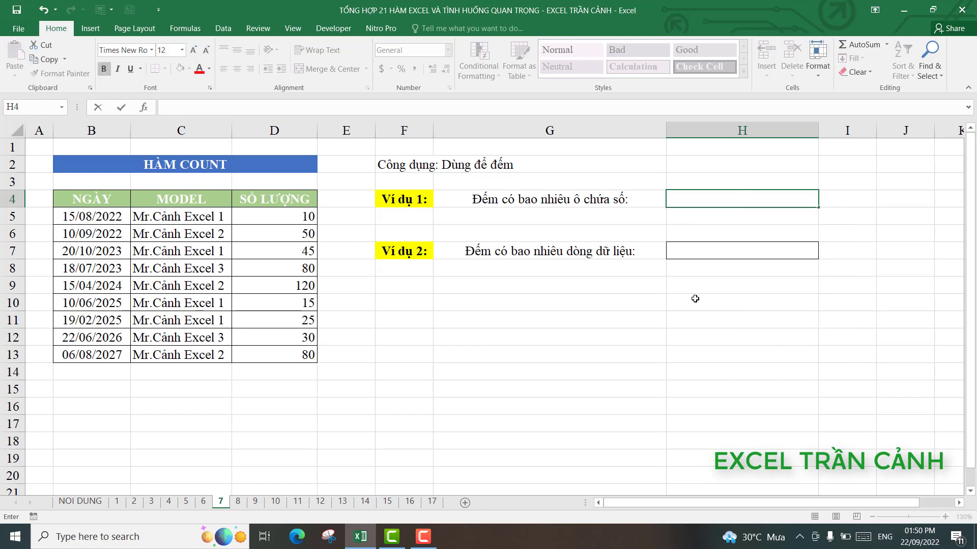
click(695, 299)
drag(726, 164, 727, 303)
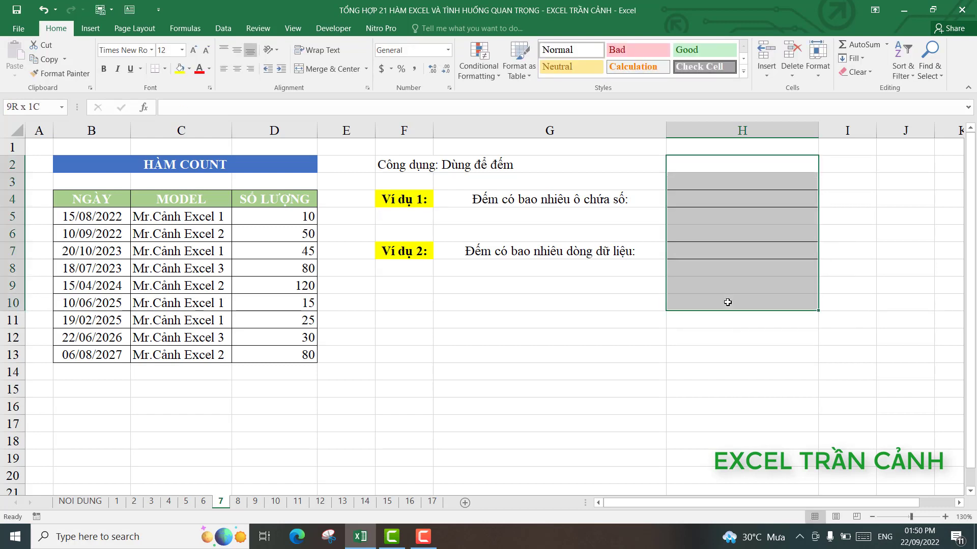
click(208, 69)
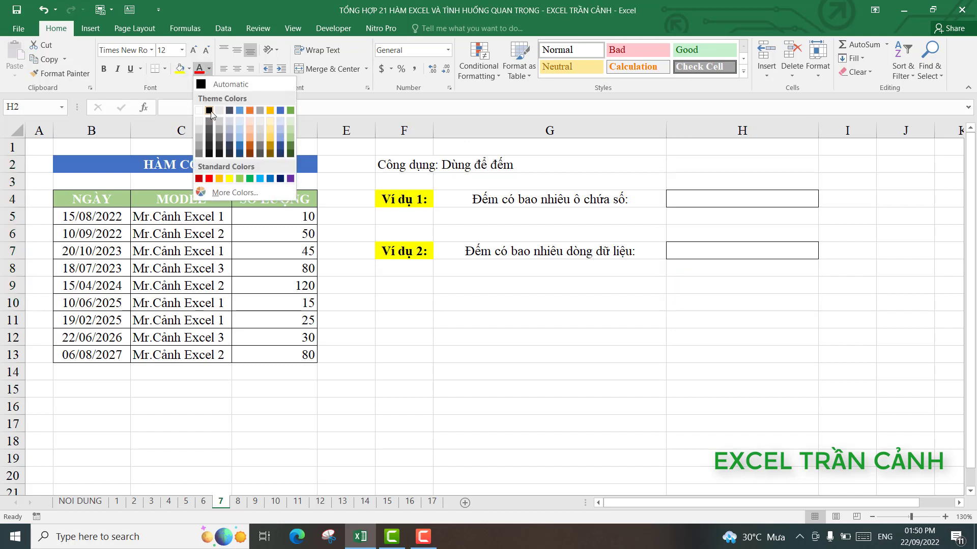
click(210, 111)
- Enter =COUNT(D5:D13) in H4, giving 9
click(725, 201)
text(=)
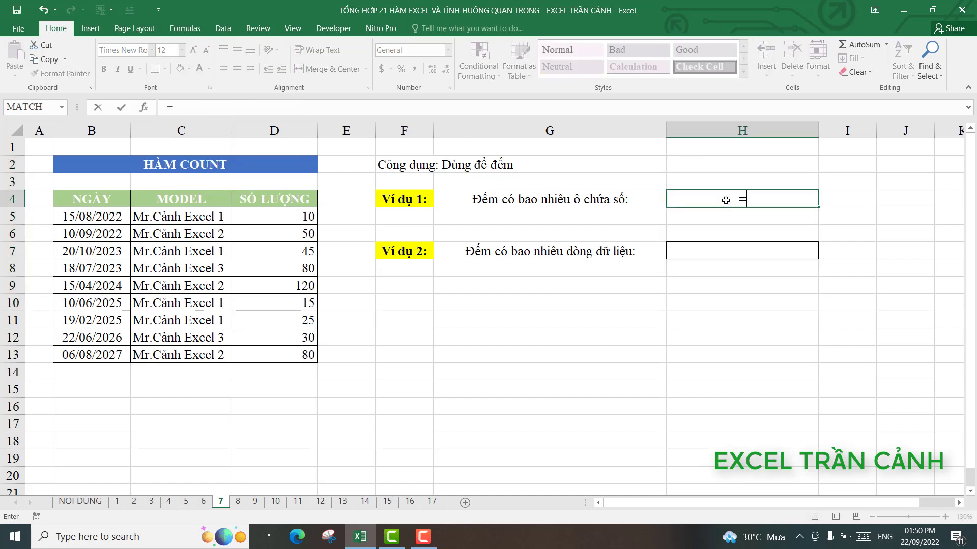
text(count)
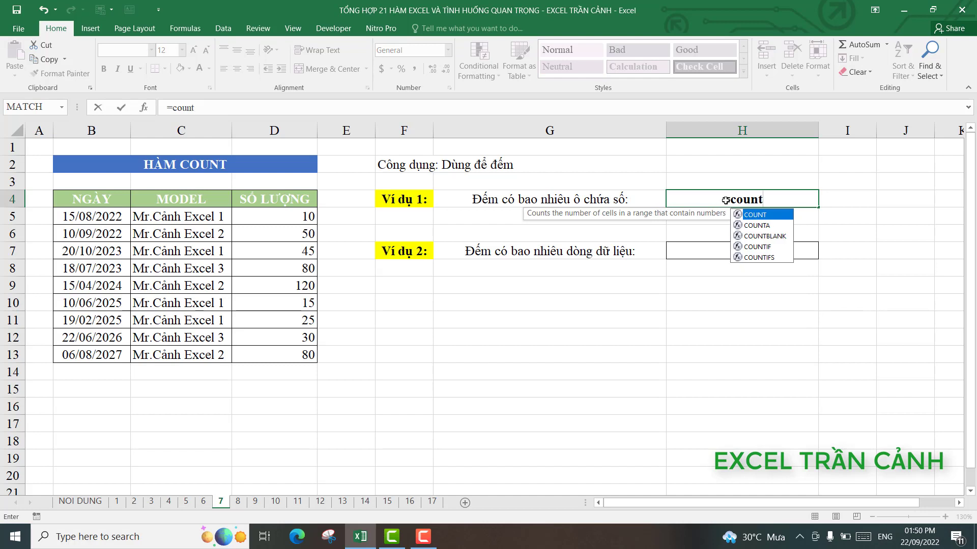
text(()
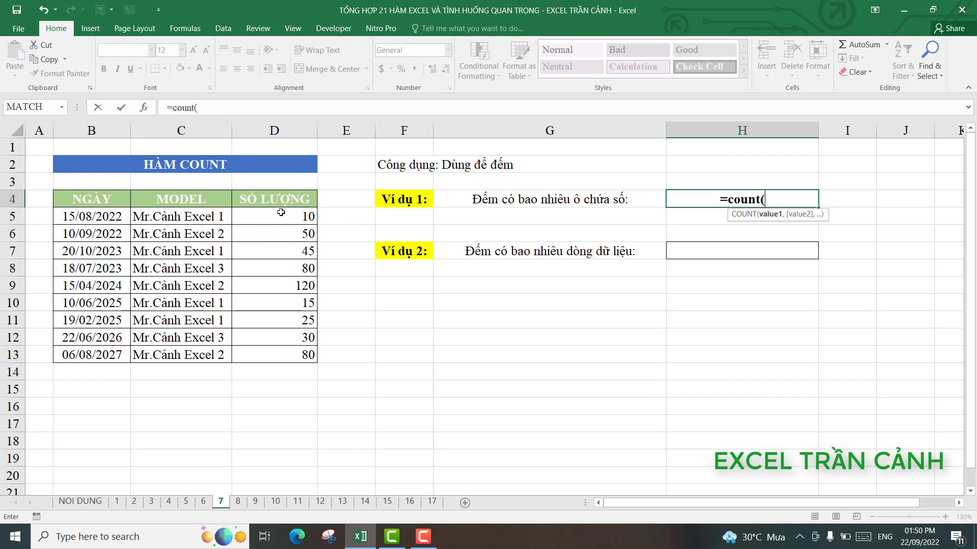
drag(281, 212, 288, 348)
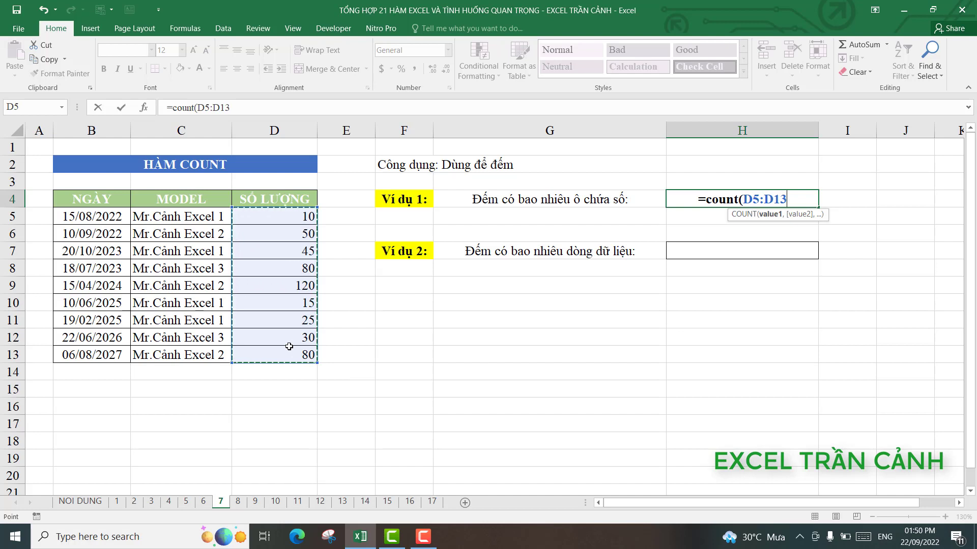
key(Return)
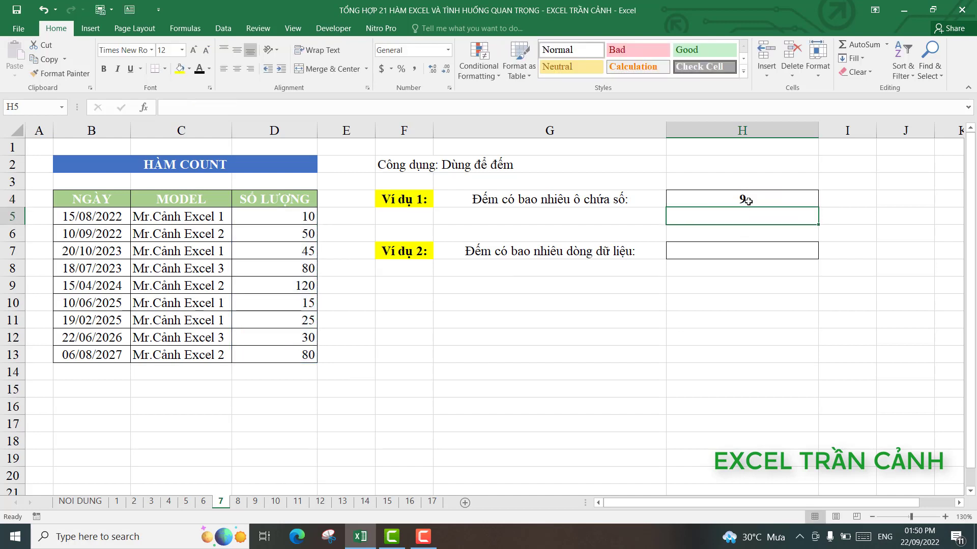
click(748, 201)
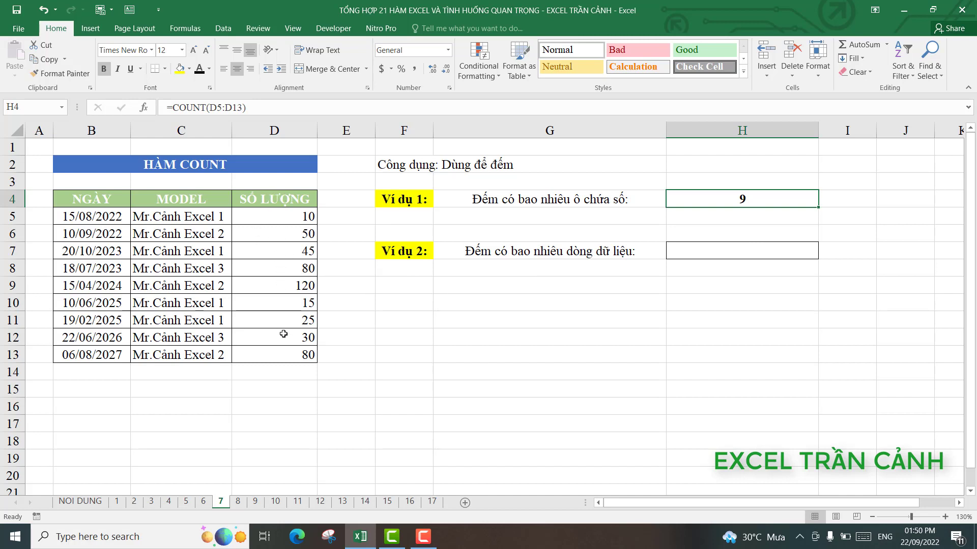
drag(287, 216, 292, 349)
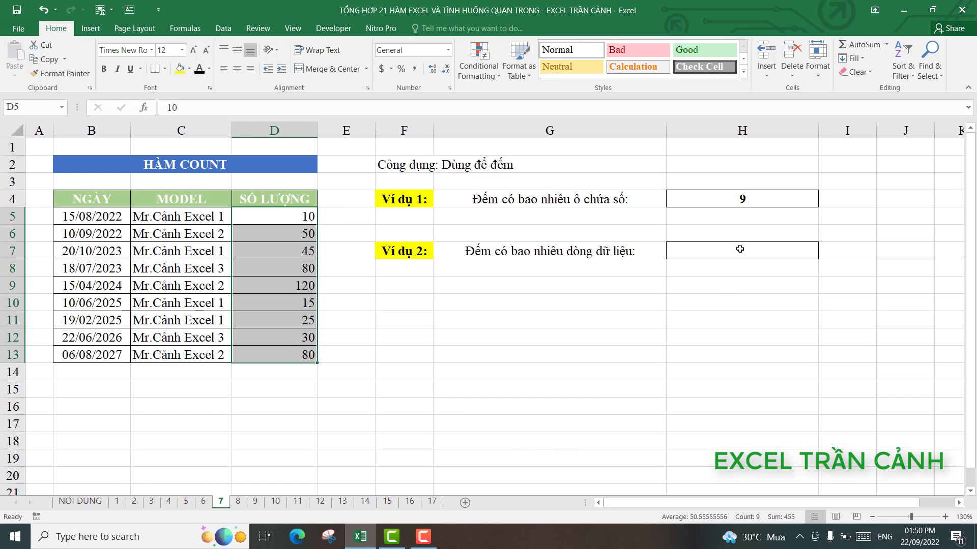
click(293, 237)
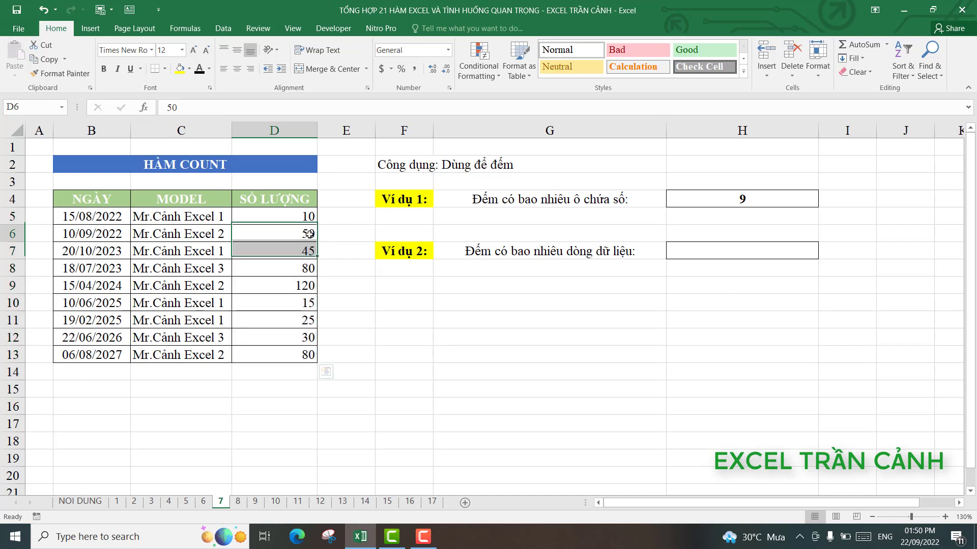
click(704, 199)
click(470, 252)
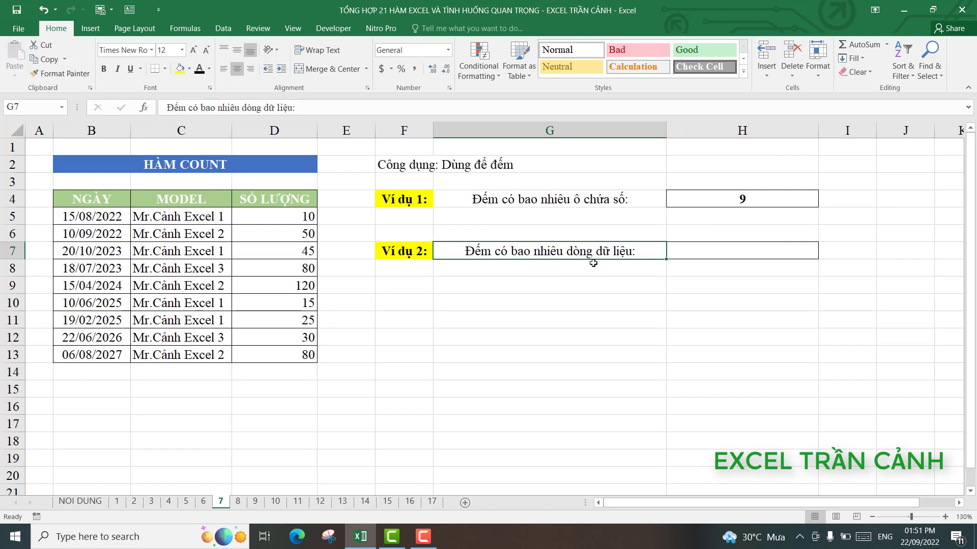
click(723, 202)
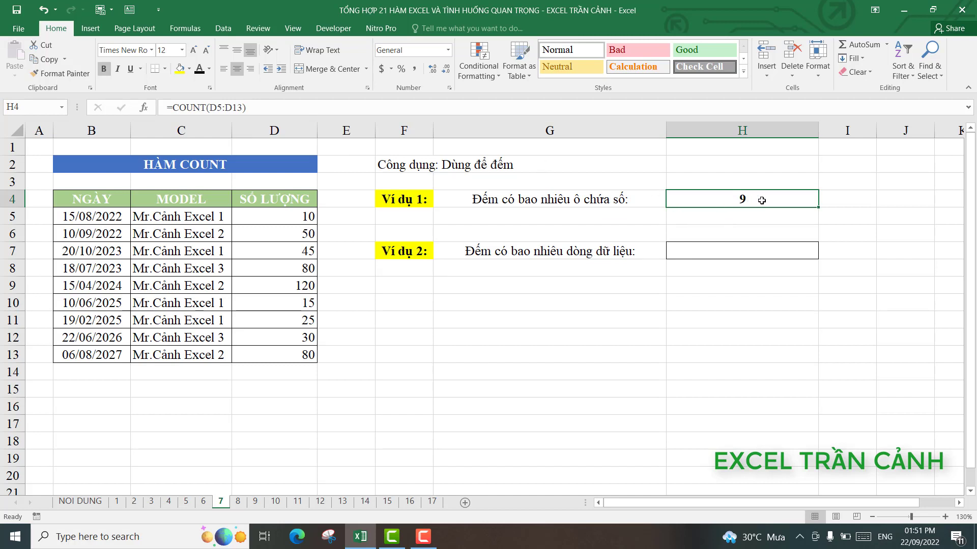
click(690, 252)
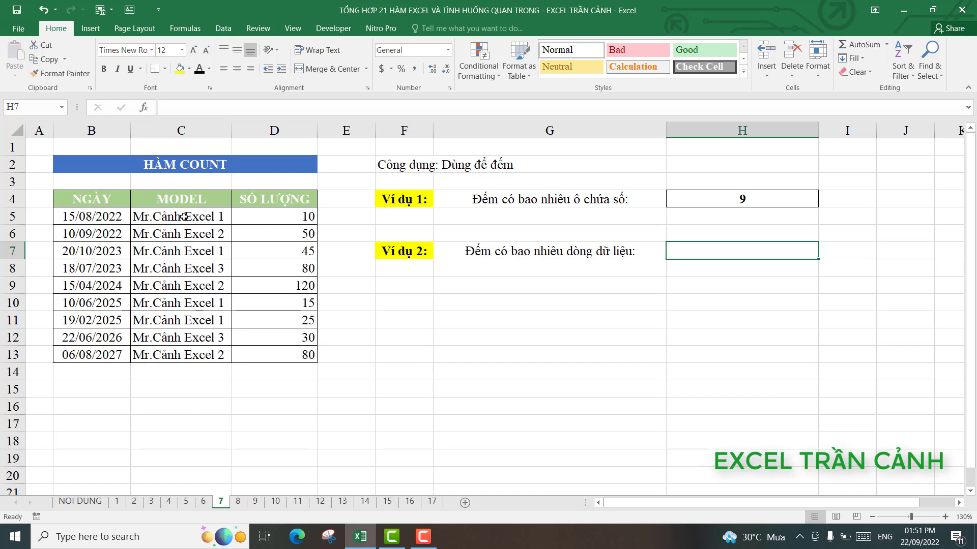
drag(185, 217, 181, 354)
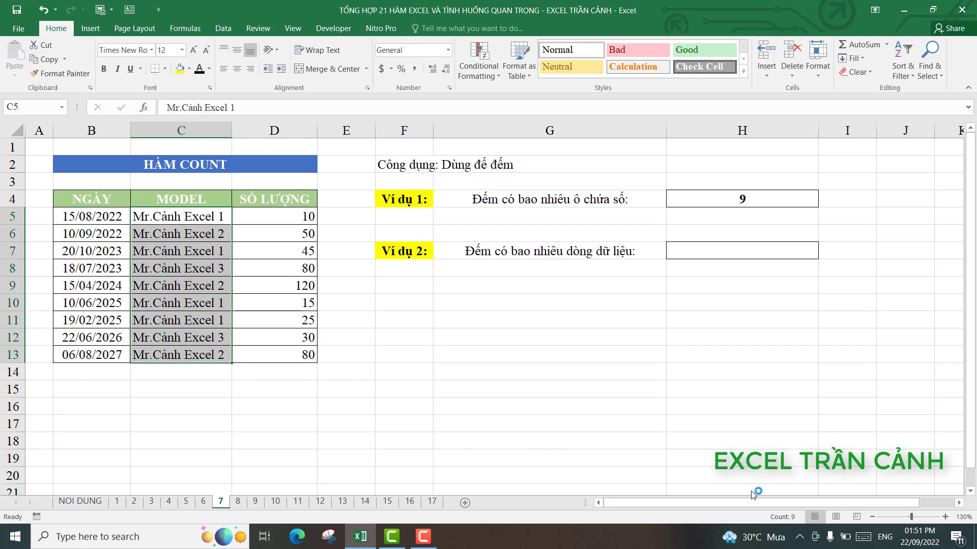
click(417, 340)
mouse_move(285, 218)
mouse_down()
mouse_move(318, 283)
mouse_move(311, 354)
mouse_up()
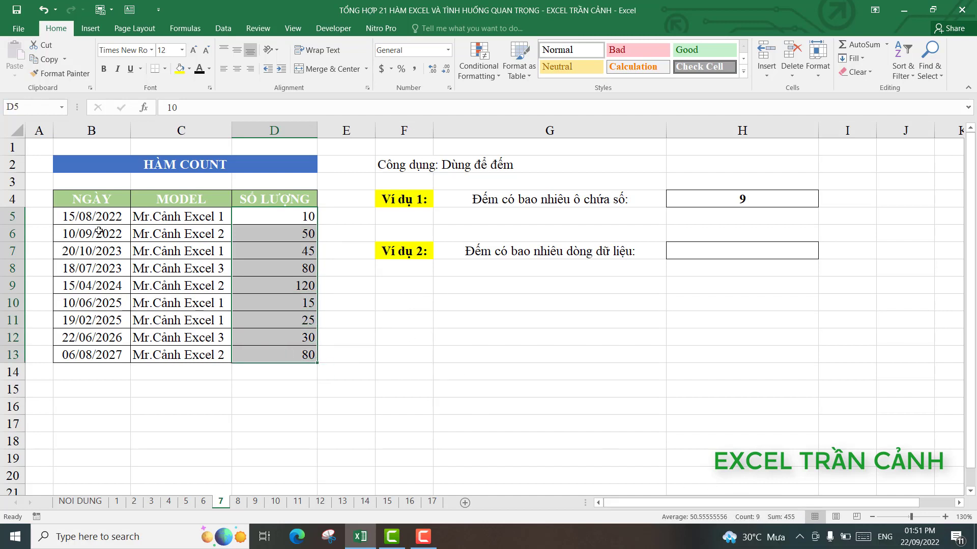
drag(84, 216, 91, 355)
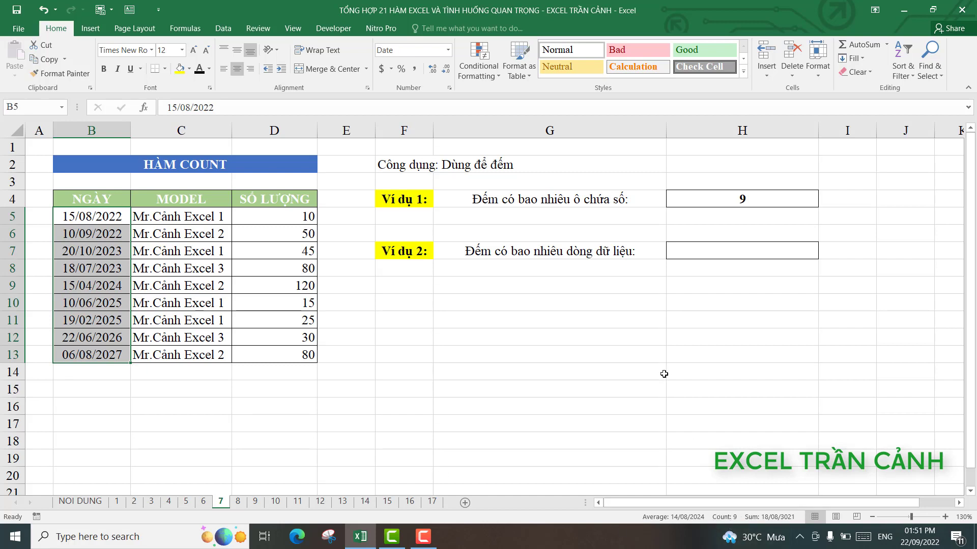
click(682, 325)
- Enter =COUNTA(C5:C13) in G5 on sheet 8, returning 5
click(687, 256)
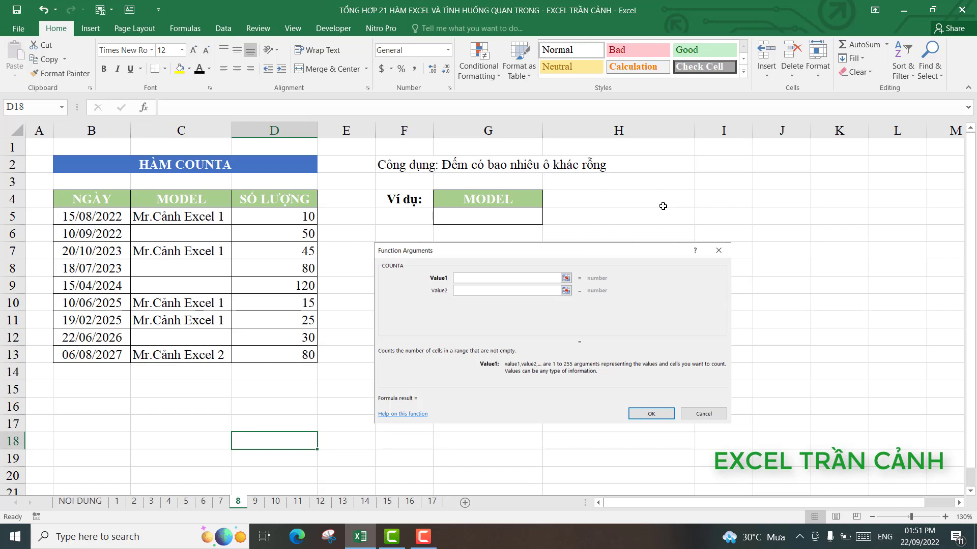
click(518, 221)
text(=)
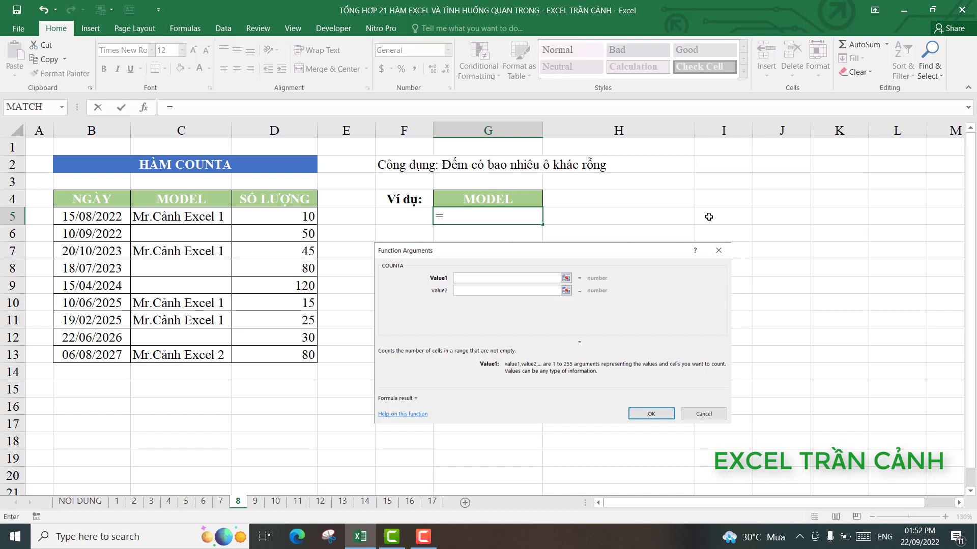
text(counta)
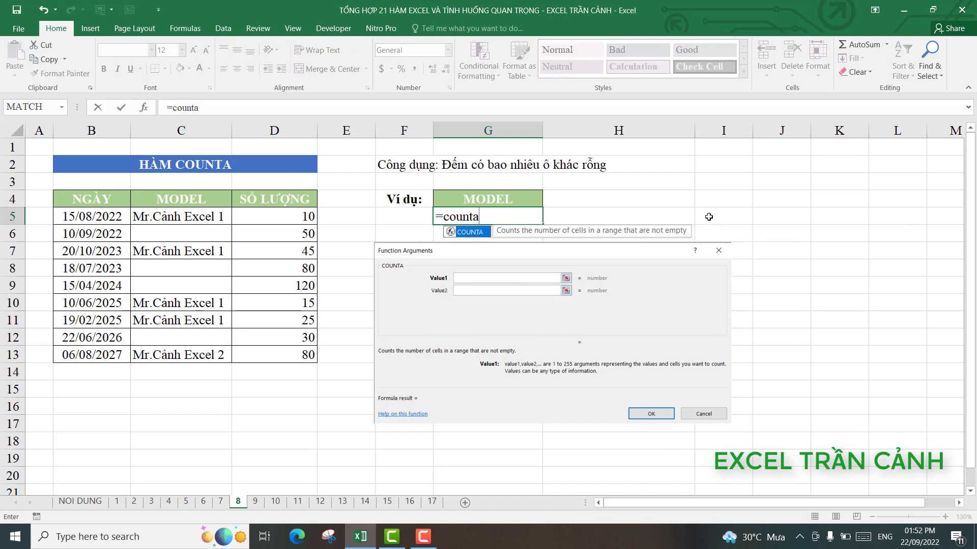
text(()
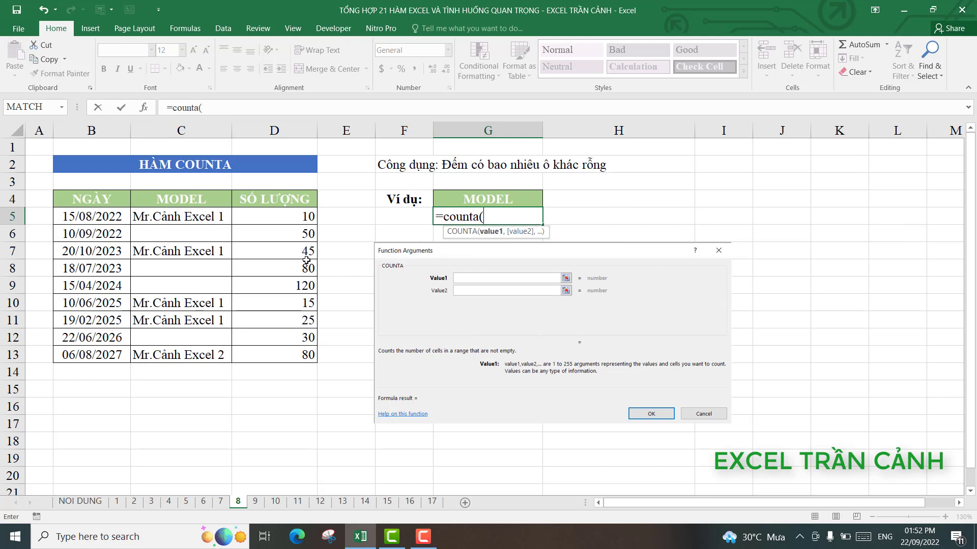
drag(191, 217, 192, 353)
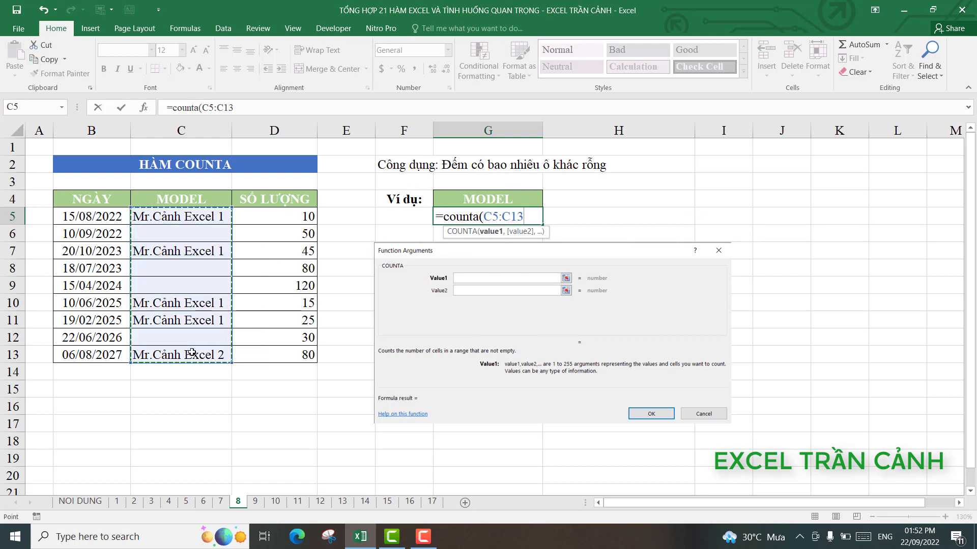
key(Return)
- Check the formula against the filled MODEL cells C5, C7, C10, C11 and C13, then go to sheet 9
click(508, 217)
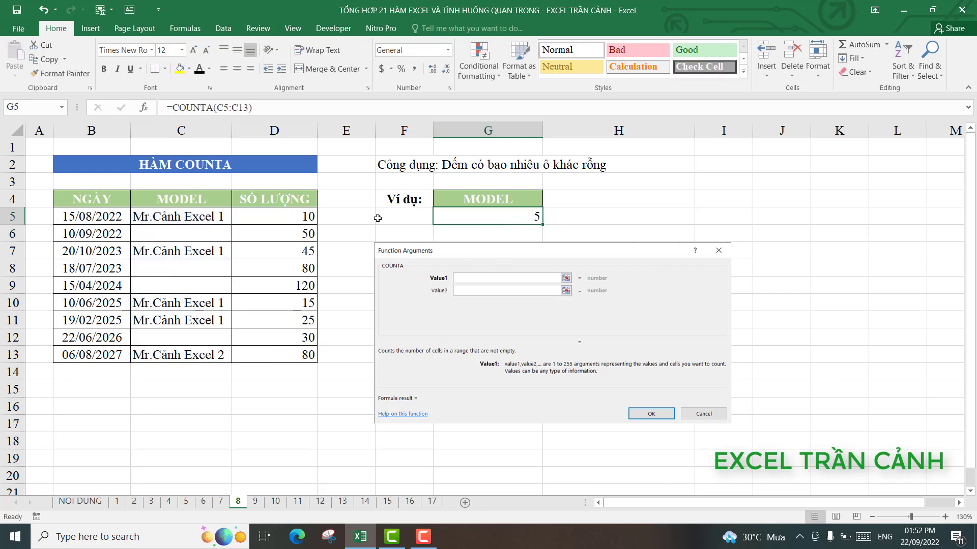
click(190, 217)
click(185, 253)
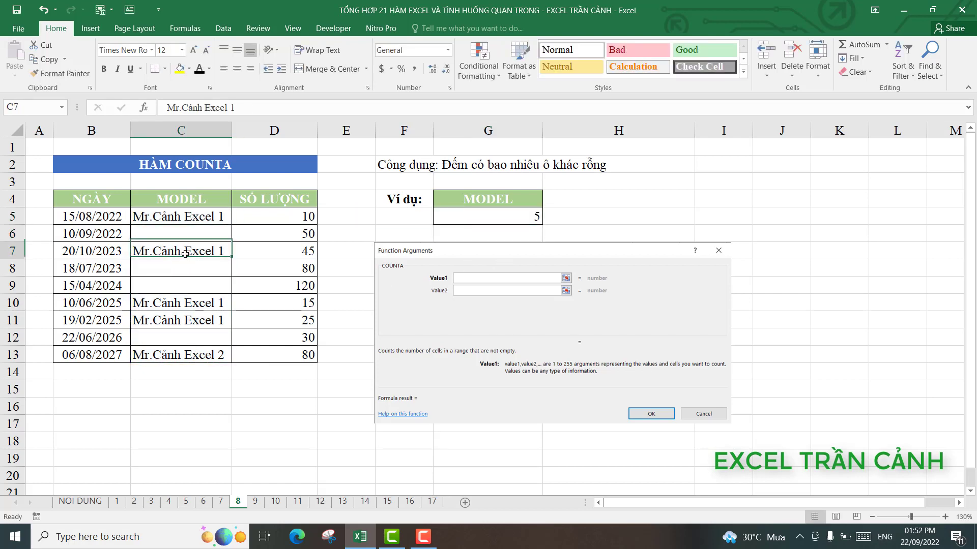
click(180, 305)
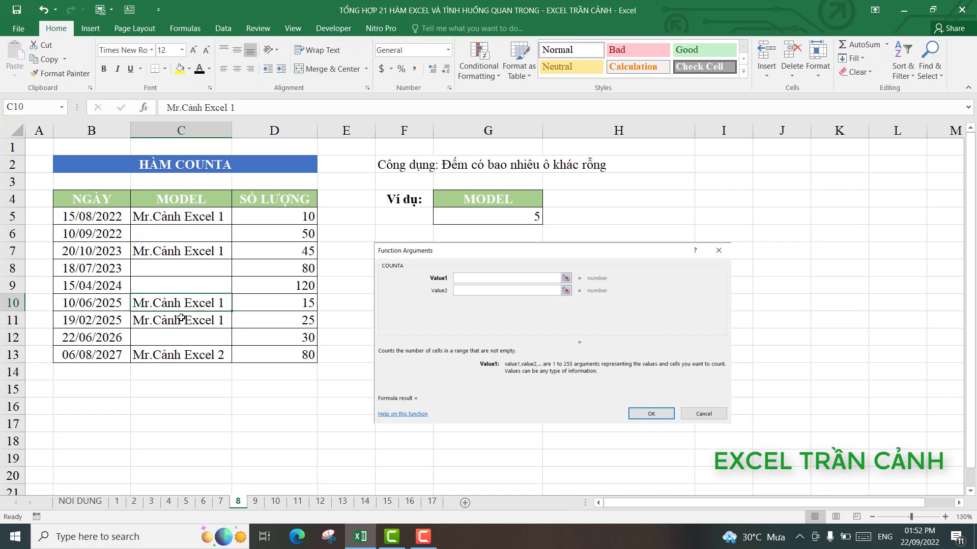
click(181, 320)
click(185, 359)
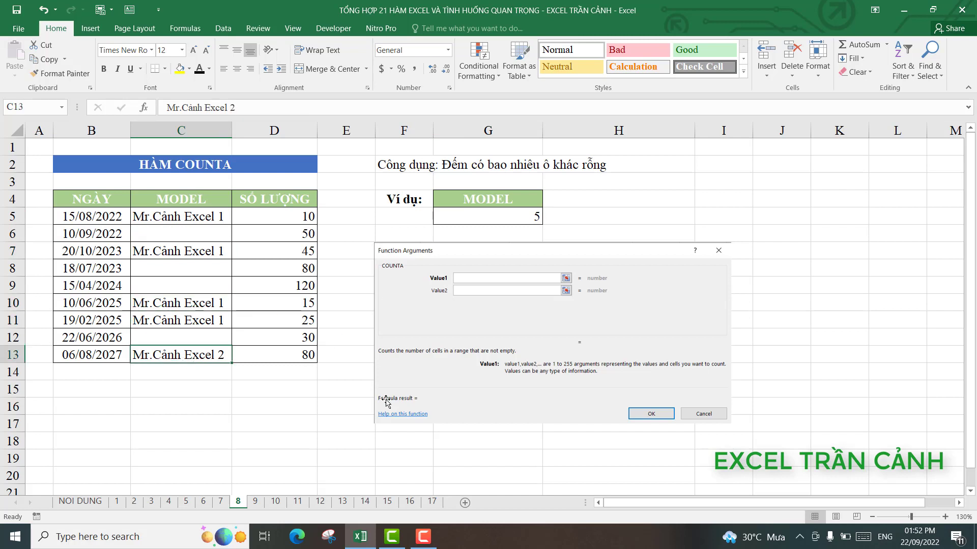
click(254, 504)
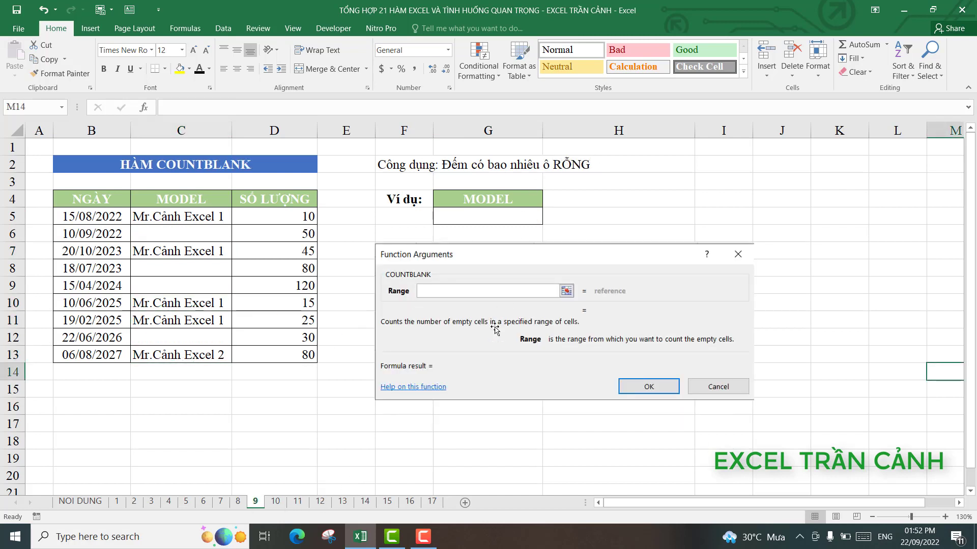
- Pick G5 on sheet 9 for the result and note the empty MODEL cells, including C9 and C12
click(631, 208)
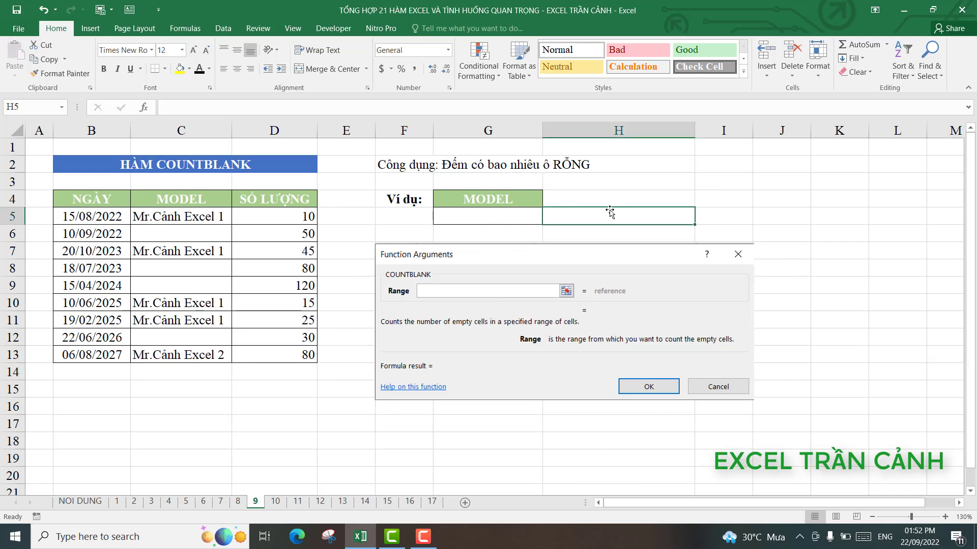
click(482, 220)
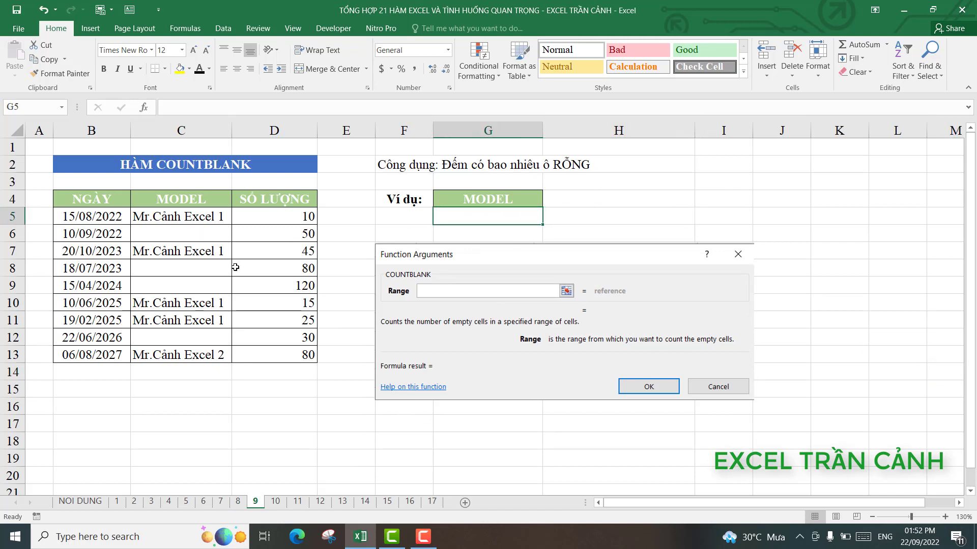
click(198, 234)
click(189, 283)
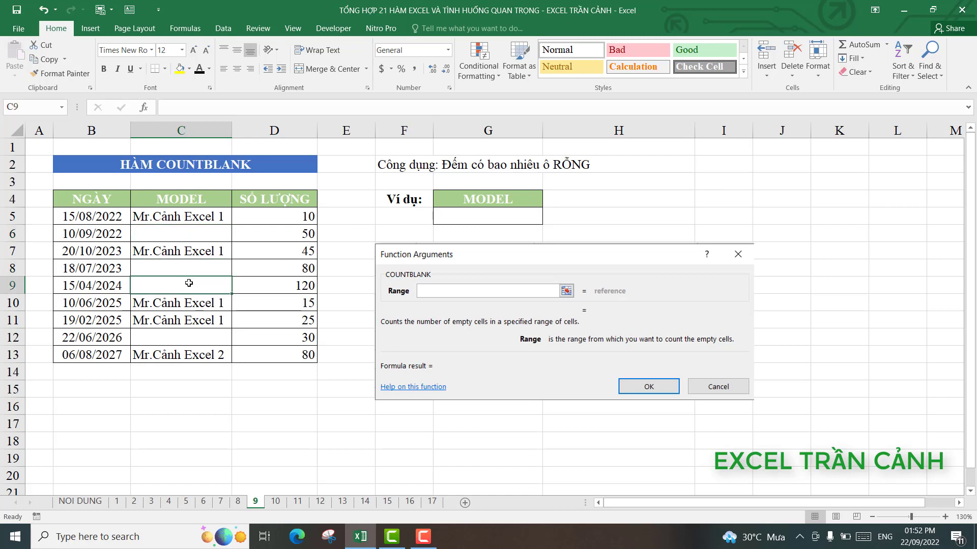
click(184, 338)
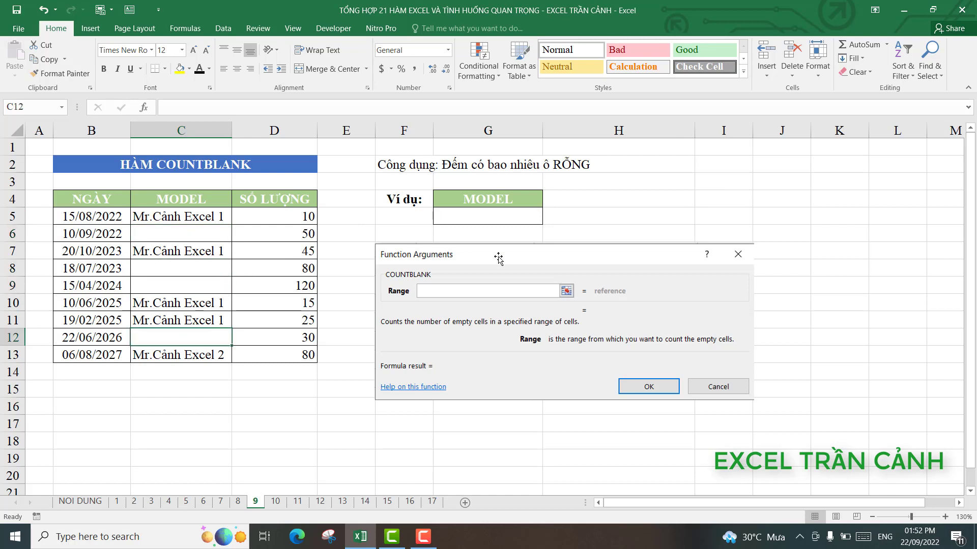
- Enter =COUNTBLANK(C5:C13) in G5, picking COUNTBLANK from the autocomplete suggestions
click(502, 221)
text(=)
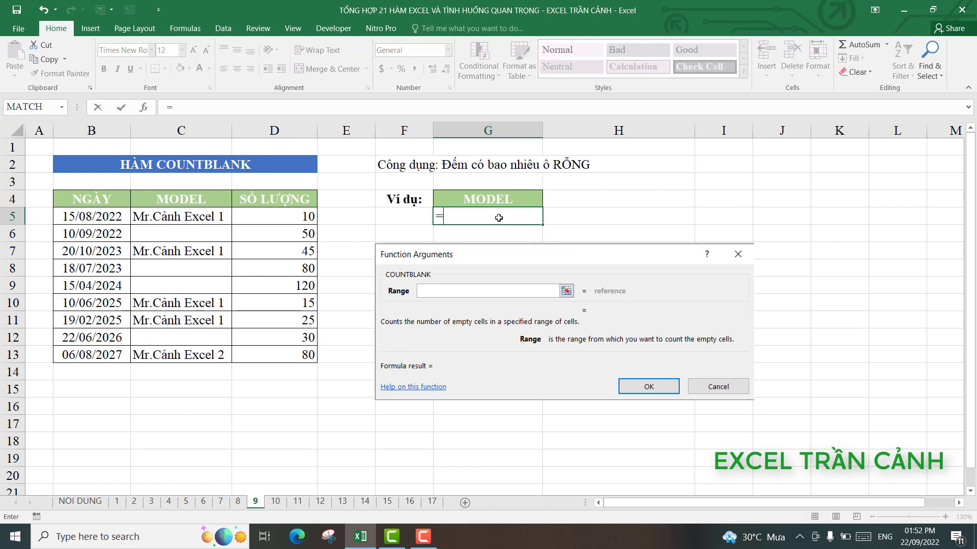
text(cou)
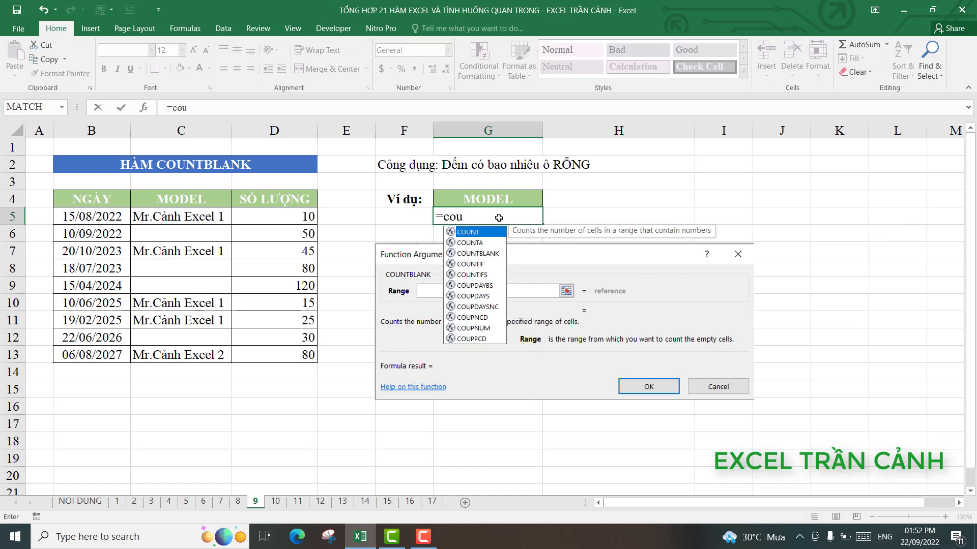
text(tn)
key(BackSpace)
text(n)
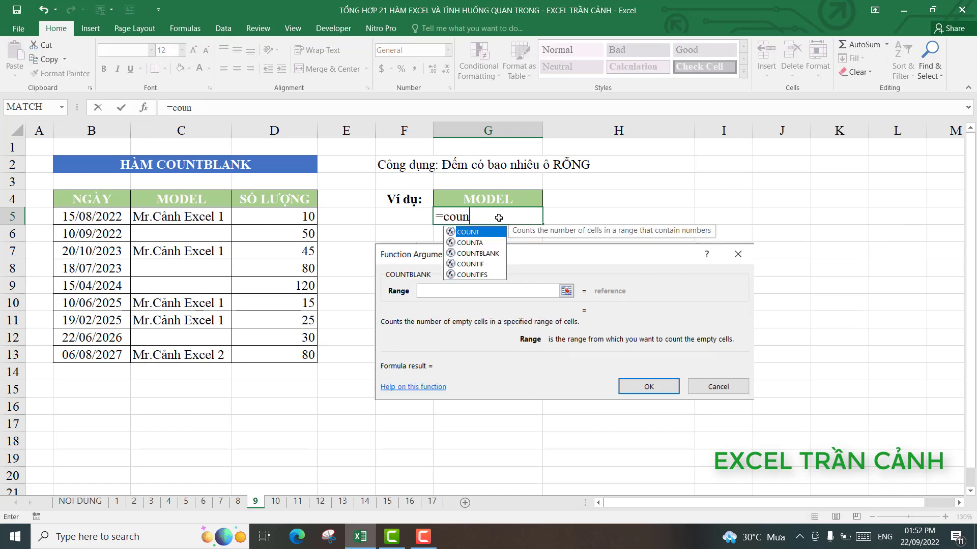
key(Down)
key(Down)
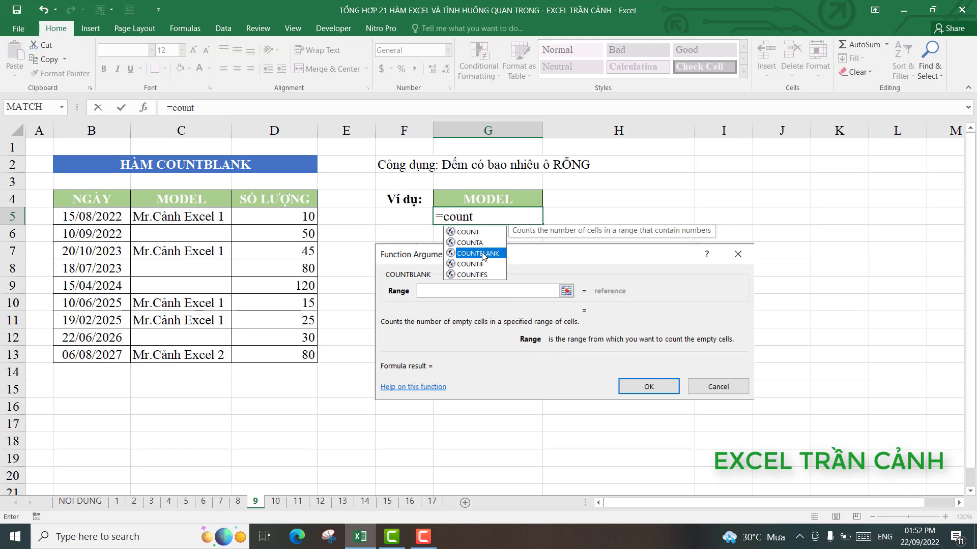
key(Tab)
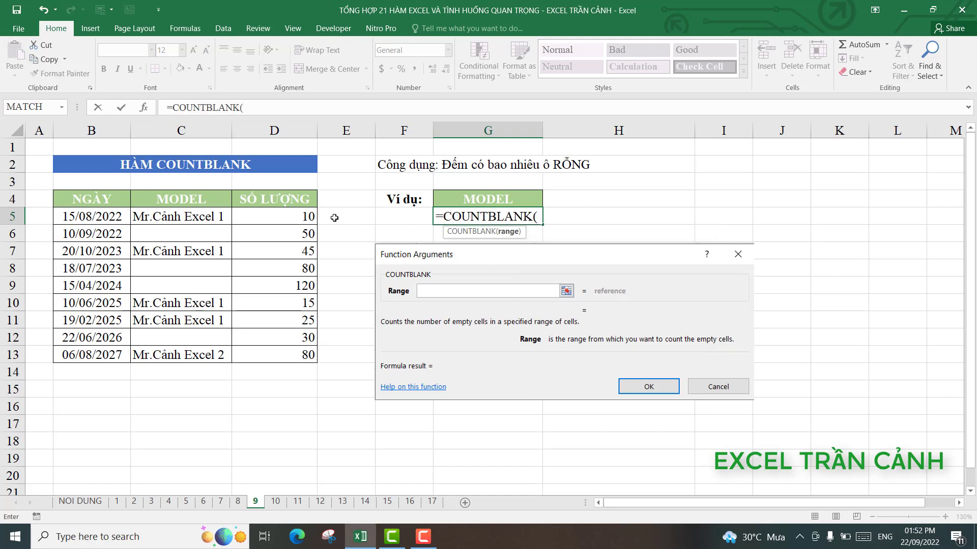
drag(205, 216, 204, 351)
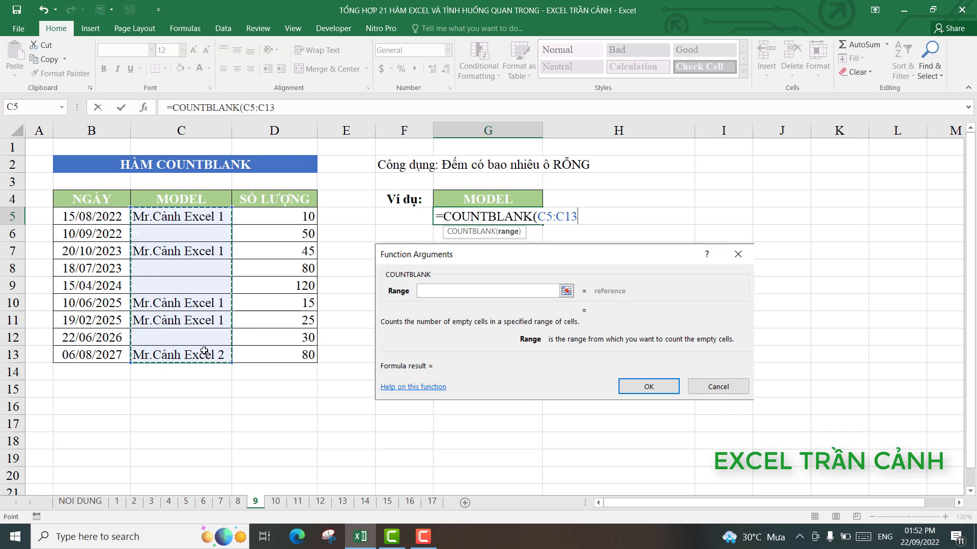
key(Return)
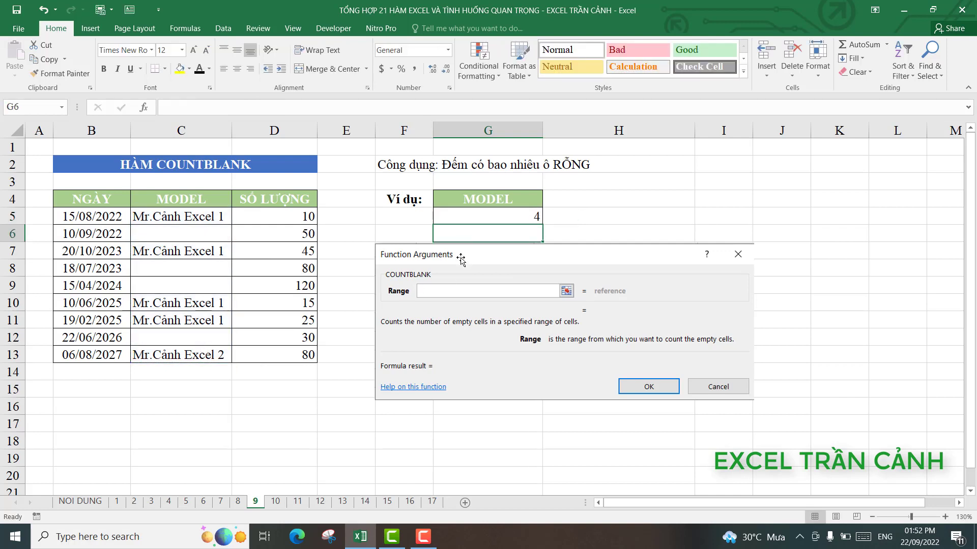
- Verify the result of 4 against the empty cells C6, C8, C9 and C12
click(491, 216)
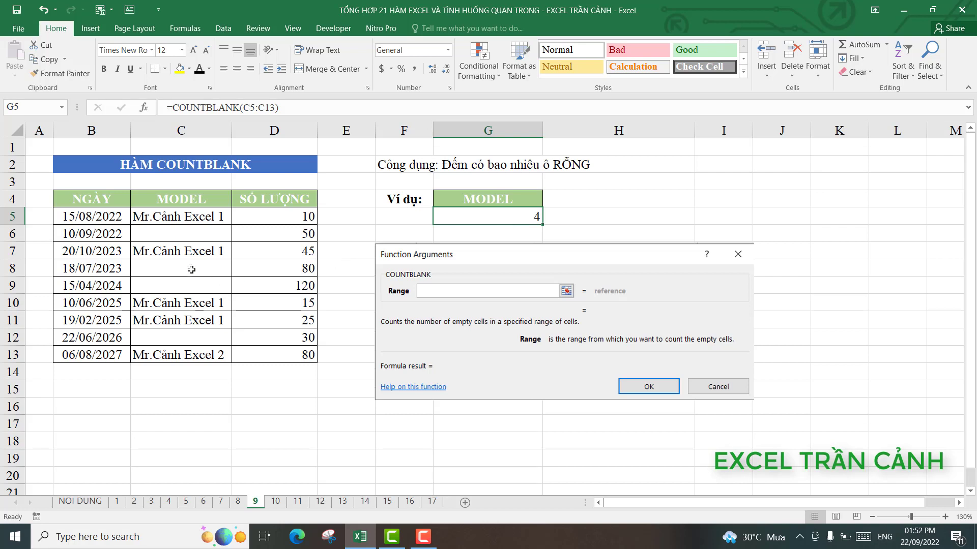
click(190, 239)
click(193, 268)
click(193, 282)
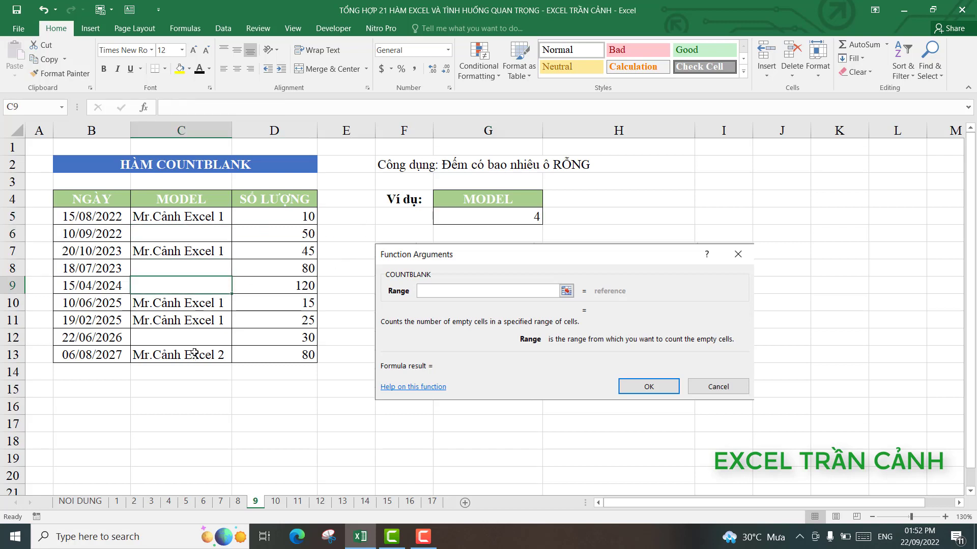
click(196, 338)
click(598, 218)
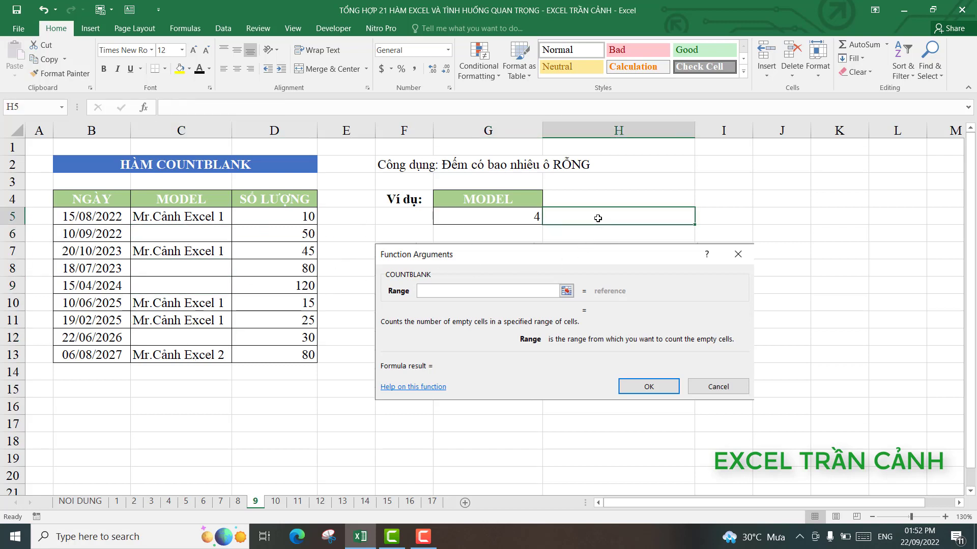
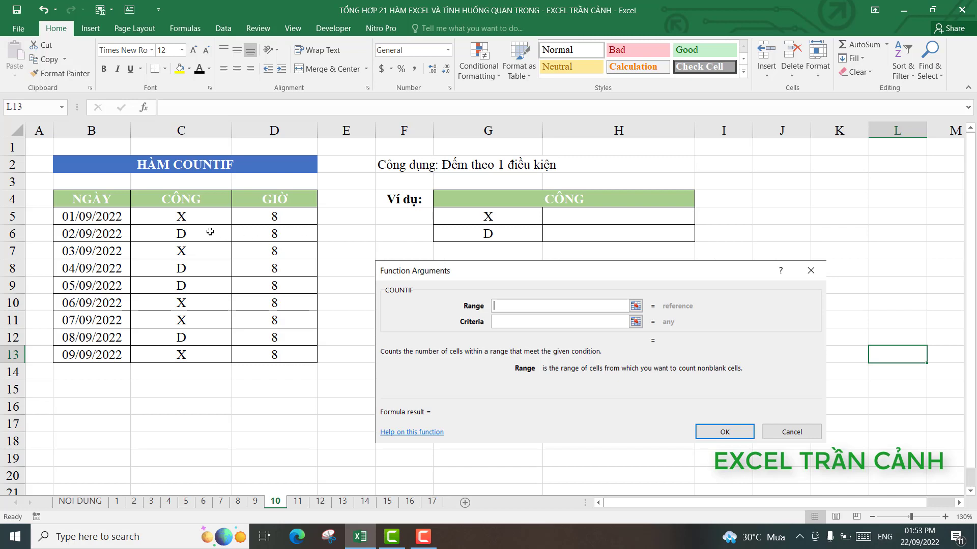
- Point out the attendance table, its CÔNG entries and the X label in the example
drag(111, 209, 275, 356)
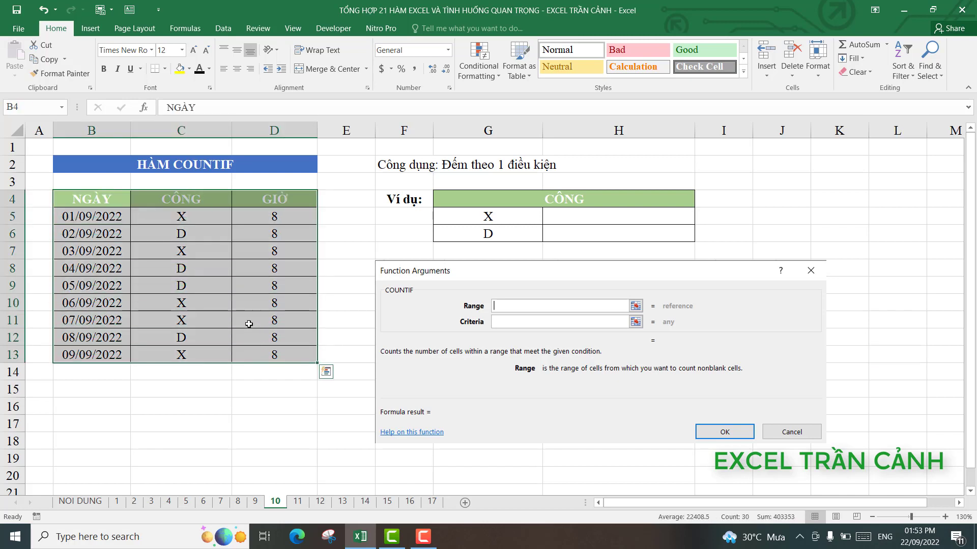
click(194, 221)
click(196, 272)
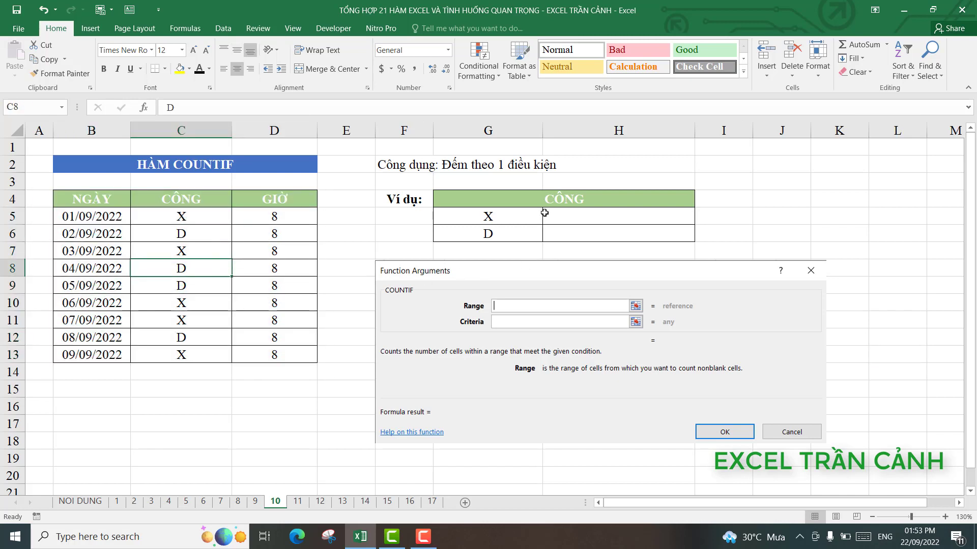
click(508, 219)
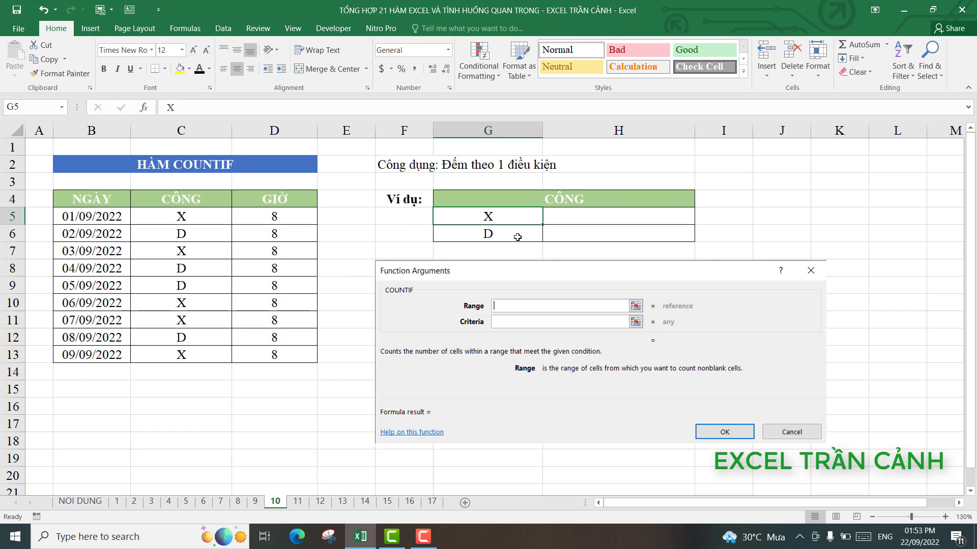
- Enter =COUNTIF(C5:C13,"x") in H5 to count the X days, giving 5
click(582, 217)
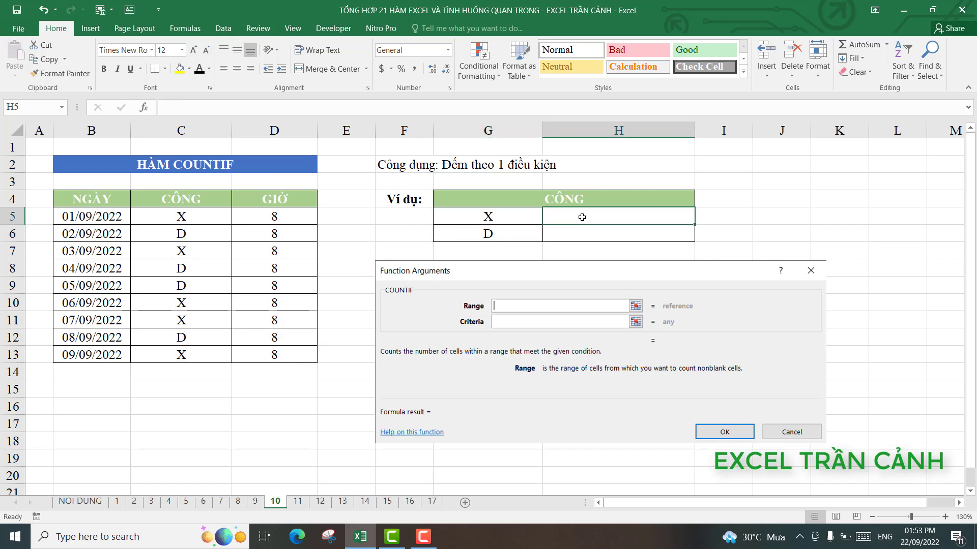
text(=c)
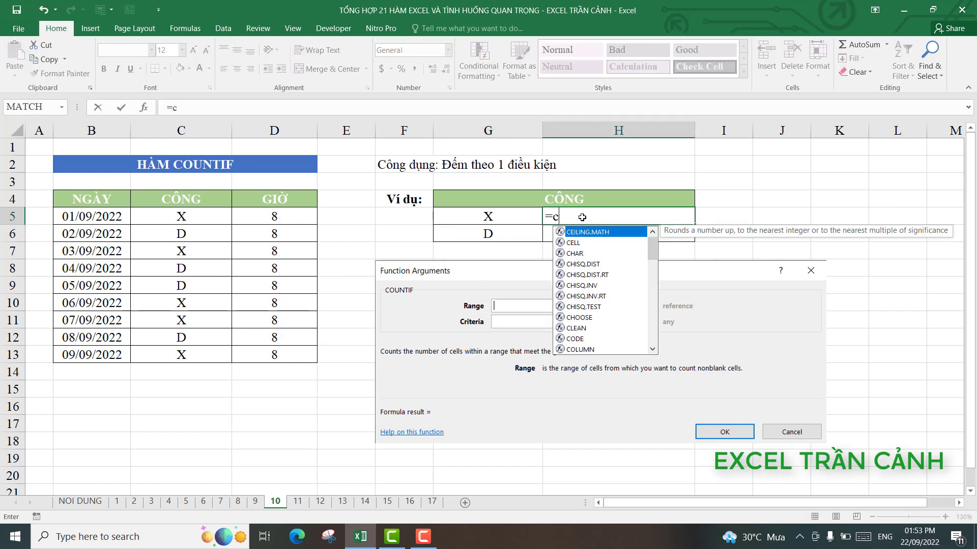
text(ount)
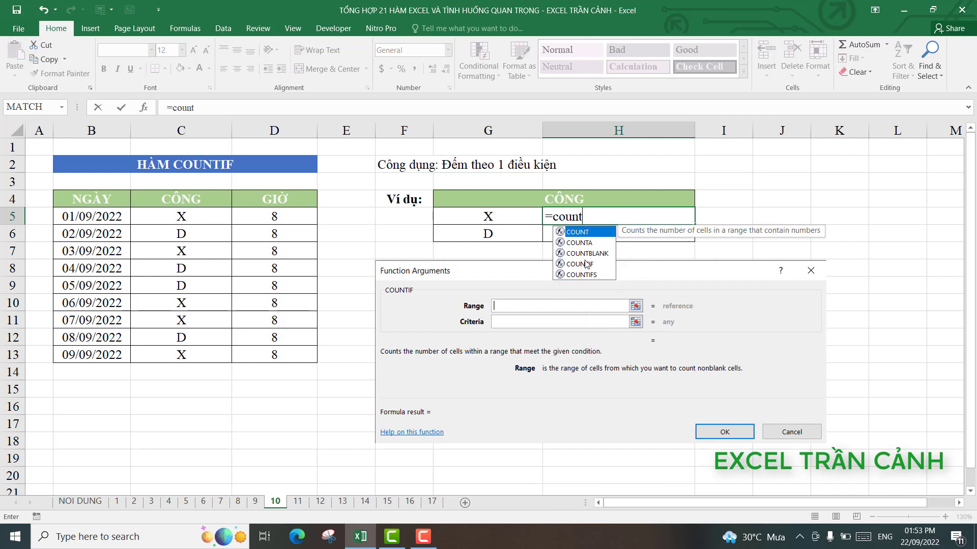
double_click(588, 265)
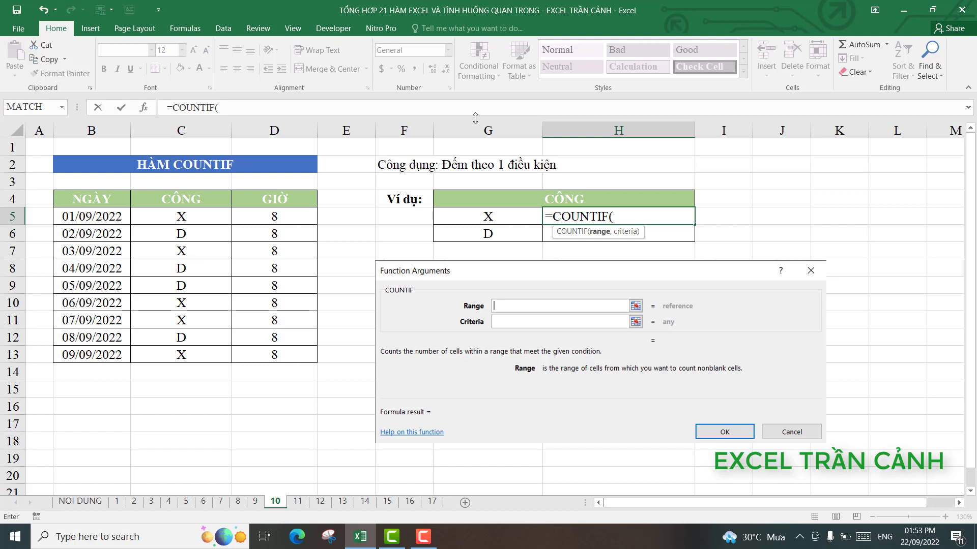
click(144, 108)
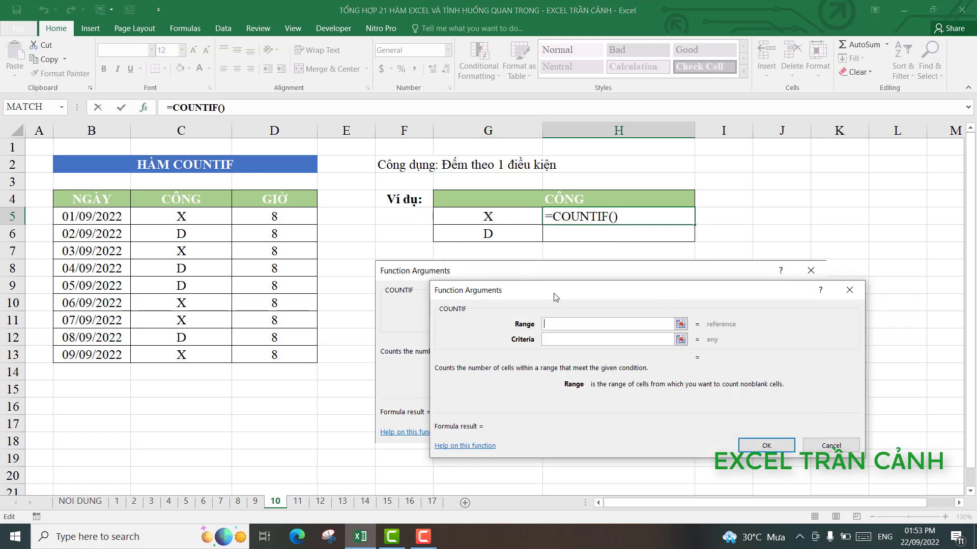
drag(556, 298, 501, 276)
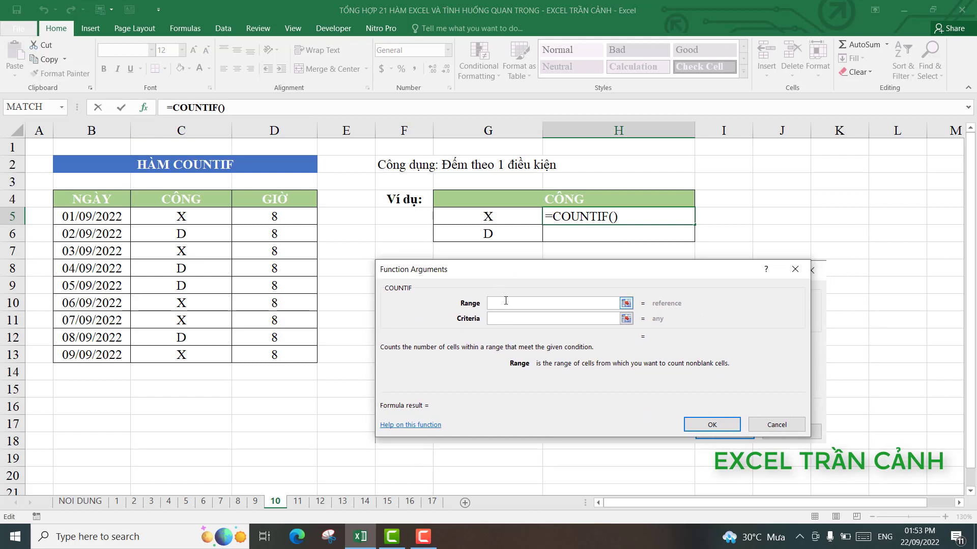
drag(195, 217, 196, 352)
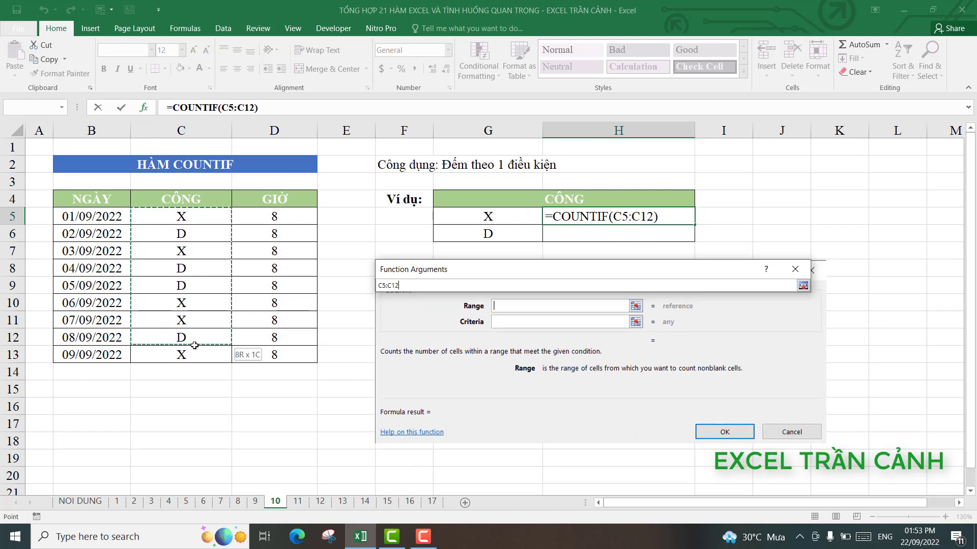
click(507, 320)
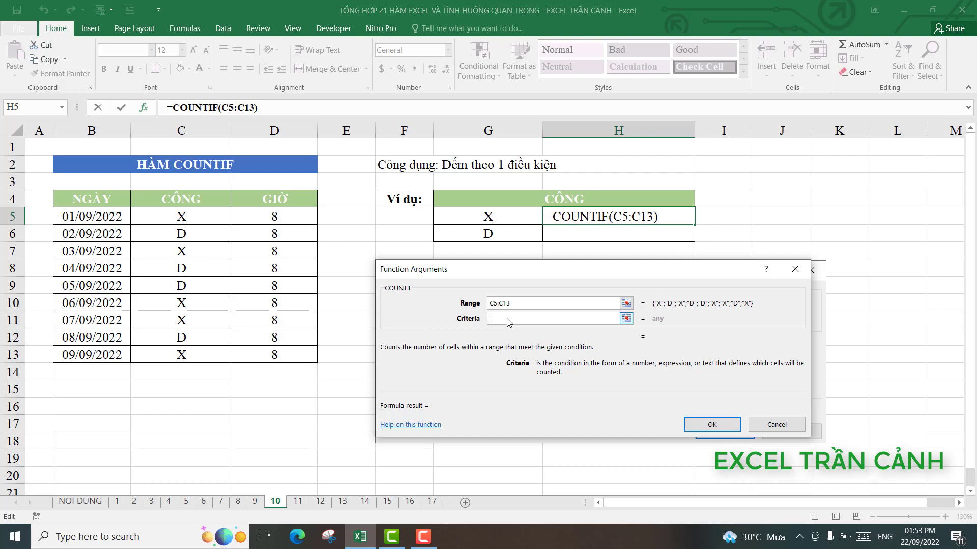
text(")
text(x)
text(")
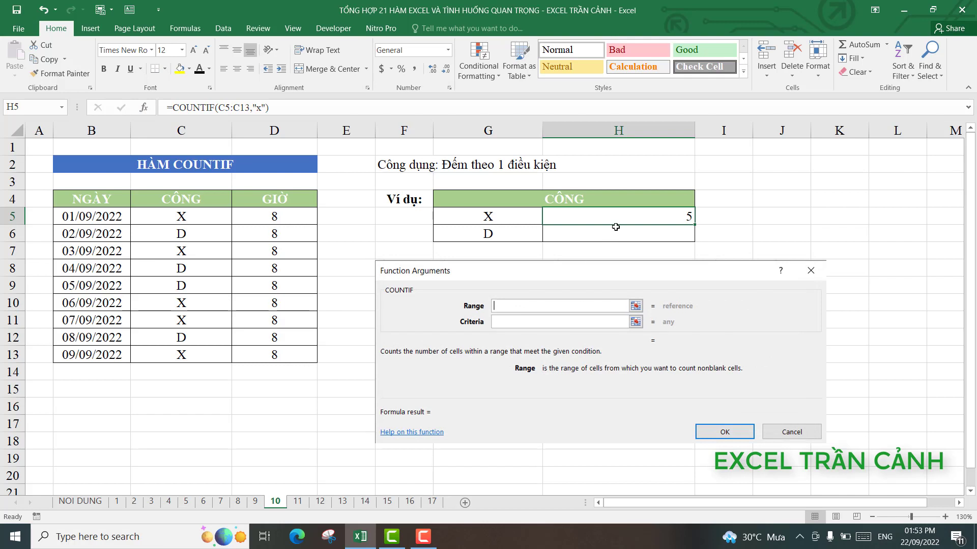
click(617, 233)
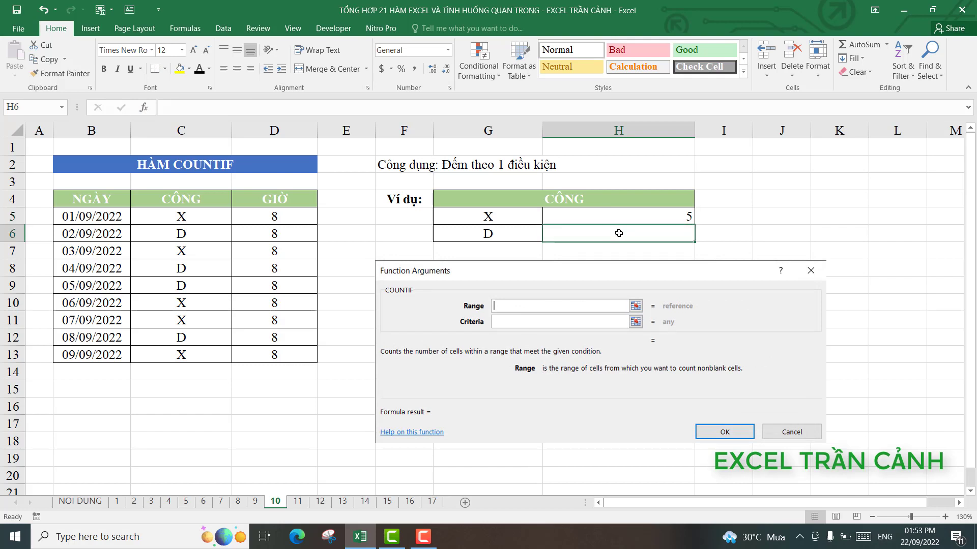
- Point out the X entries down the CÔNG column
click(197, 219)
click(188, 254)
click(190, 304)
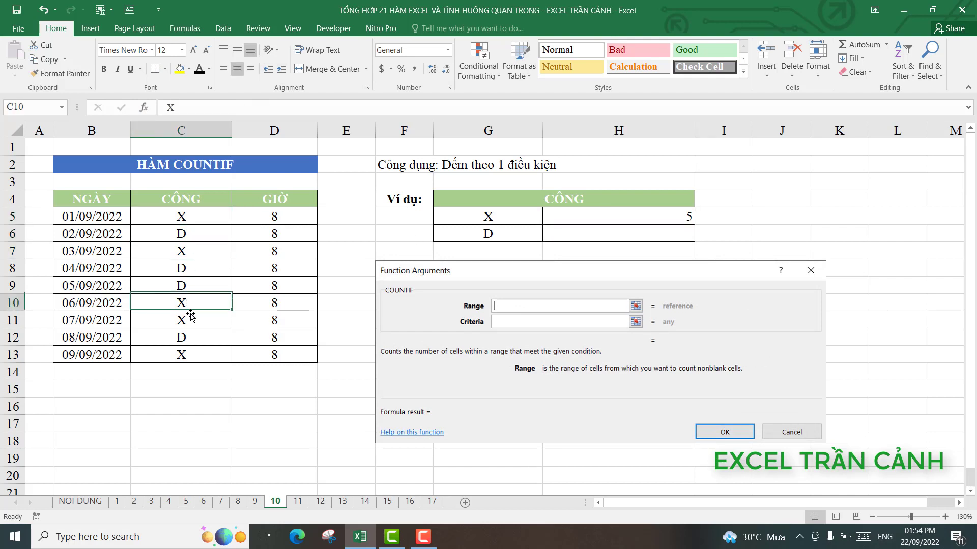
click(192, 318)
click(193, 353)
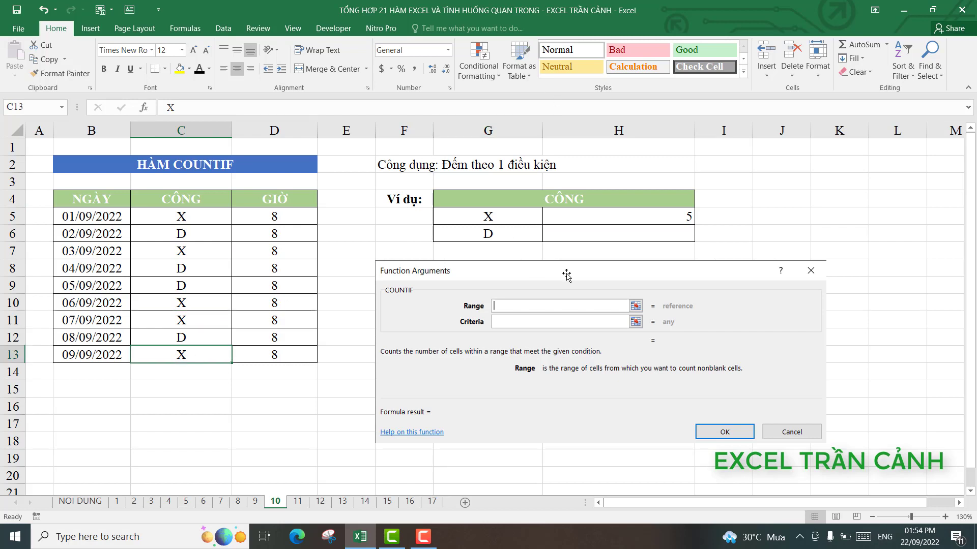
- Enter =COUNTIF(C5:C13,"d") in H6 to count D days (4), then select H5:H6
click(634, 238)
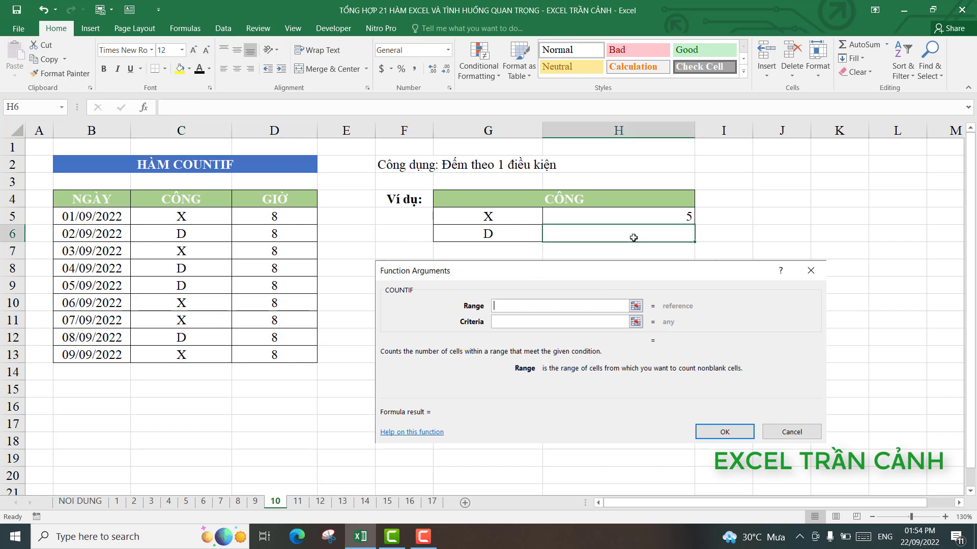
text(=)
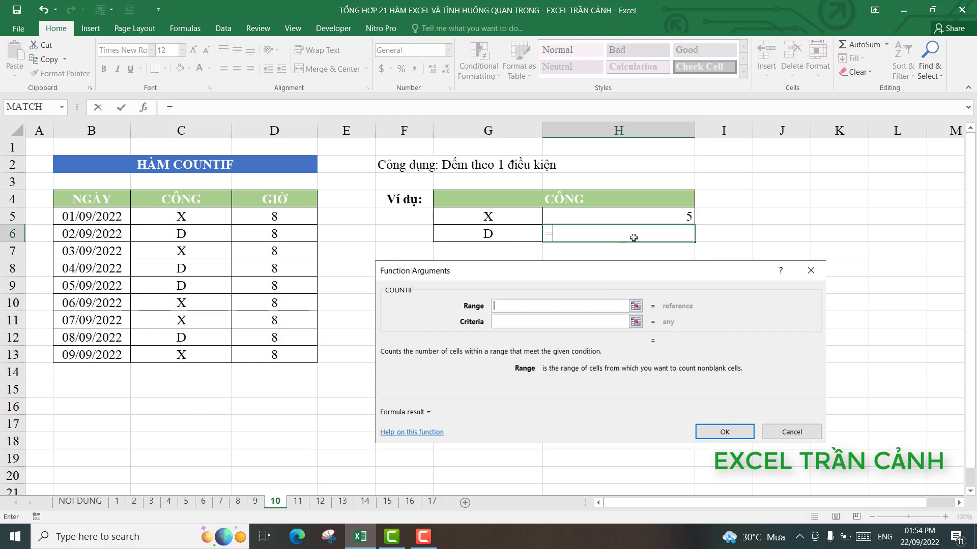
text(count)
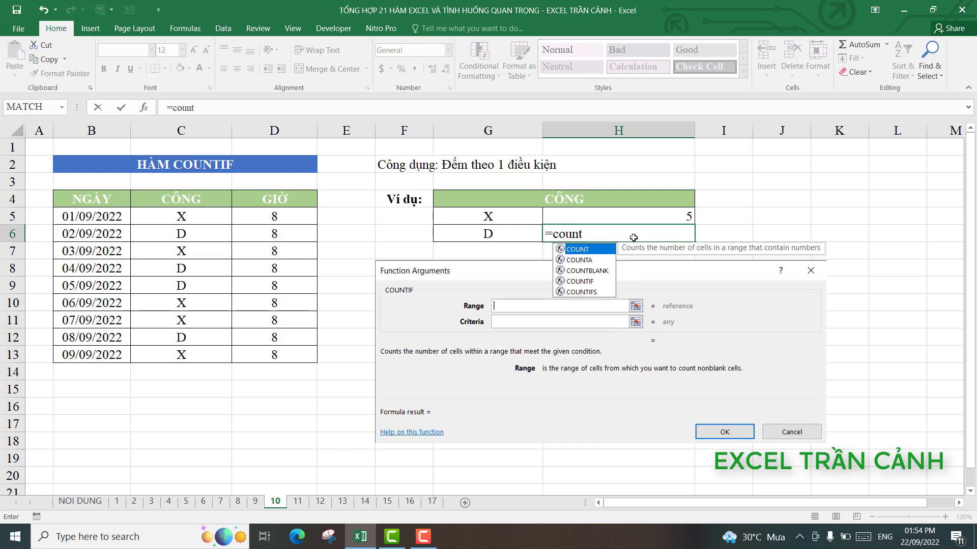
double_click(580, 281)
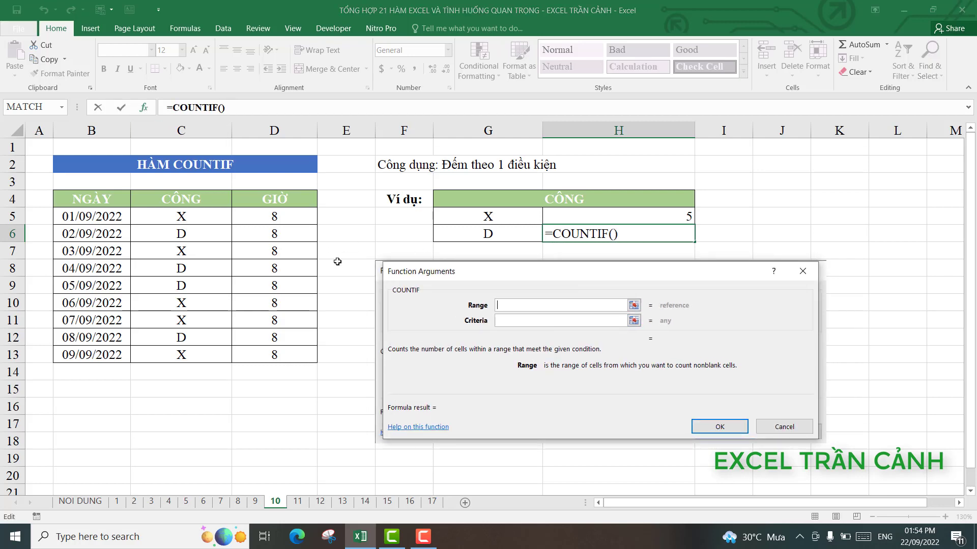
drag(194, 217, 185, 356)
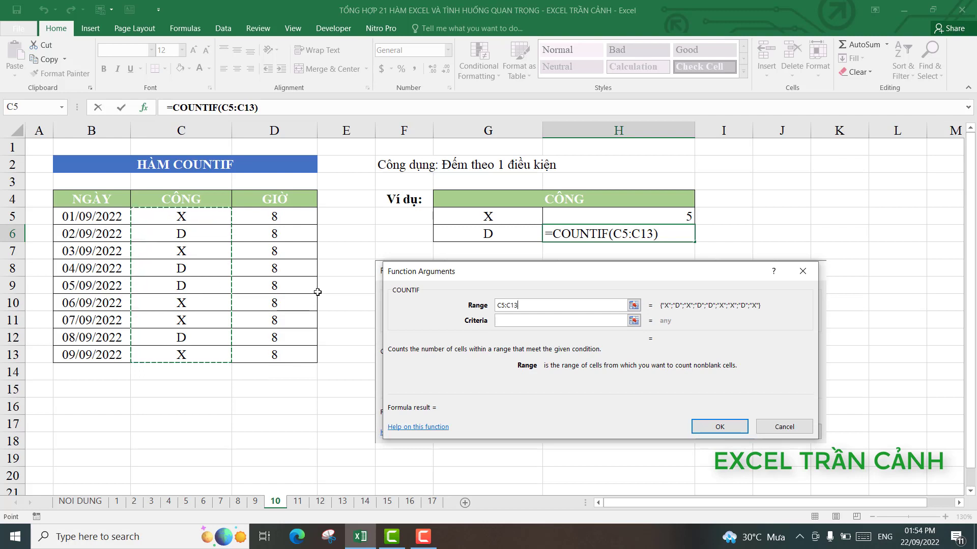
click(515, 322)
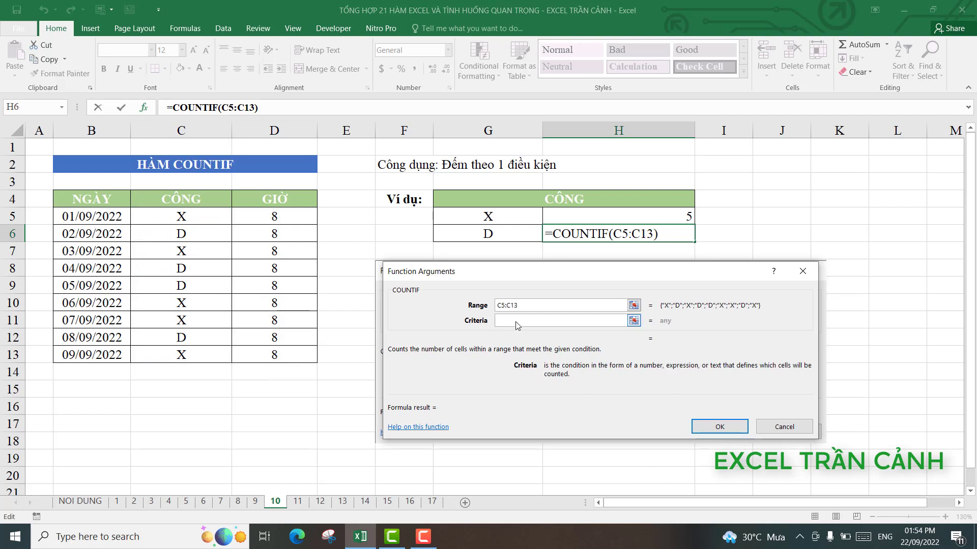
text(")
text(d")
key(Return)
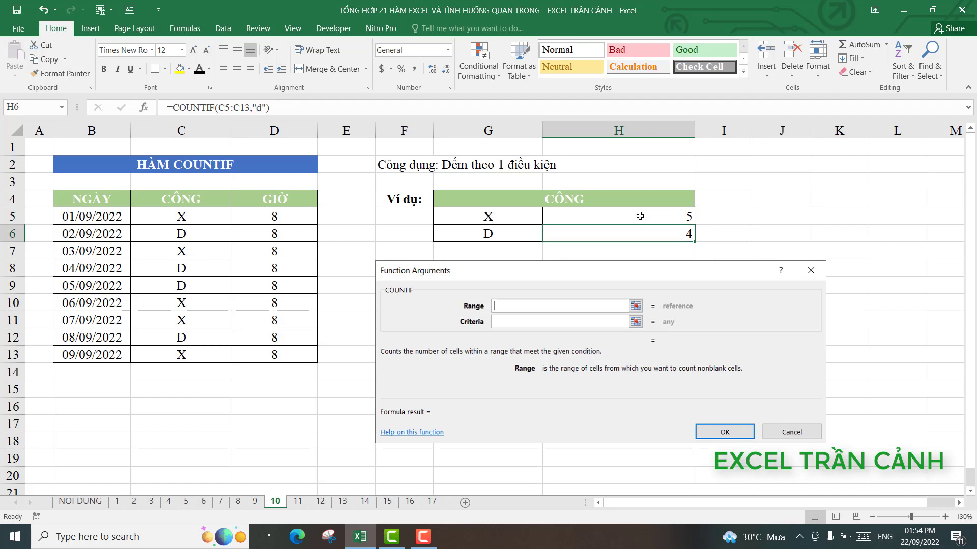
click(641, 223)
drag(642, 223, 643, 231)
- Clear H5:H6 and re-enter H5 as =COUNTIF($C$5:$C$13,G5) with an absolute range
key(Delete)
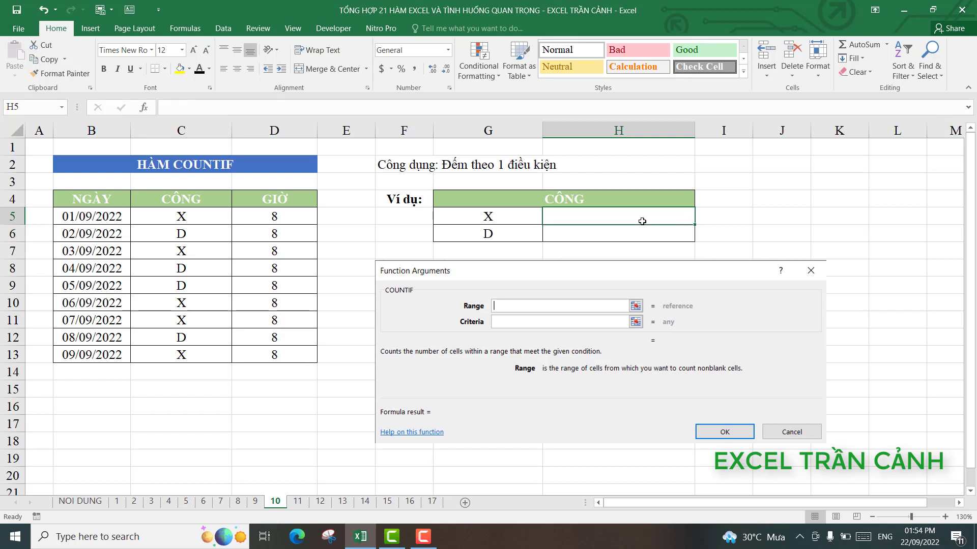
text(=)
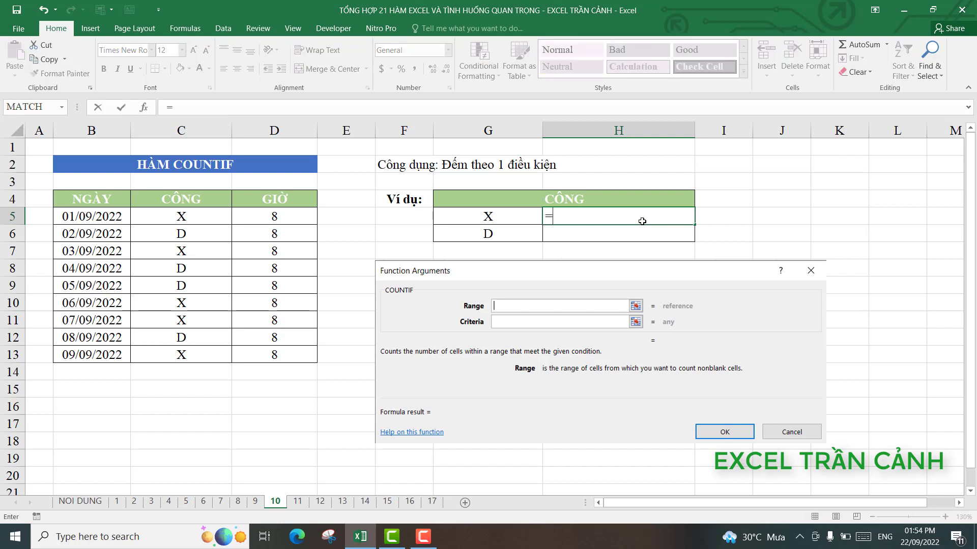
text(count)
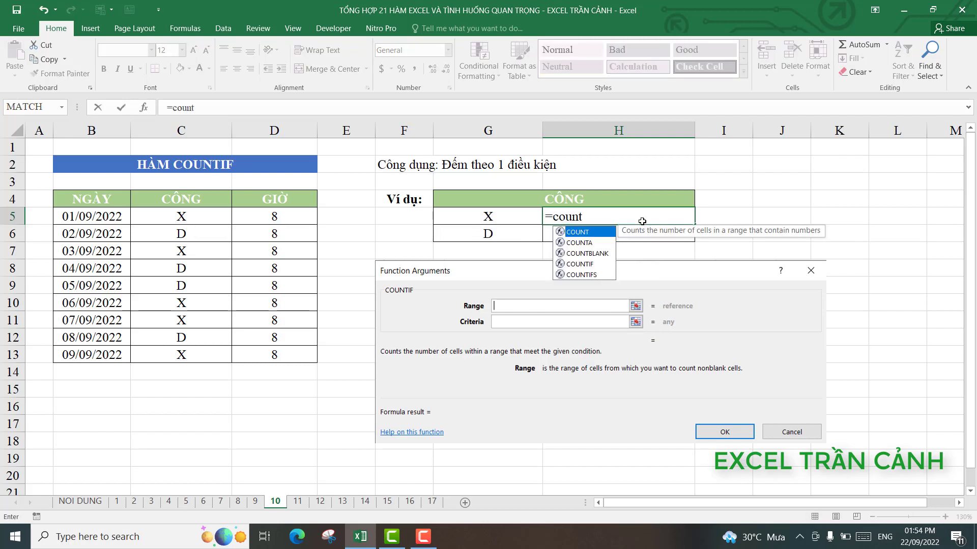
double_click(580, 264)
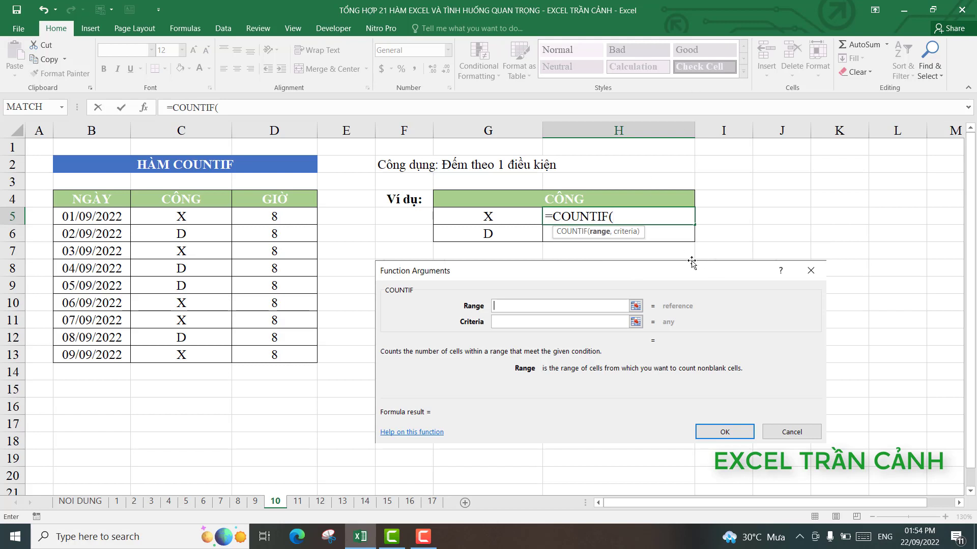
click(144, 108)
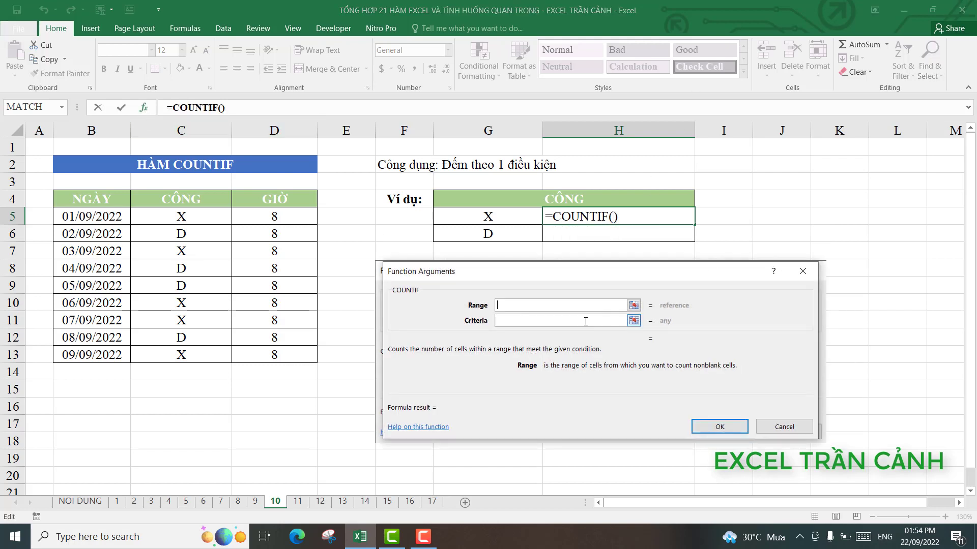
drag(590, 271, 583, 271)
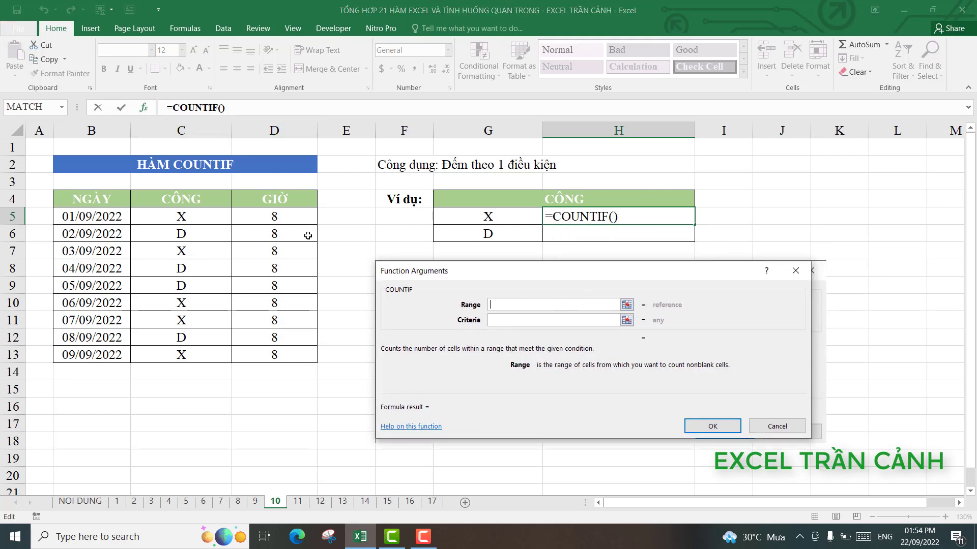
drag(200, 216, 201, 355)
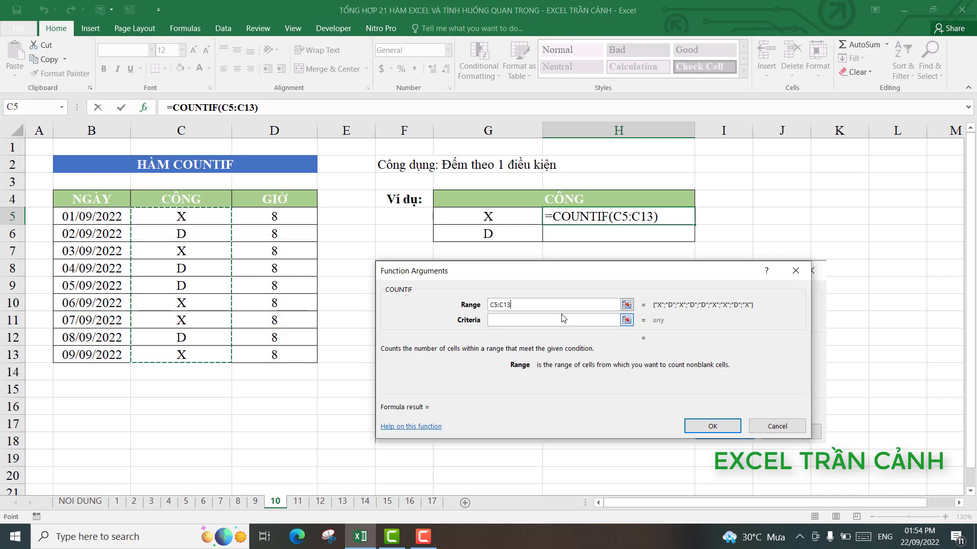
key(F4)
click(558, 319)
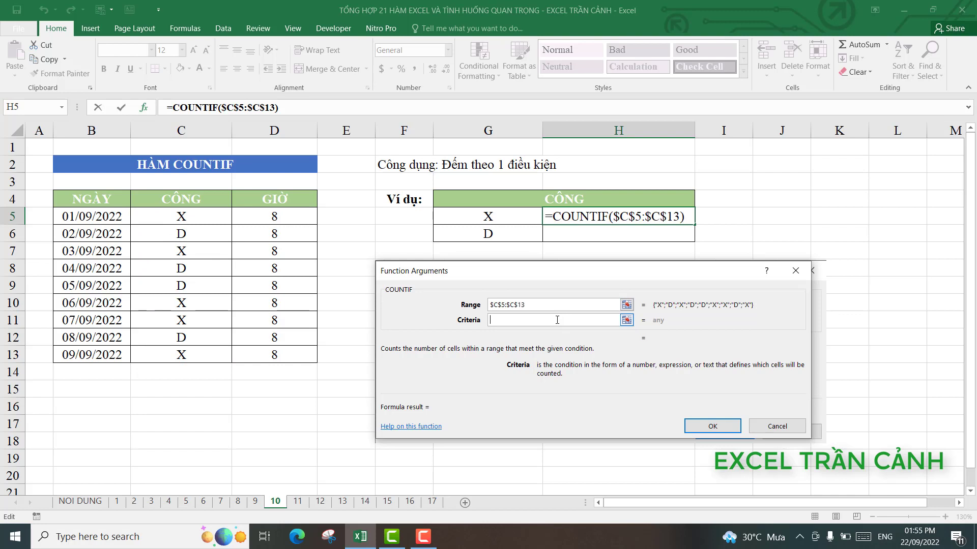
click(513, 214)
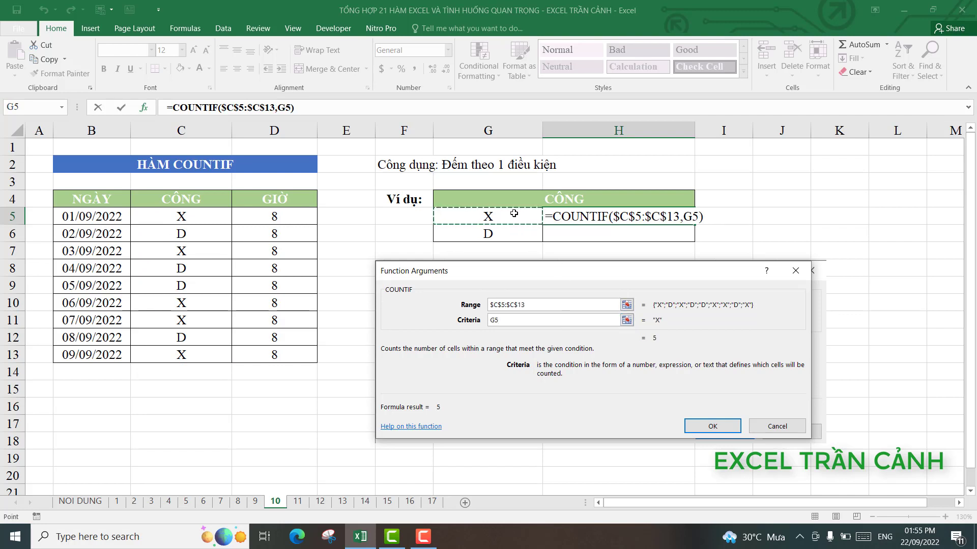
click(715, 427)
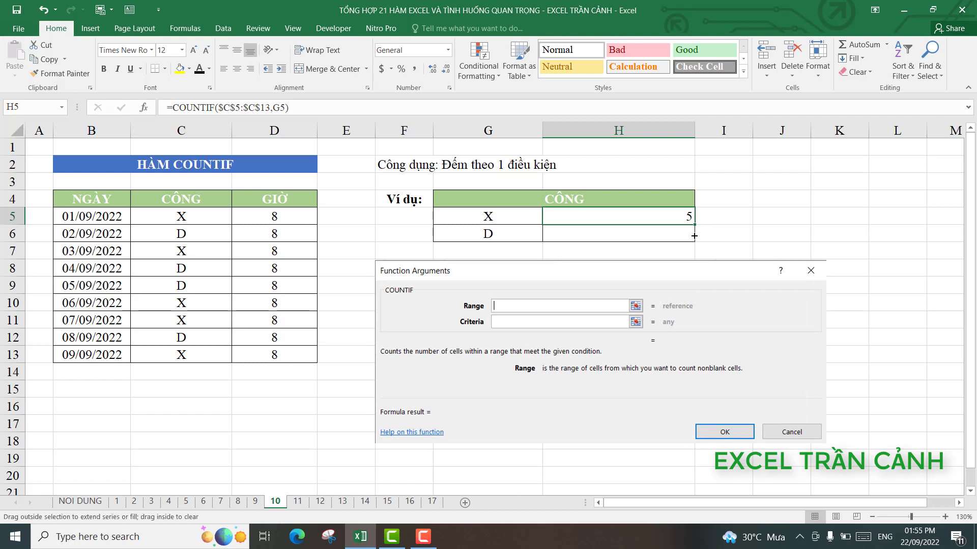
- Fill the H5 formula down to H6 and compare the two formulas
drag(694, 225, 695, 242)
click(653, 231)
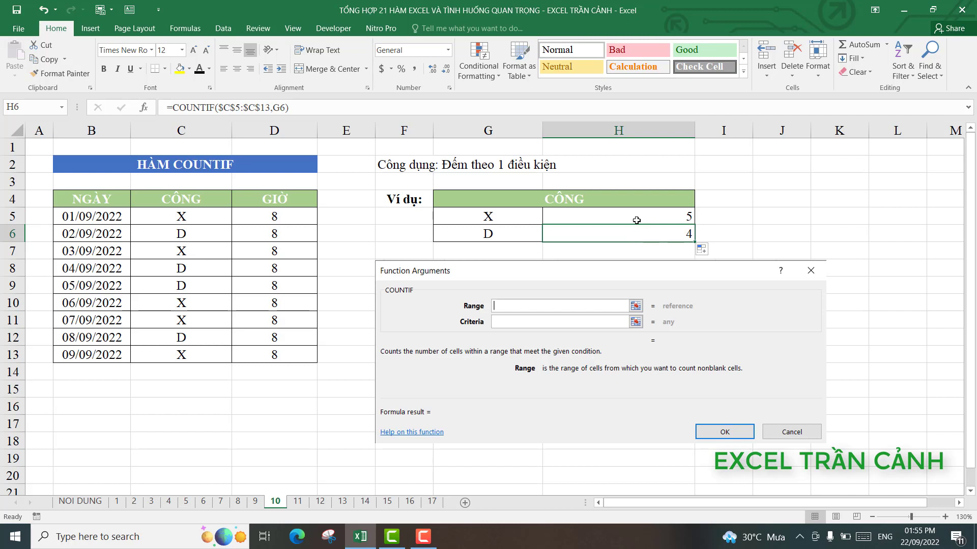
click(621, 222)
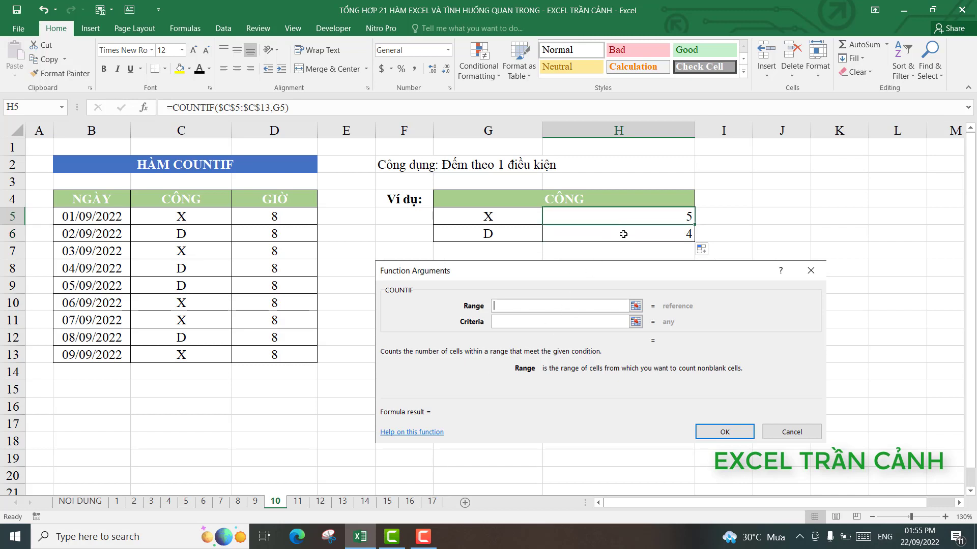
click(623, 234)
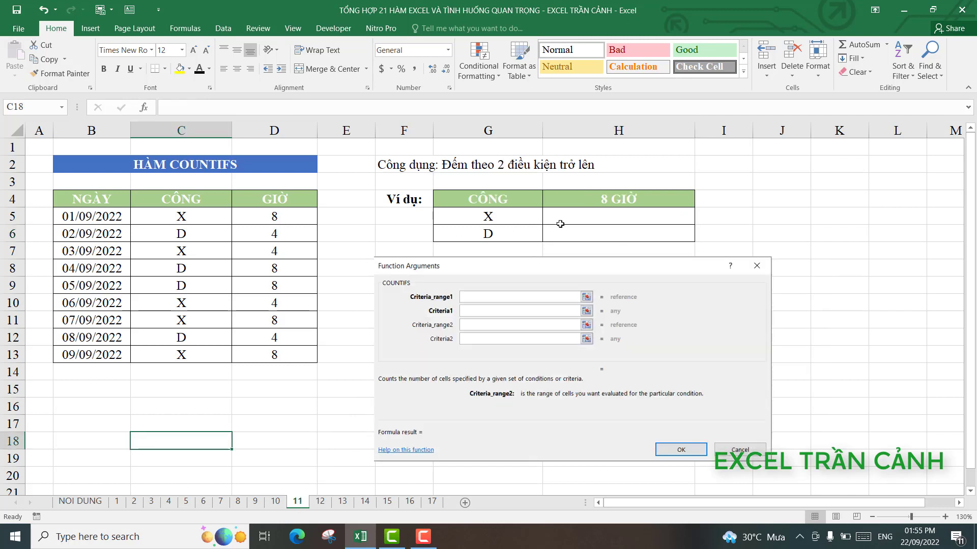
- Review the X and D results and walk through the X and D entries in CÔNG
click(570, 219)
click(571, 233)
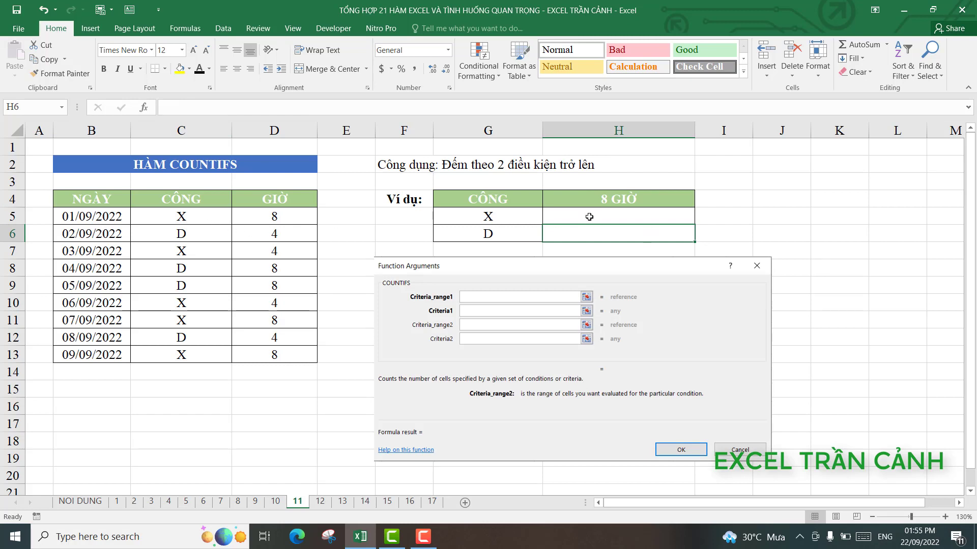
click(199, 219)
click(197, 236)
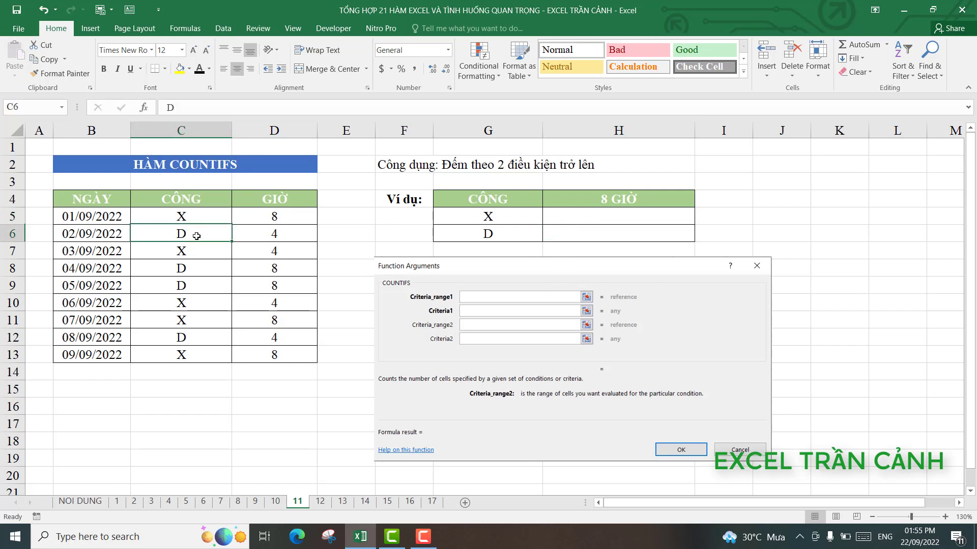
click(197, 251)
click(198, 198)
click(195, 220)
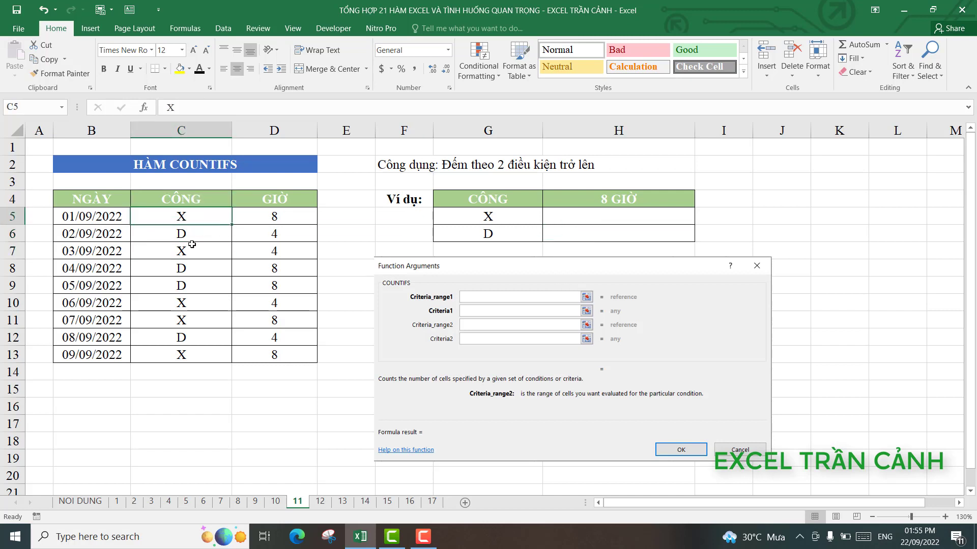
click(192, 286)
click(205, 217)
- Point out G5 and the GIỜ hours, then start typing =count in H5
click(505, 217)
click(601, 219)
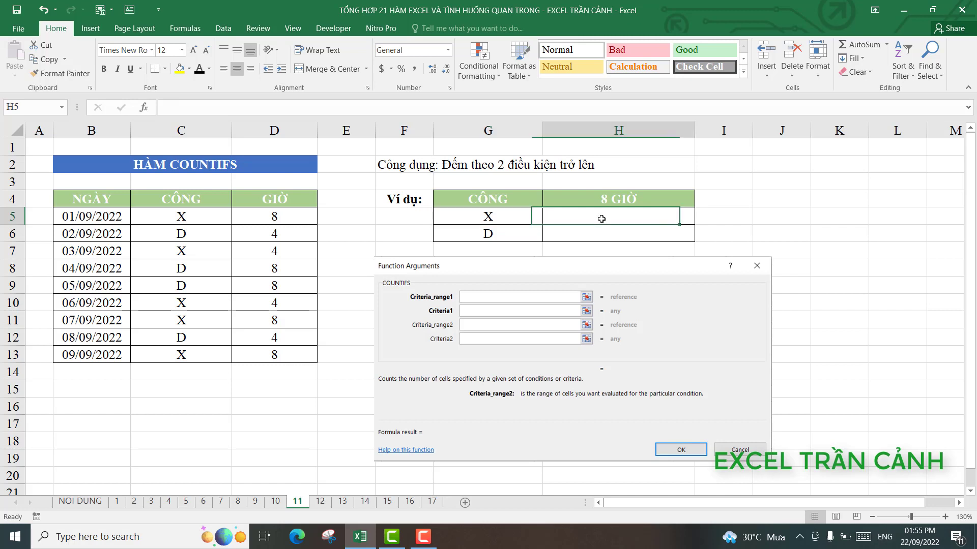
click(273, 271)
click(584, 224)
text(=)
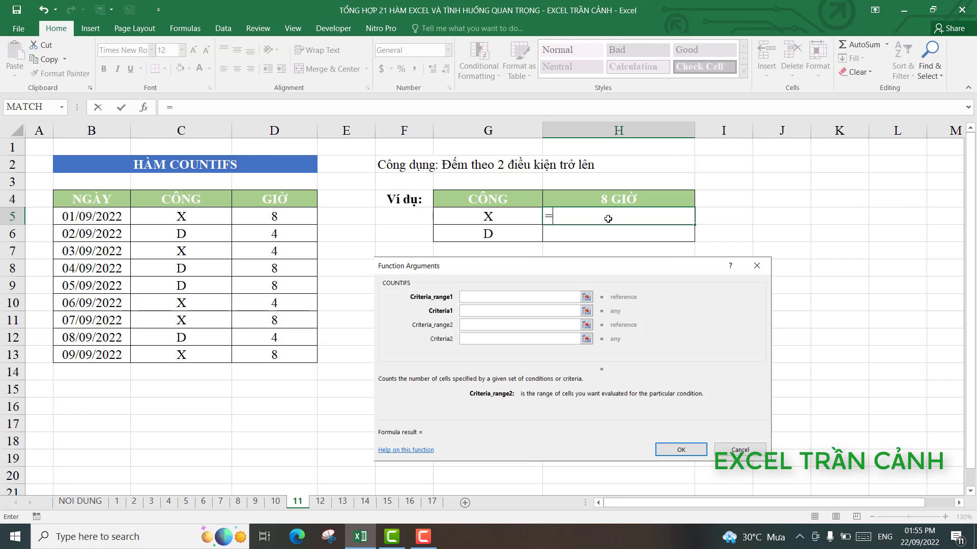
text(count)
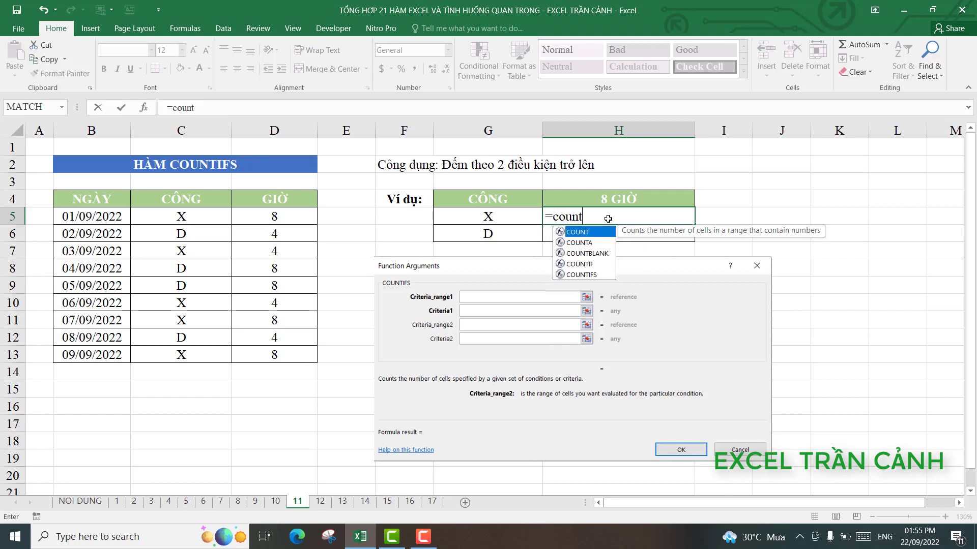
- Build =COUNTIFS($C$4:$C$13,G5,$D$4:$D$13,8) in H5, returning 3
double_click(581, 276)
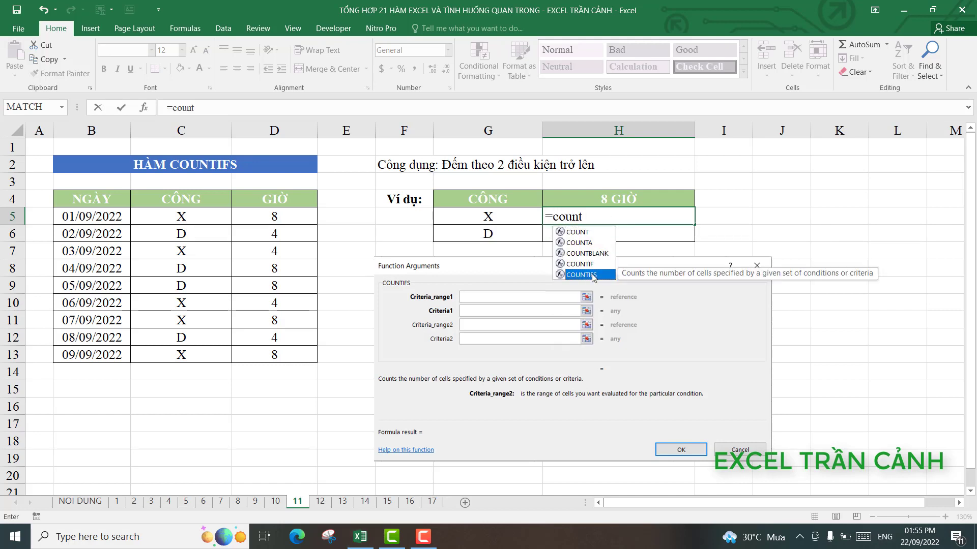
click(144, 108)
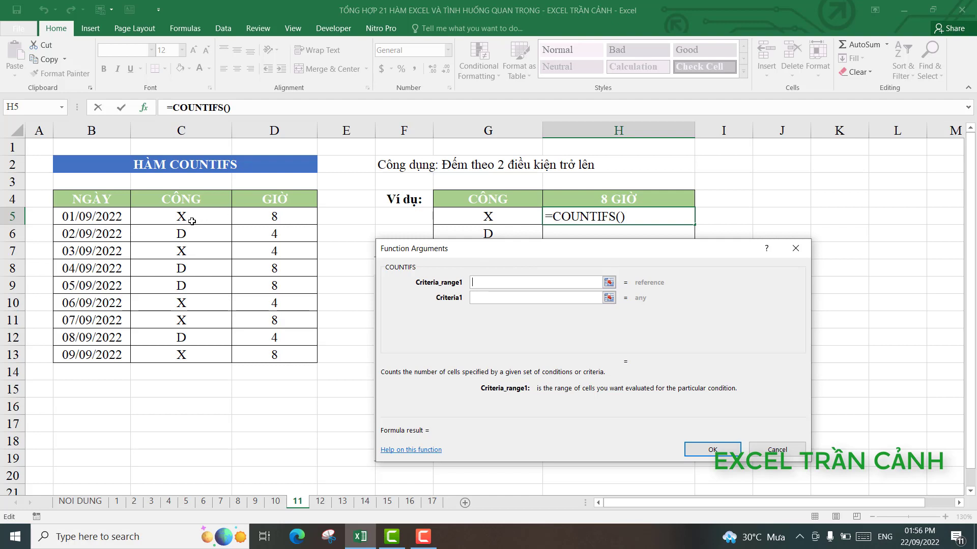
drag(194, 200, 195, 355)
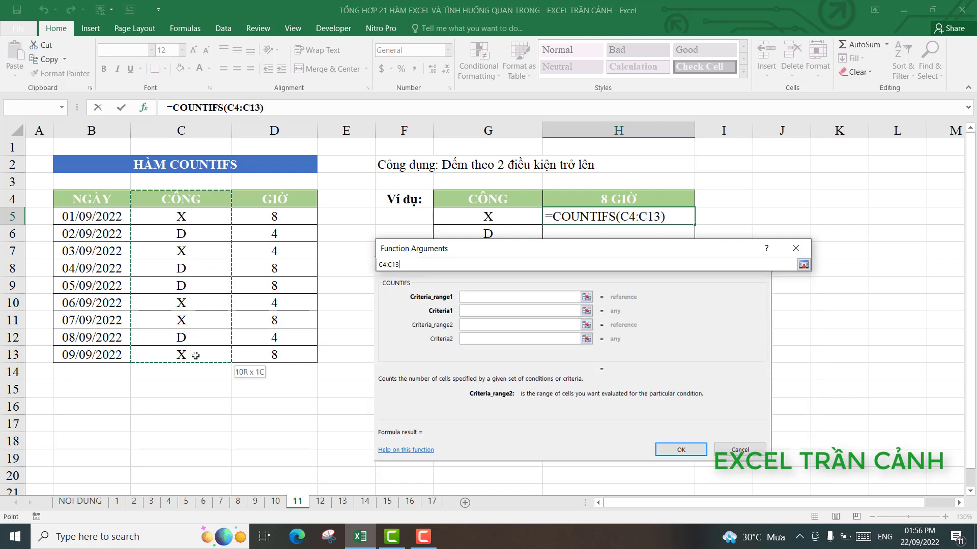
key(F4)
click(495, 297)
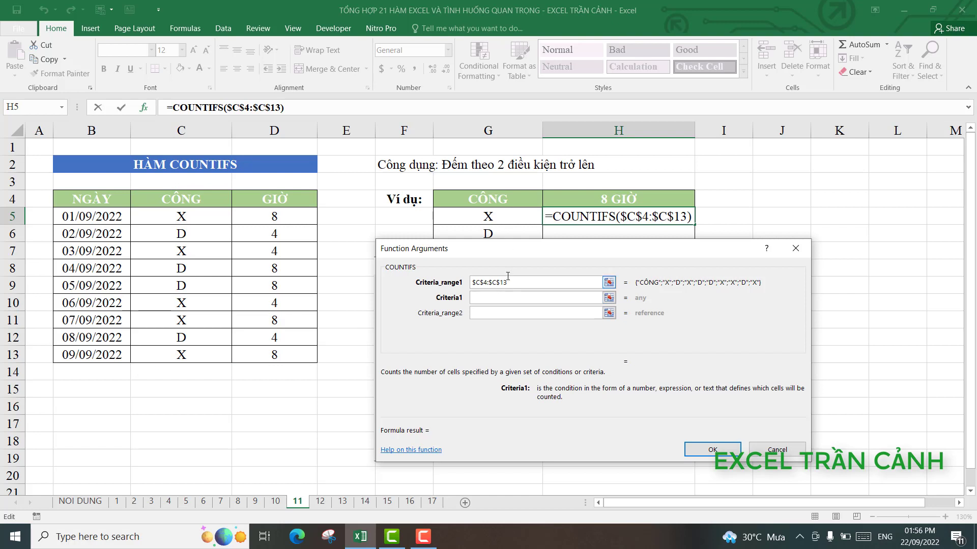
click(501, 218)
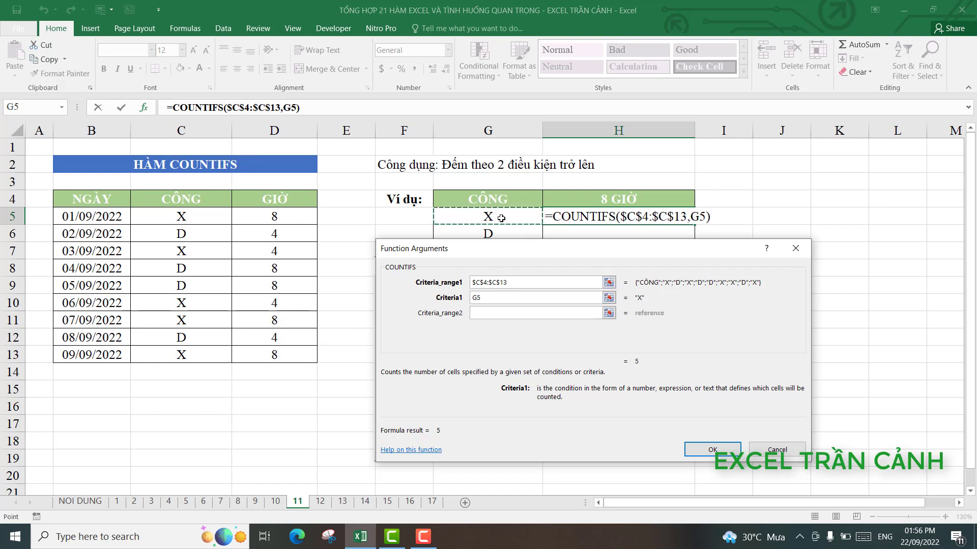
click(507, 312)
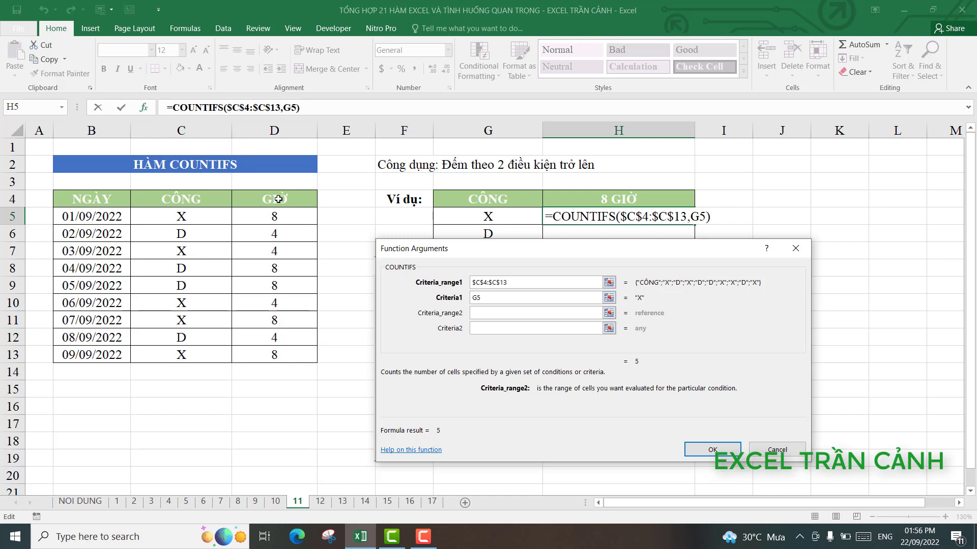
drag(279, 200, 282, 353)
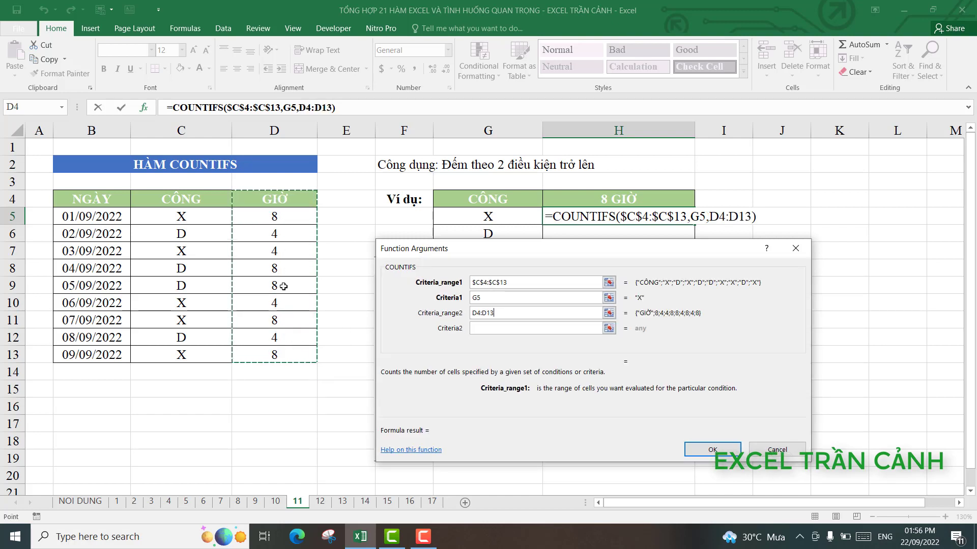
key(F4)
click(521, 327)
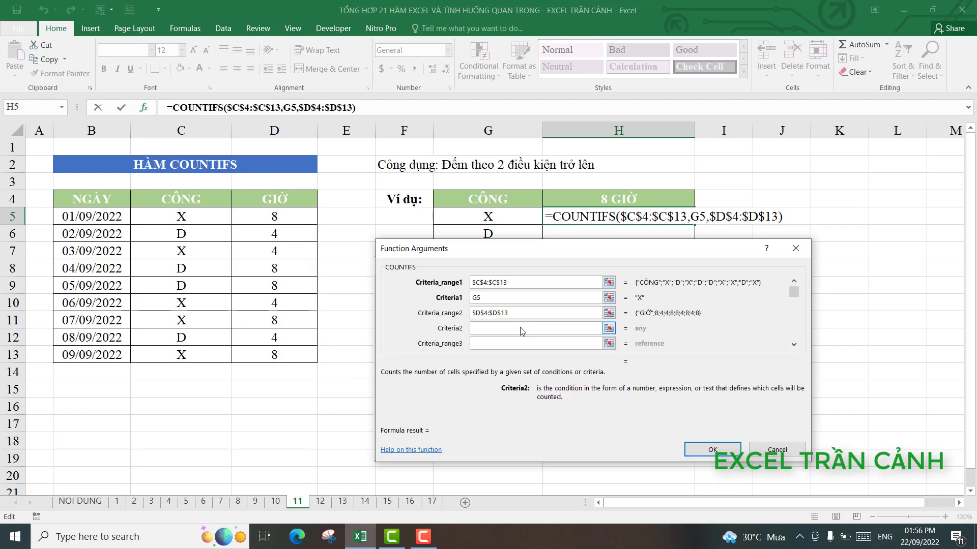
text(8)
click(713, 450)
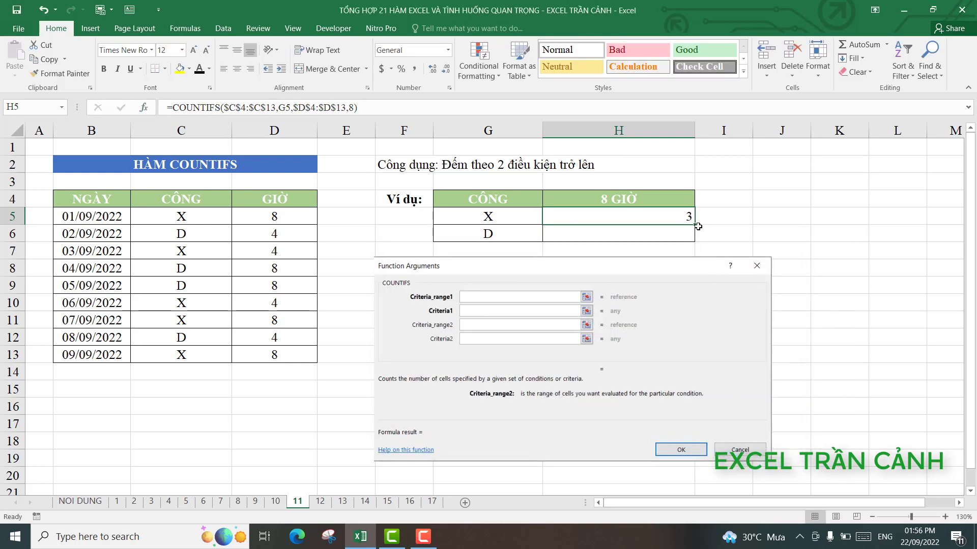
- Fill the COUNTIFS formula down to H6 and check both results against the GIỜ hours
drag(696, 225, 695, 240)
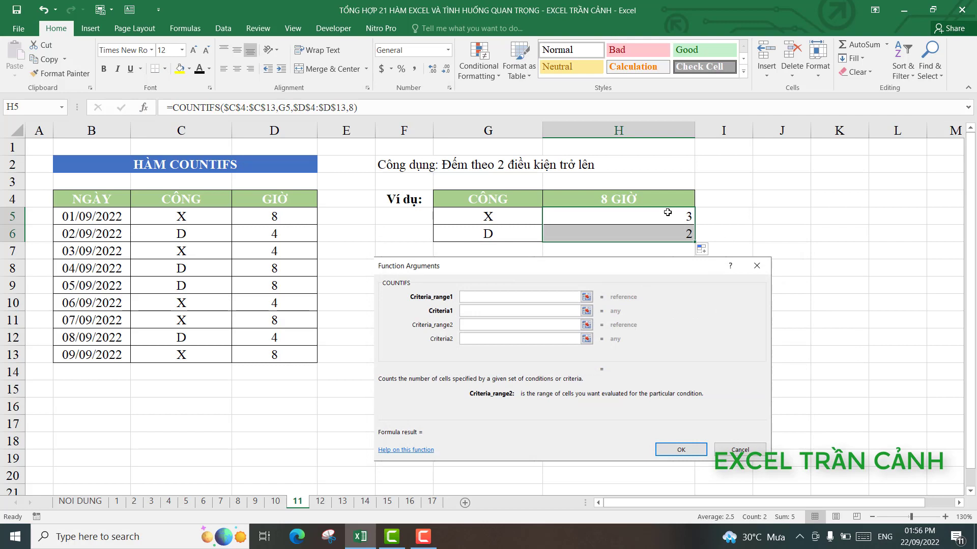
click(550, 222)
click(501, 217)
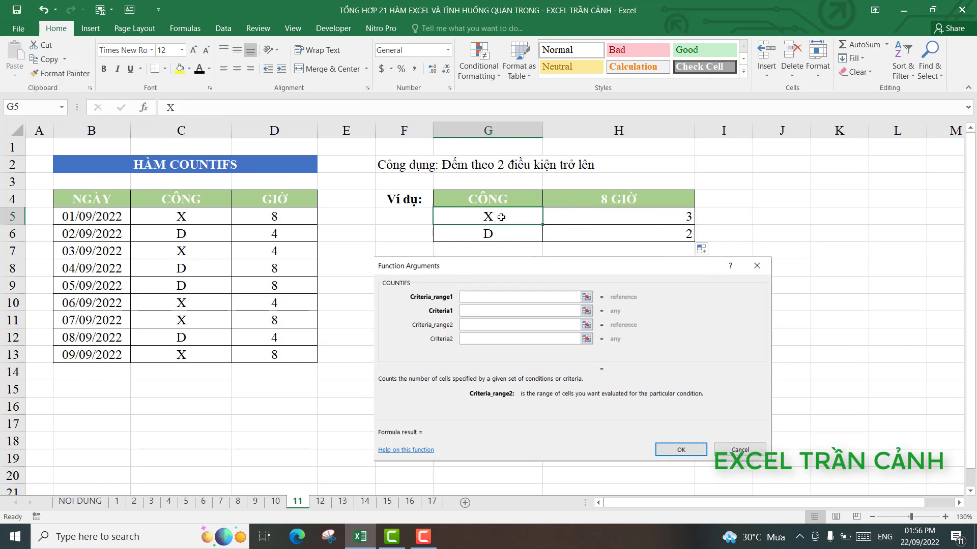
click(646, 221)
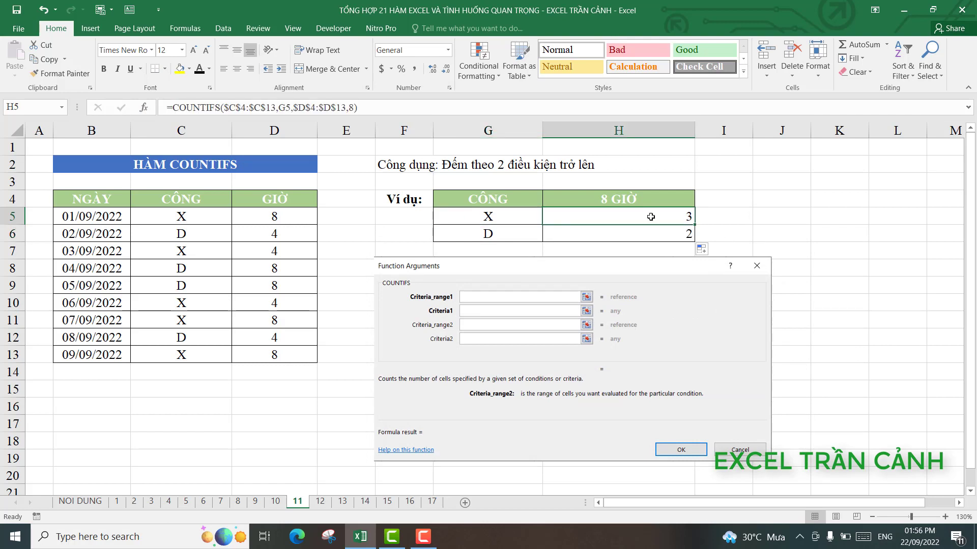
click(264, 217)
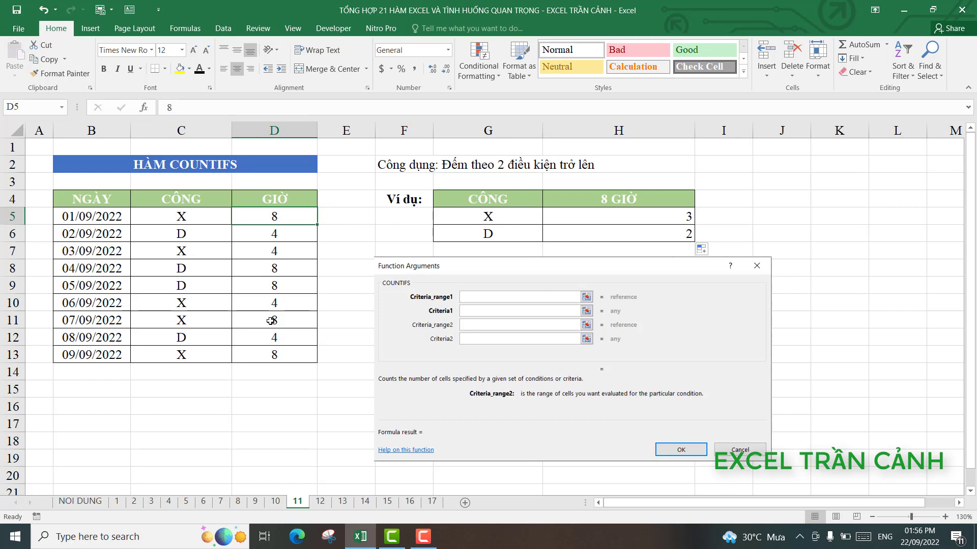
click(271, 321)
click(273, 355)
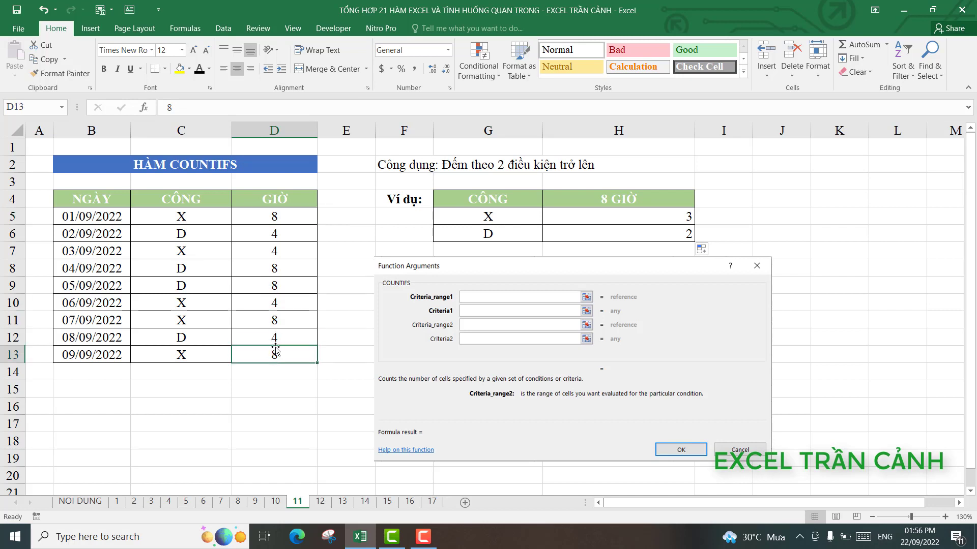
click(624, 236)
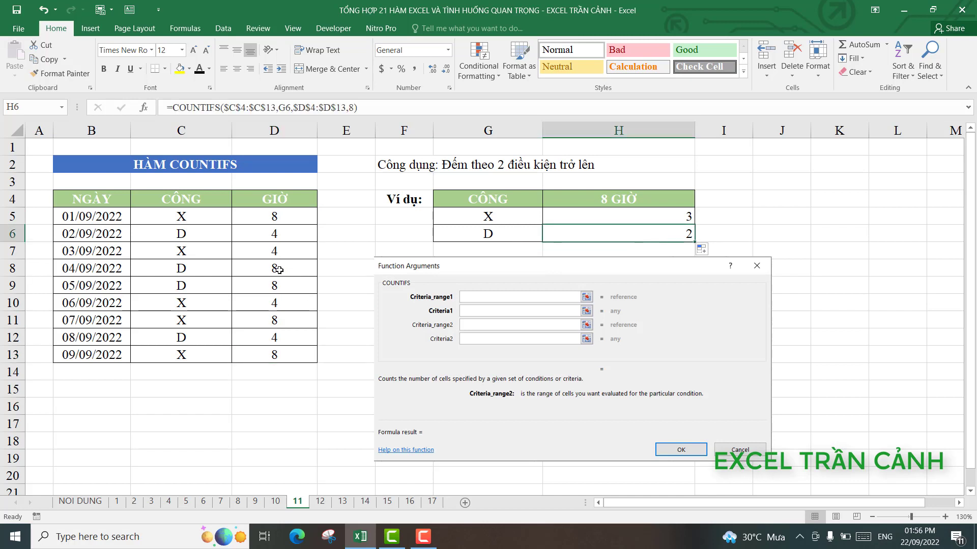
click(278, 288)
click(618, 230)
- Open sheet 12, look over the SỐ LƯỢNG quantities, and cancel an entry started in H4
click(320, 502)
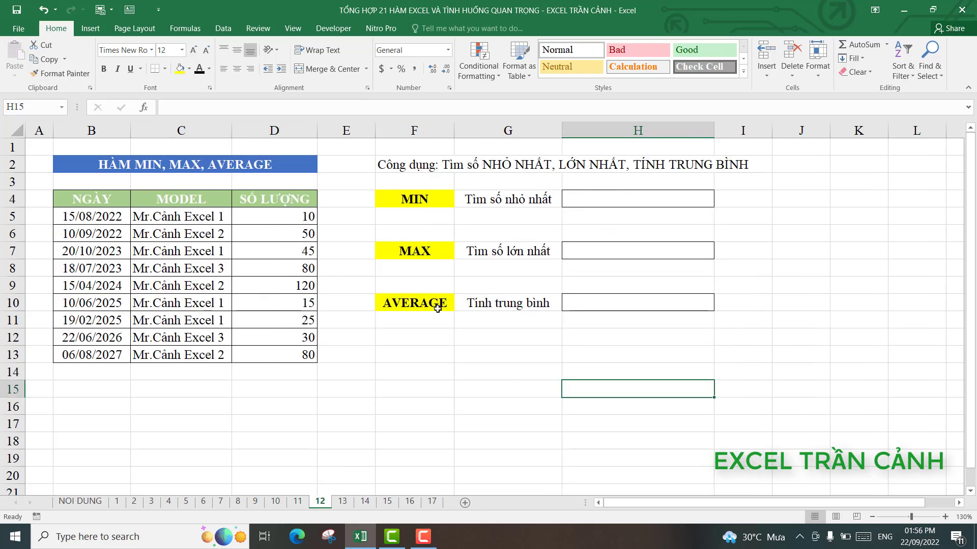
click(416, 390)
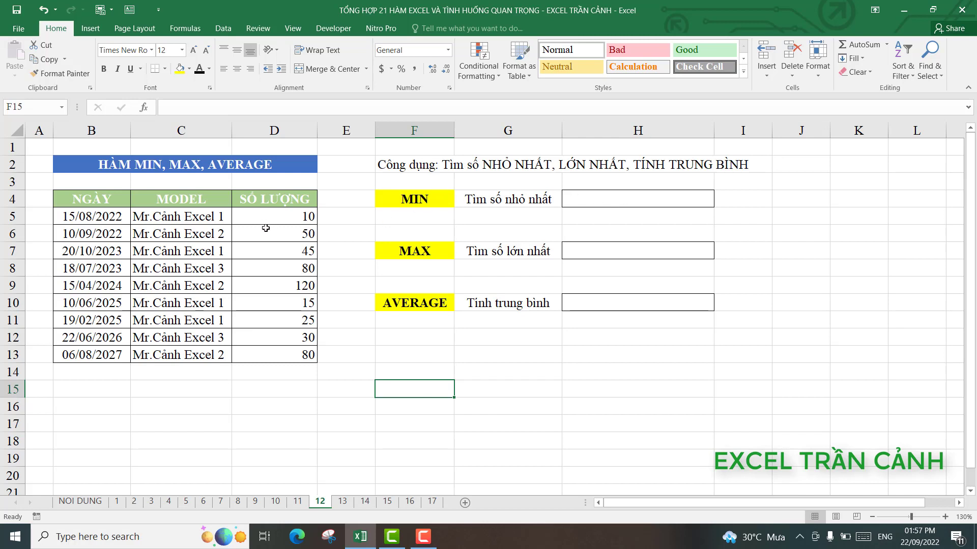
drag(264, 206, 269, 354)
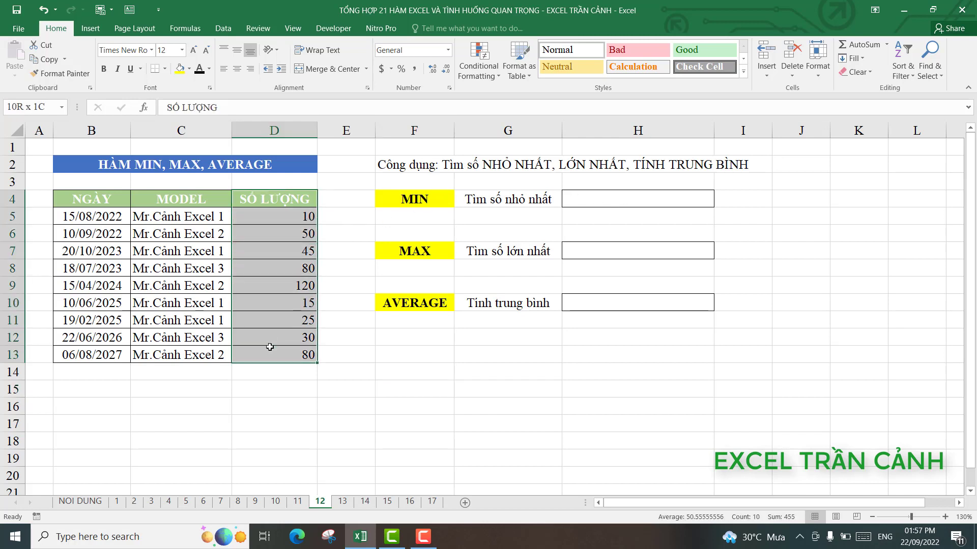
click(277, 234)
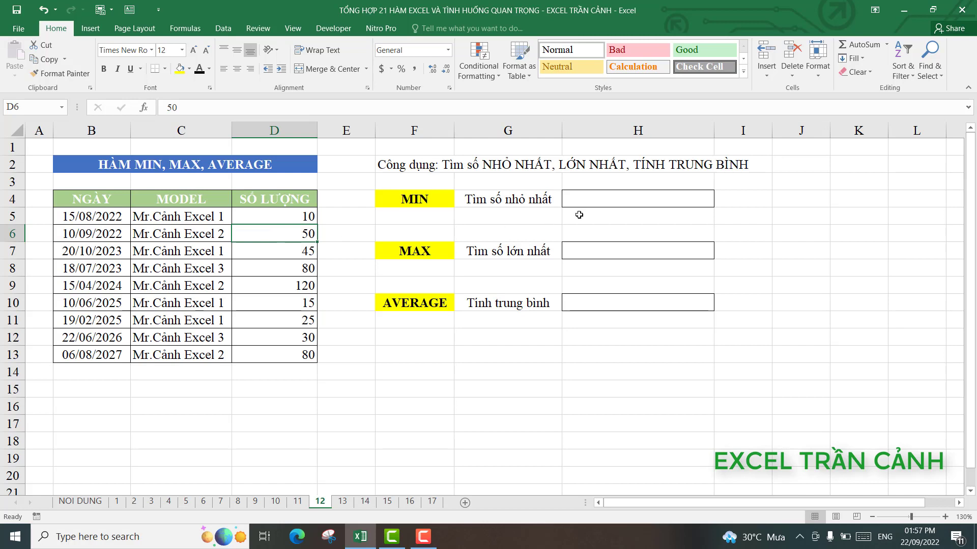
click(624, 201)
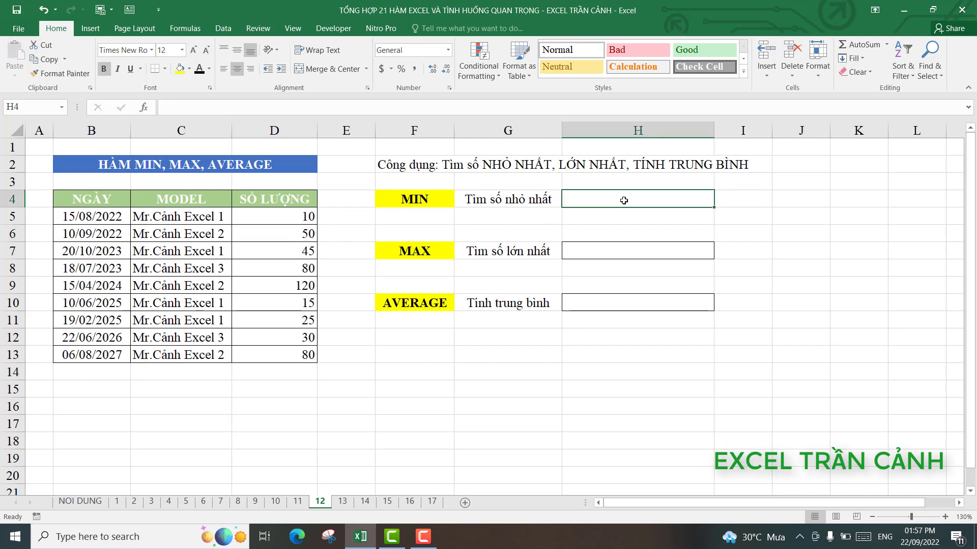
text(=)
key(Escape)
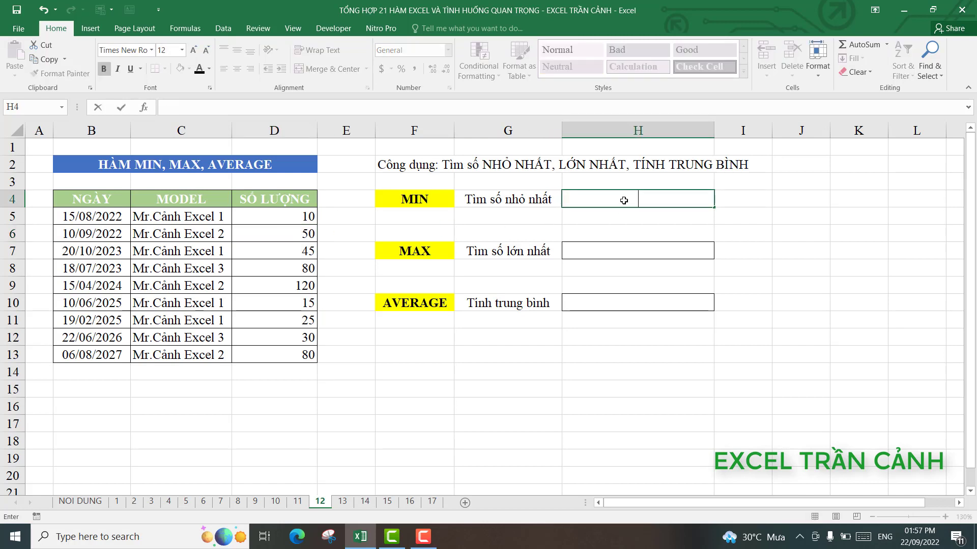
click(635, 285)
- Set the font colour of H4:H10 to Automatic, then begin =MIN( in H4
drag(640, 192, 640, 300)
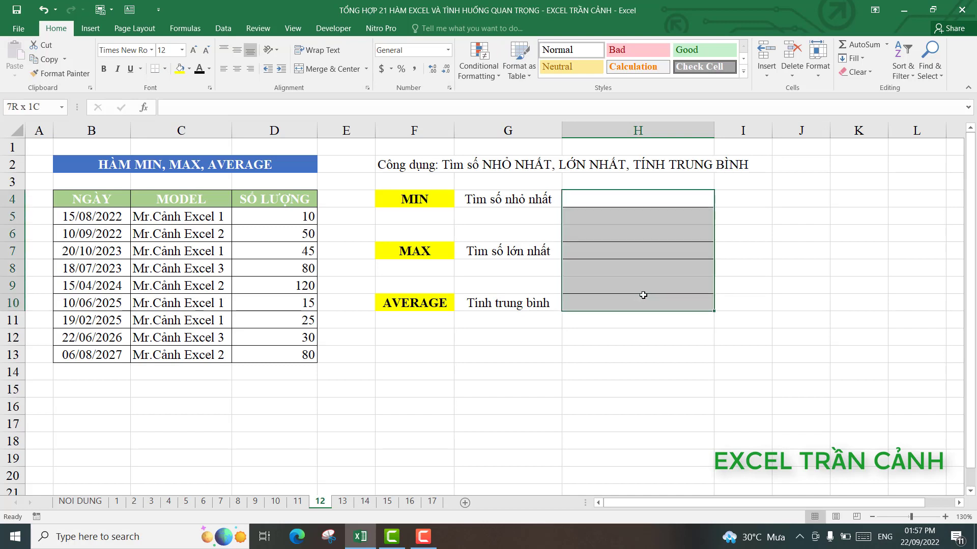
click(209, 69)
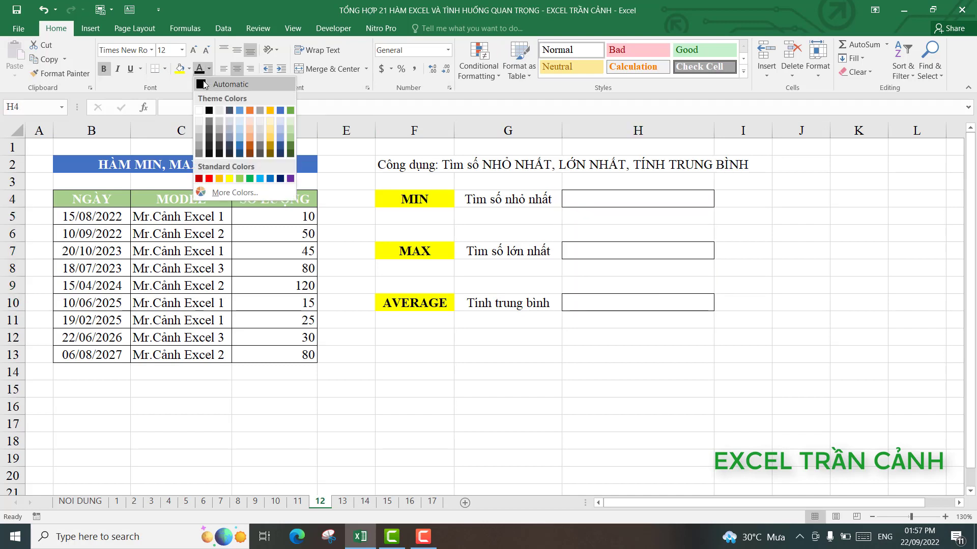
click(204, 85)
click(642, 196)
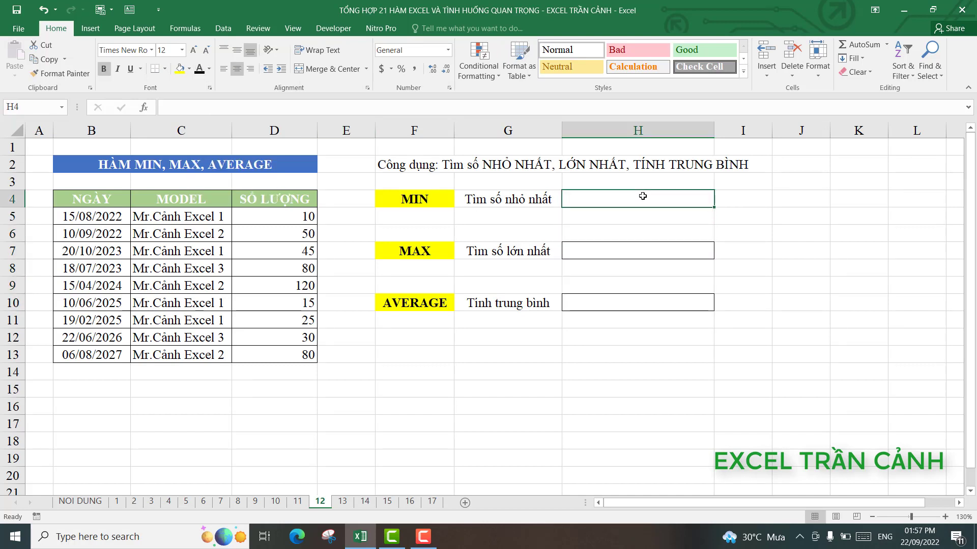
text(=min)
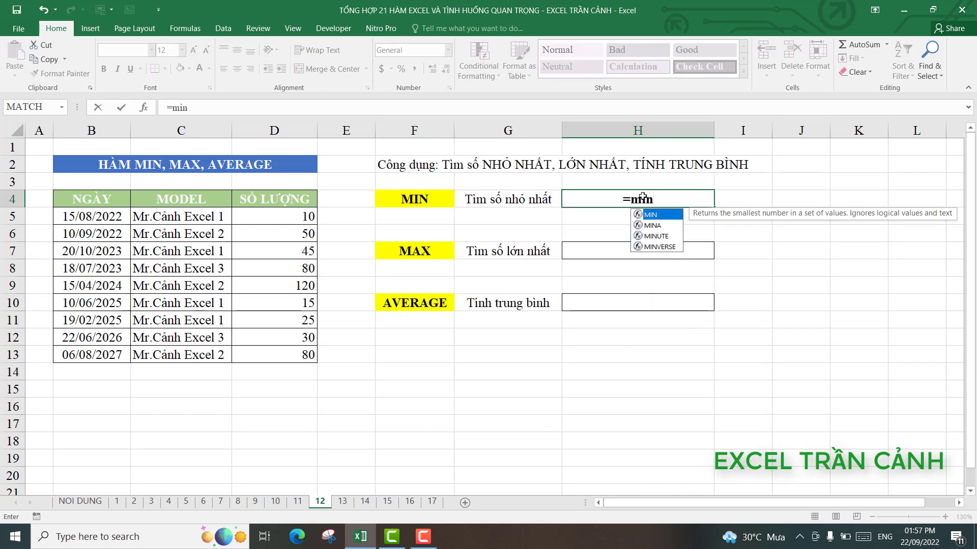
text(()
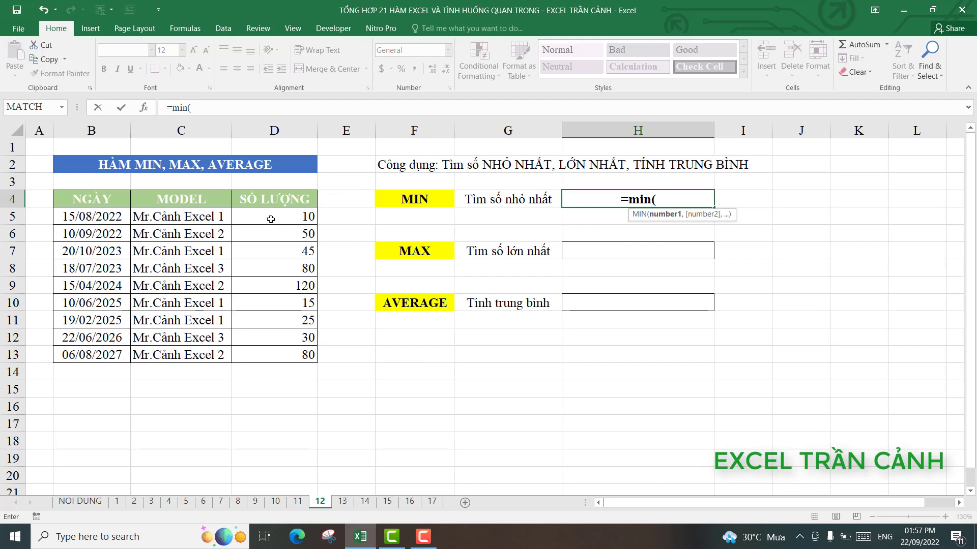
- Complete =MIN(D5:D13) in H4 (10) and enter =MAX(D5:D13) in H7 (120)
drag(273, 212, 274, 352)
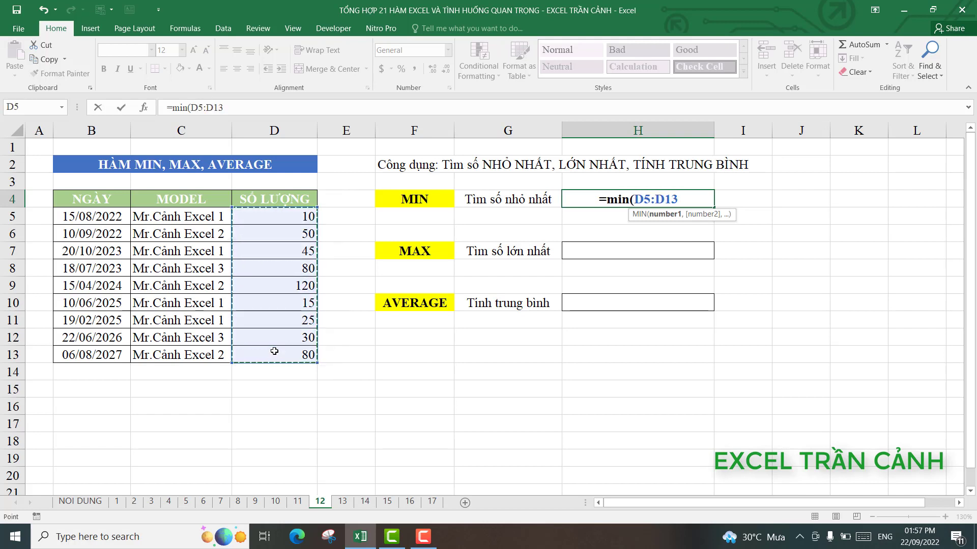
key(Return)
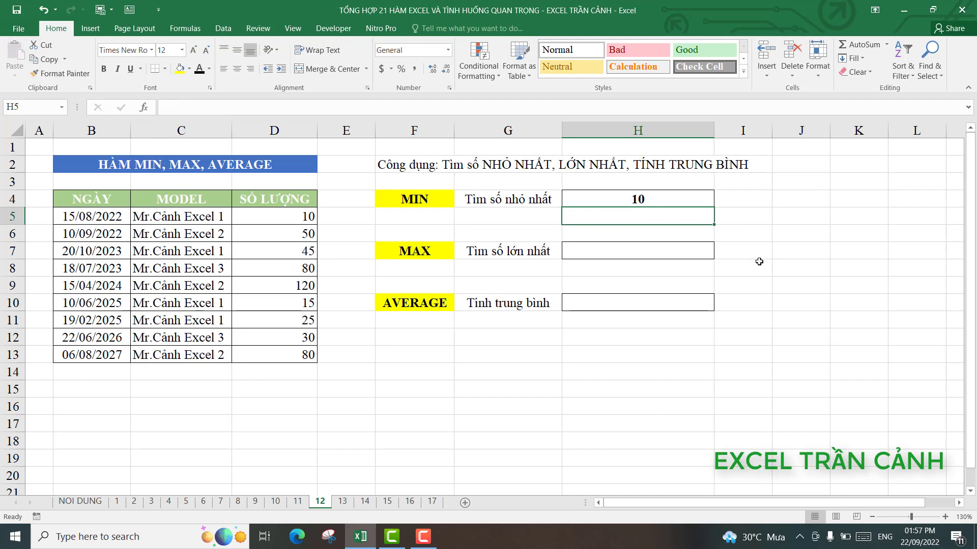
click(624, 249)
text(=)
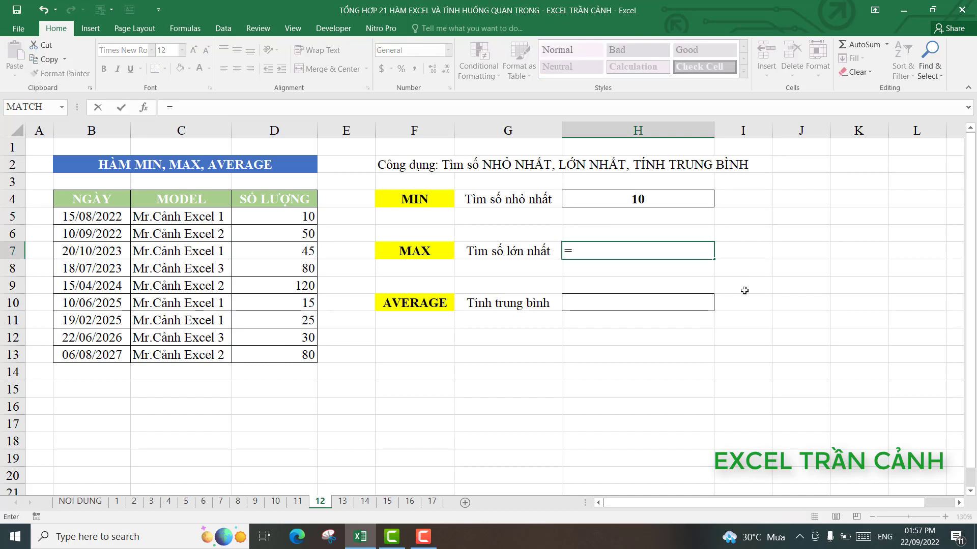
text(max)
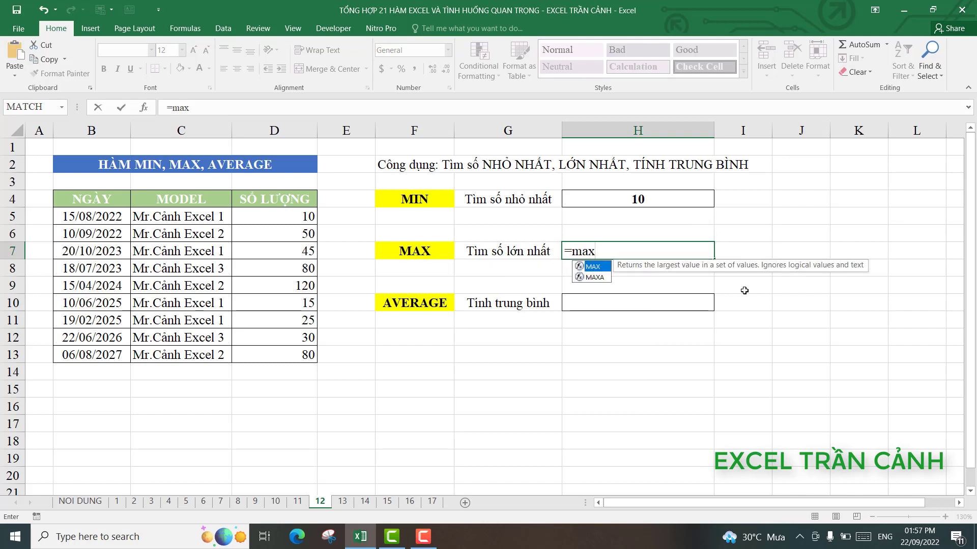
text(()
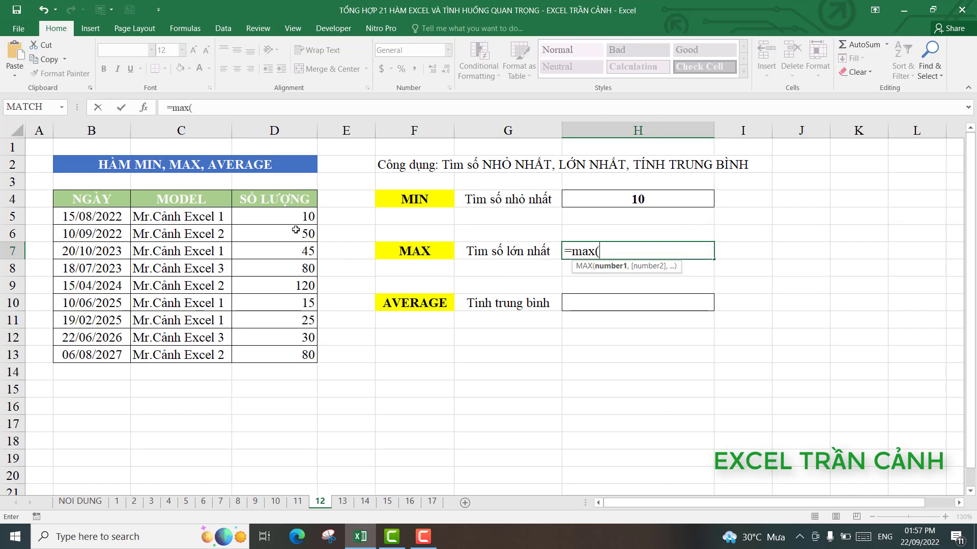
drag(288, 217, 304, 355)
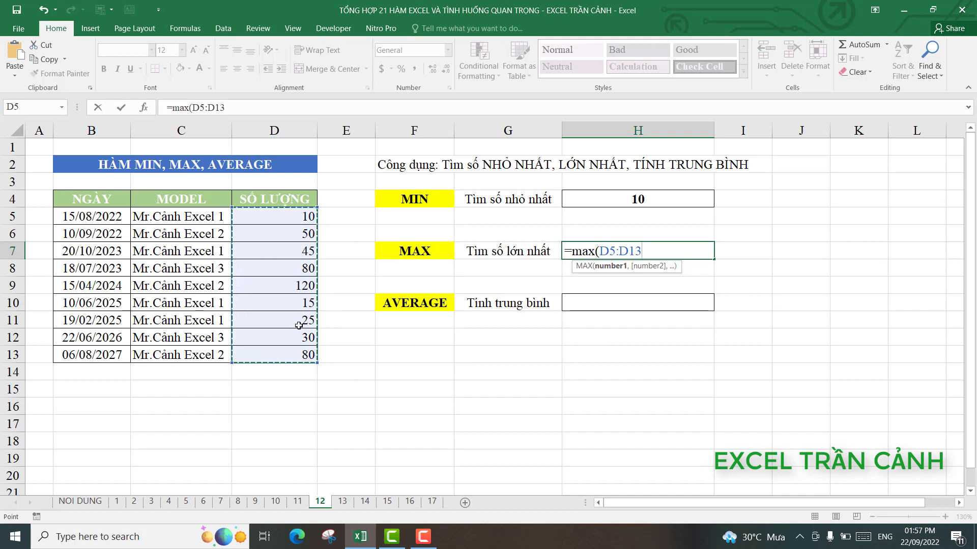
key(Return)
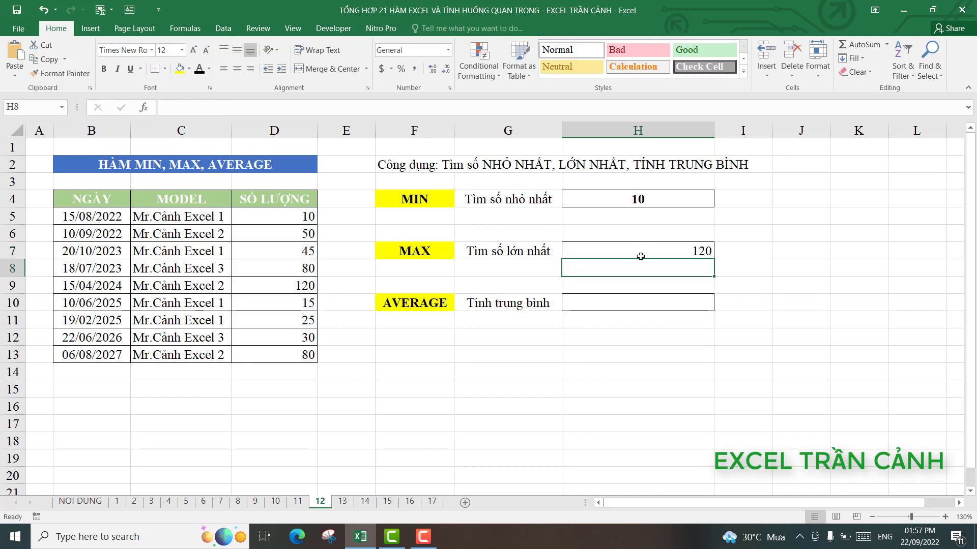
click(641, 247)
click(608, 306)
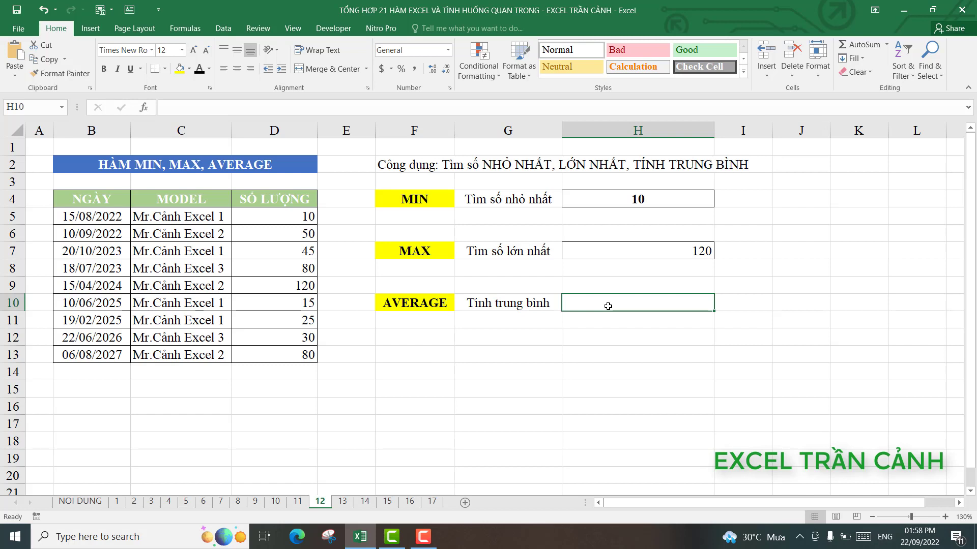
- Enter =AVERAGE(D5:D13) in H10, giving 50.5555556, then switch to sheet 13
text(=)
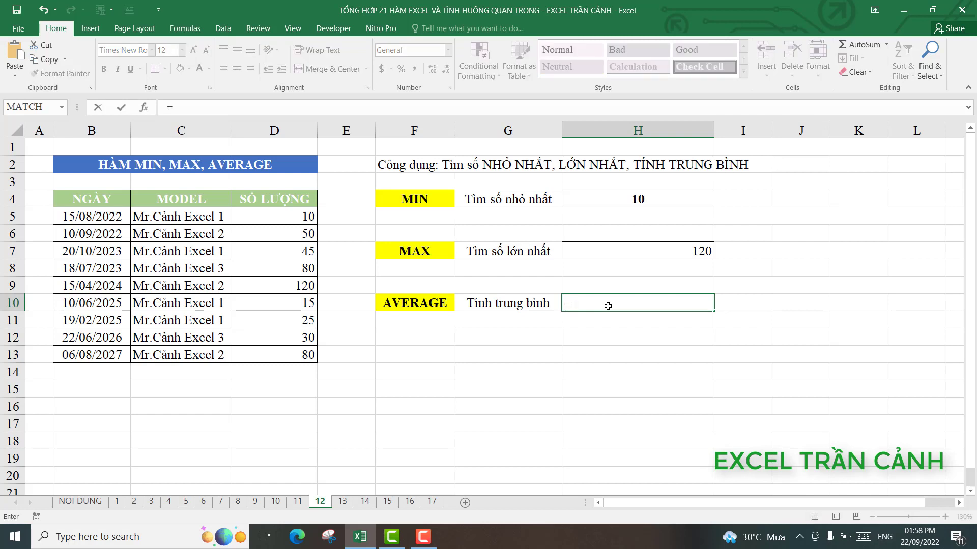
text(aver)
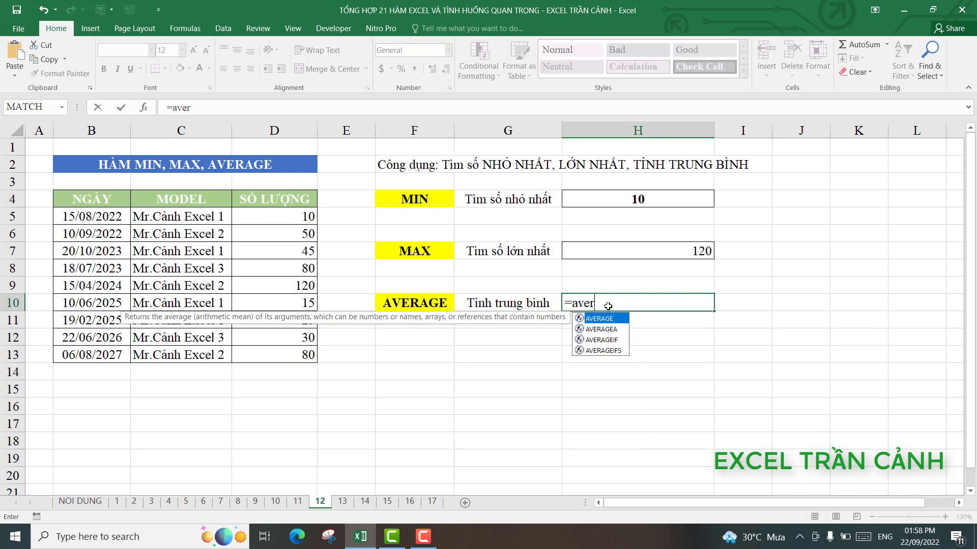
text(eg)
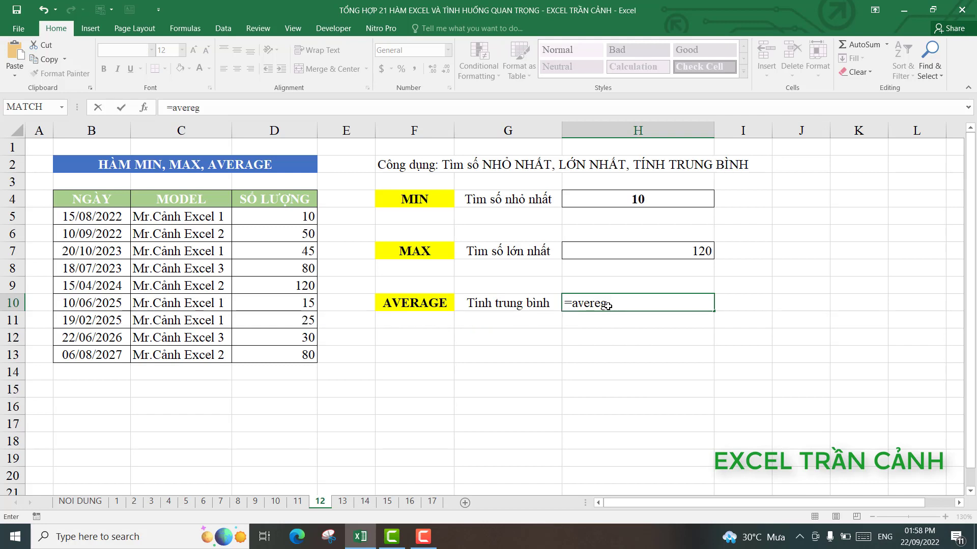
key(BackSpace)
key(BackSpace)
text(ag)
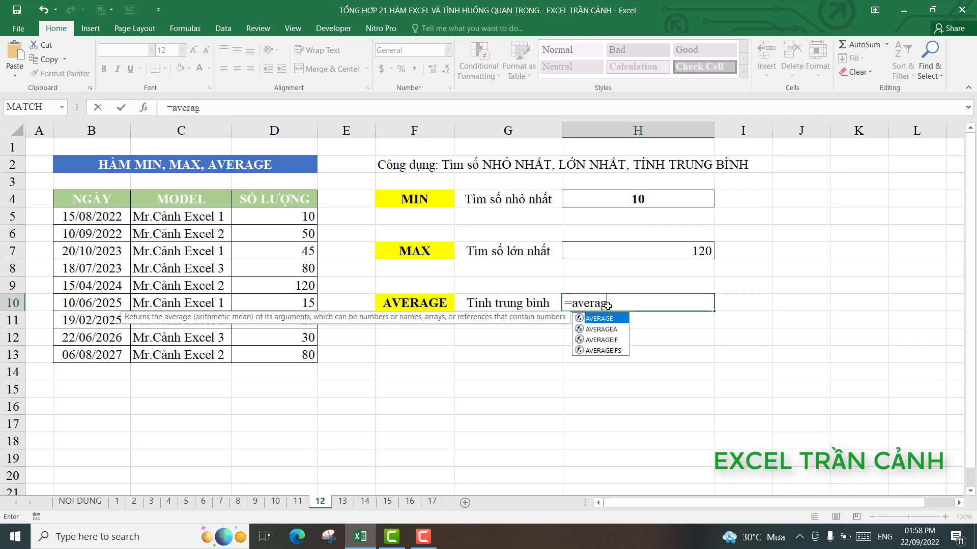
text(e()
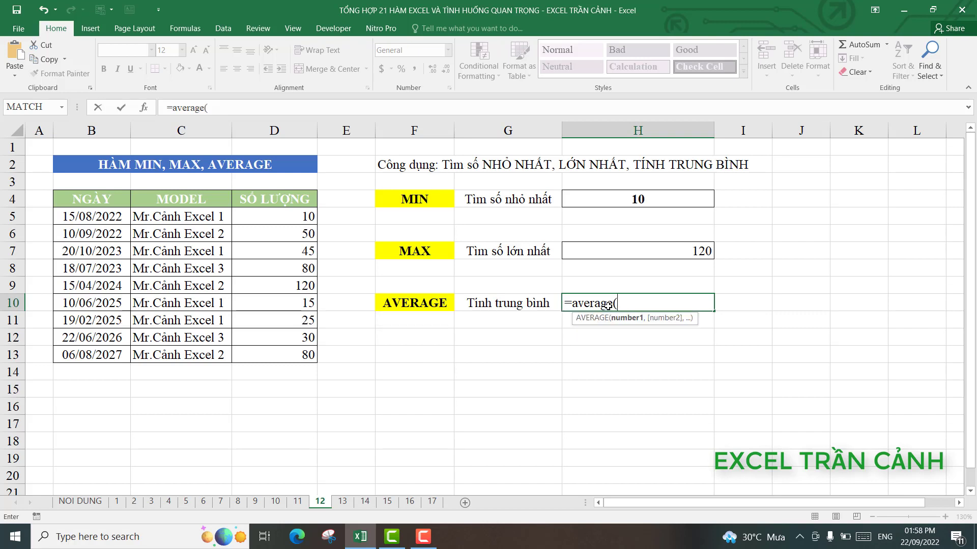
drag(288, 213, 299, 355)
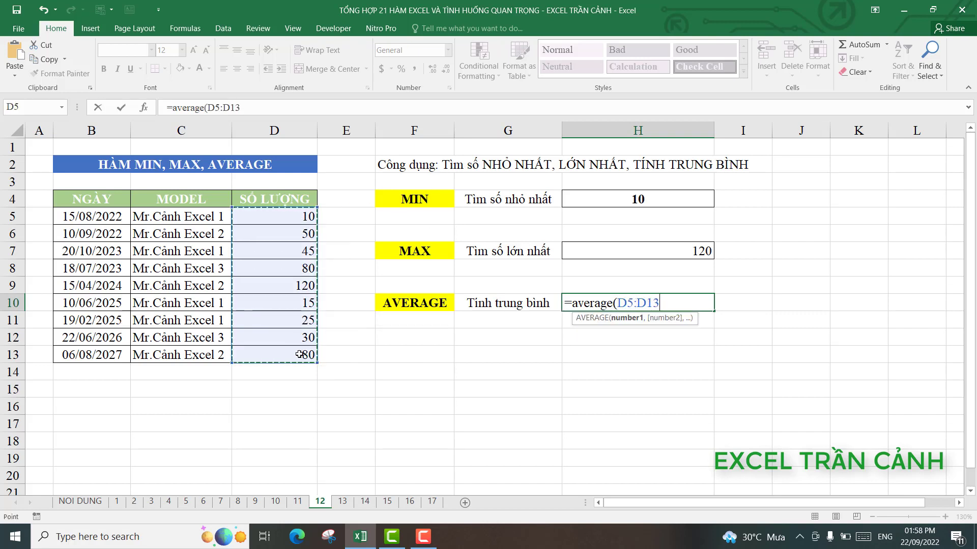
key(Return)
click(682, 303)
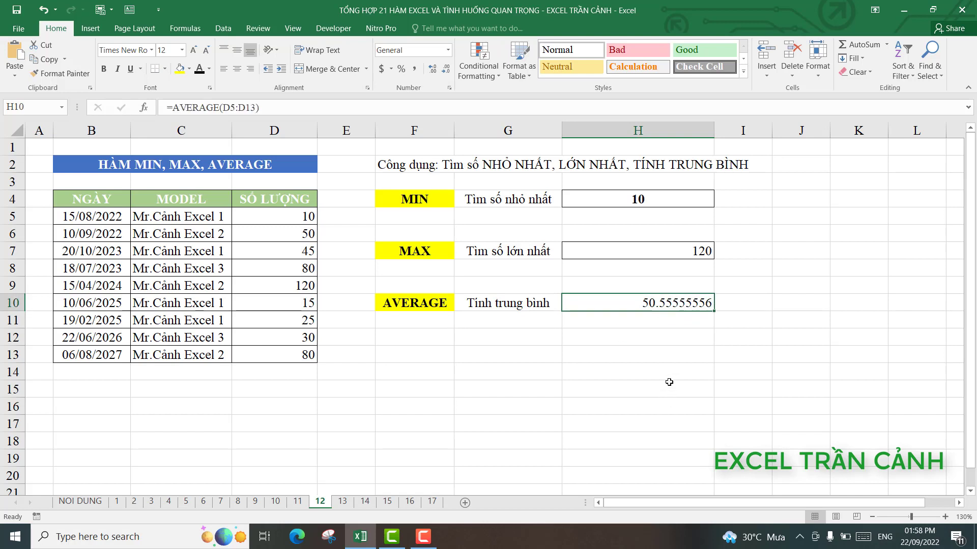
click(343, 501)
click(421, 379)
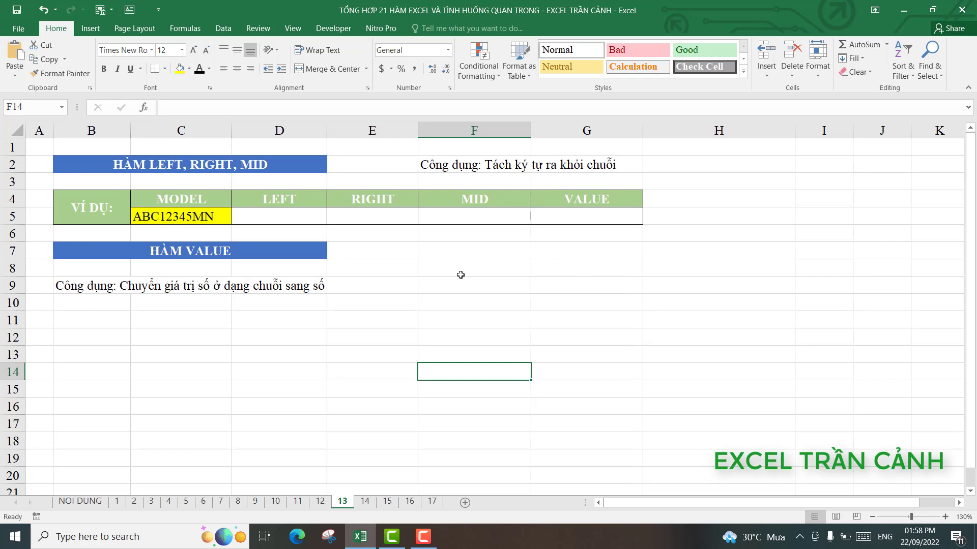
- Enter =LEFT(C5,3) in D5 so it shows ABC from the model code
click(205, 220)
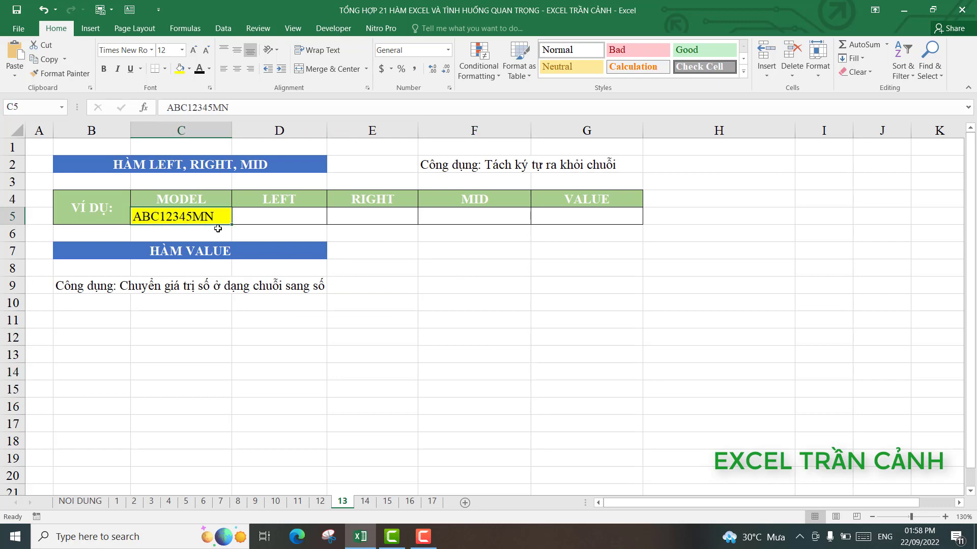
click(285, 213)
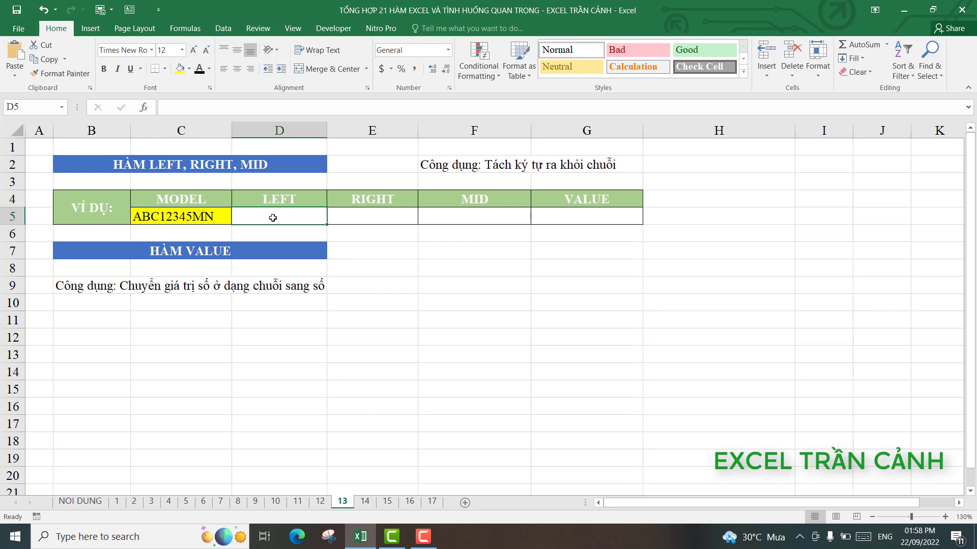
text(=)
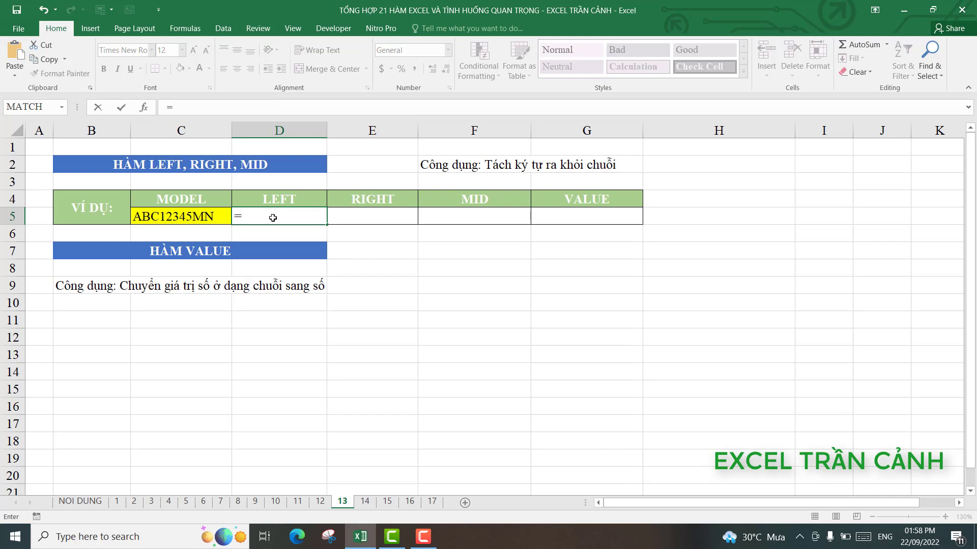
text(left)
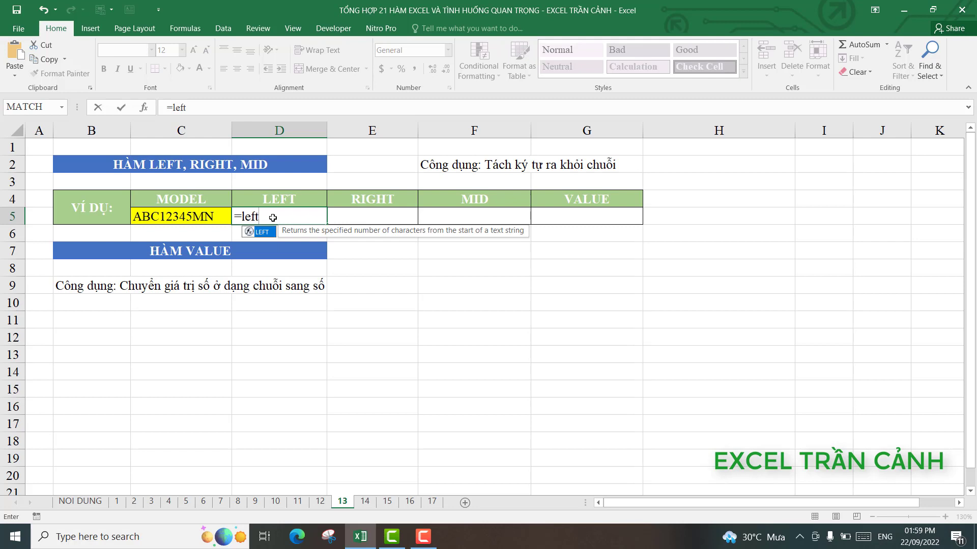
text(()
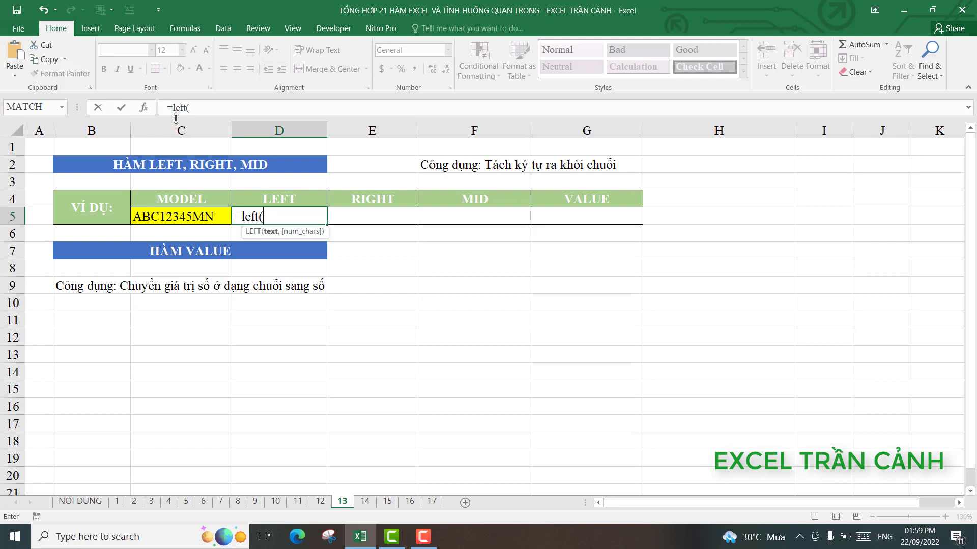
click(144, 107)
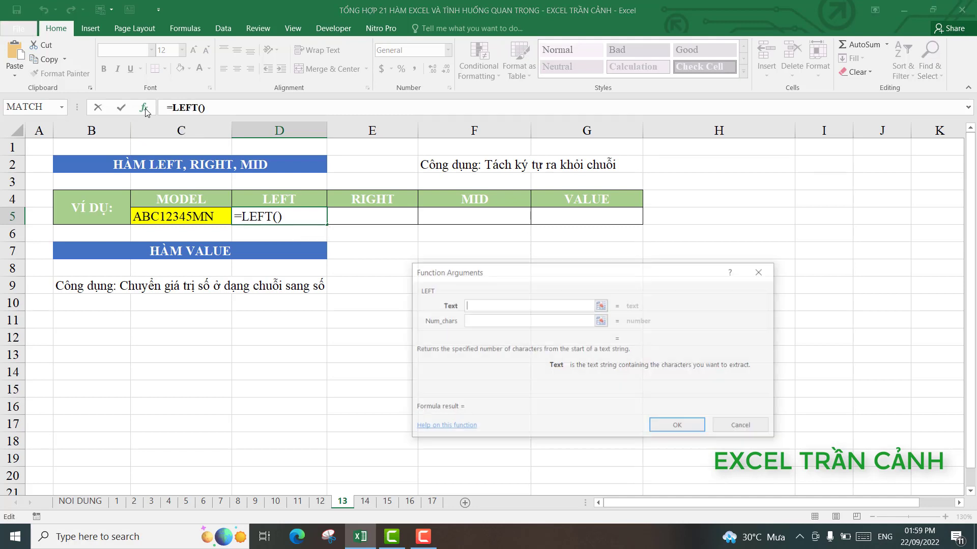
drag(520, 277, 481, 255)
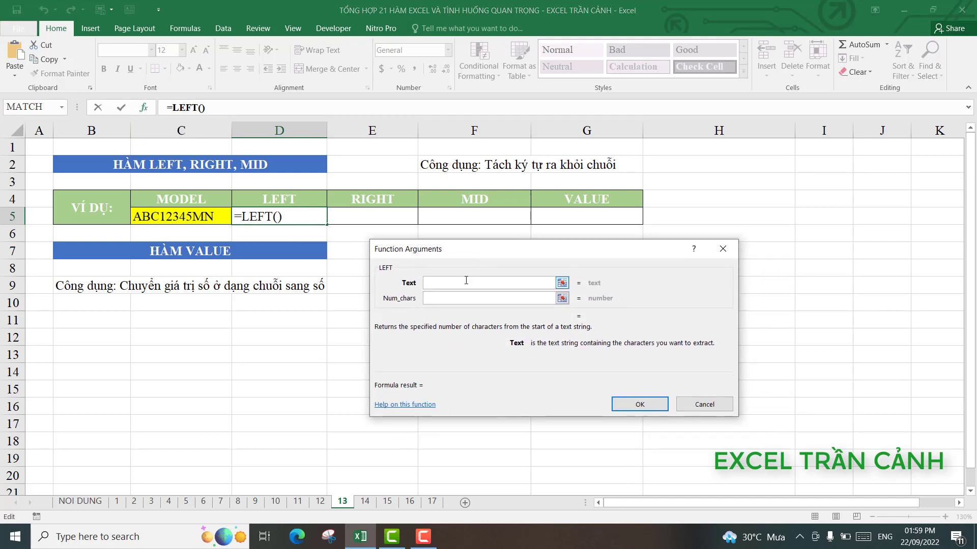
click(214, 220)
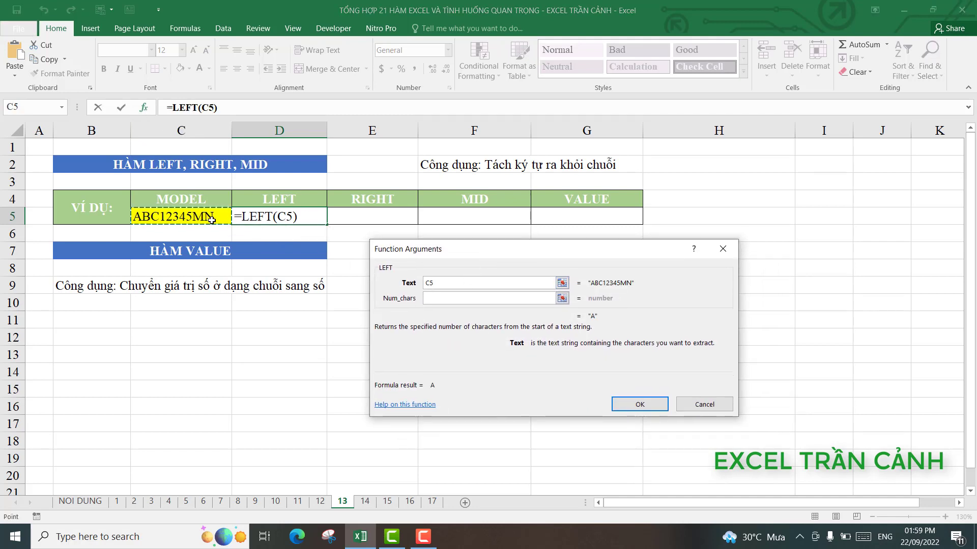
click(460, 300)
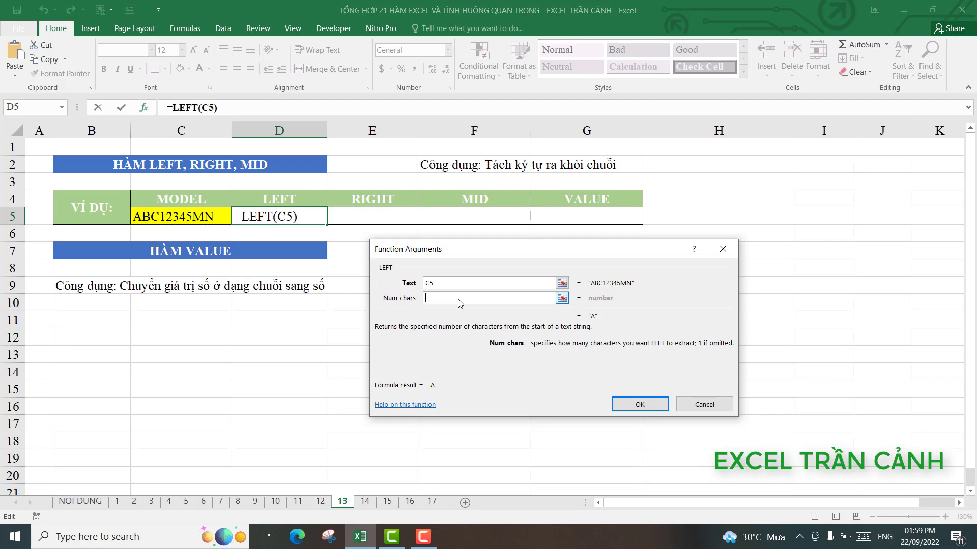
text(,3)
key(Return)
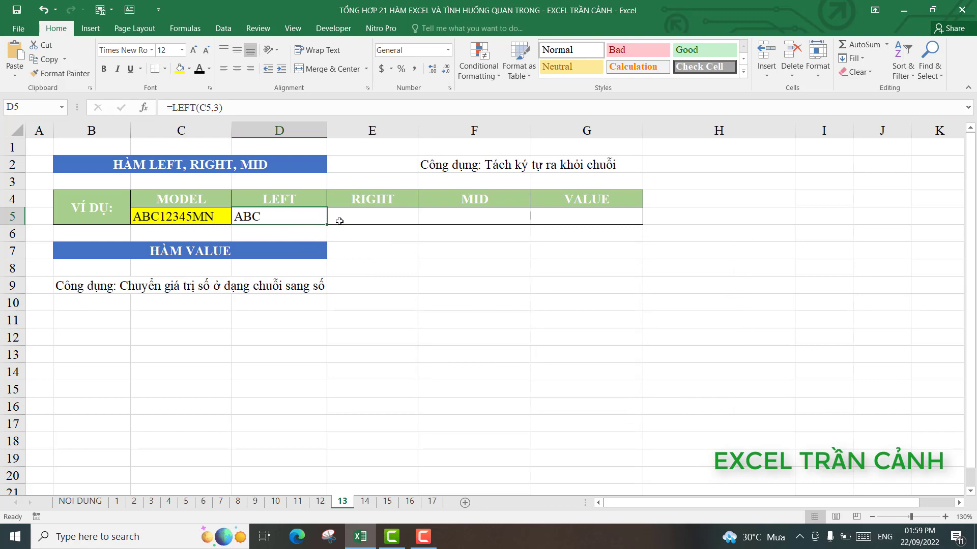
- Enter =RIGHT(C5,2) in E5 through Function Arguments so it displays MN
click(373, 220)
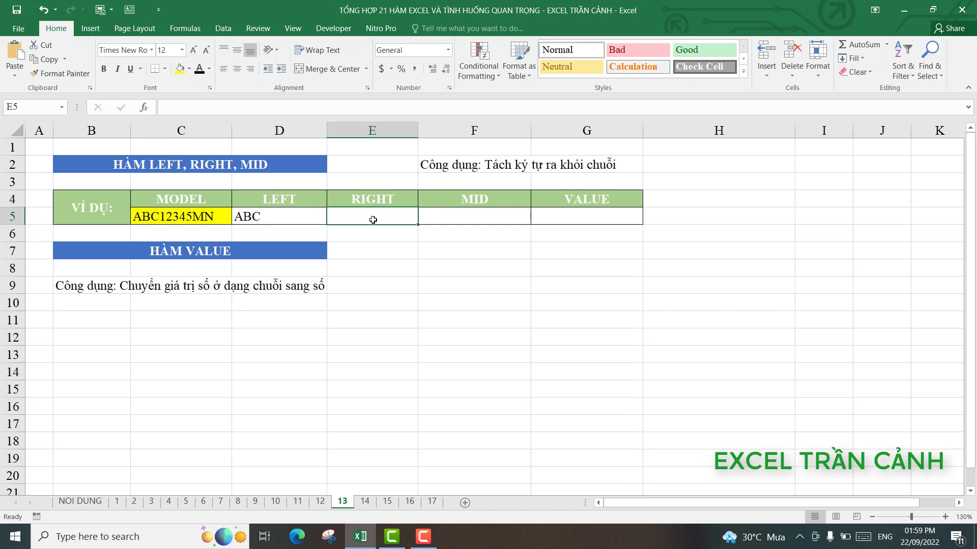
text(=)
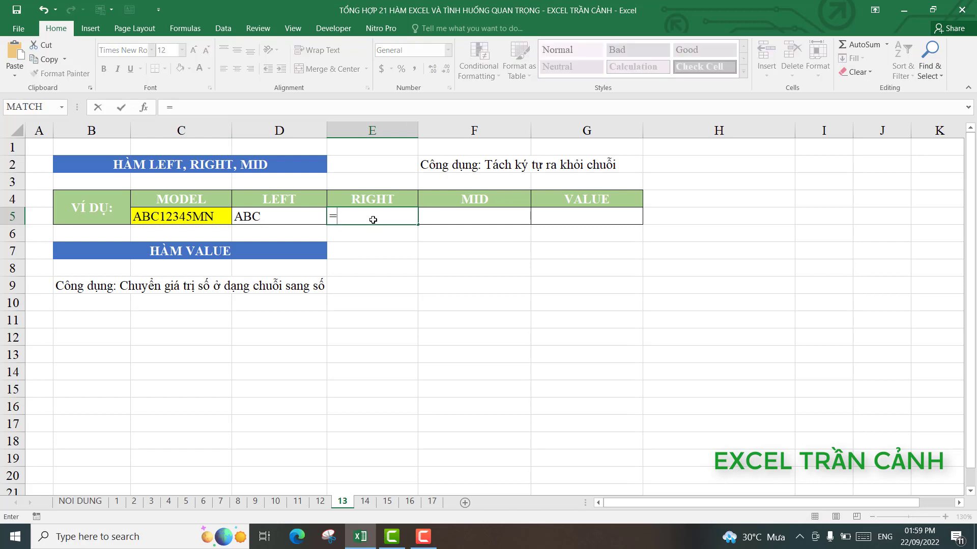
text(right)
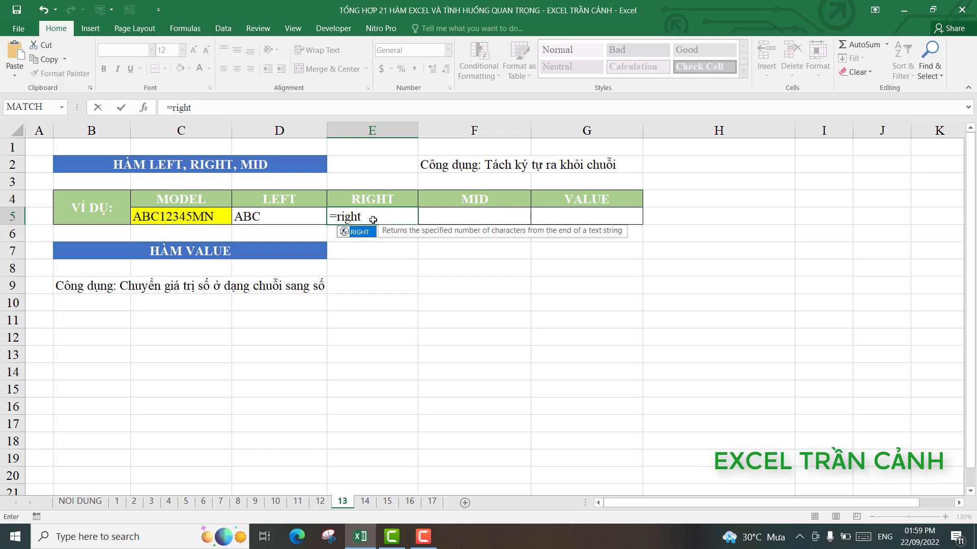
text(()
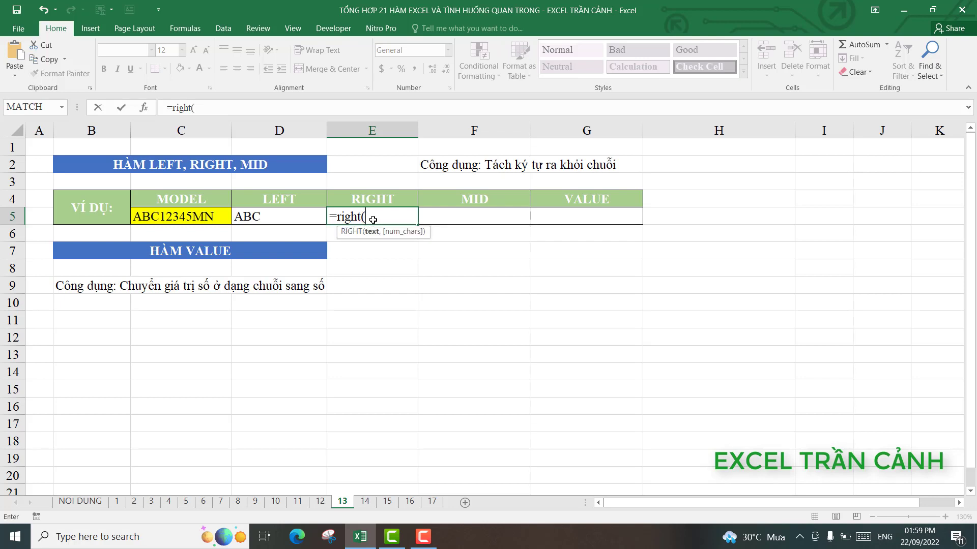
click(144, 108)
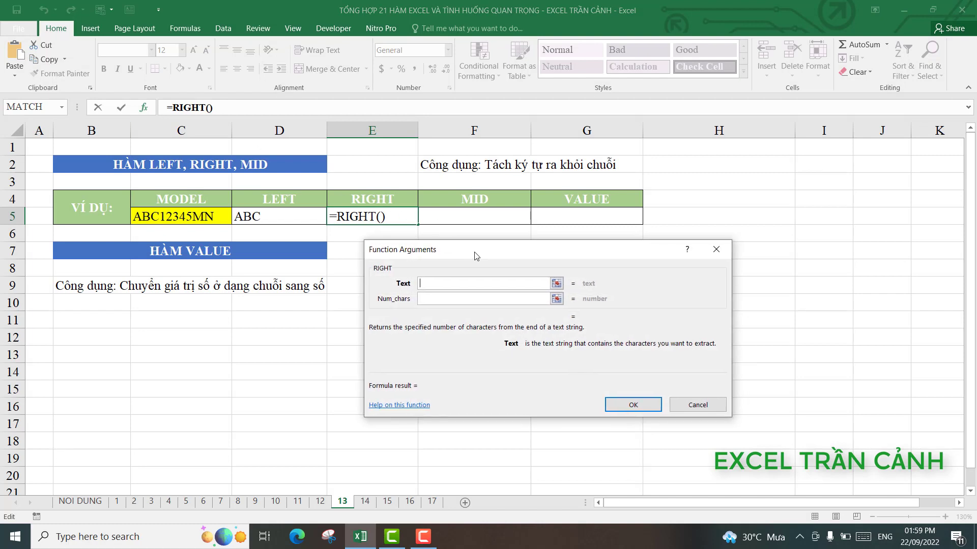
drag(476, 256, 475, 256)
click(199, 218)
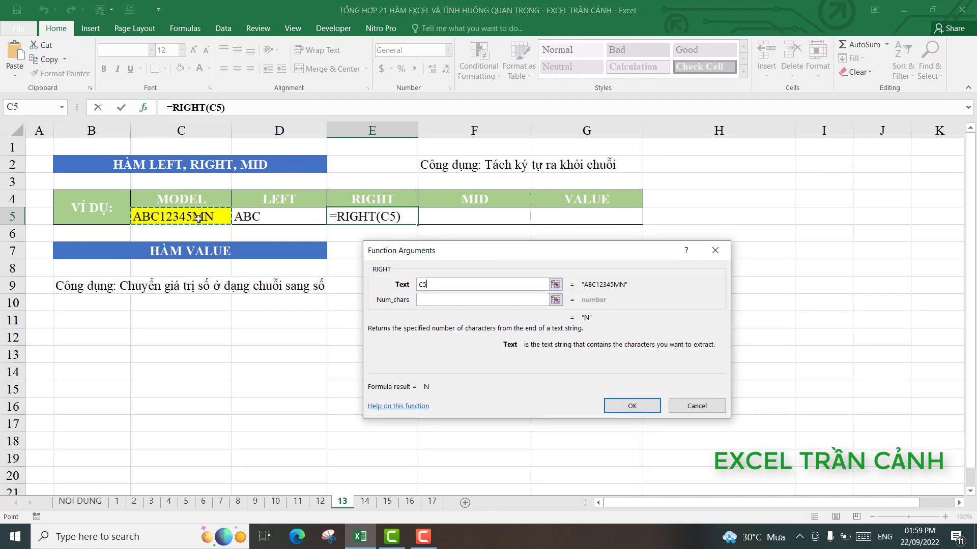
click(459, 301)
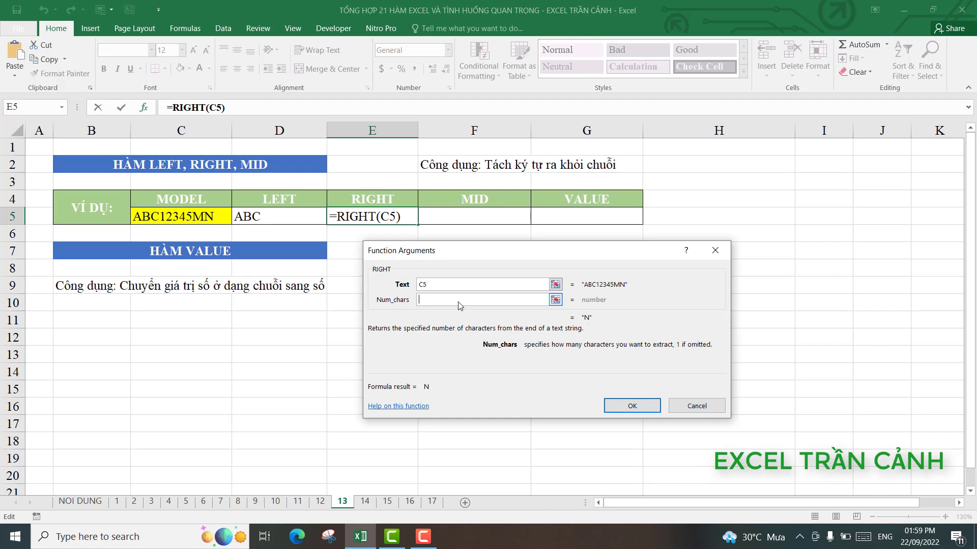
text(,2)
key(Return)
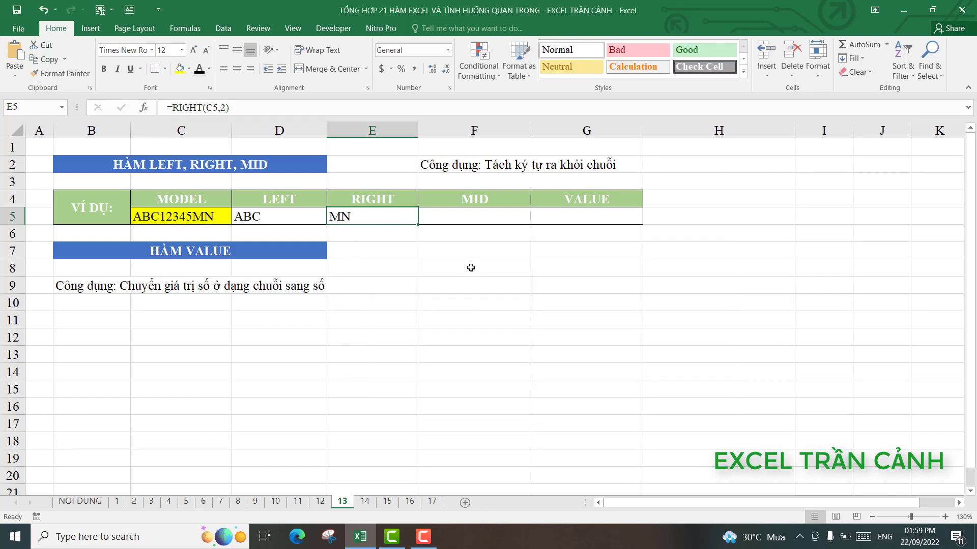
click(482, 221)
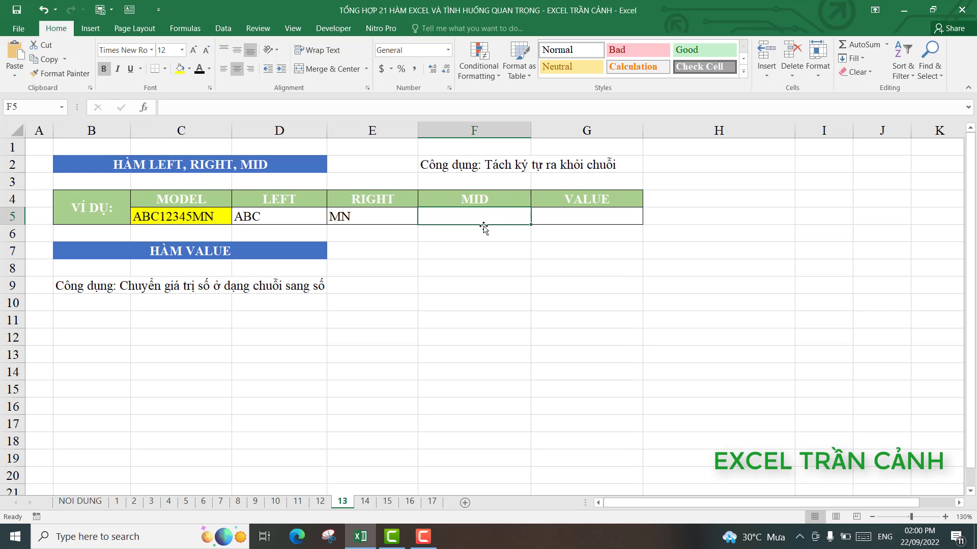
- Build =MID(C5,4,5) in F5 through Function Arguments so it displays 12345
text(=)
text(mi)
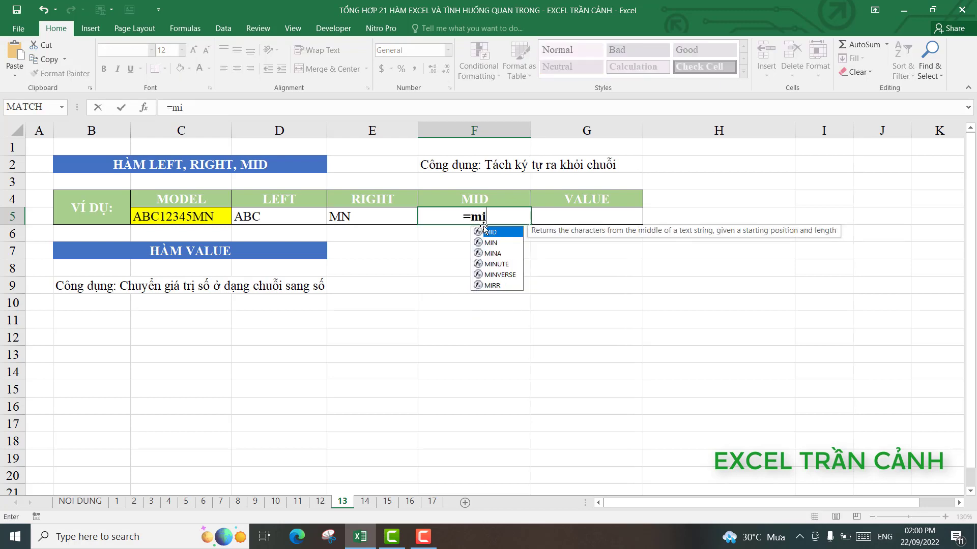
text(d()
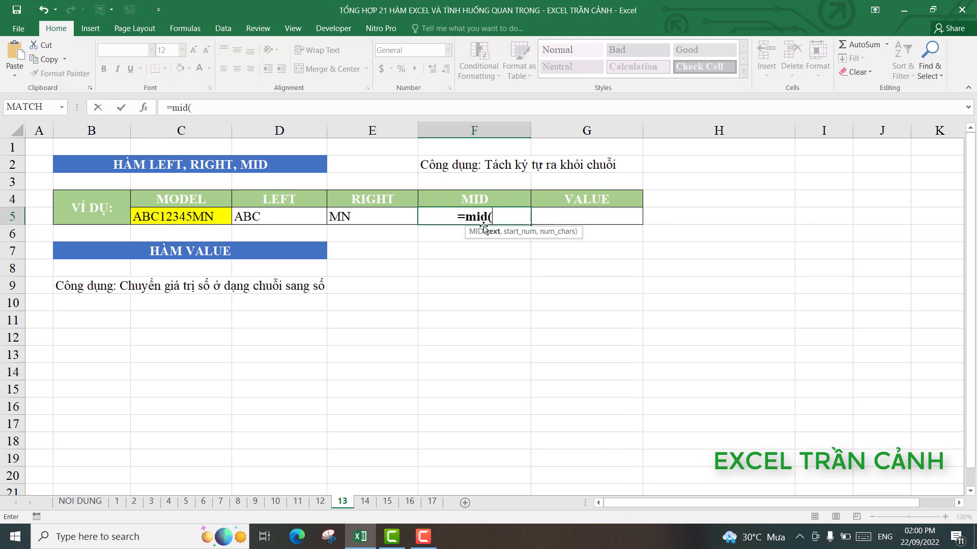
click(143, 107)
drag(454, 244, 477, 251)
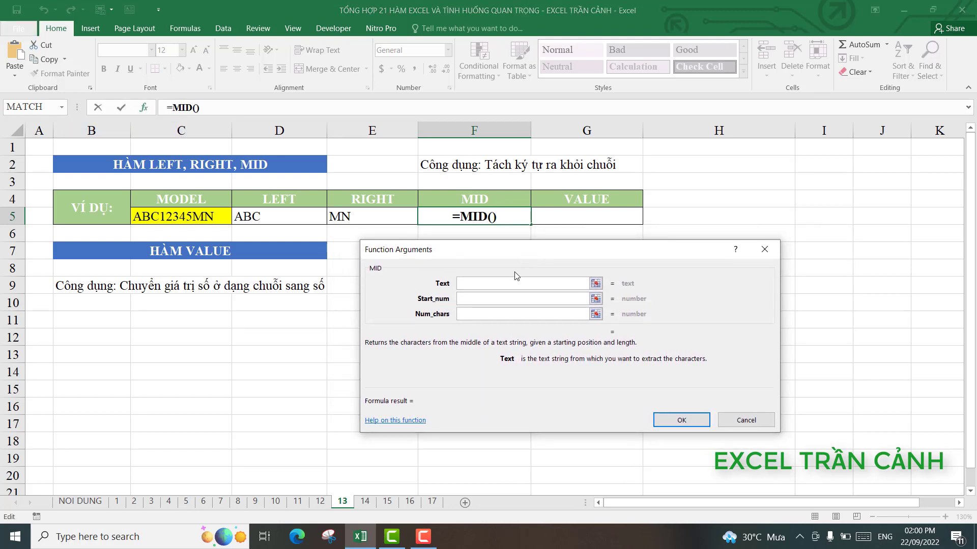
click(195, 219)
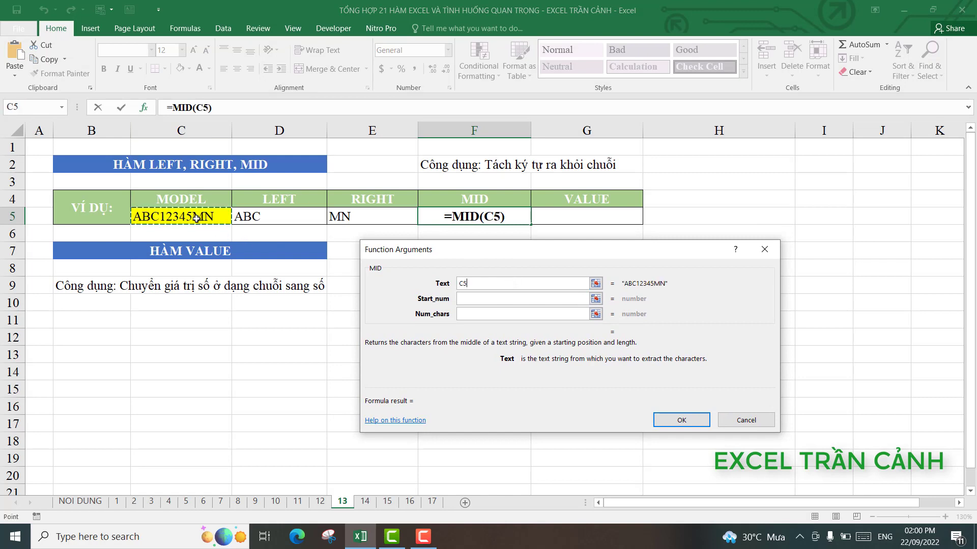
click(503, 304)
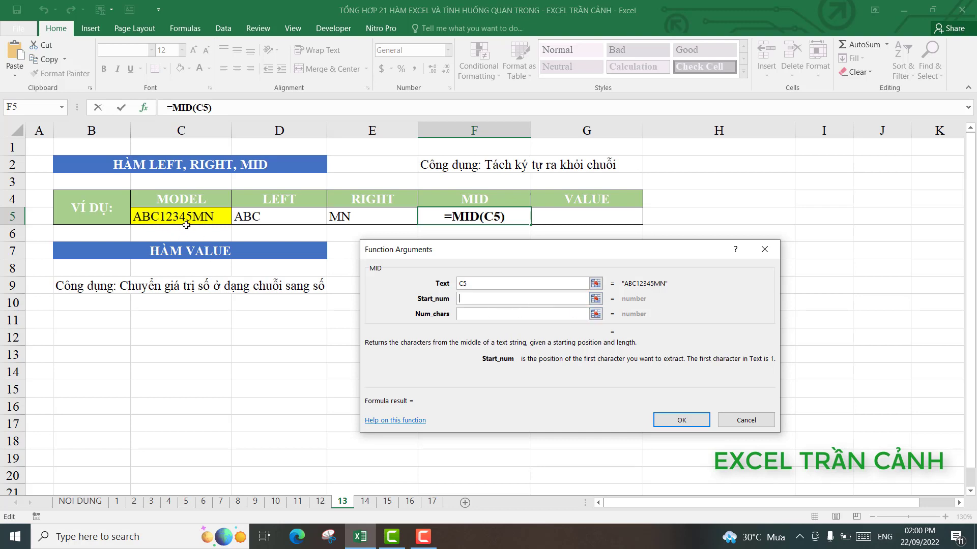
click(477, 303)
text(4)
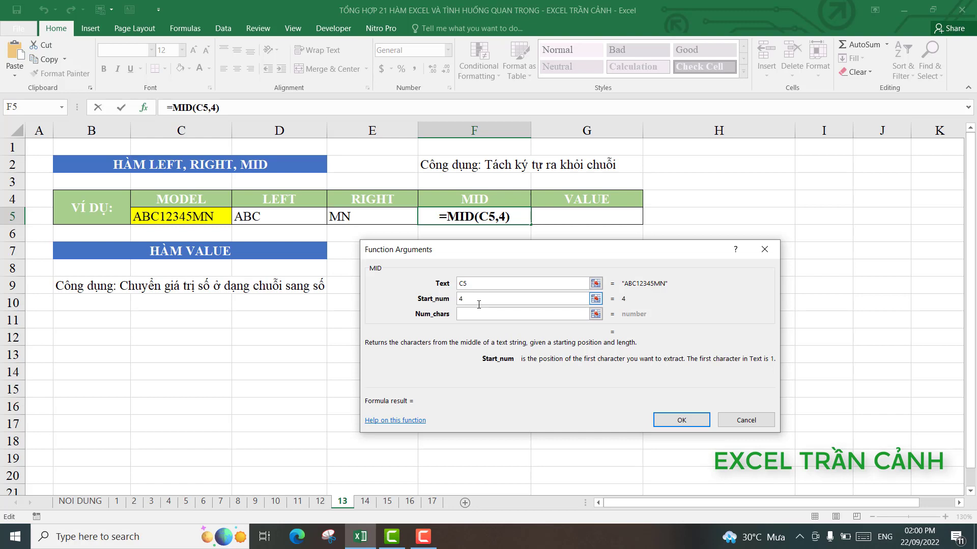
key(Tab)
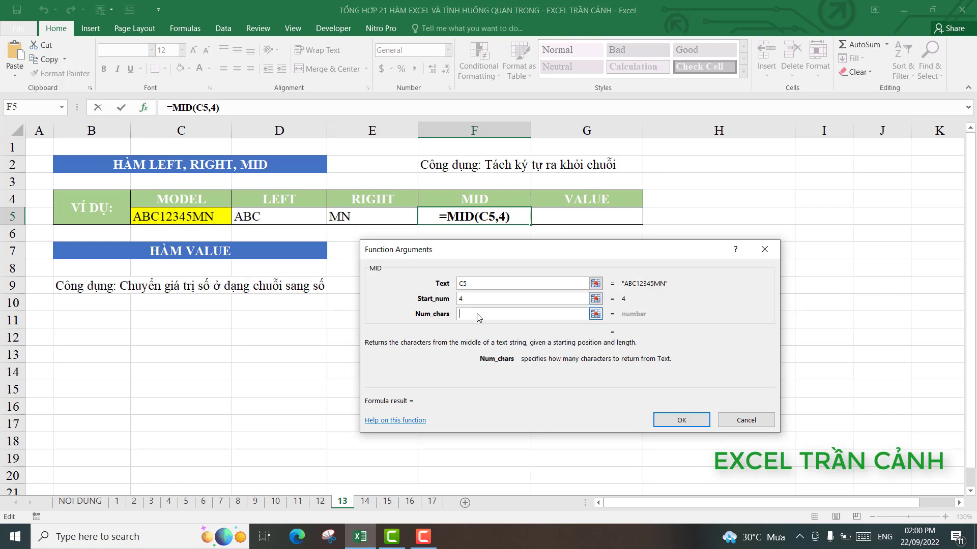
text(5)
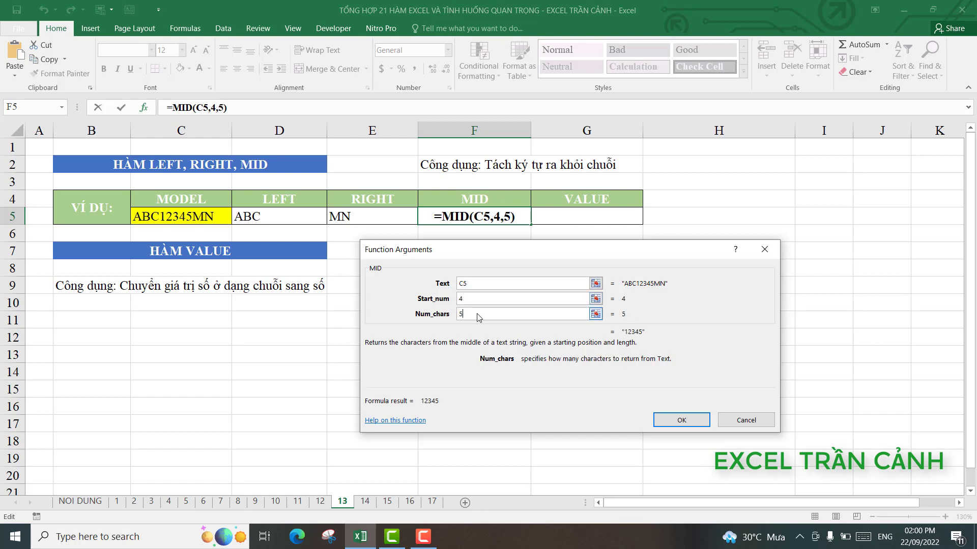
key(Return)
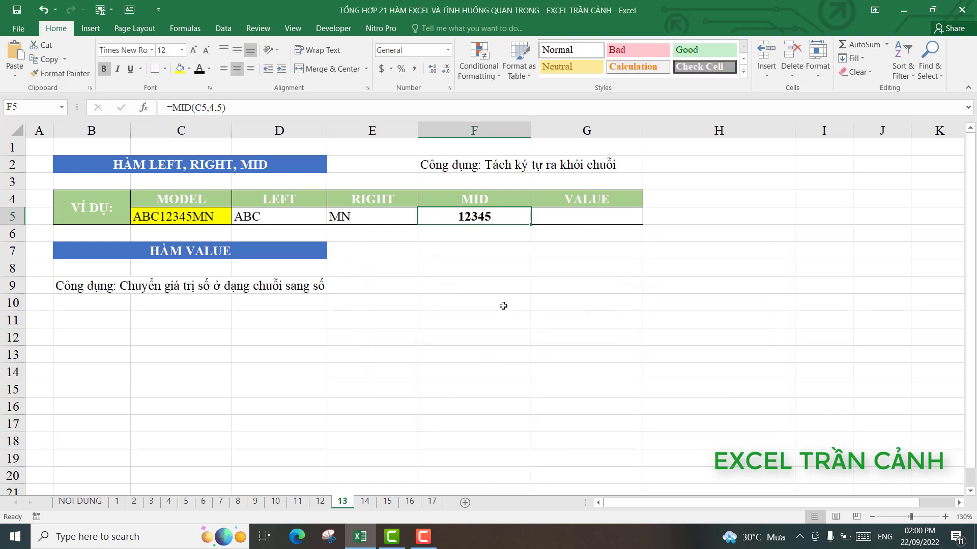
- Switch F5's MID result 12345 from centred to left-aligned
click(542, 280)
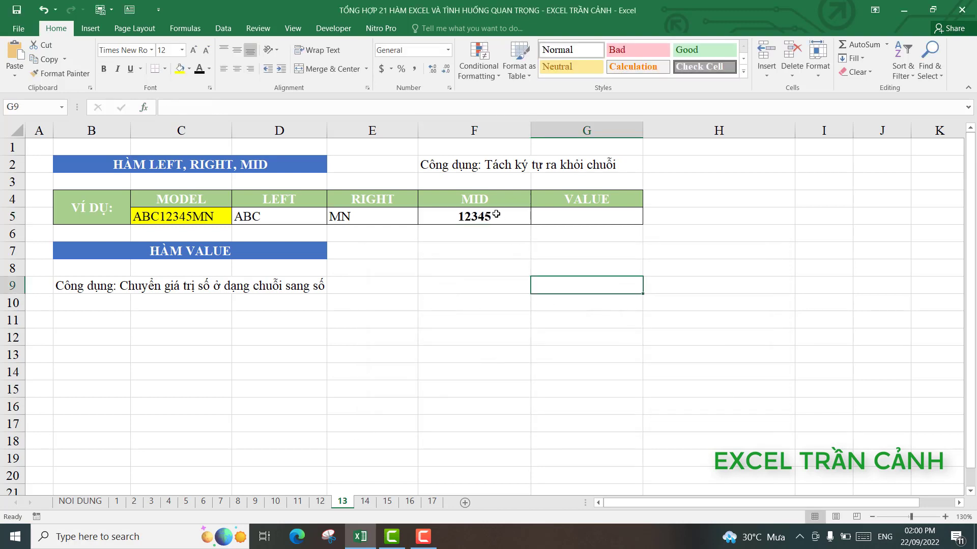
click(493, 214)
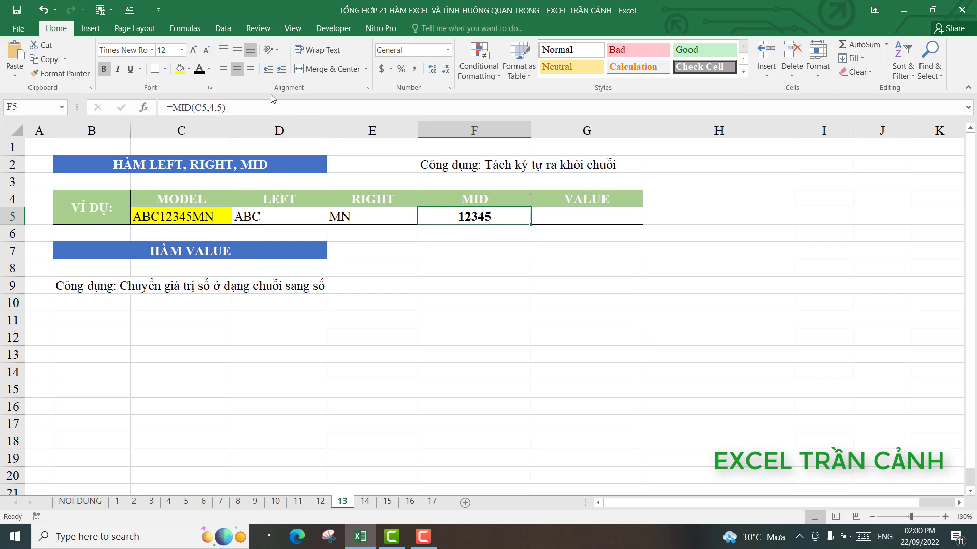
click(237, 69)
click(487, 307)
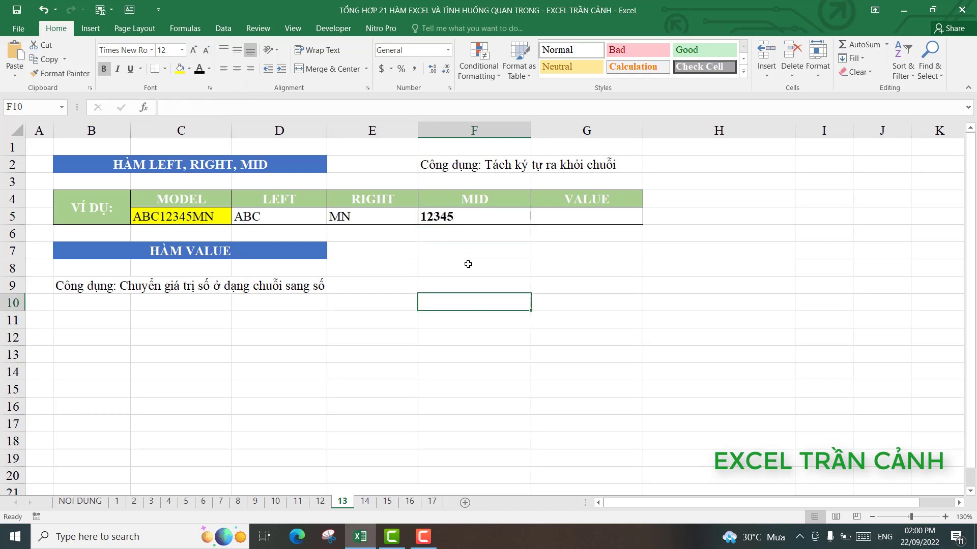
click(488, 285)
key(Up)
key(Up)
key(Up)
click(488, 284)
key(Up)
key(Up)
key(Up)
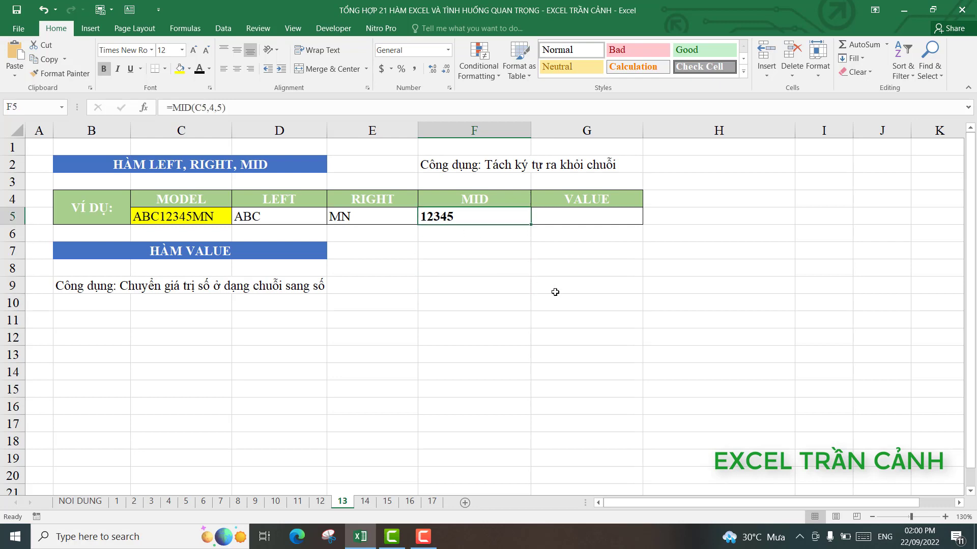
- Highlight the VALUE usage note in row 9 and select G5 under VALUE
click(581, 218)
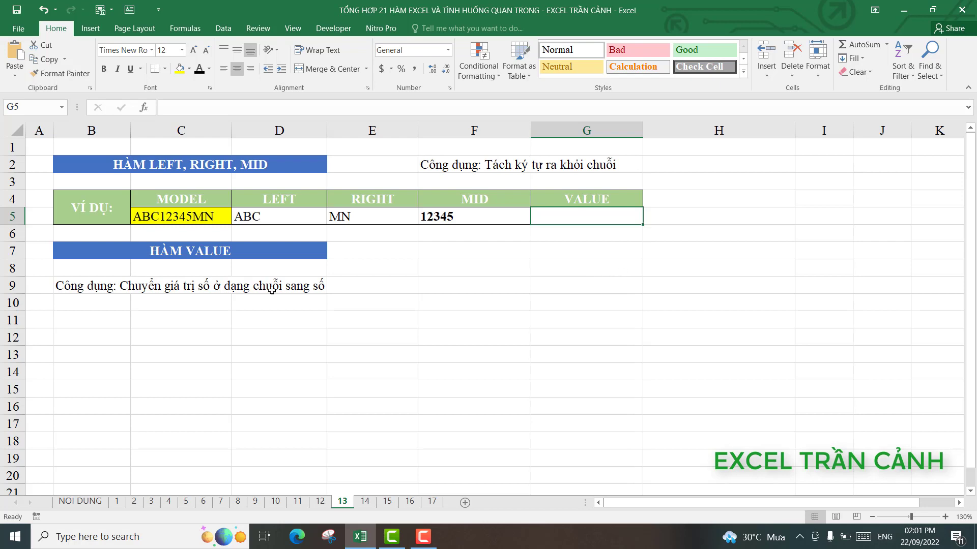
drag(151, 285, 285, 285)
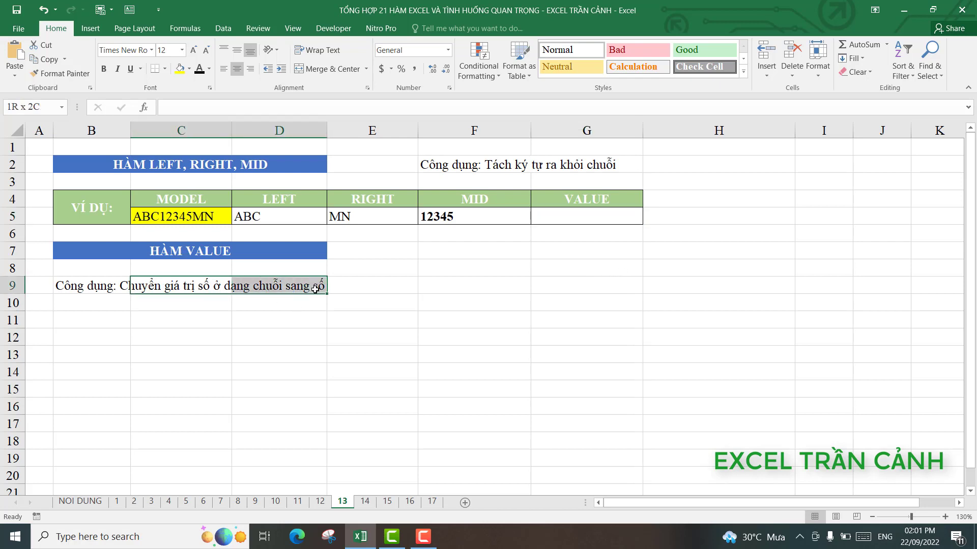
click(565, 226)
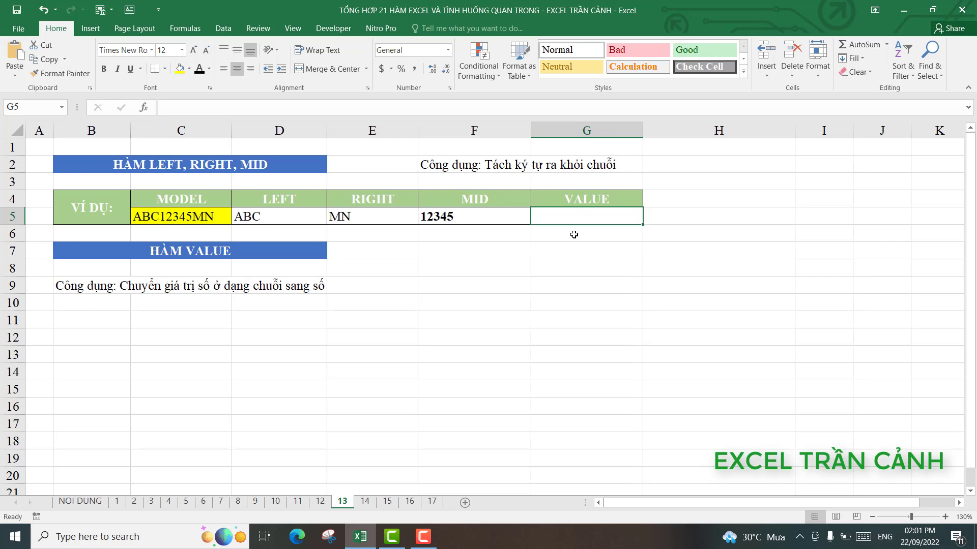
- Enter =VALUE(F5) in G5 and remove its centring so the number 12345 sits right
text(=)
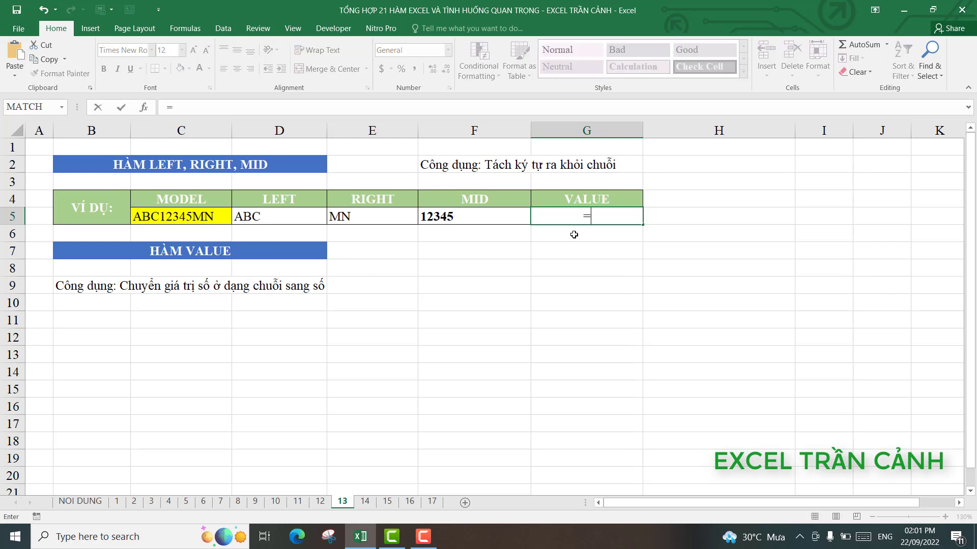
text(valu)
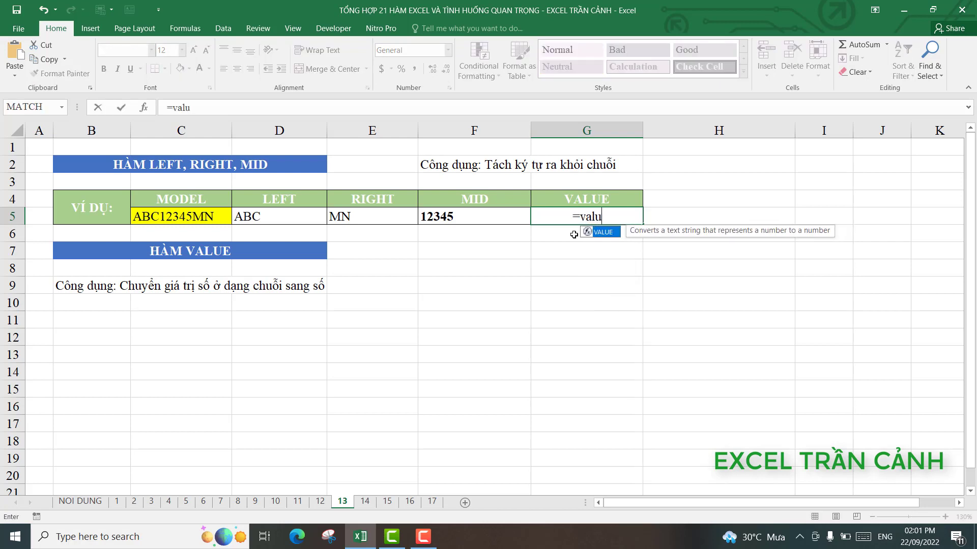
text(e()
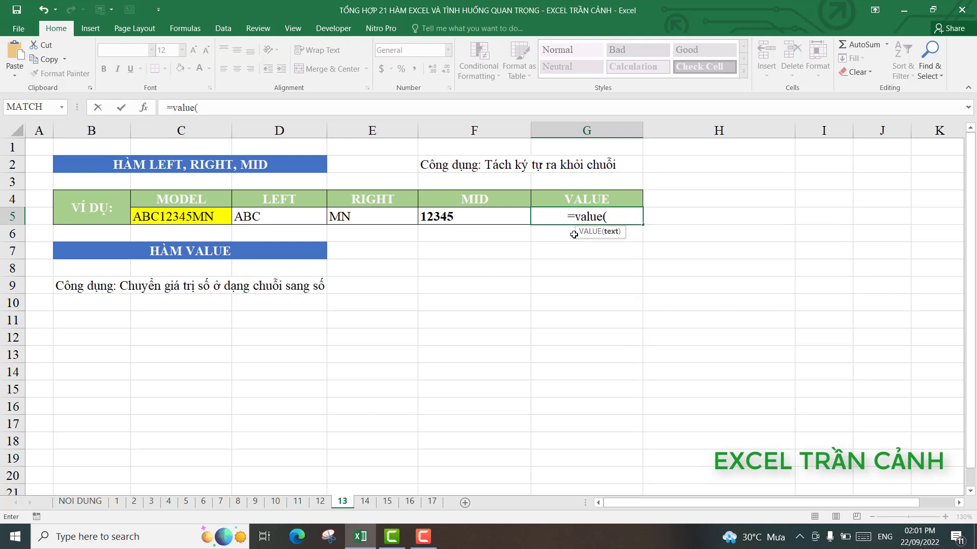
click(441, 220)
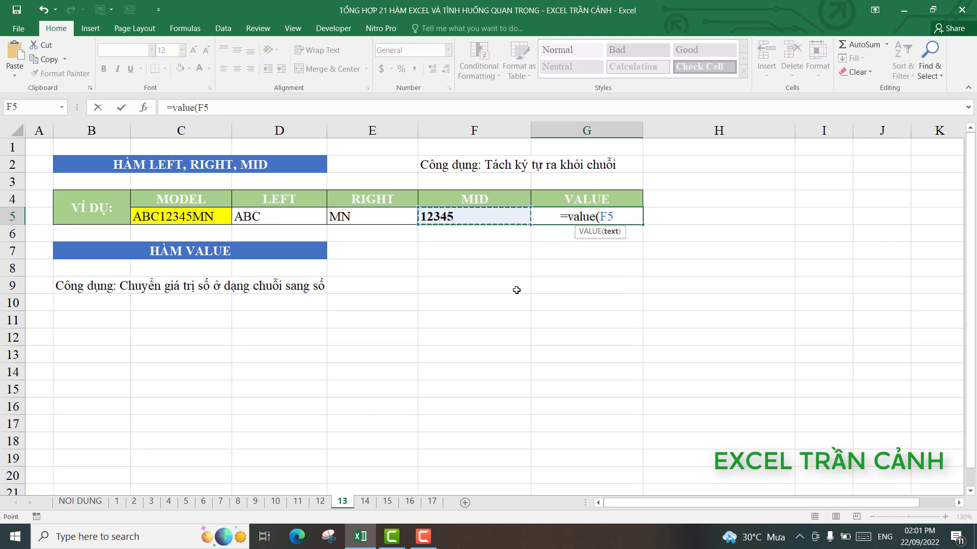
key(Return)
click(610, 217)
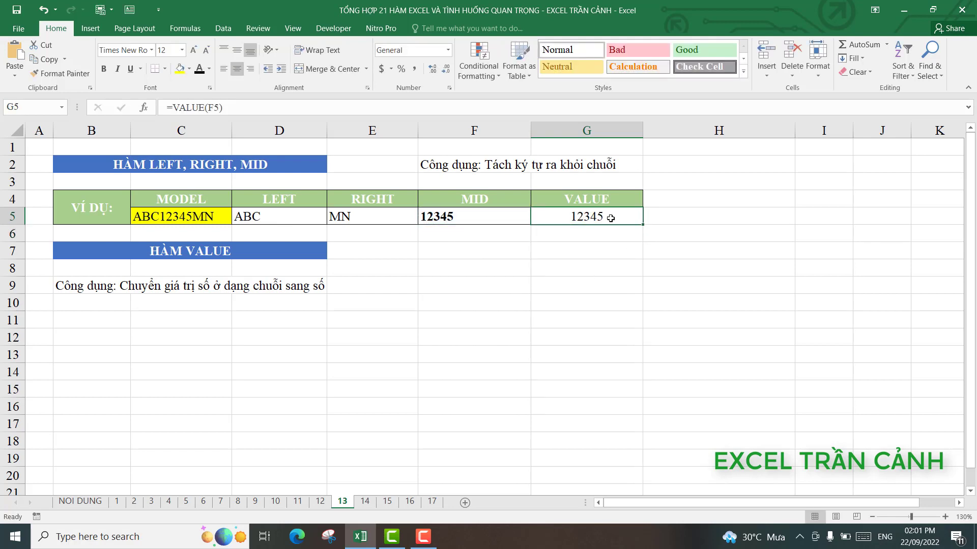
click(237, 69)
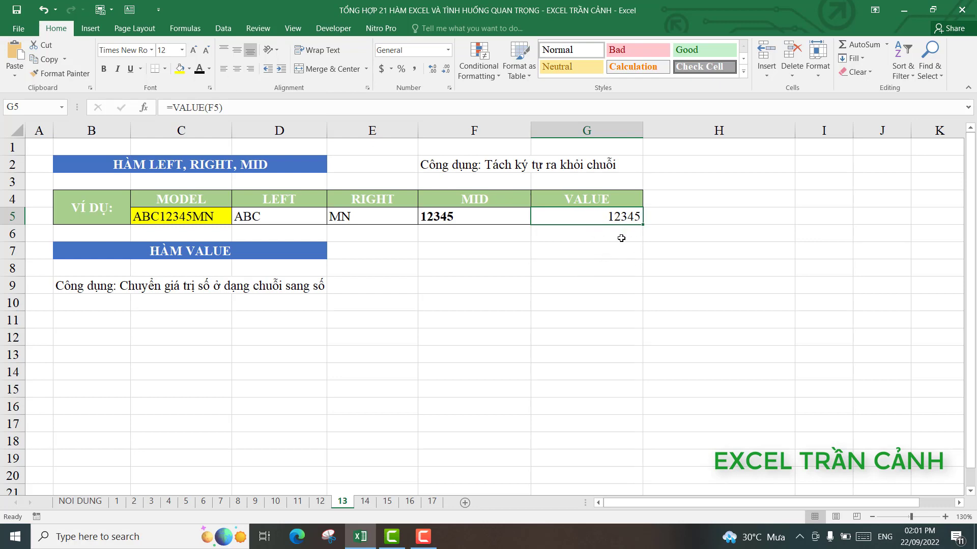
click(622, 238)
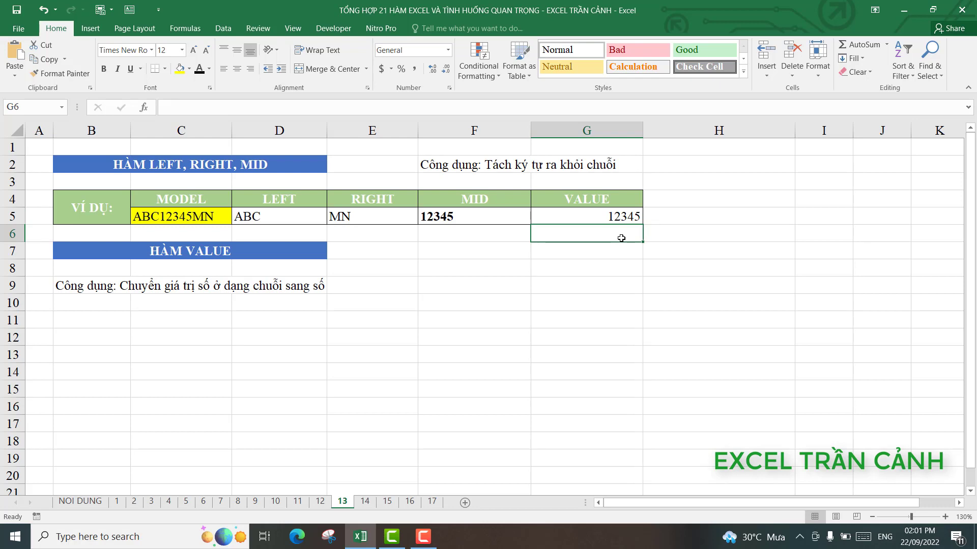
- Enter =F5*1 in G6 and =F5/1 in G7
text(=)
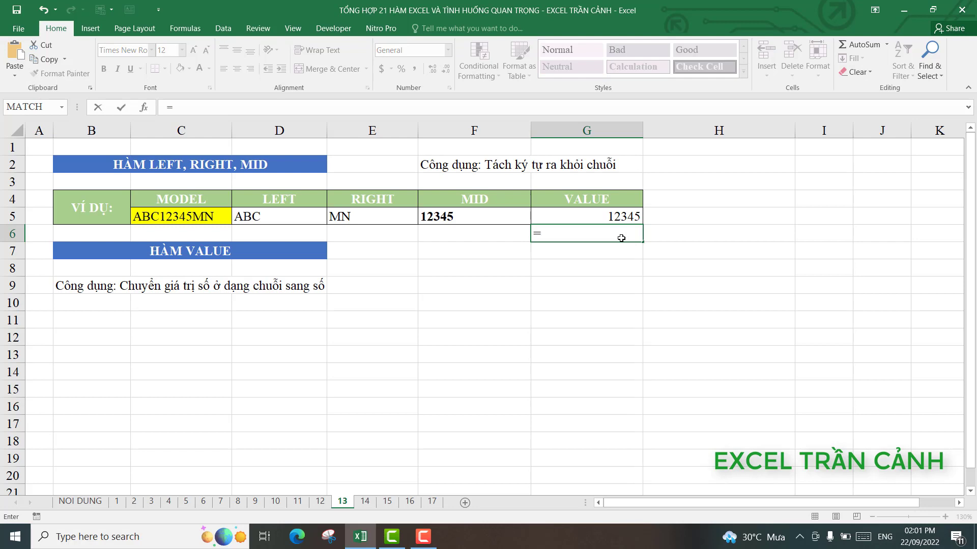
click(455, 218)
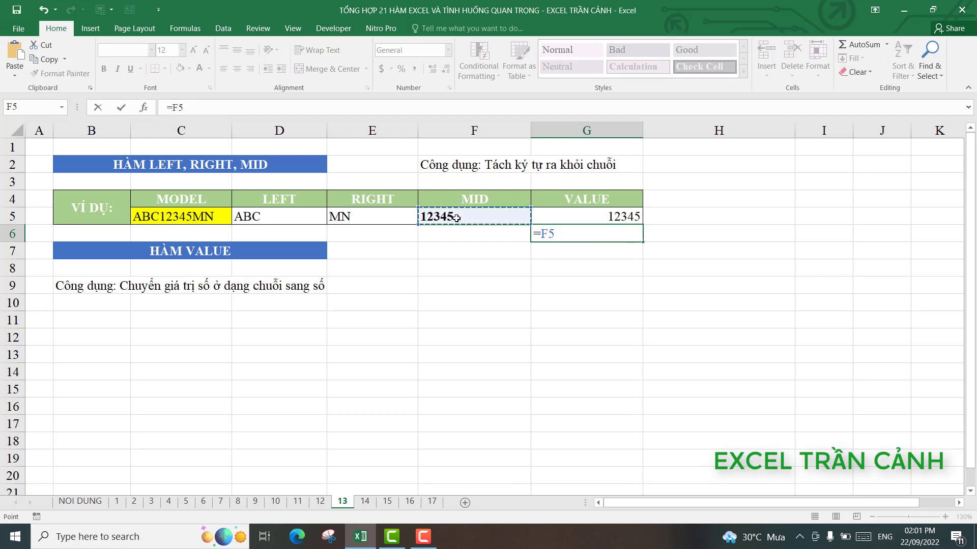
text(*1)
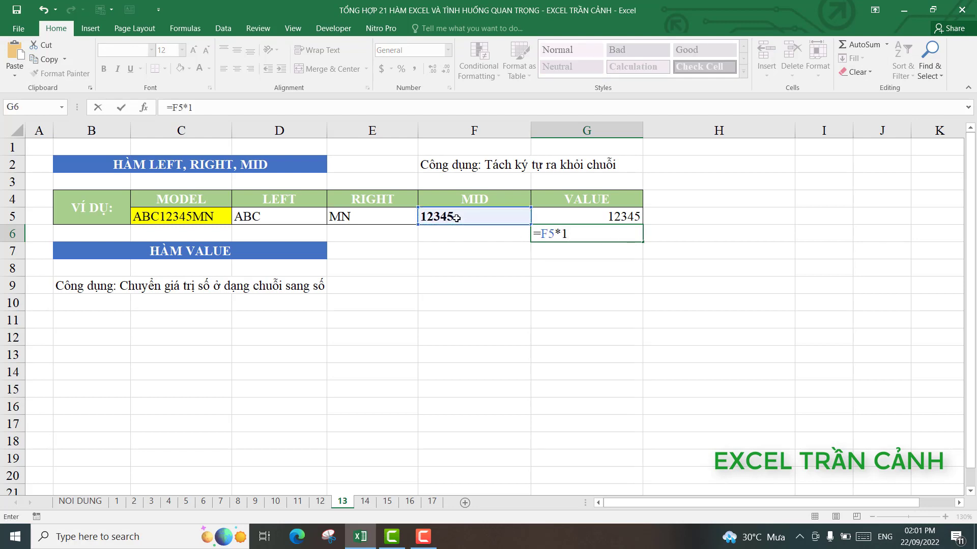
key(Return)
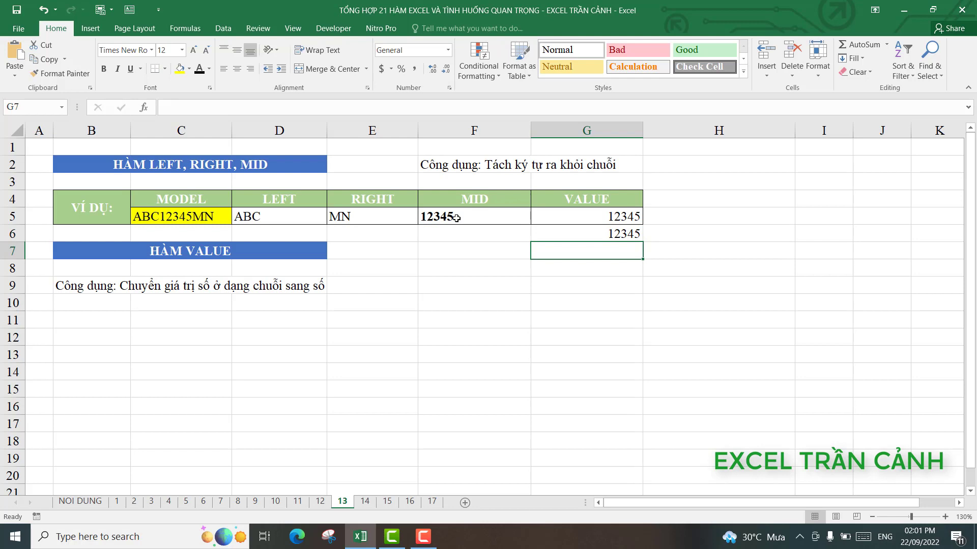
text(=)
click(456, 218)
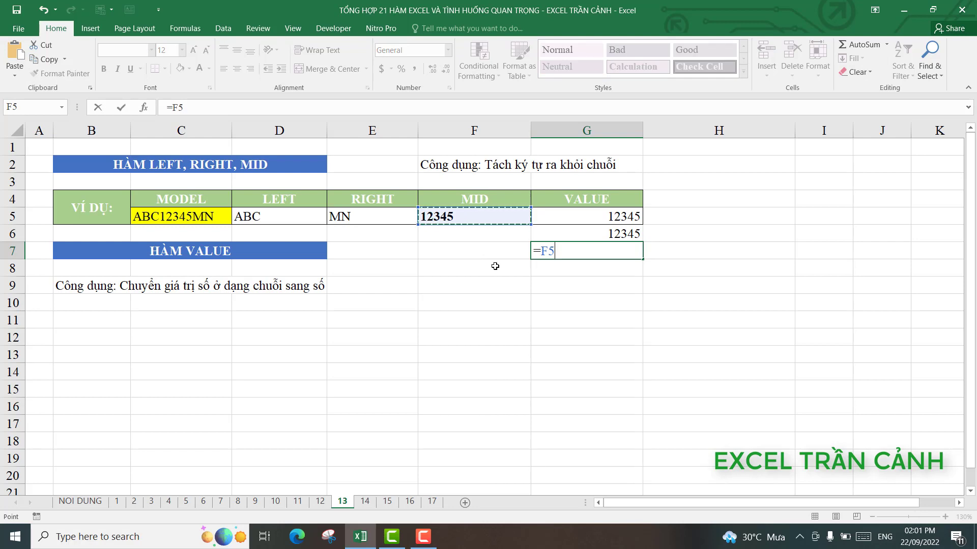
text(/1)
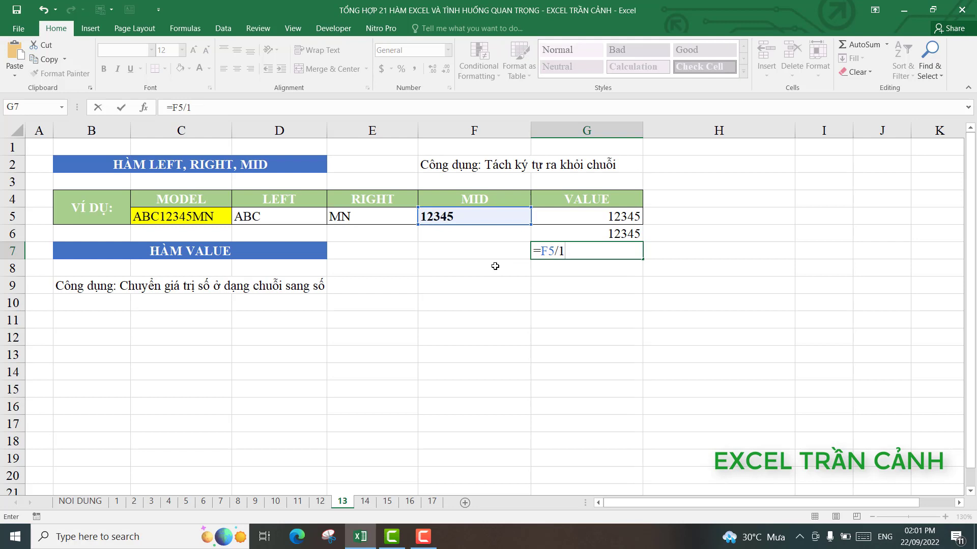
key(Return)
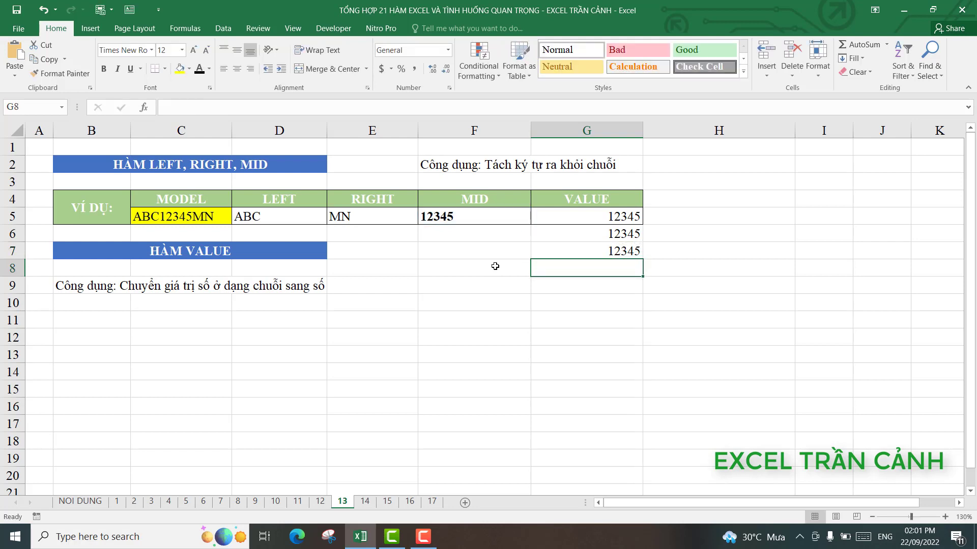
- Enter =F5+0 in G8 and =F5-0 in G9
text(=)
click(463, 220)
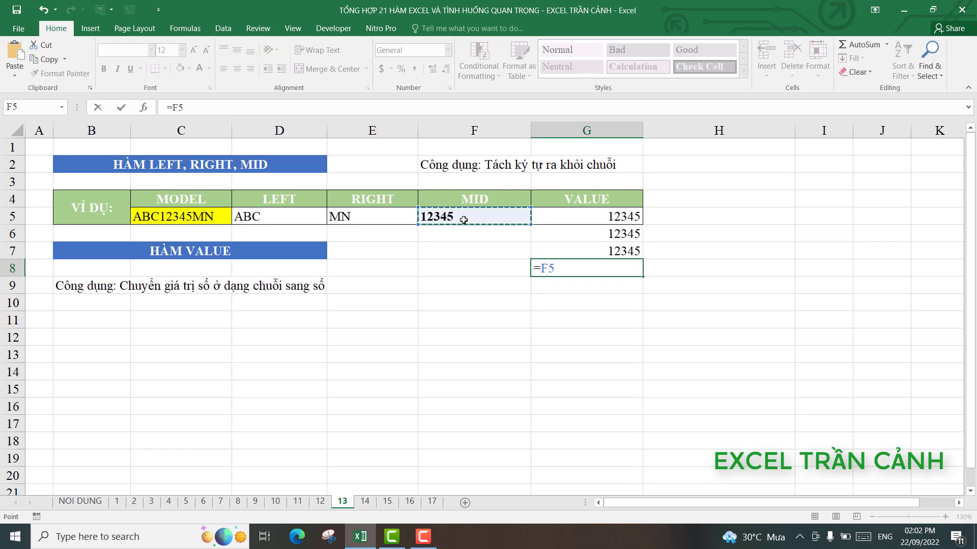
text(+0)
key(Return)
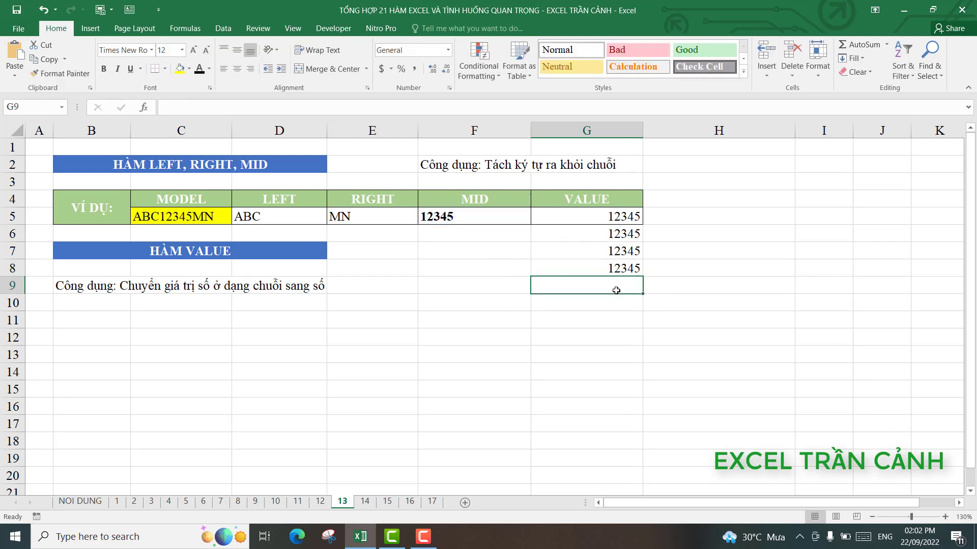
text(=)
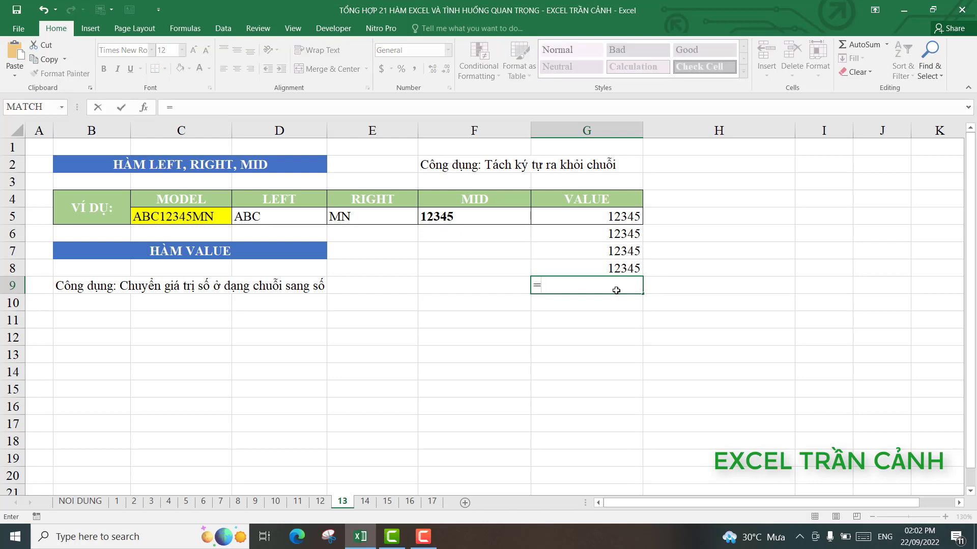
click(462, 220)
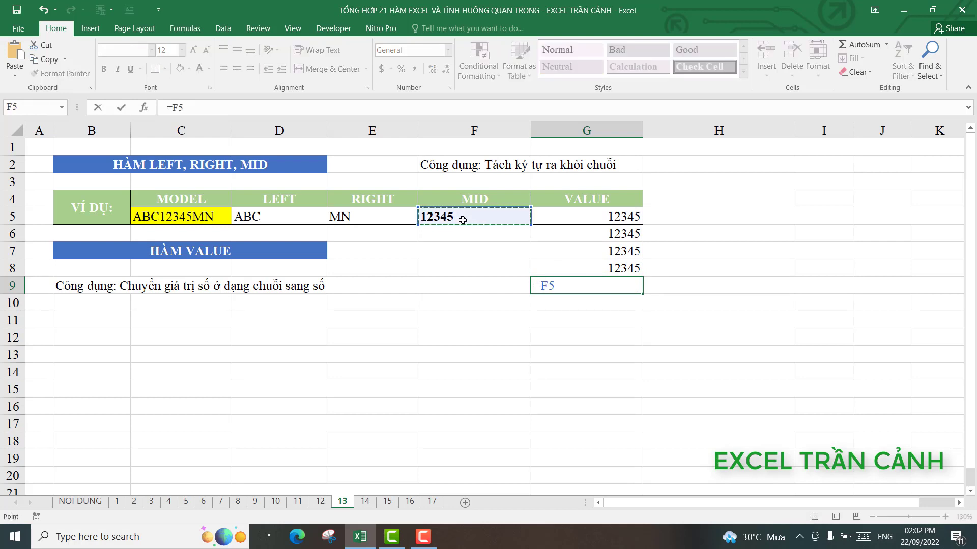
text(-0)
key(Return)
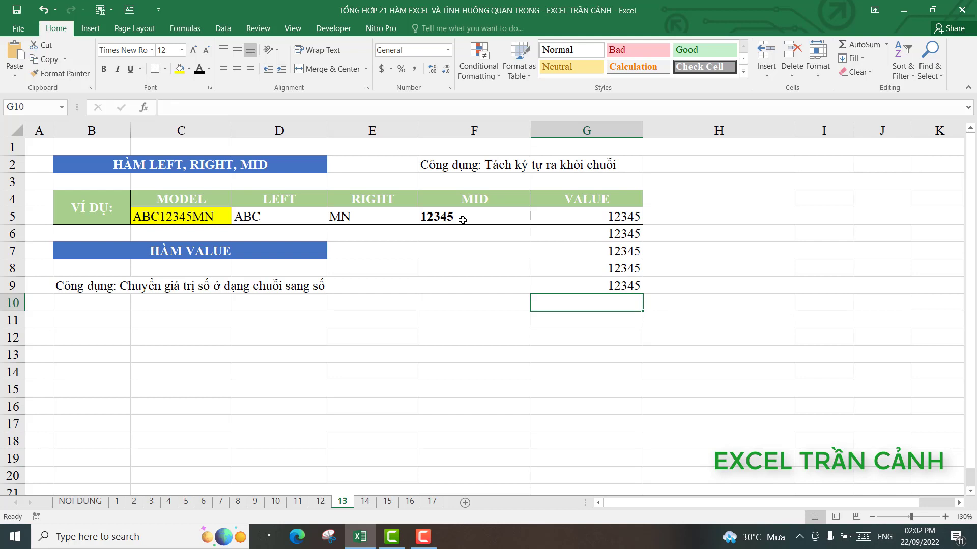
- Switch to sheet 14 with the HÀM IF example
click(588, 361)
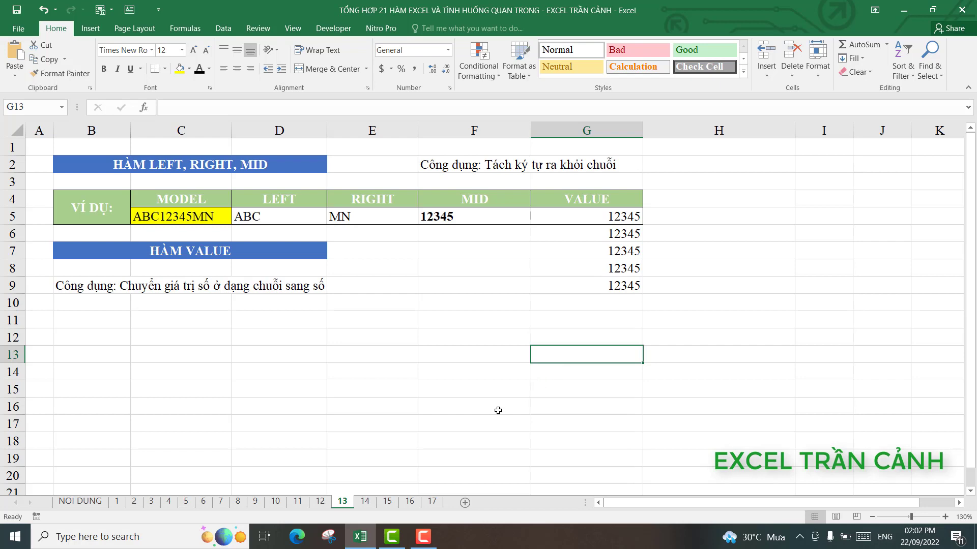
click(365, 502)
click(423, 345)
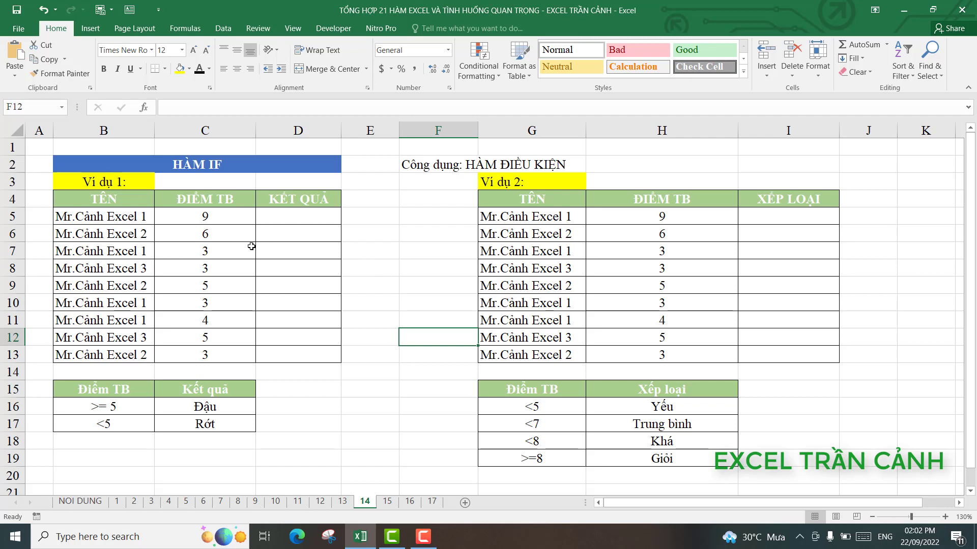
- Point out the ĐIỂM TB scores, the empty KẾT QUẢ column and the Đậu/Rớt criteria
click(196, 202)
click(302, 207)
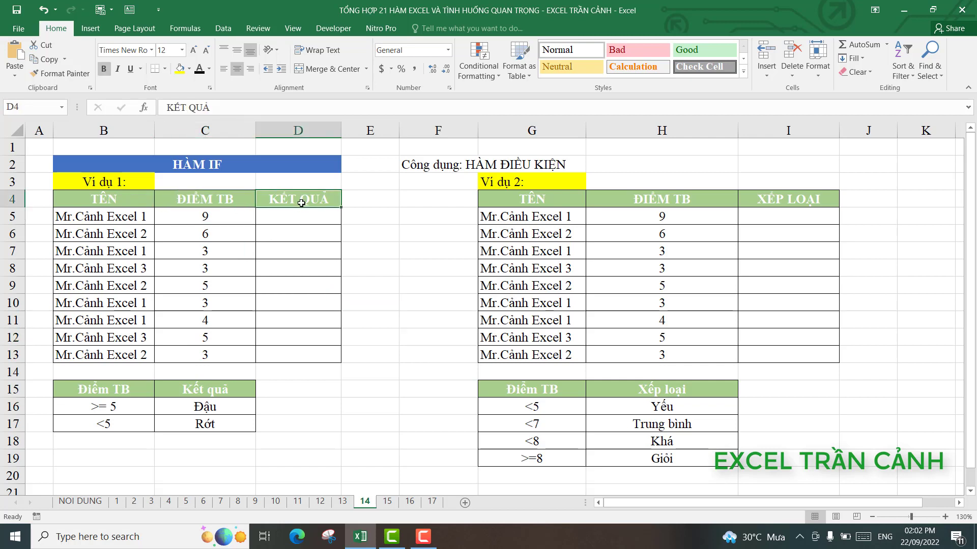
click(102, 391)
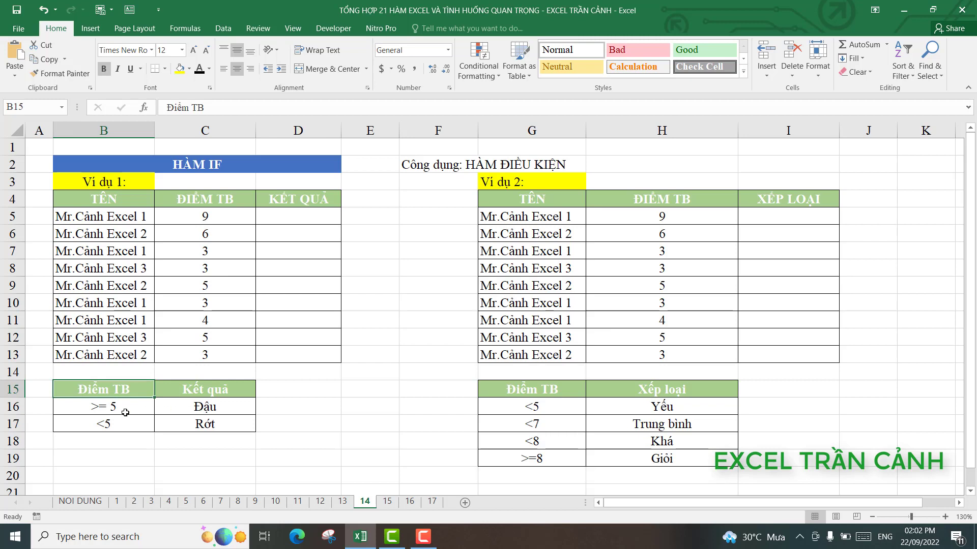
click(185, 406)
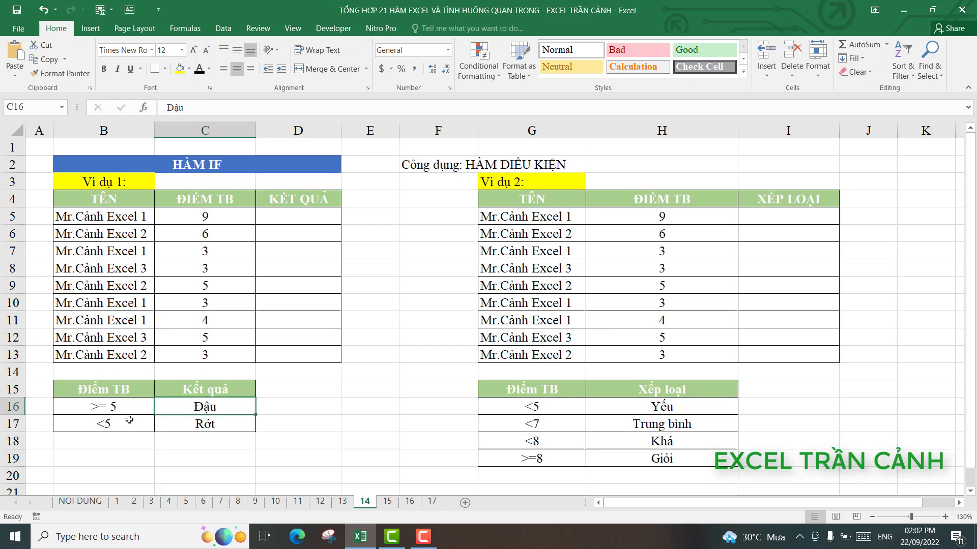
click(192, 429)
- Start =IF( in D5 and open its Function Arguments window beside the table
click(298, 223)
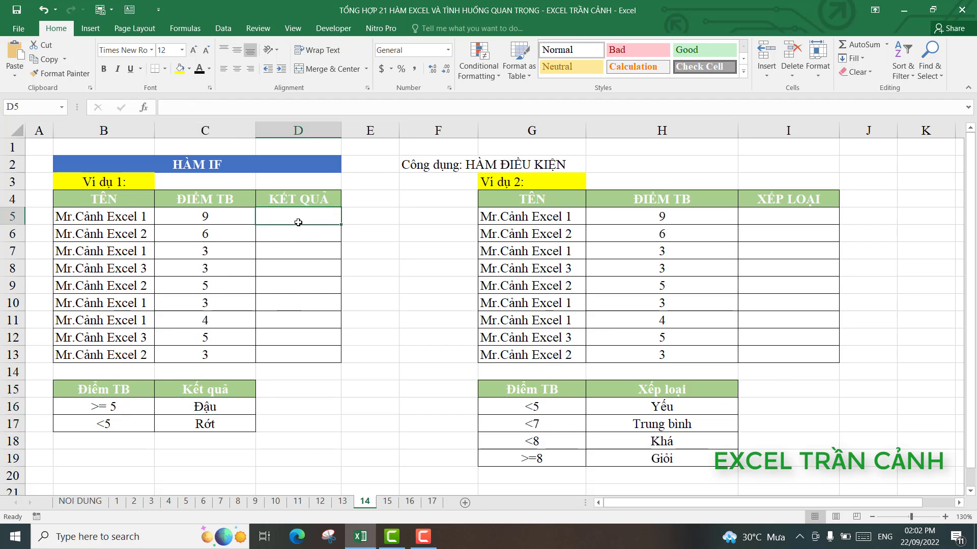
text(=)
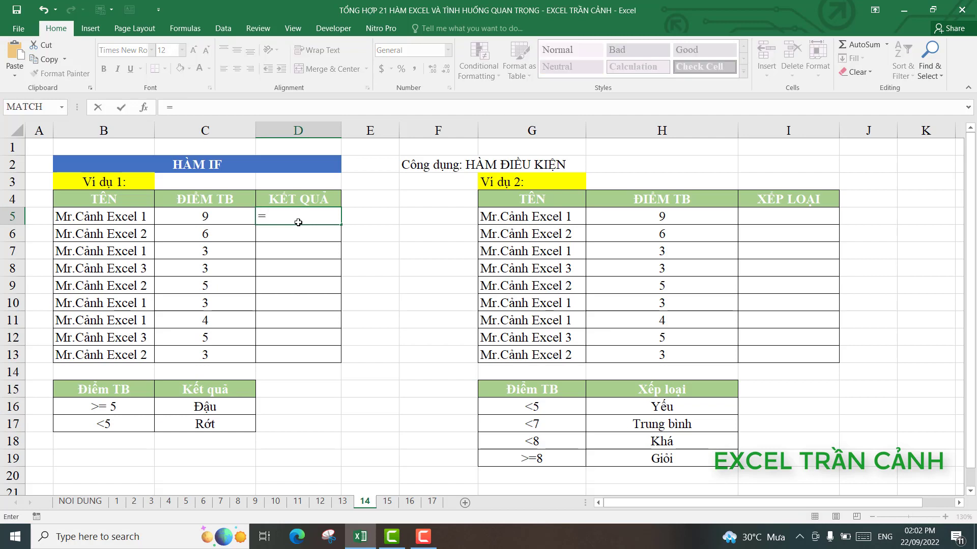
text(if)
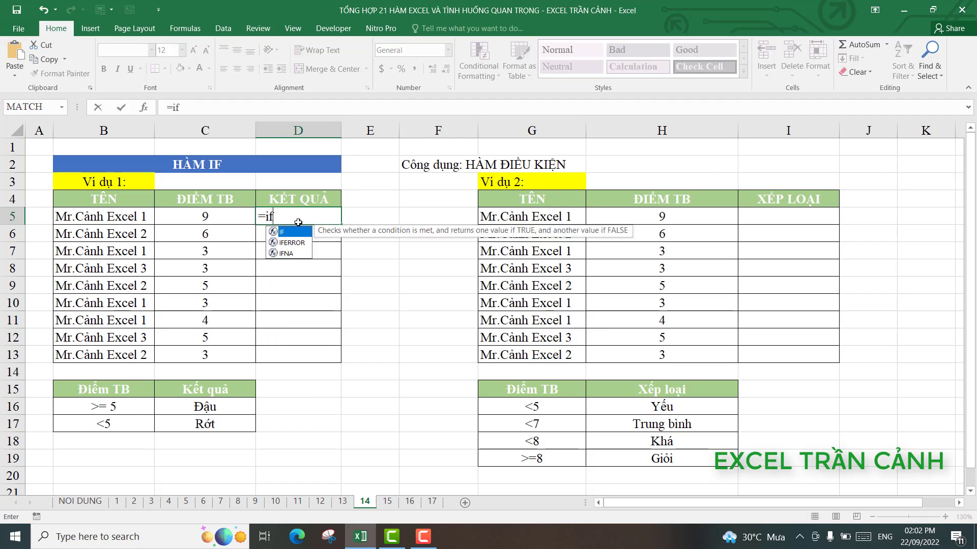
text(()
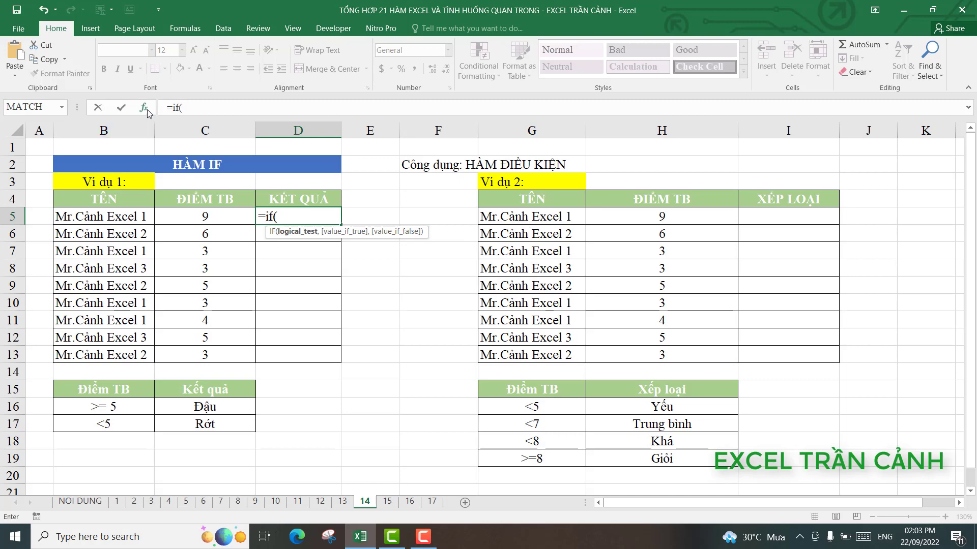
click(145, 107)
drag(506, 256, 417, 274)
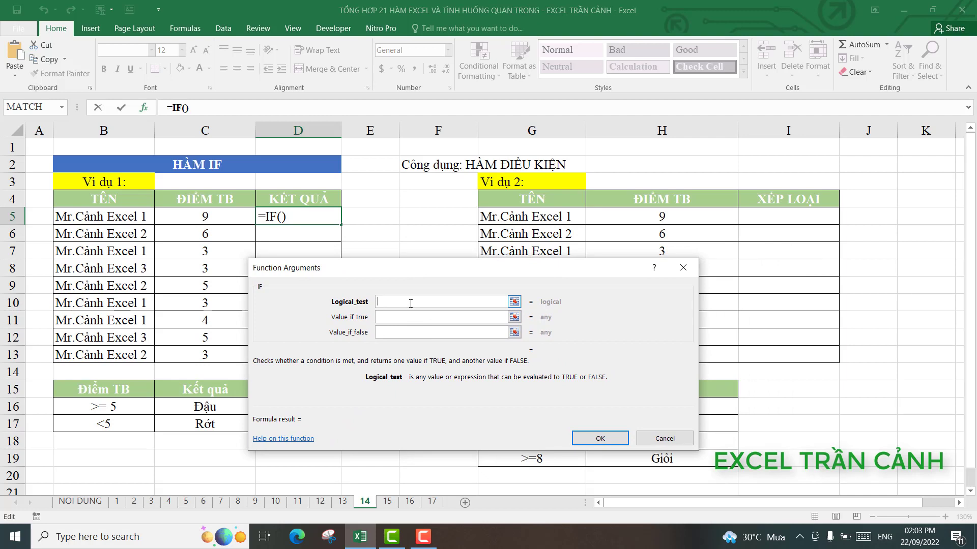
- Complete =IF(C5>=5,"Đậu","Rớt") in D5 and fill it down to D13
click(214, 217)
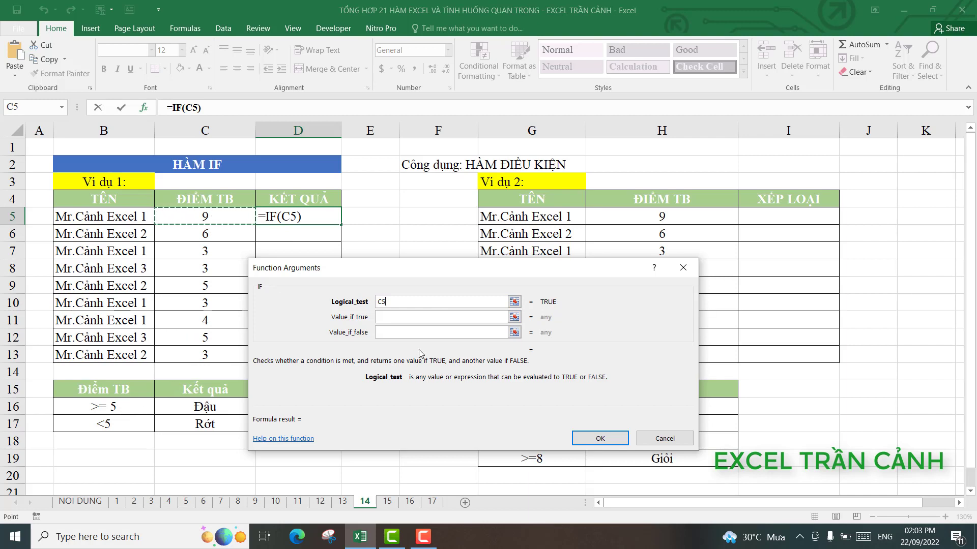
text(>=5)
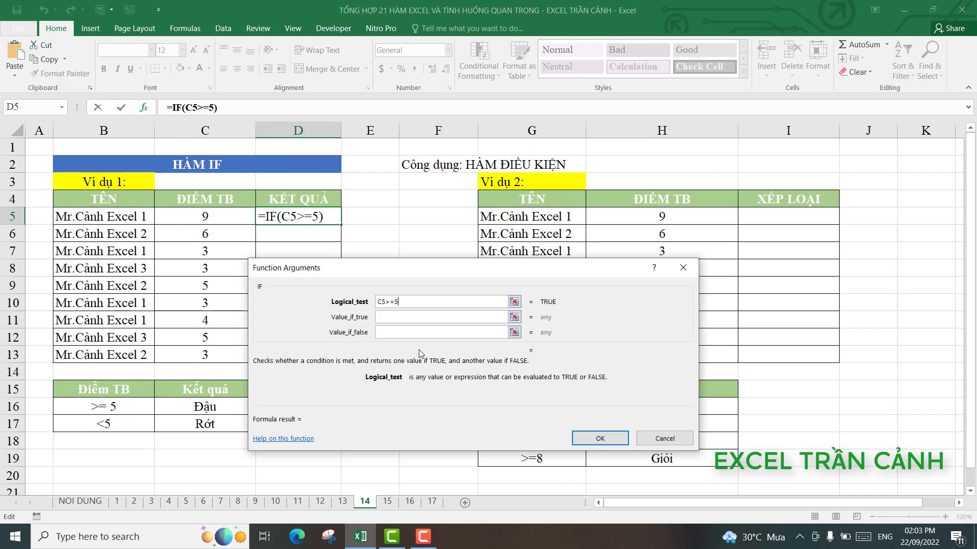
key(Tab)
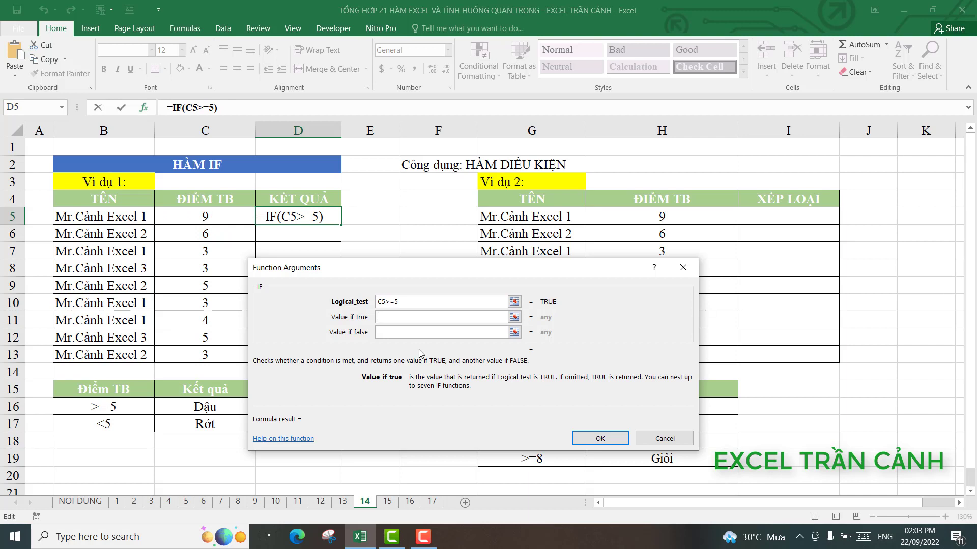
text(")
text(Đâu)
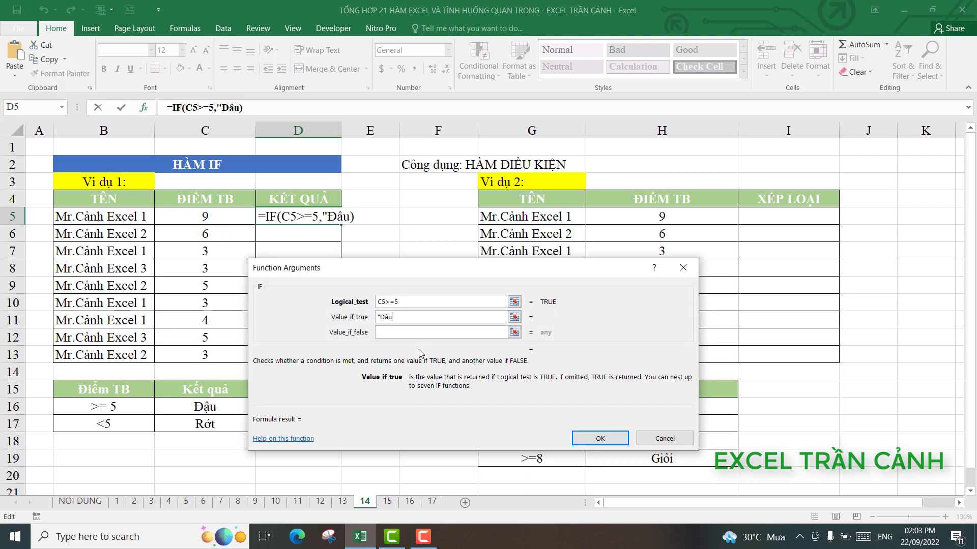
text(j)
text(")
key(Tab)
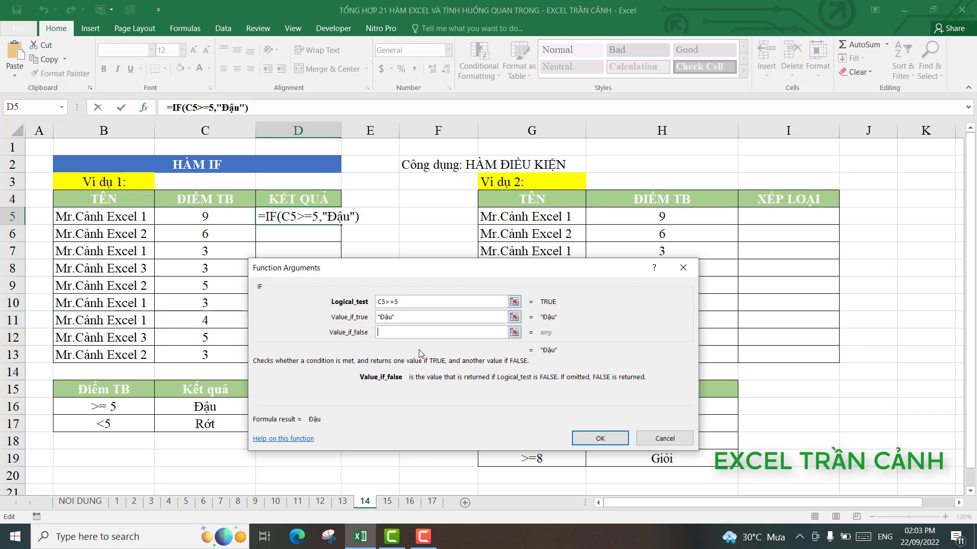
text(")
text(Roớt)
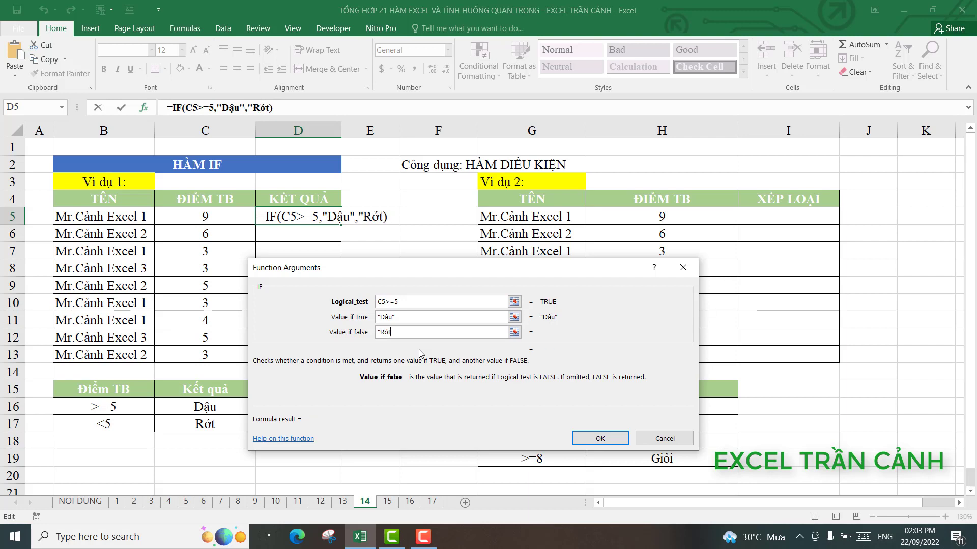
text(")
key(Return)
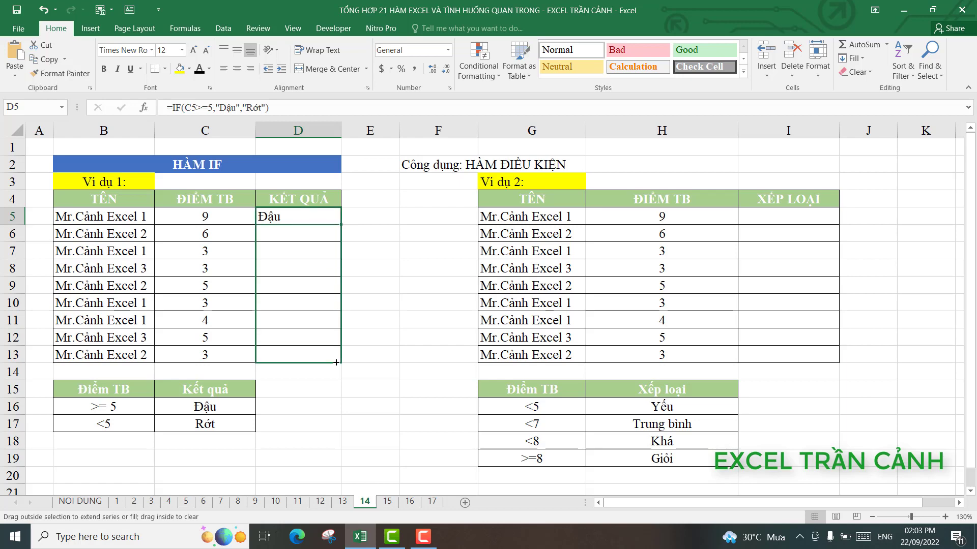
drag(348, 226, 349, 359)
click(307, 220)
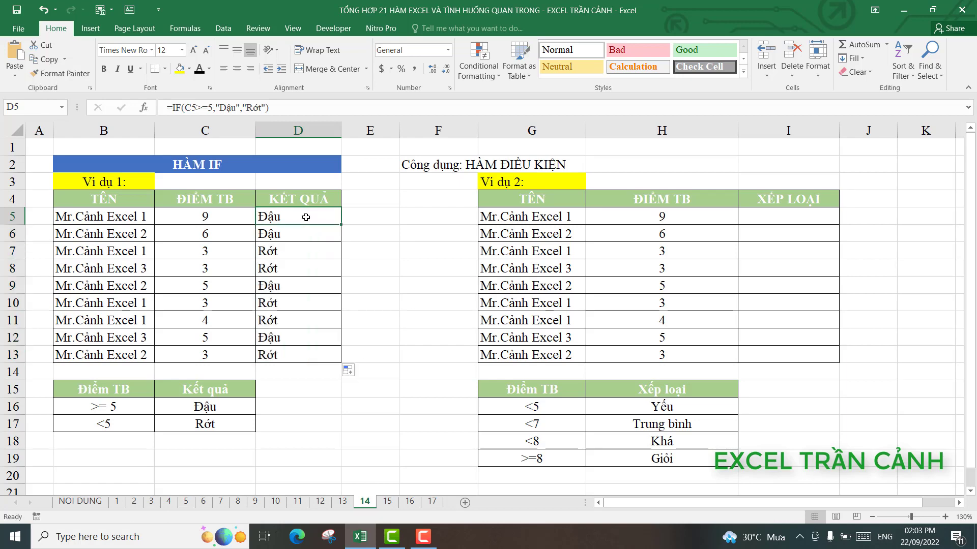
click(145, 108)
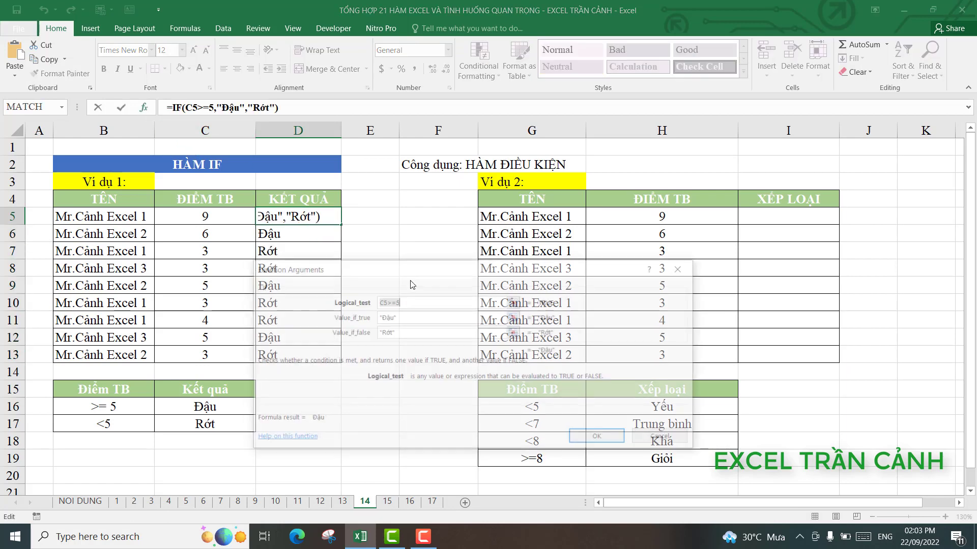
click(391, 293)
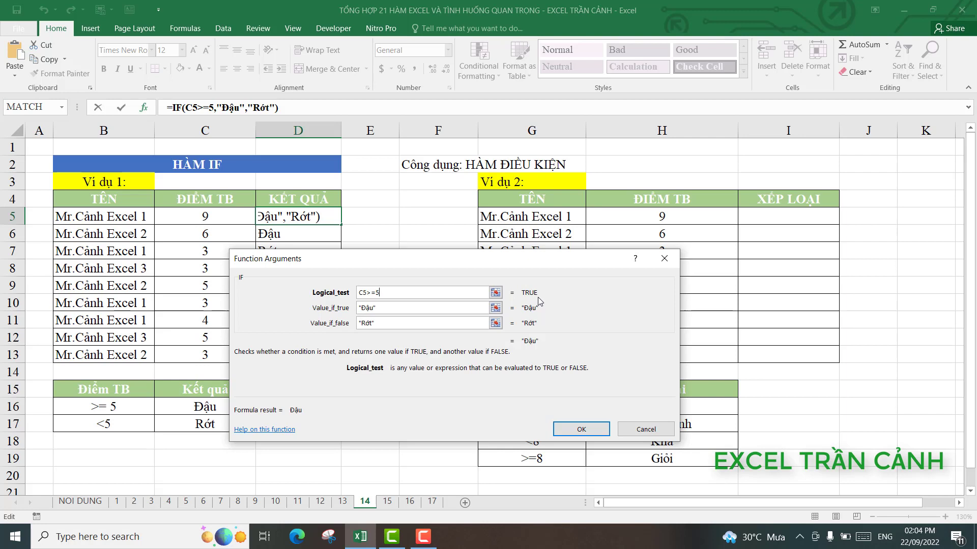
click(437, 326)
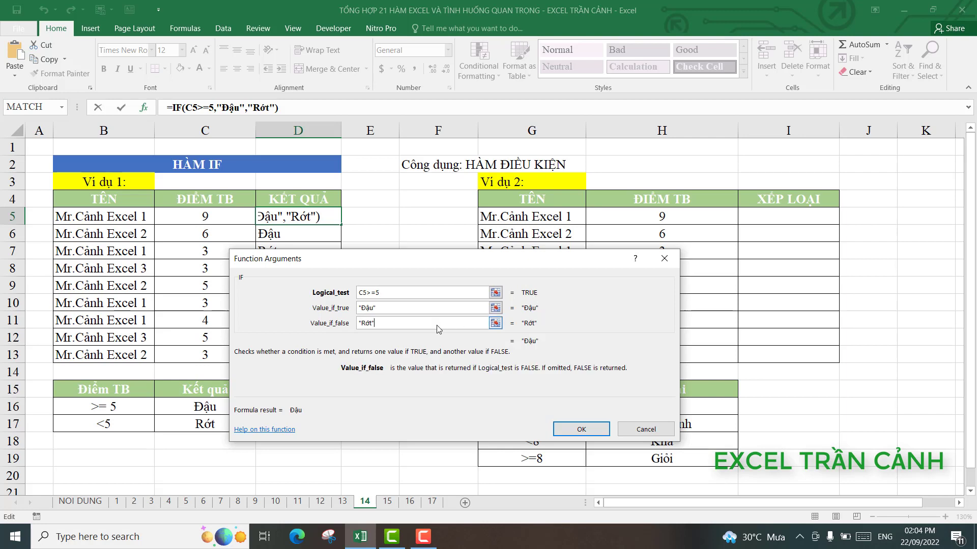
click(581, 429)
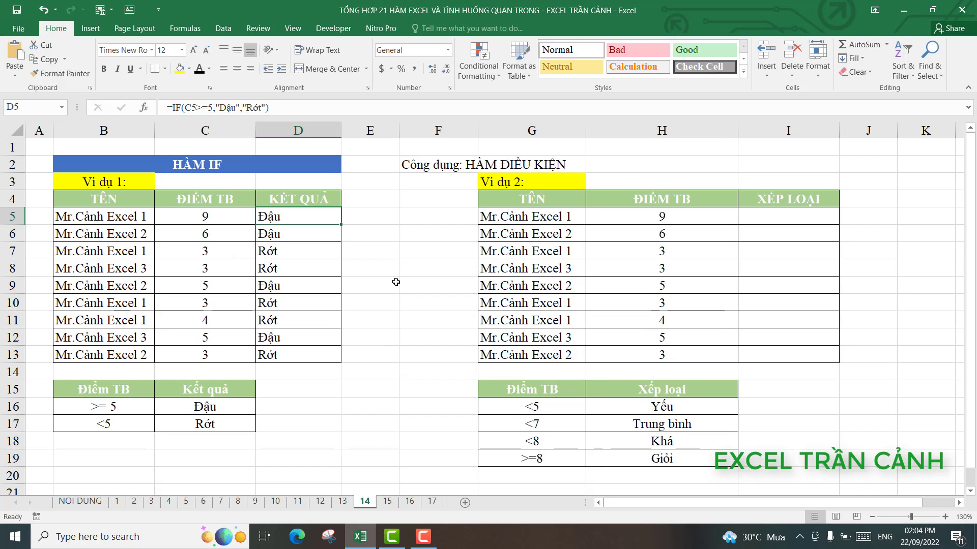
click(515, 186)
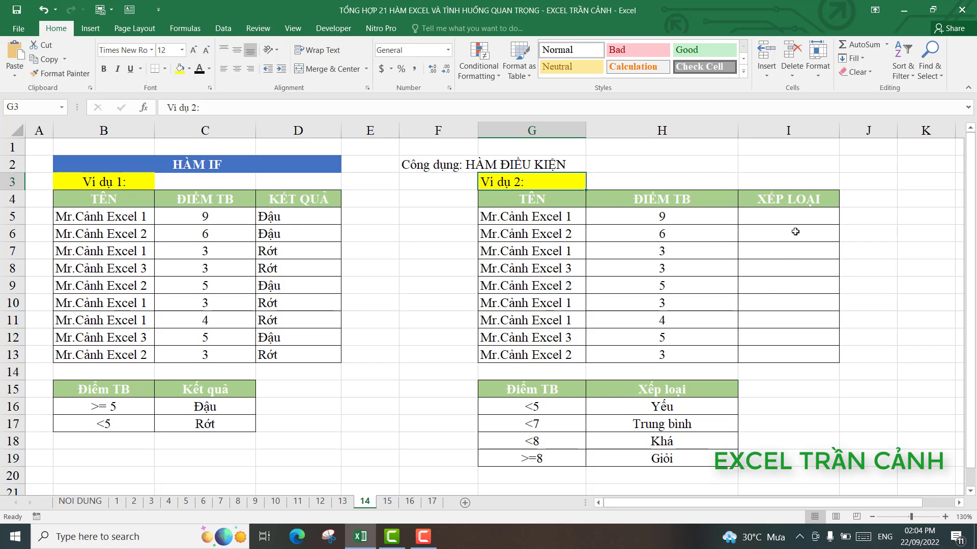
click(769, 220)
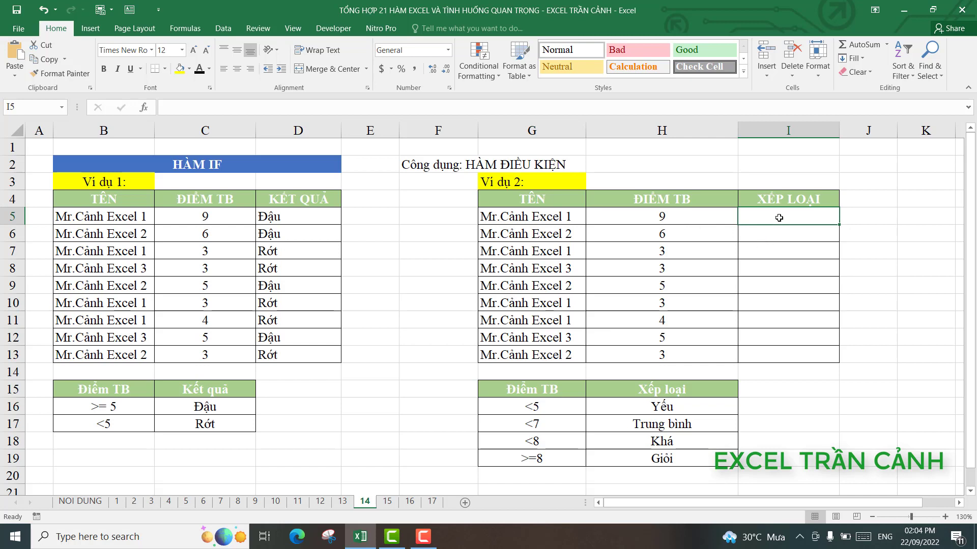
click(783, 201)
click(780, 216)
click(628, 406)
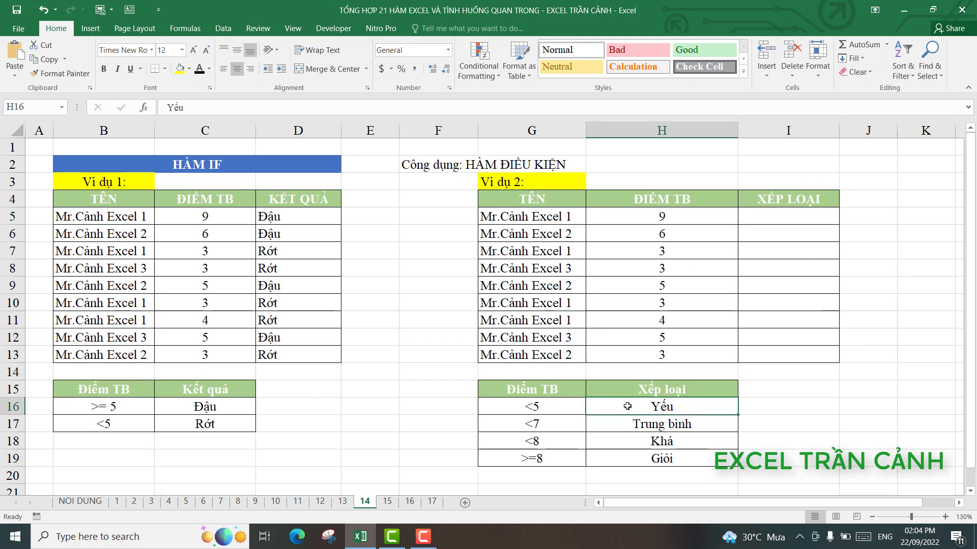
click(633, 424)
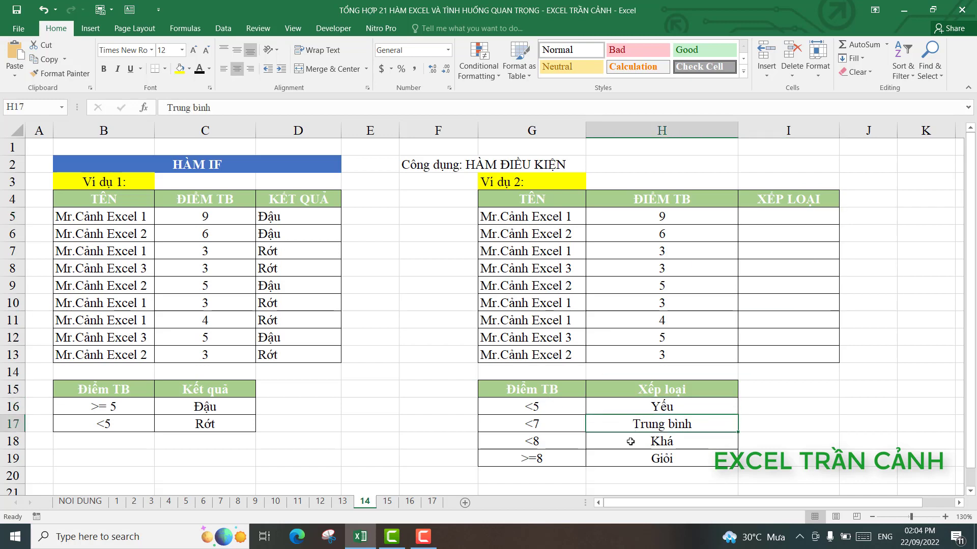
click(630, 441)
click(629, 463)
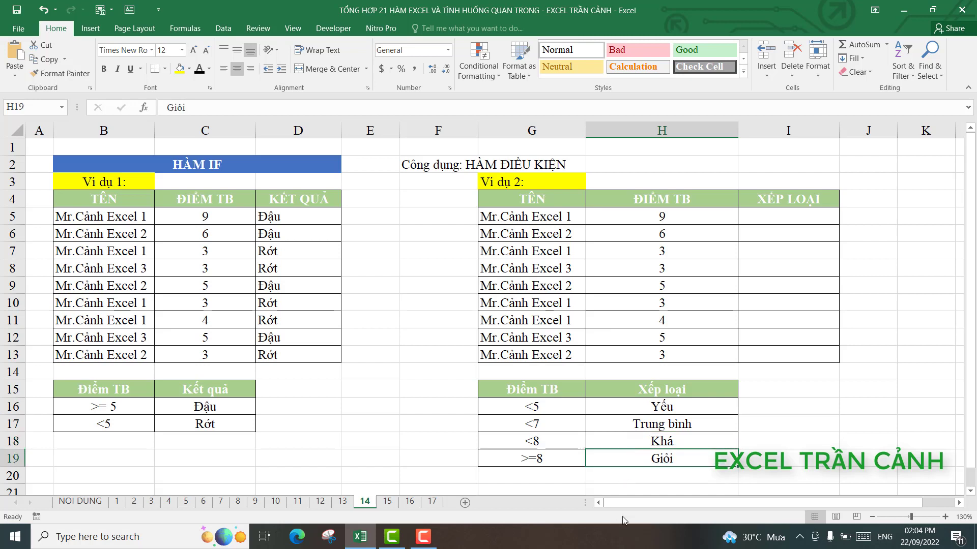
click(787, 223)
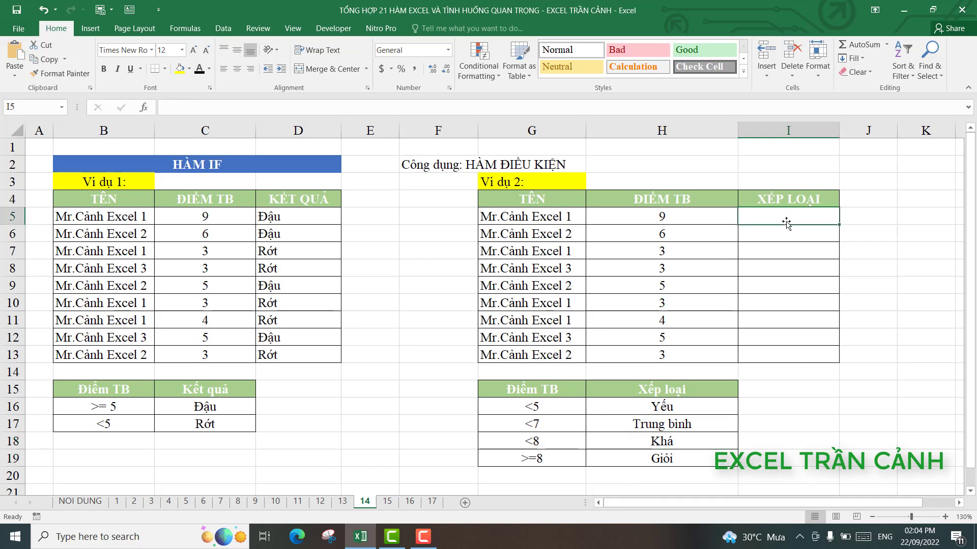
- Start an IF in I5 returning "Yếu" when H5<5
text(=)
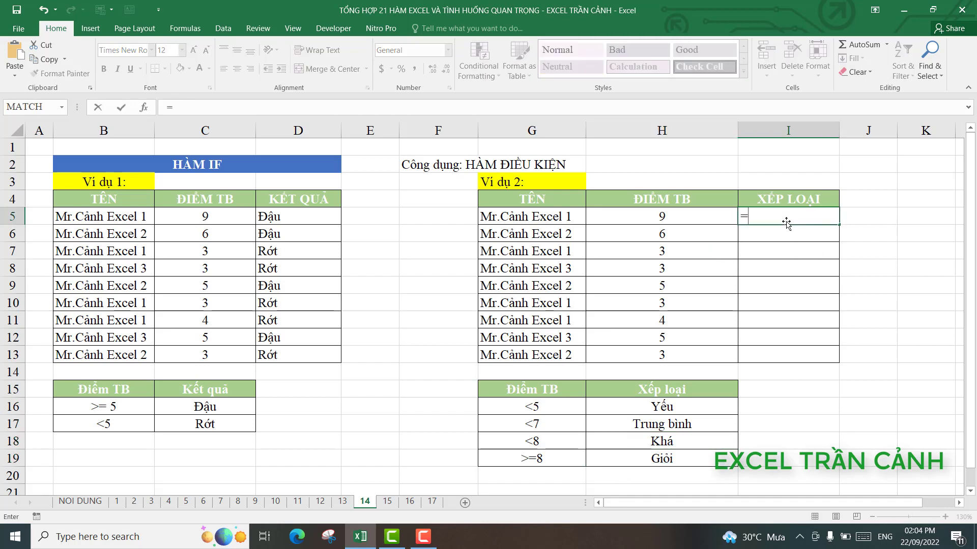
text(if)
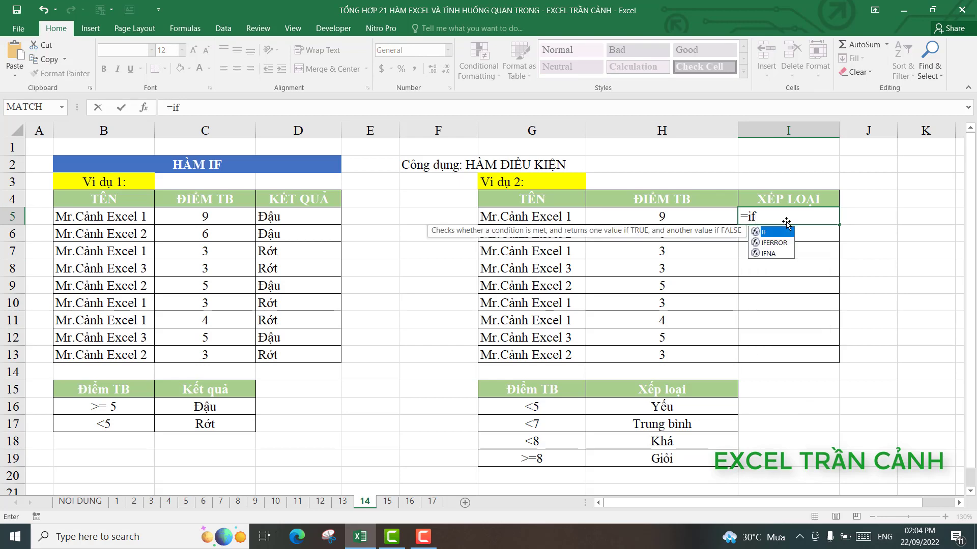
text(()
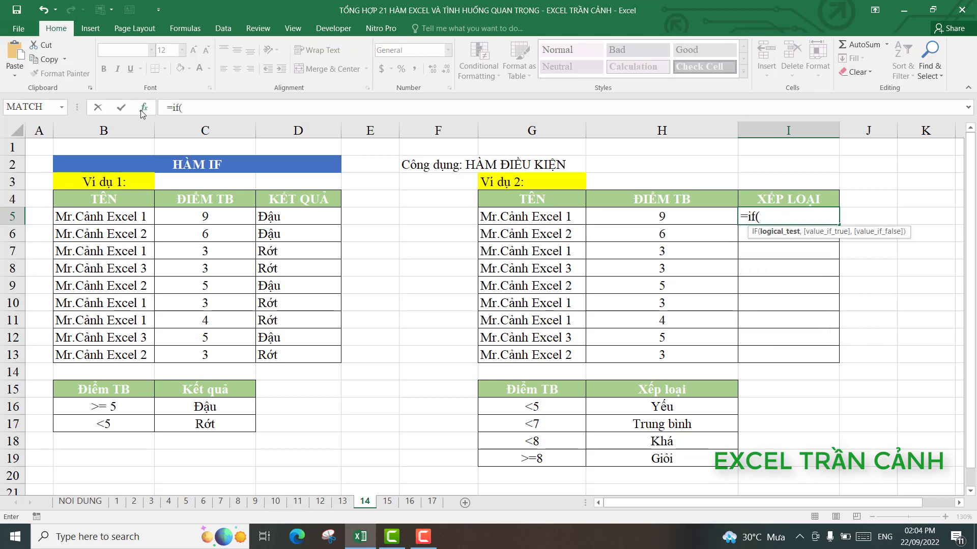
click(144, 108)
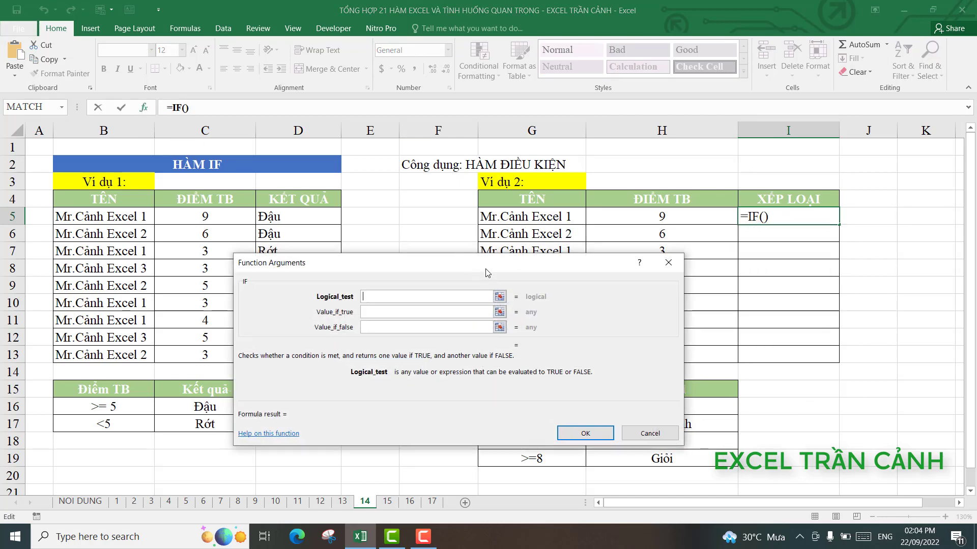
mouse_move(485, 273)
mouse_down()
mouse_move(633, 293)
mouse_move(634, 308)
mouse_up()
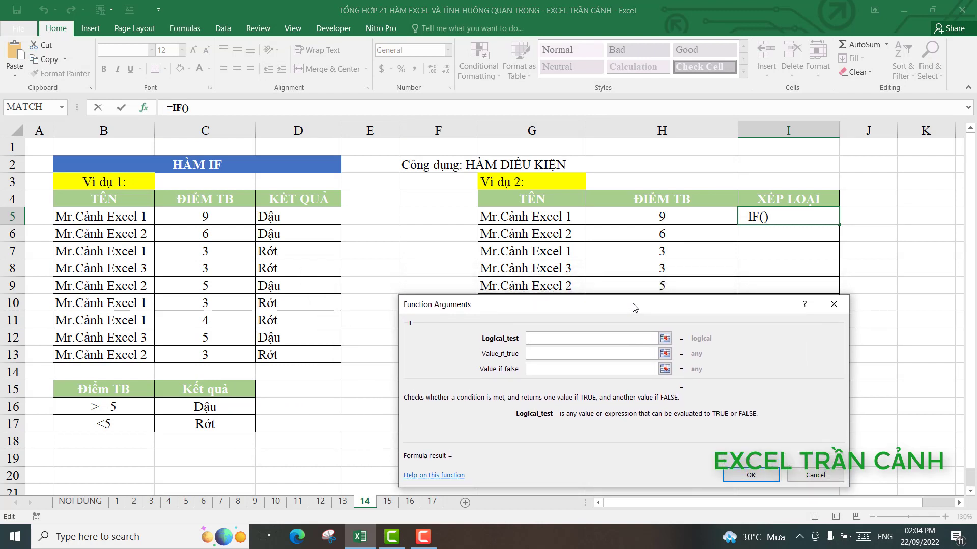
mouse_move(634, 308)
mouse_down()
mouse_move(638, 360)
mouse_move(237, 139)
mouse_move(259, 195)
mouse_move(370, 184)
mouse_up()
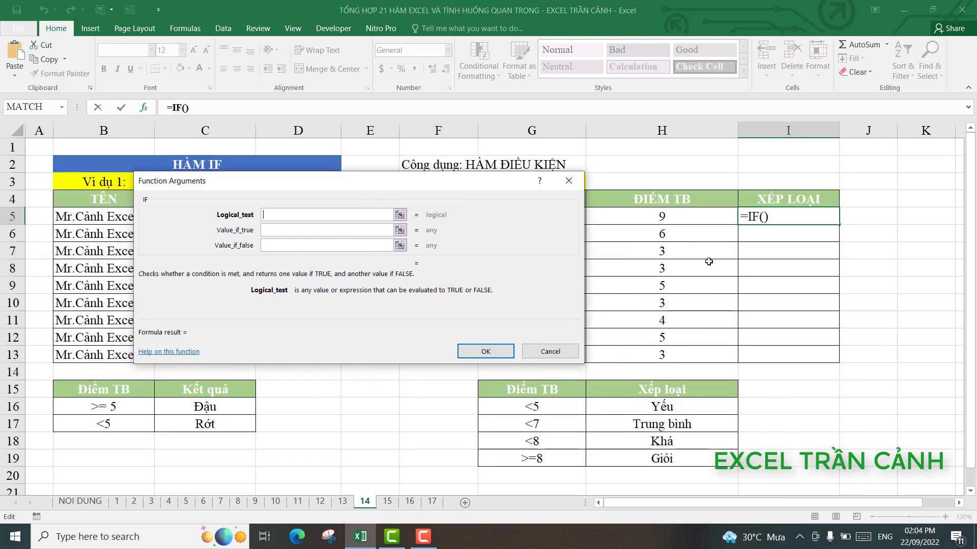
click(671, 218)
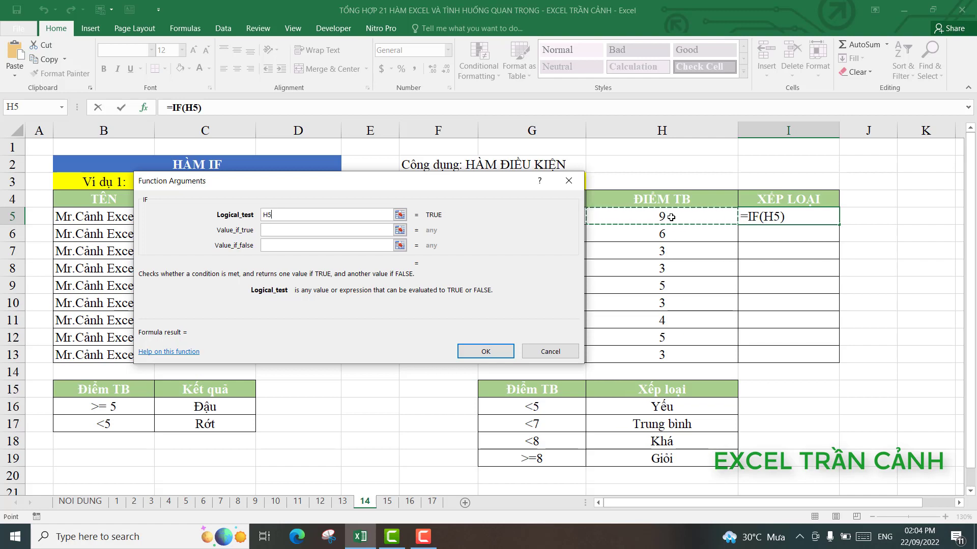
text(<5)
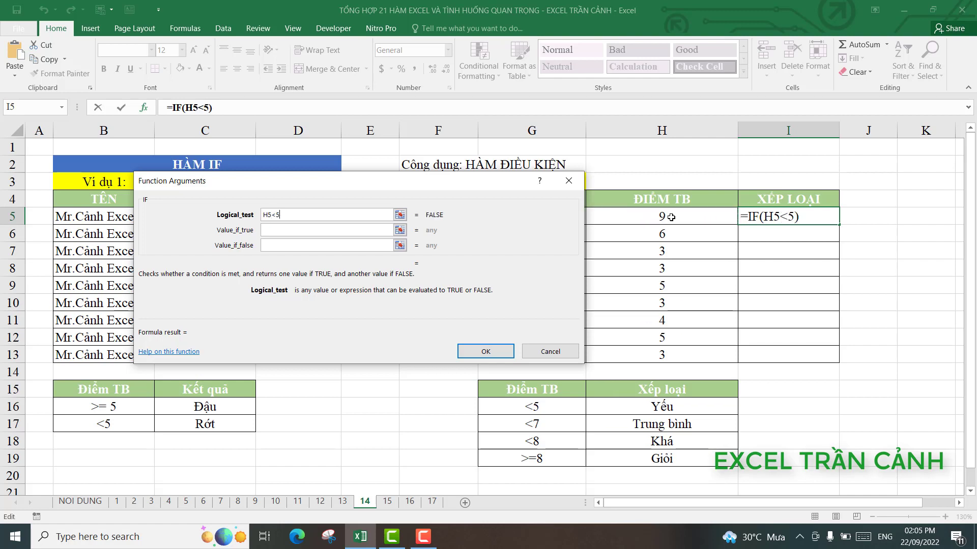
key(Tab)
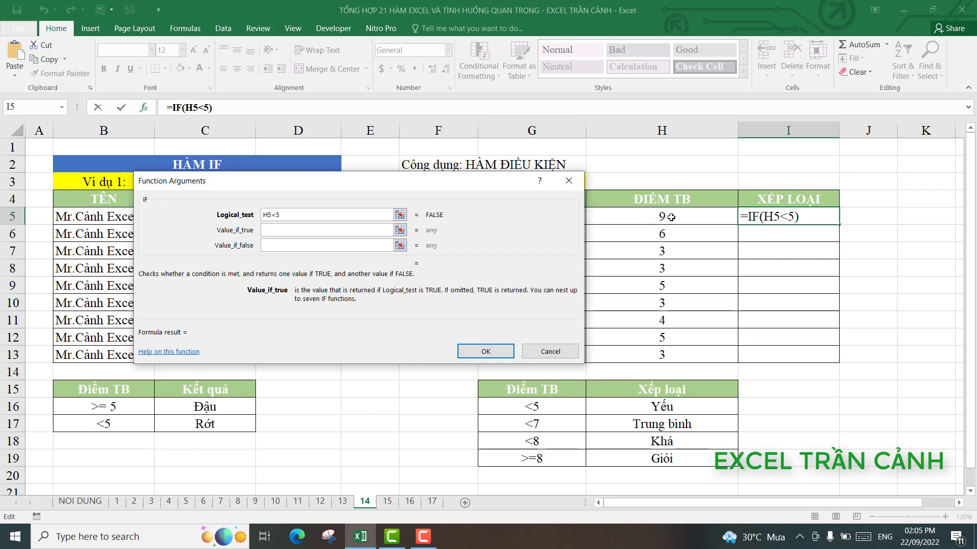
text(")
text(Yếu")
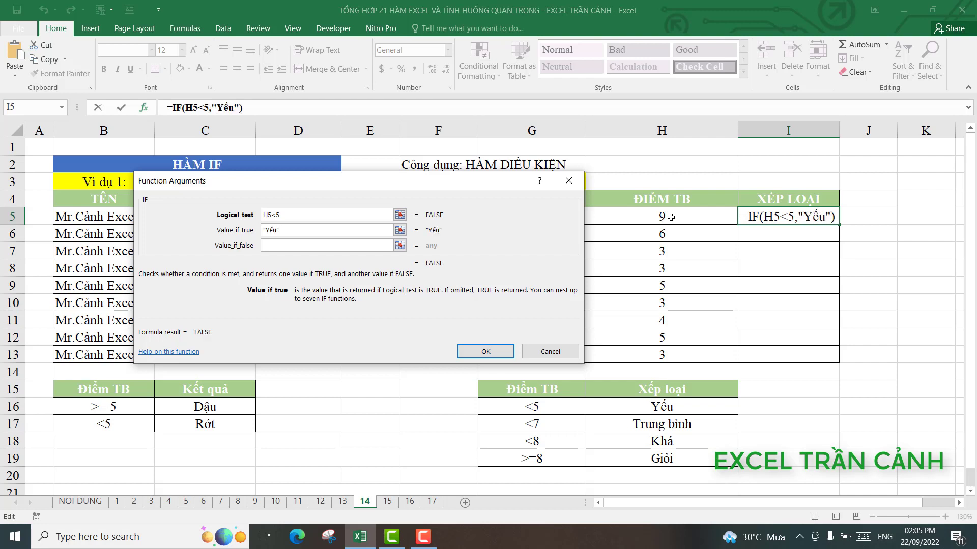
key(Tab)
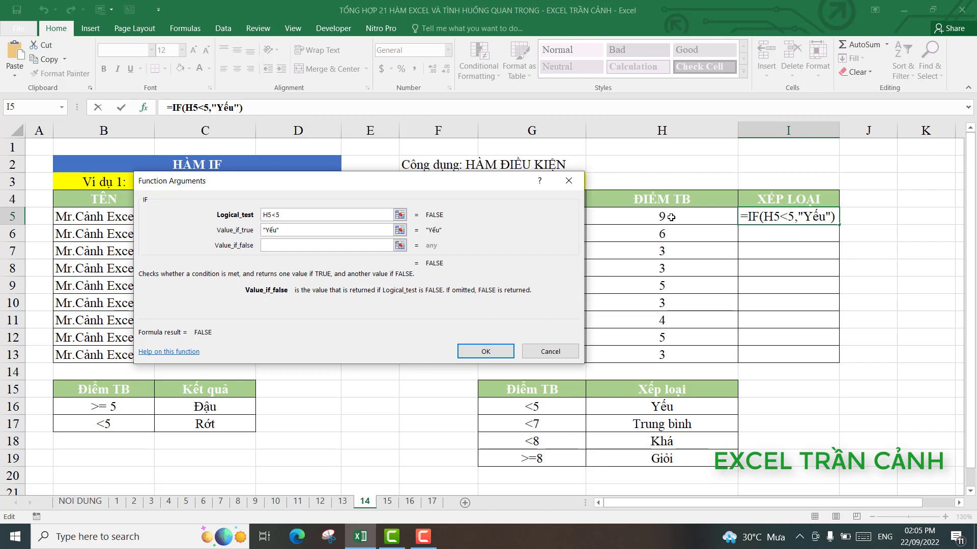
- Nest a second IF as the false result: H5<7 gives "Trung bình"
click(63, 108)
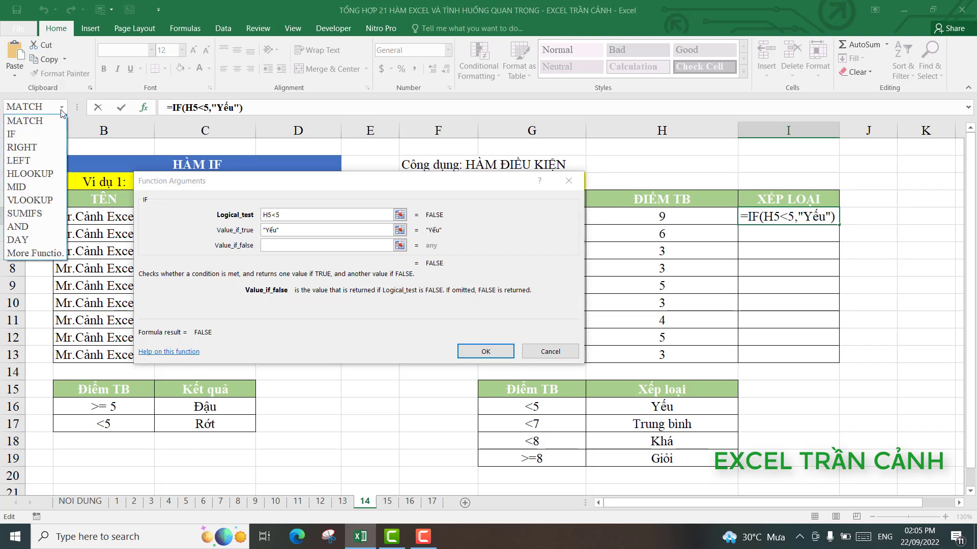
click(21, 135)
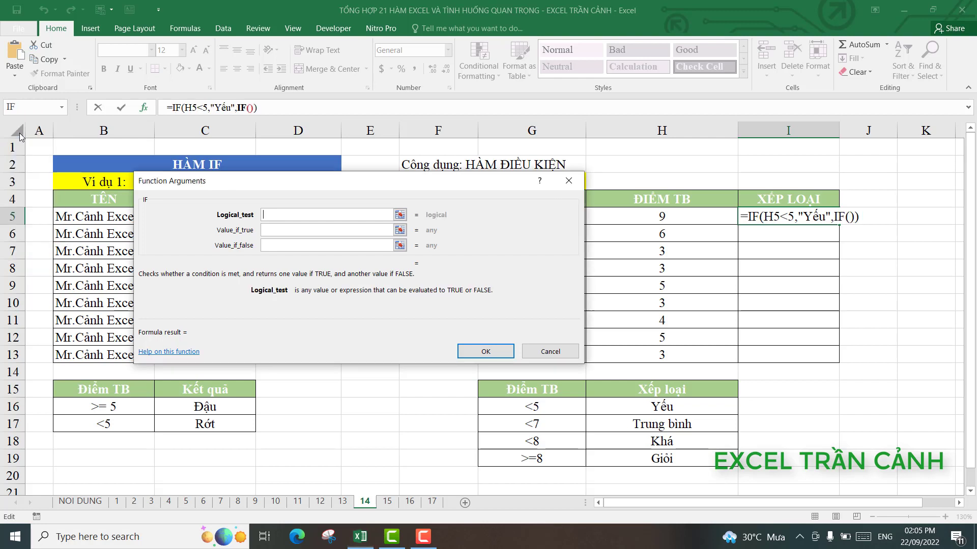
click(658, 217)
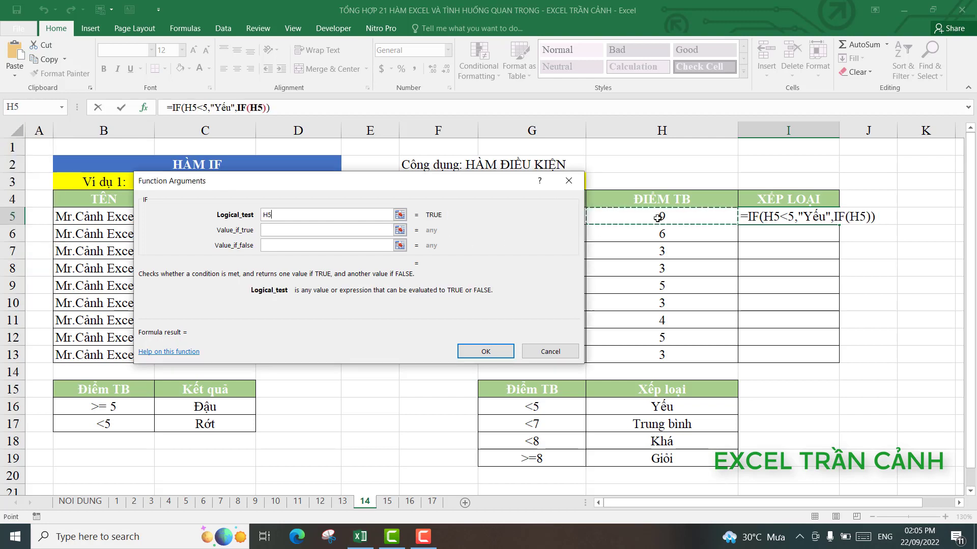
text(<)
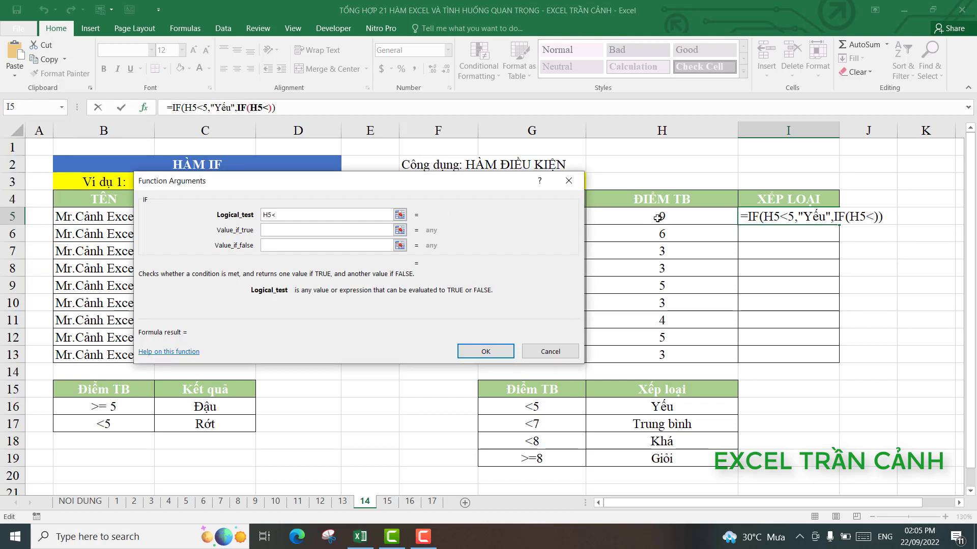
text(7)
key(Tab)
text(")
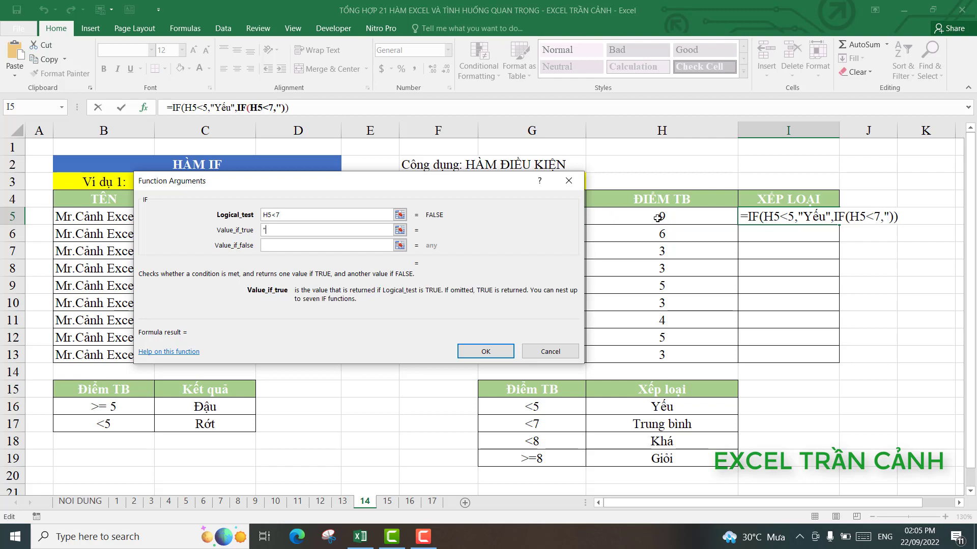
text(Trung bi)
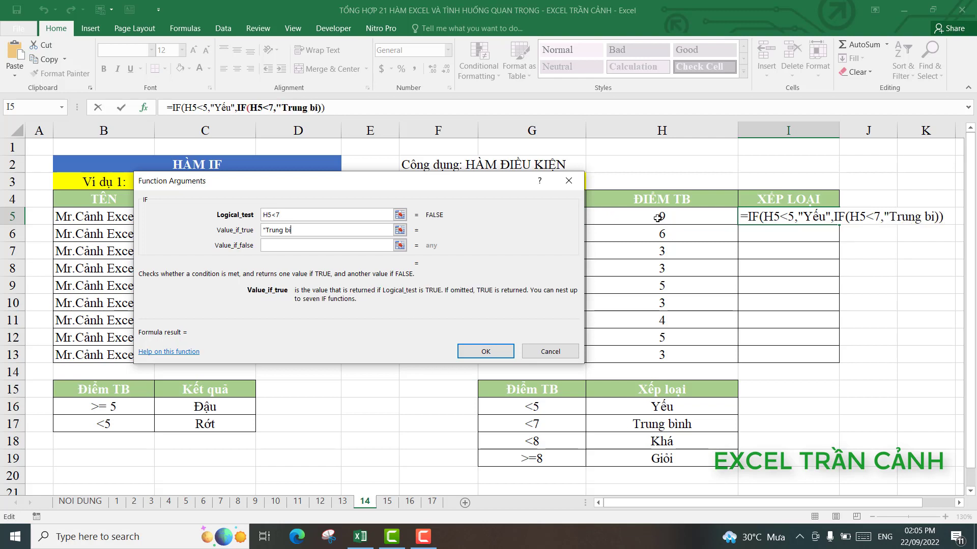
key(BackSpace)
text(ình")
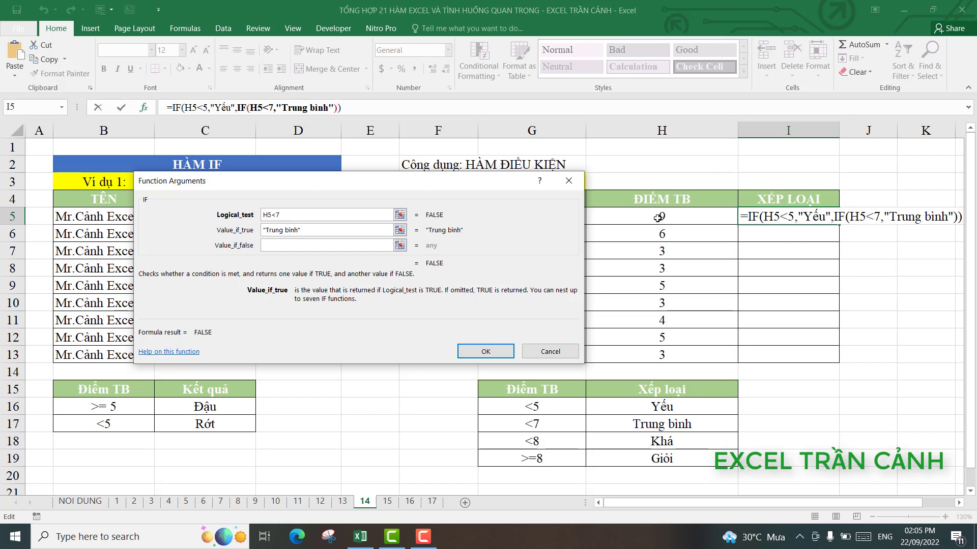
key(Tab)
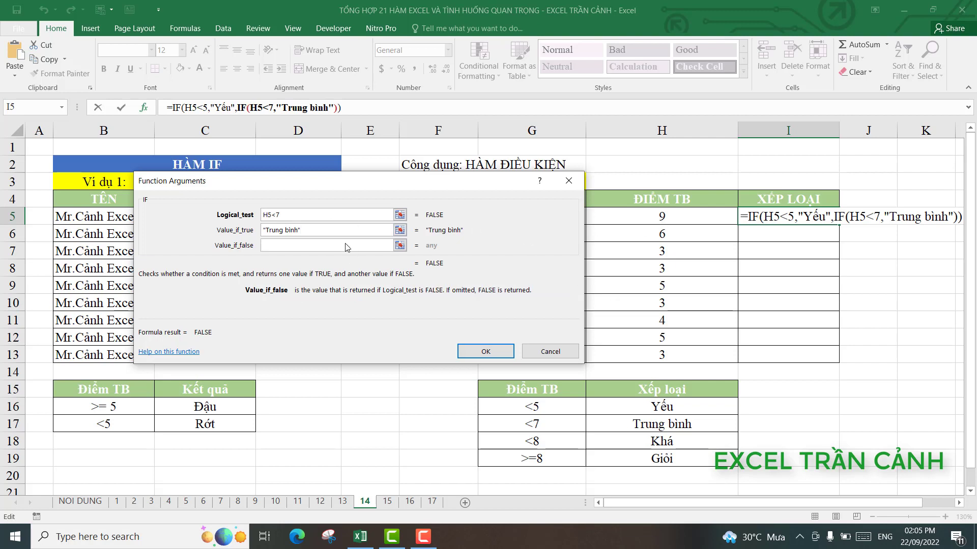
- Nest a third IF: H5<8 gives "Khá", otherwise "Giỏi", and confirm the formula
click(61, 107)
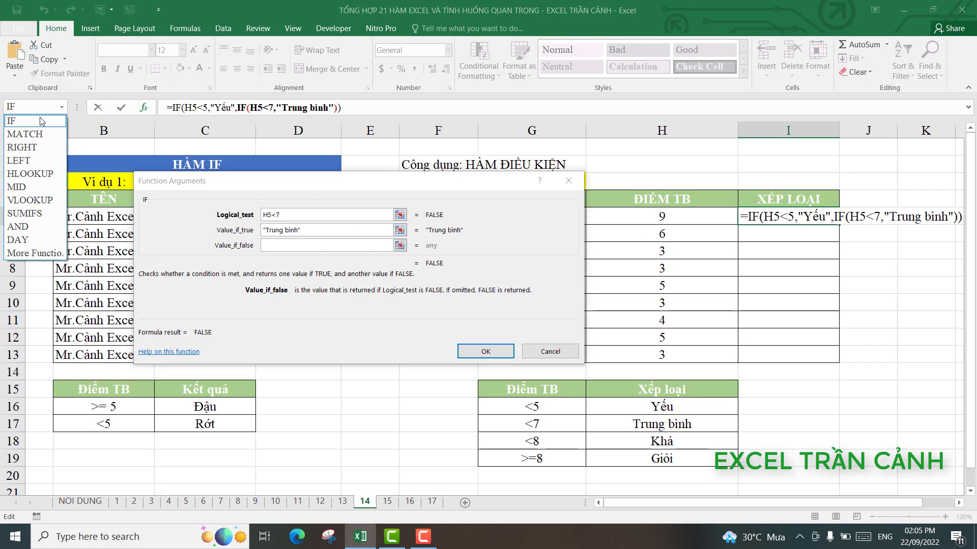
click(42, 121)
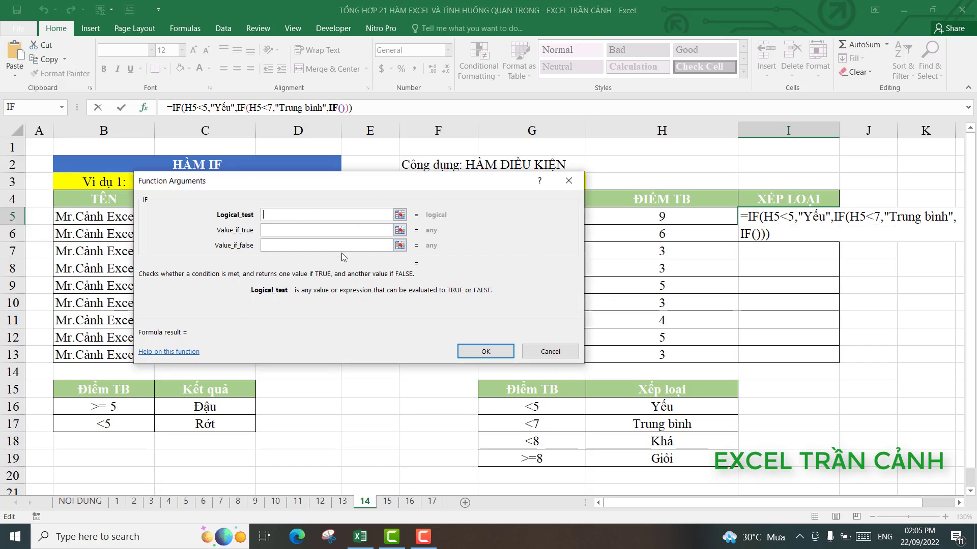
click(633, 219)
text(<)
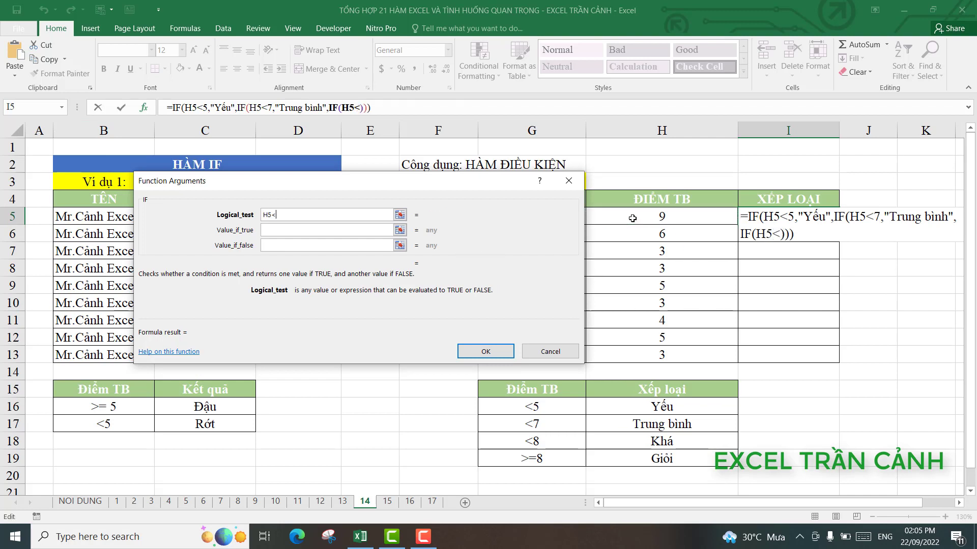
text(8)
key(Tab)
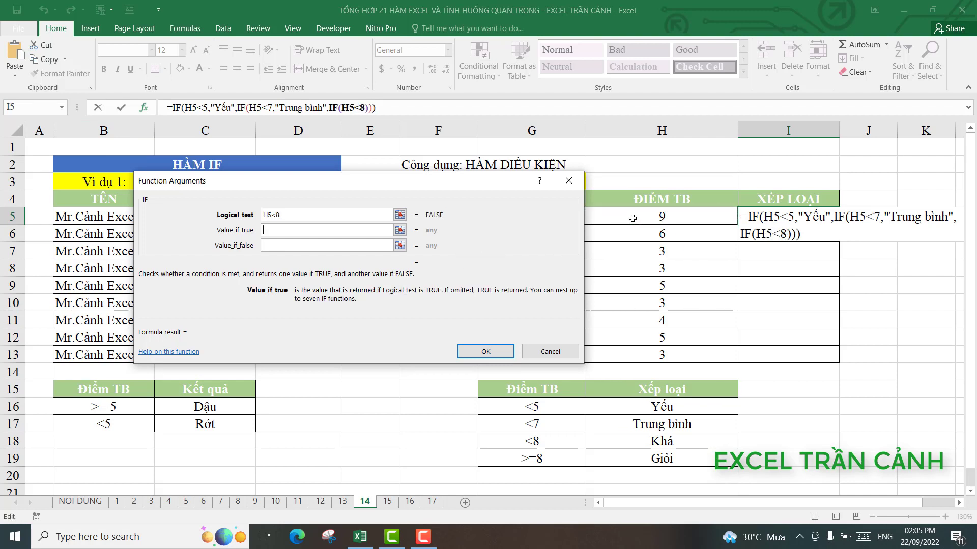
text("Kha)
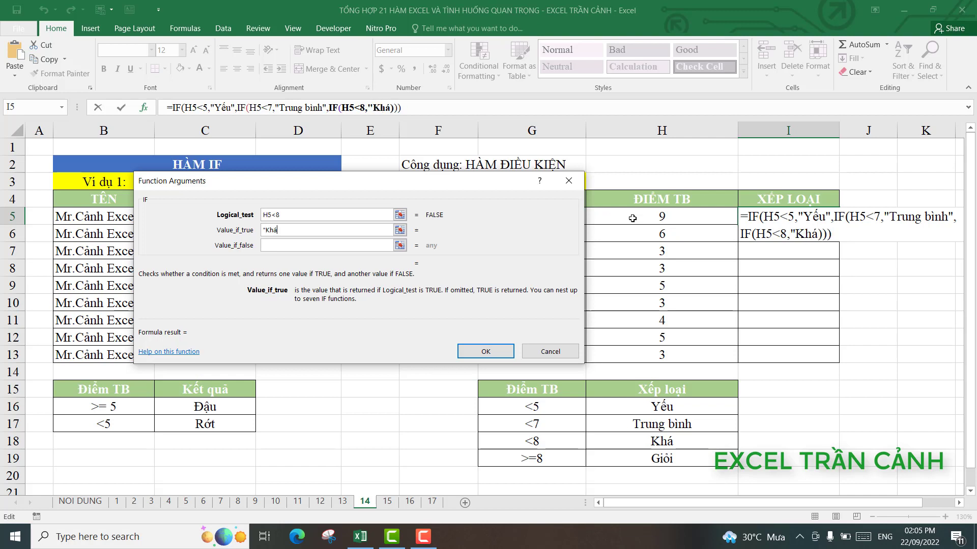
text(")
key(Tab)
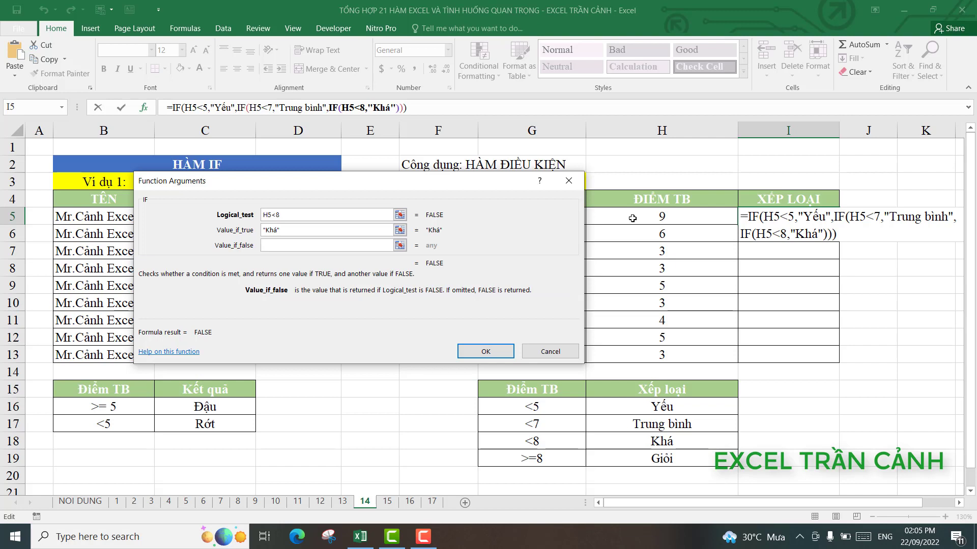
text(")
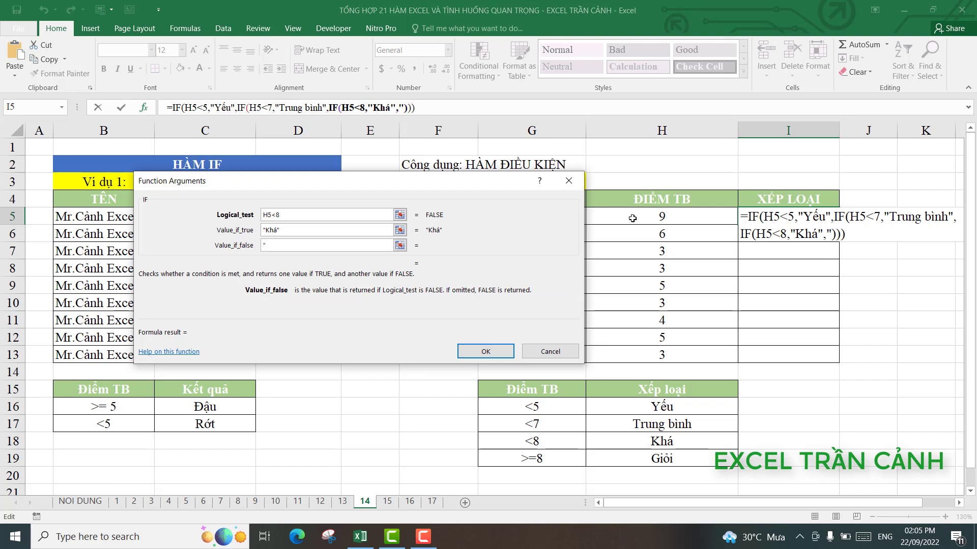
text(Gioi)
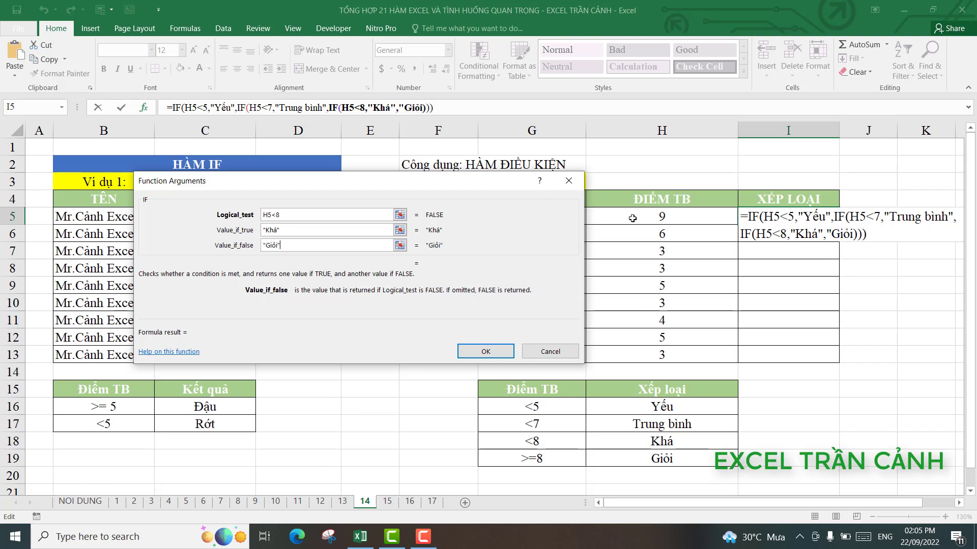
key(Return)
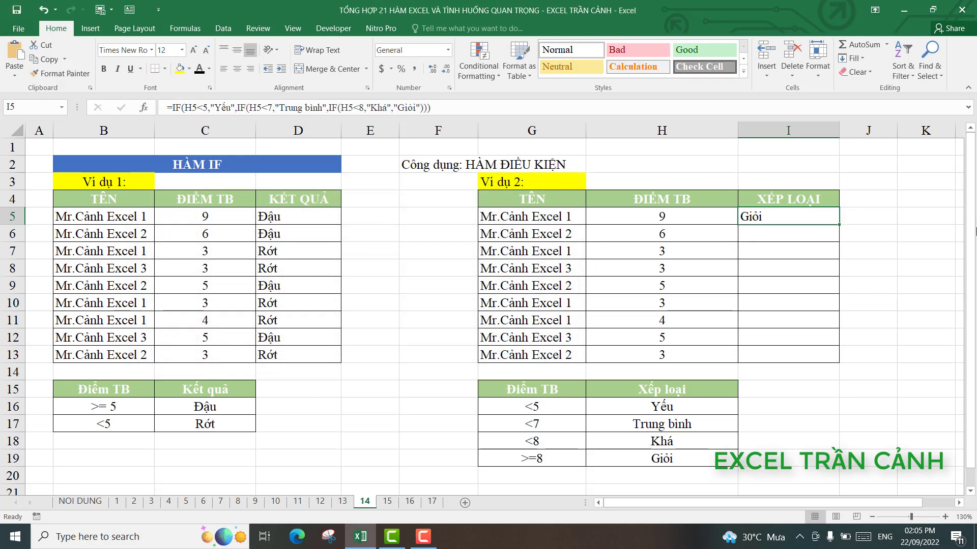
- Fill the XẾP LOẠI formula from I5 down to I13 and check the copied cells
drag(839, 224, 831, 362)
click(791, 229)
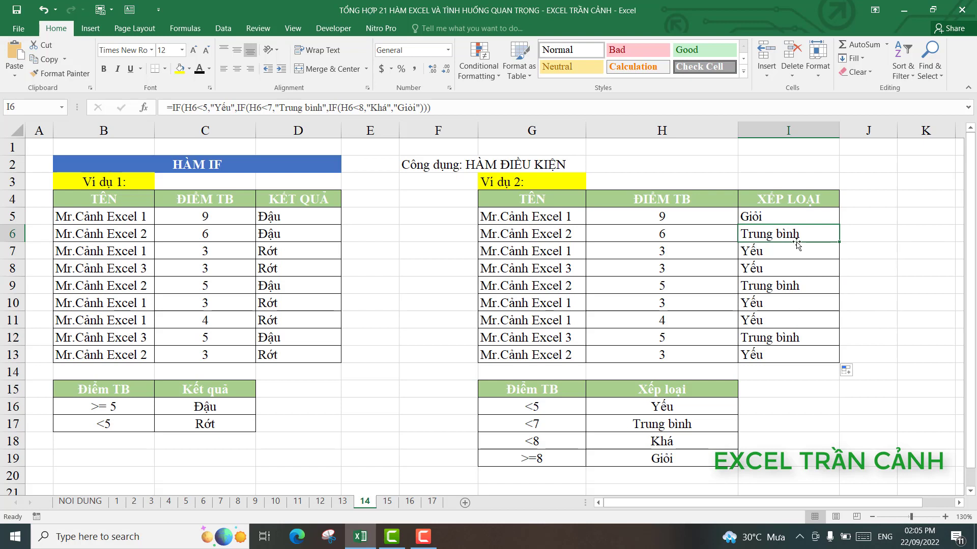
click(793, 252)
click(793, 274)
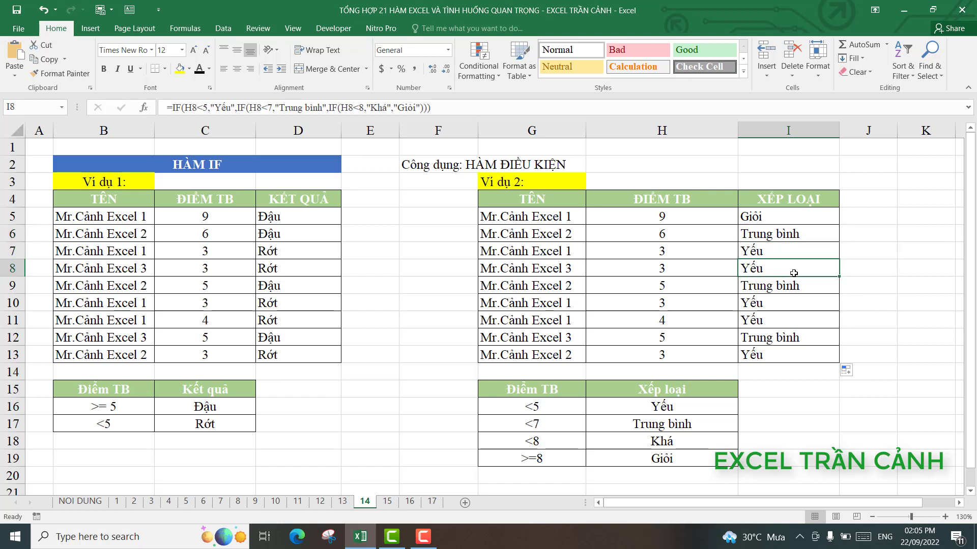
click(791, 301)
click(790, 320)
click(791, 337)
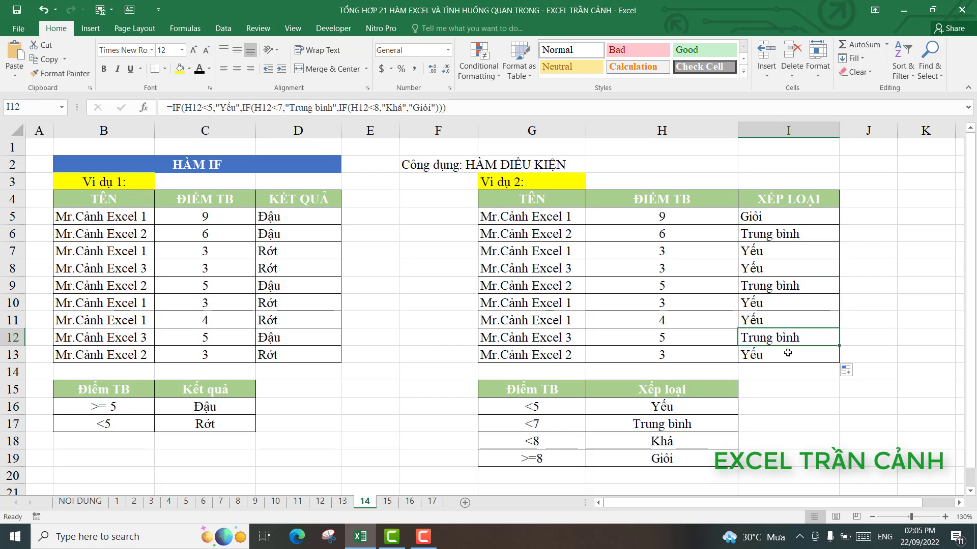
click(789, 353)
- Review the ratings back up to I5, then switch to sheet 15
click(788, 287)
click(790, 235)
click(787, 219)
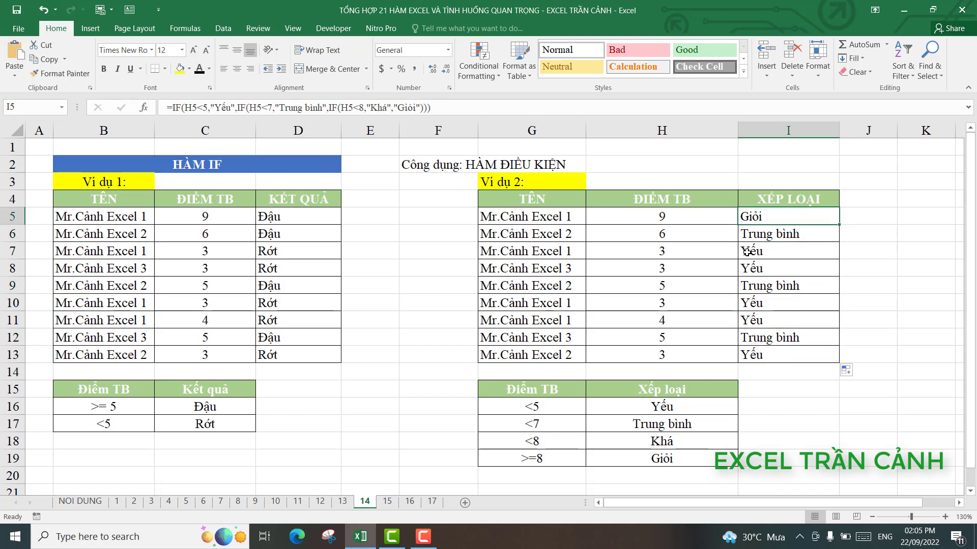
click(387, 502)
click(520, 421)
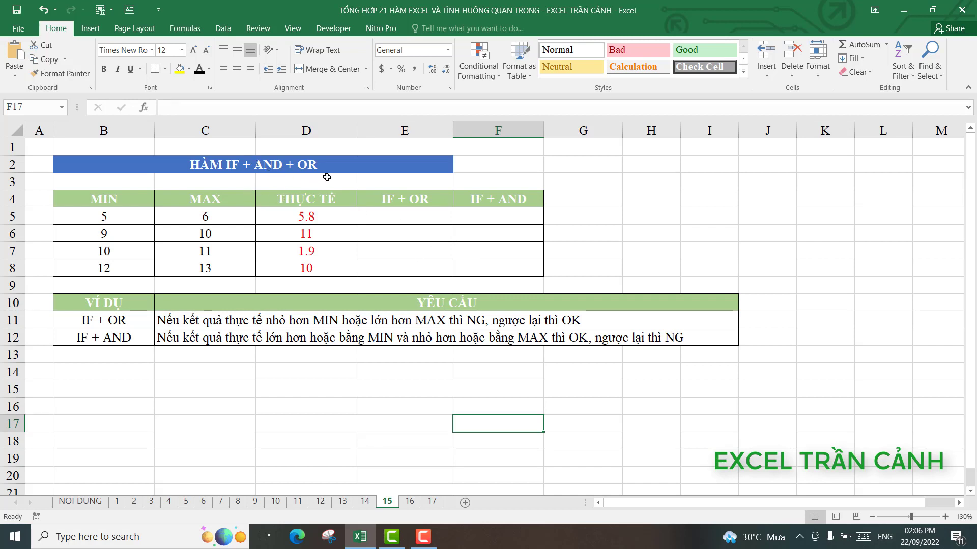
- Point out the empty IF + OR cells and highlight the MIN, MAX and THỰC TẾ values
click(407, 216)
click(407, 238)
drag(114, 201, 143, 267)
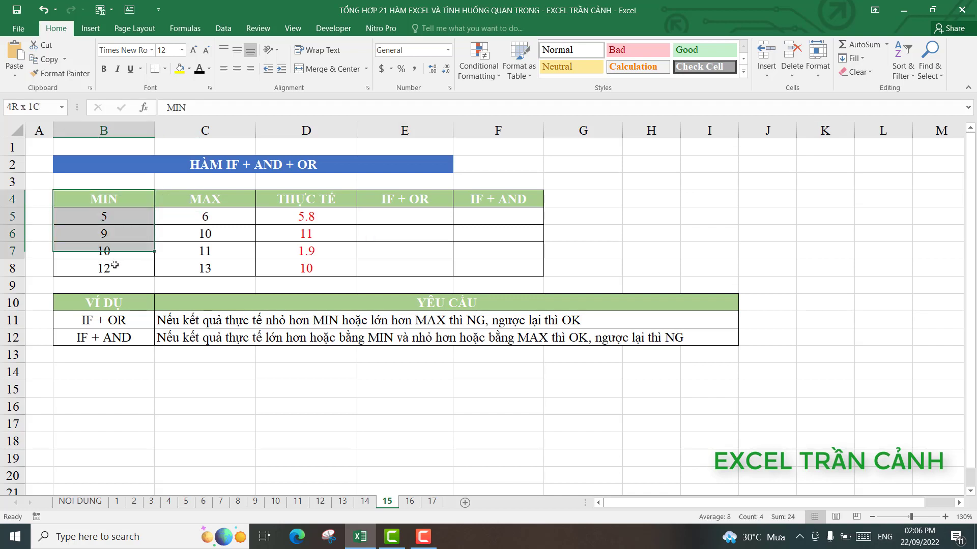
drag(208, 200, 207, 269)
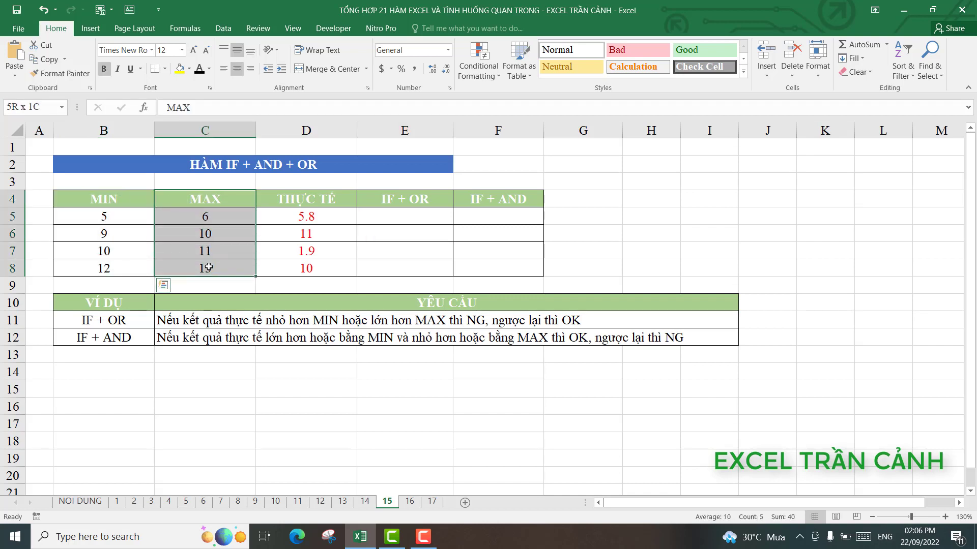
drag(293, 199, 295, 270)
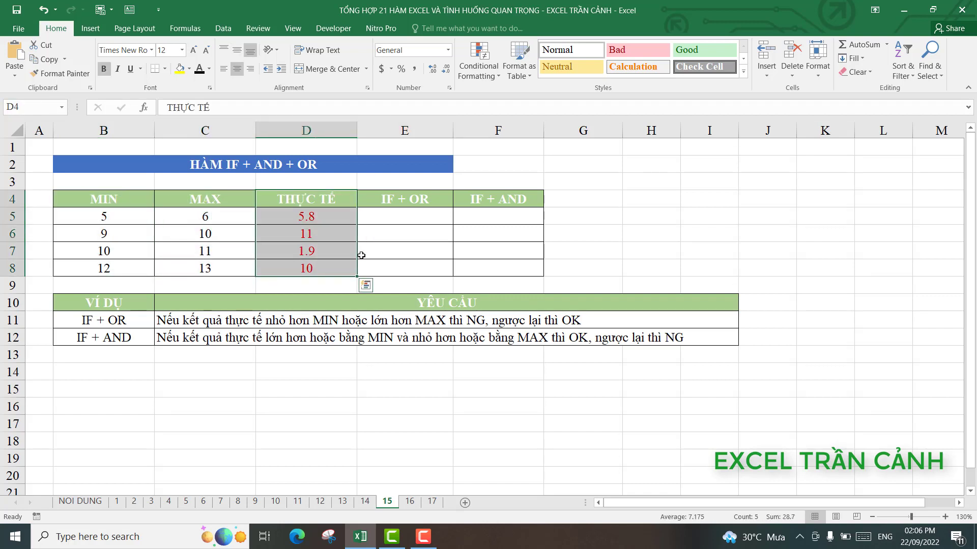
click(409, 214)
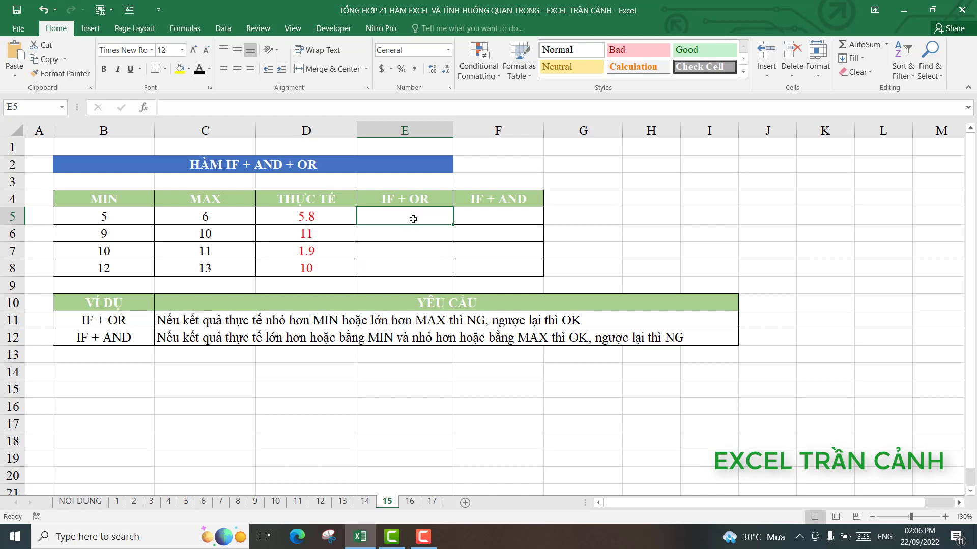
click(390, 231)
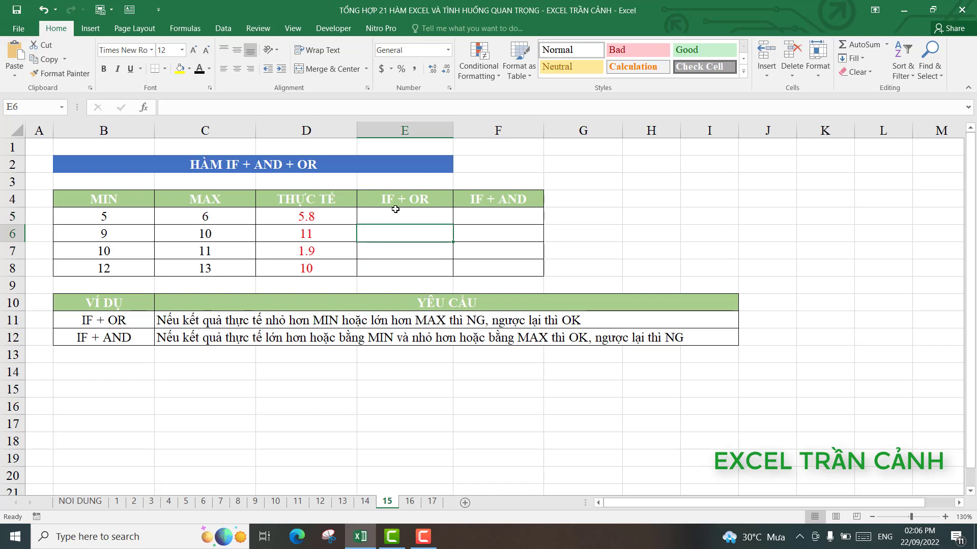
click(381, 215)
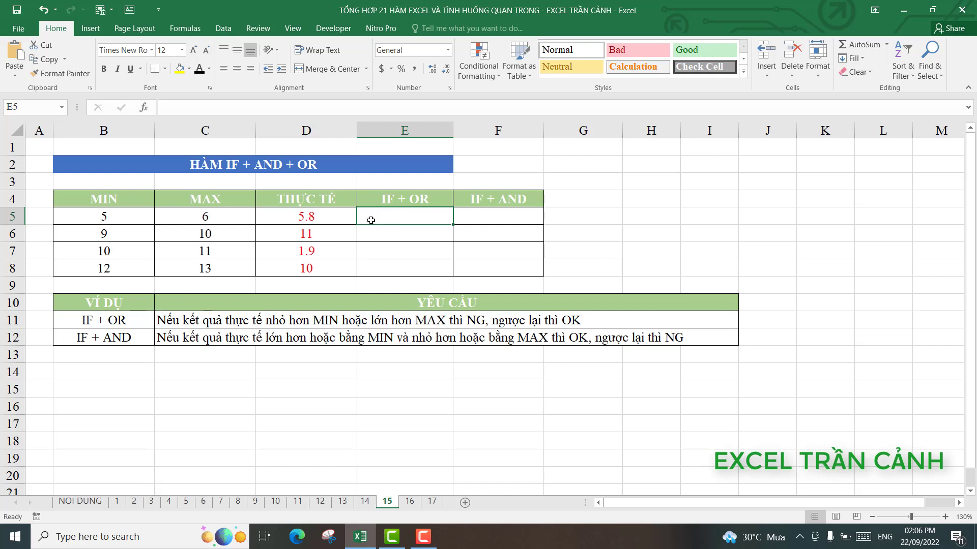
- Show the IF + OR requirement text, then start a formula in E5 with =
click(190, 324)
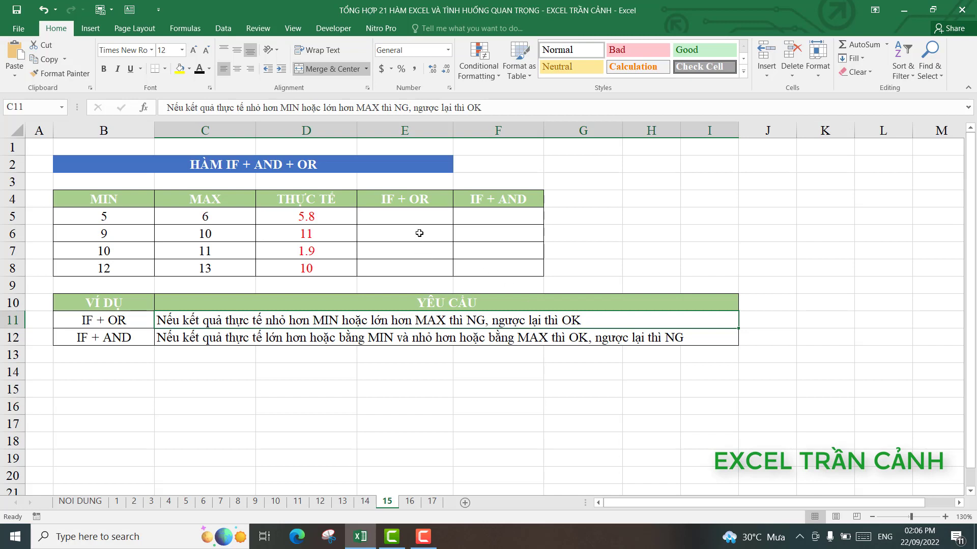
click(415, 214)
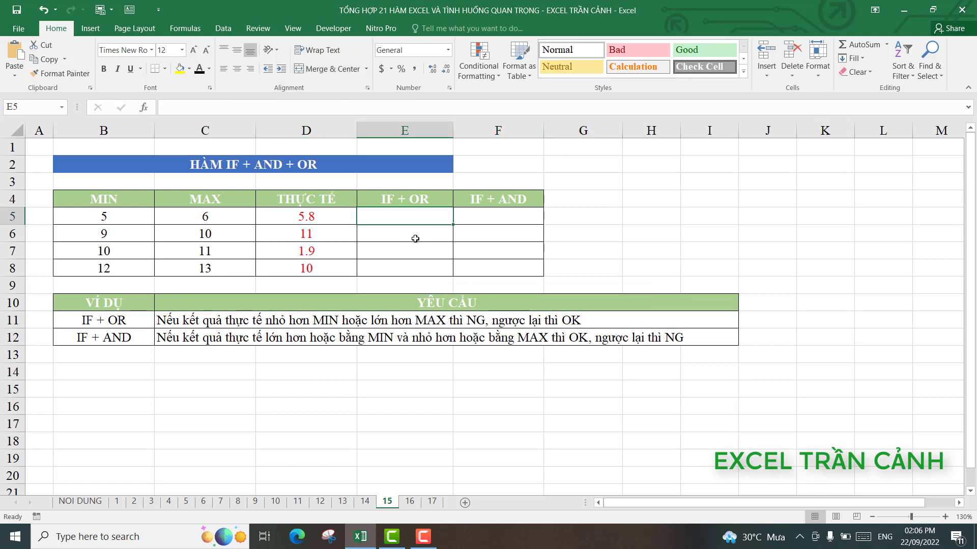
text(=)
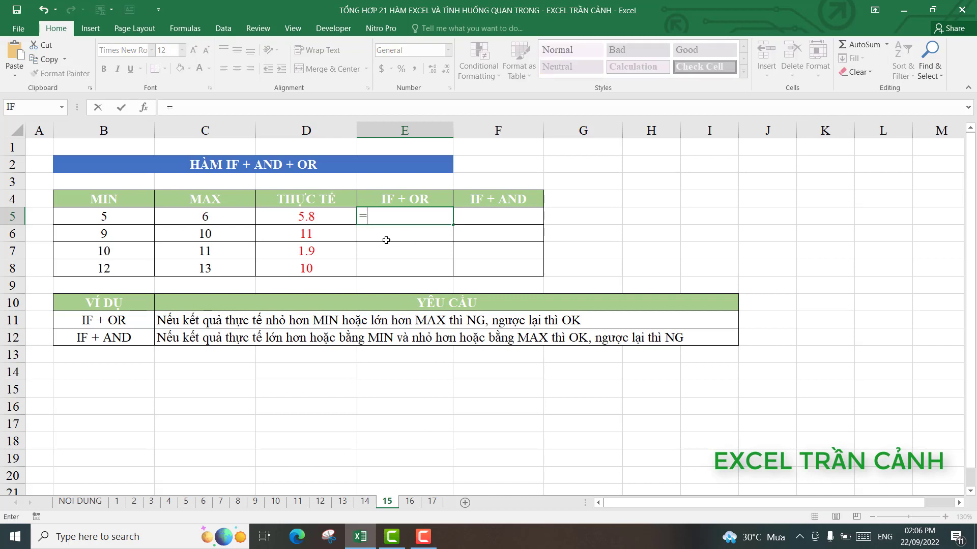
- Start an IF function in cell E5 from the recent-functions list
click(62, 108)
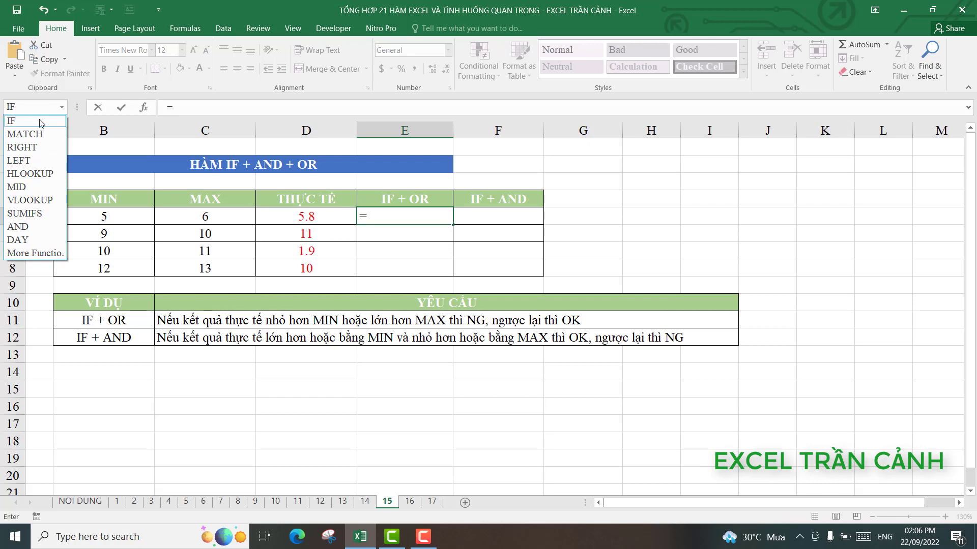
click(43, 121)
drag(334, 189, 425, 271)
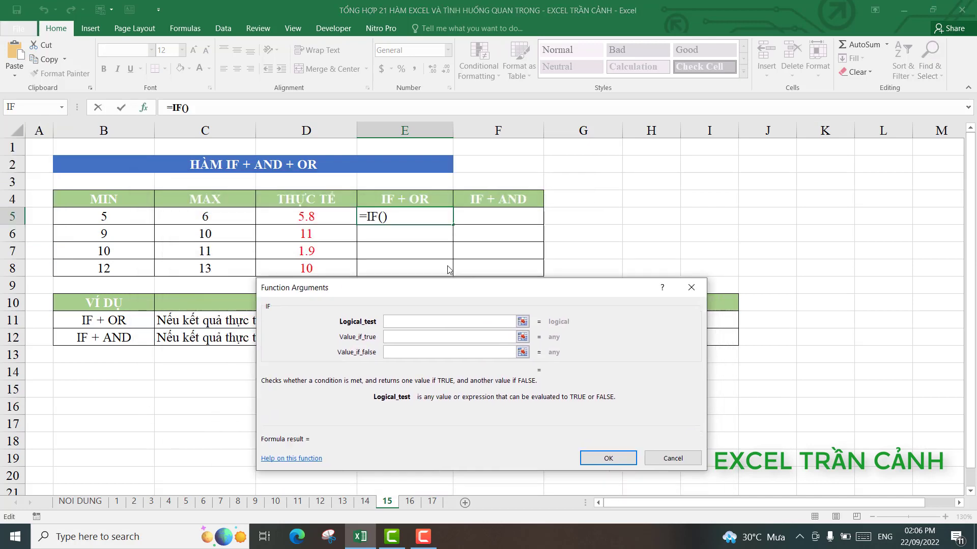
- Nest an OR function inside the IF, picking it from More Functions
click(62, 108)
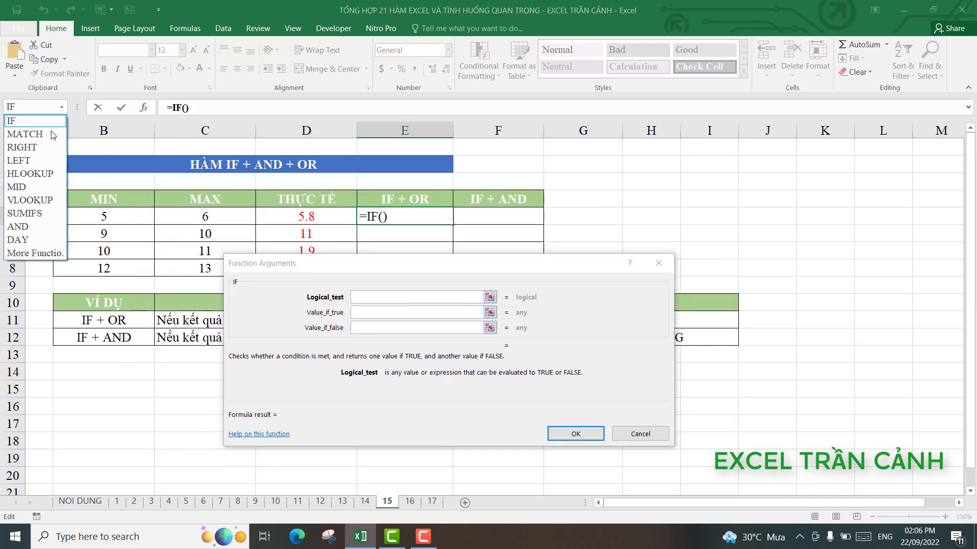
click(30, 254)
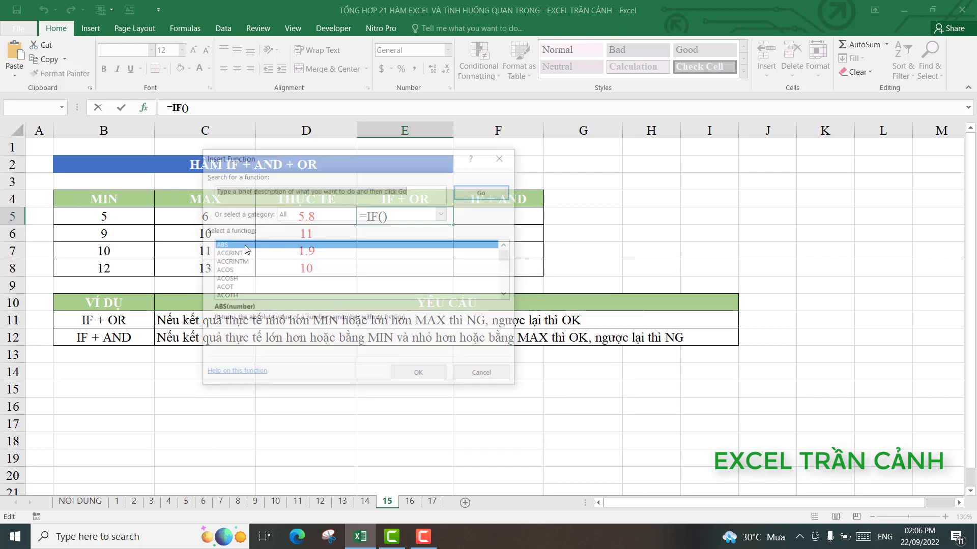
click(229, 271)
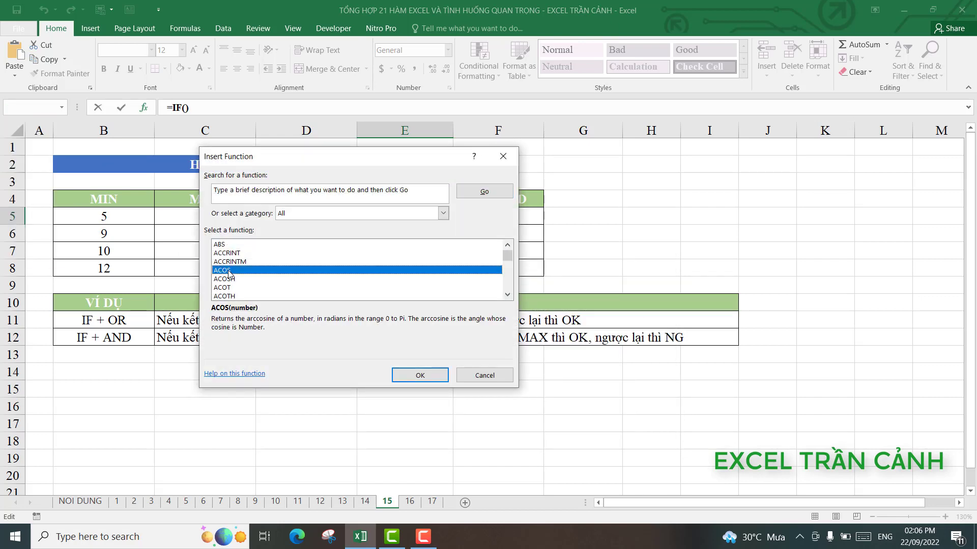
key(o)
click(507, 295)
click(508, 296)
click(507, 295)
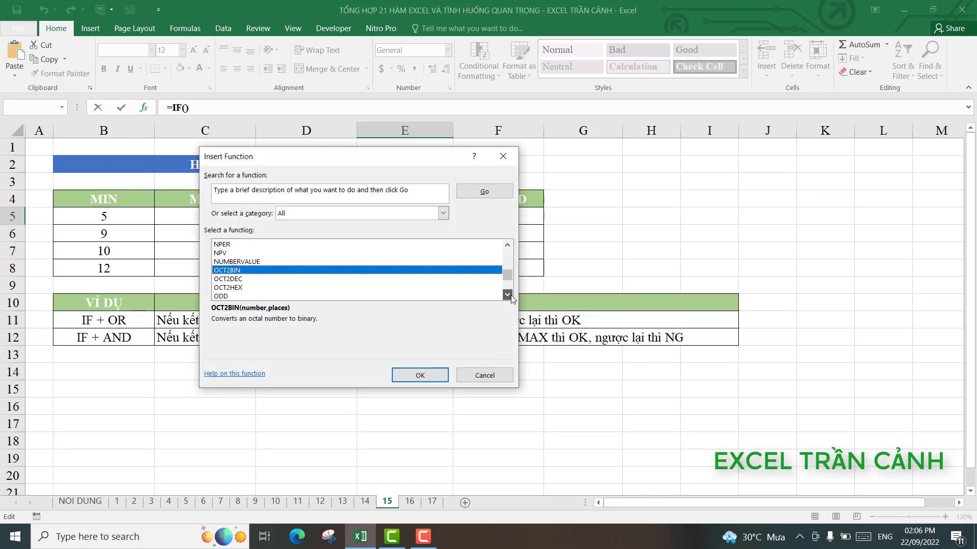
click(507, 296)
click(507, 296)
click(507, 296)
click(507, 295)
click(508, 296)
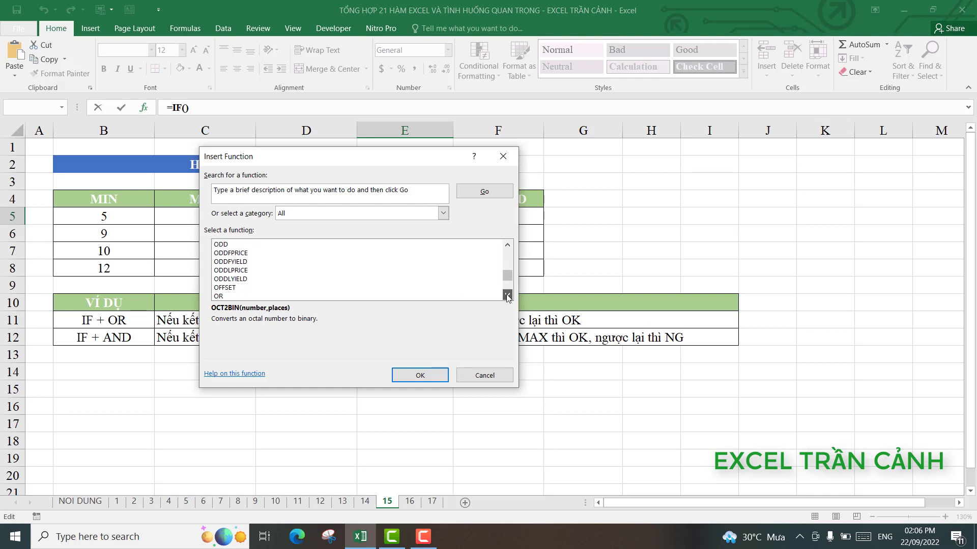
click(507, 296)
click(507, 296)
click(508, 296)
click(507, 295)
click(221, 263)
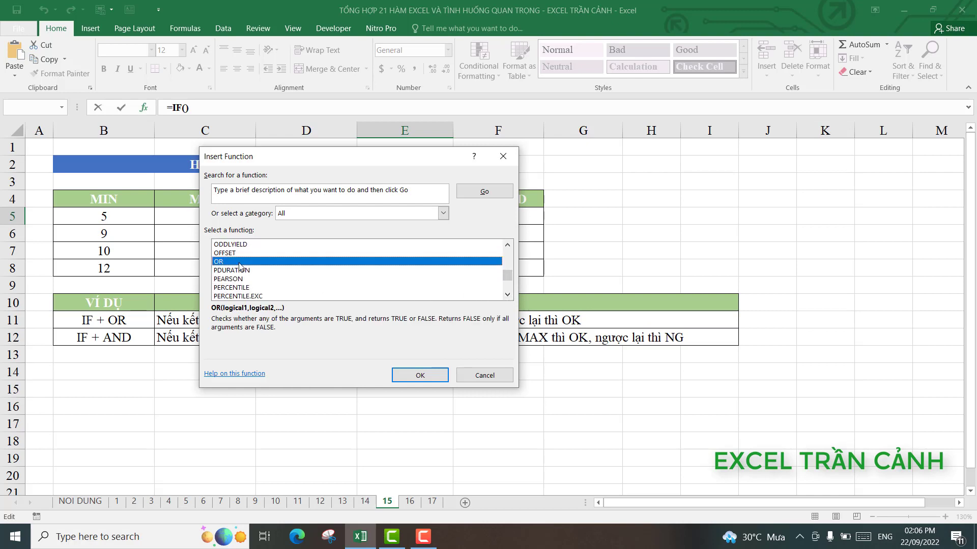
click(407, 375)
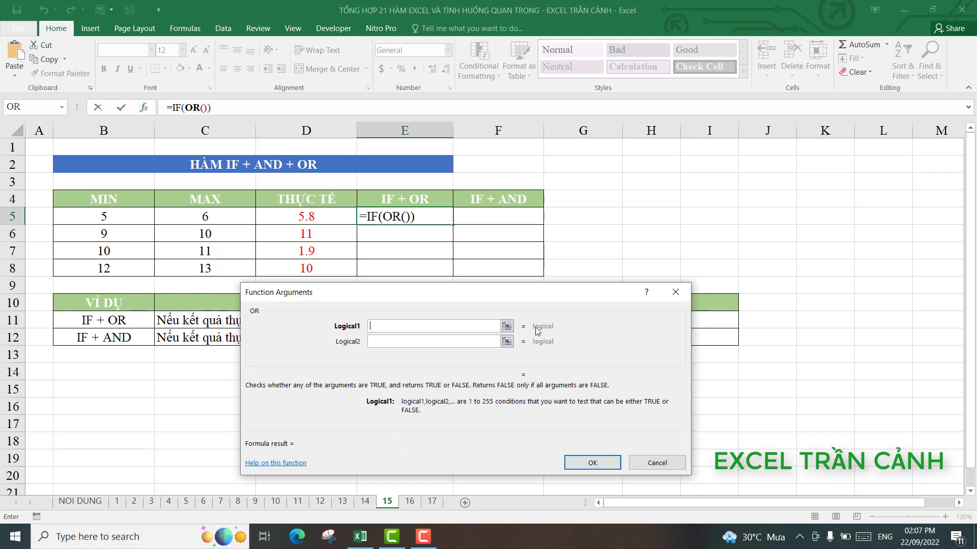
- Set the OR conditions to D5<B5 and D5>C5, then go back to the IF arguments
click(306, 212)
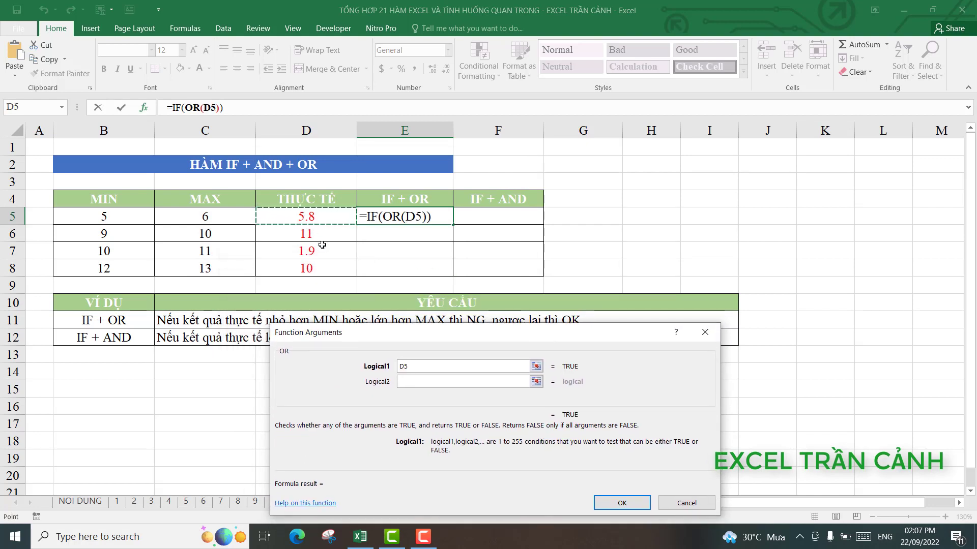
drag(350, 335, 345, 342)
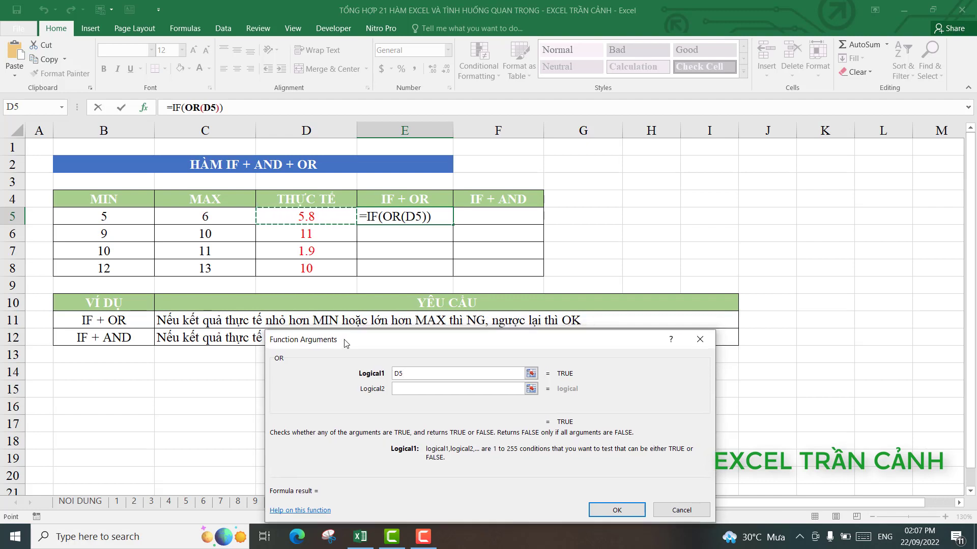
text(<)
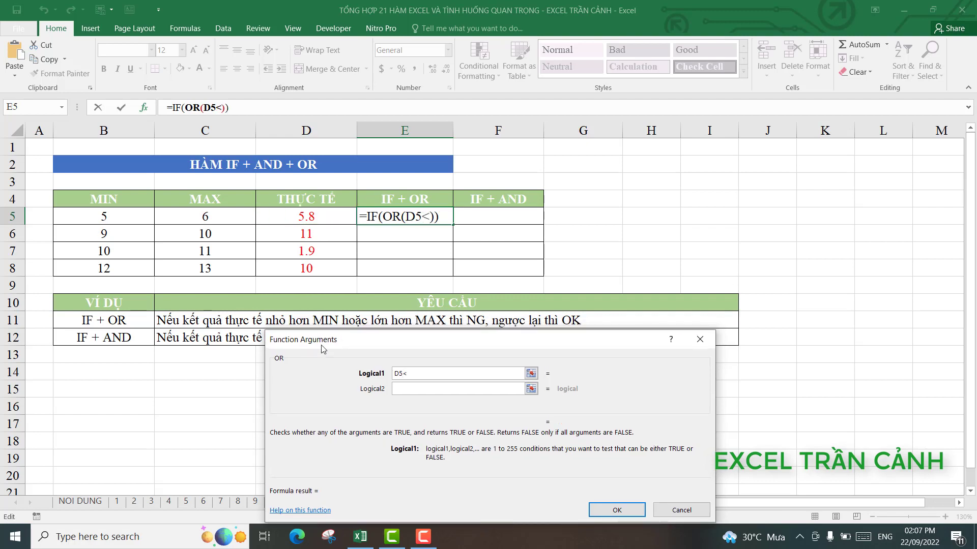
click(122, 217)
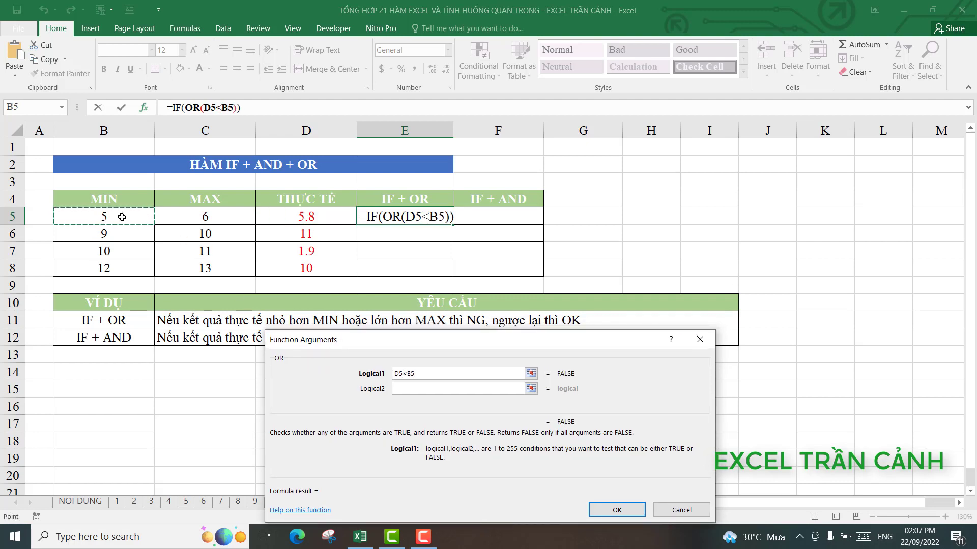
key(Tab)
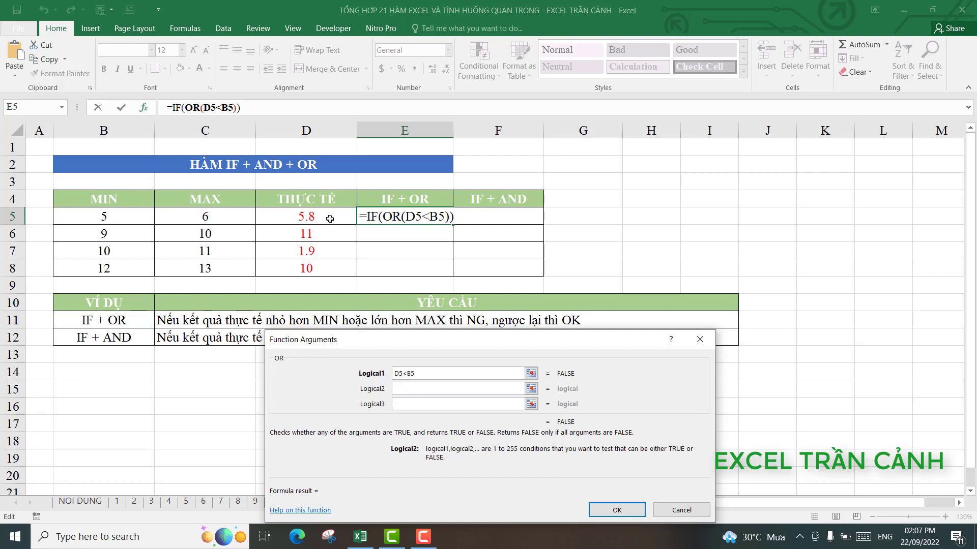
click(330, 219)
text(>)
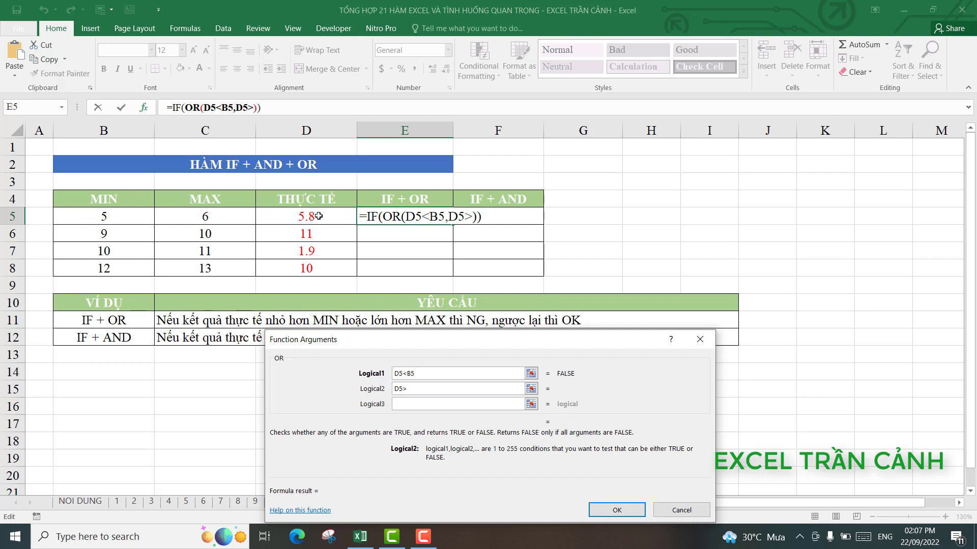
click(229, 219)
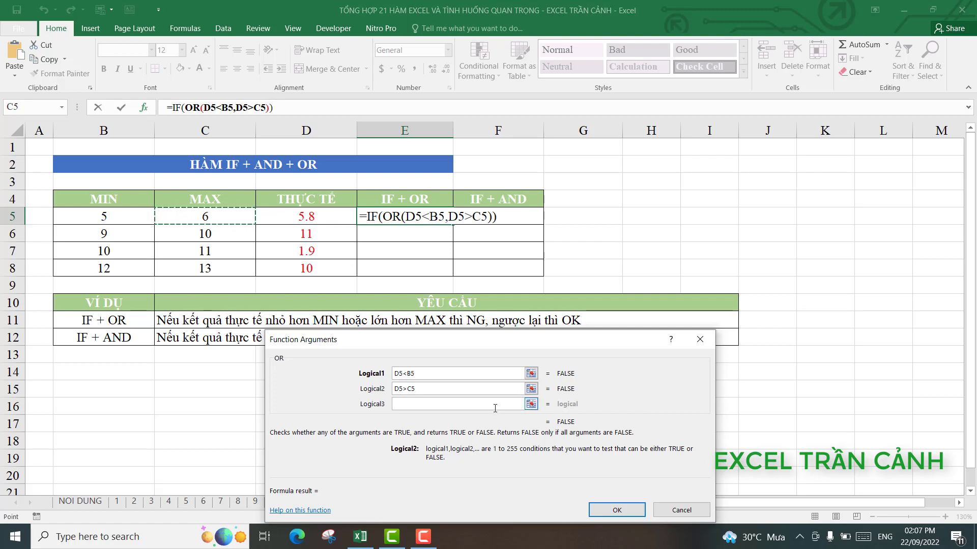
click(175, 107)
- Complete the IF with "NG" when true and "OK" when false, and confirm it in E5
click(455, 389)
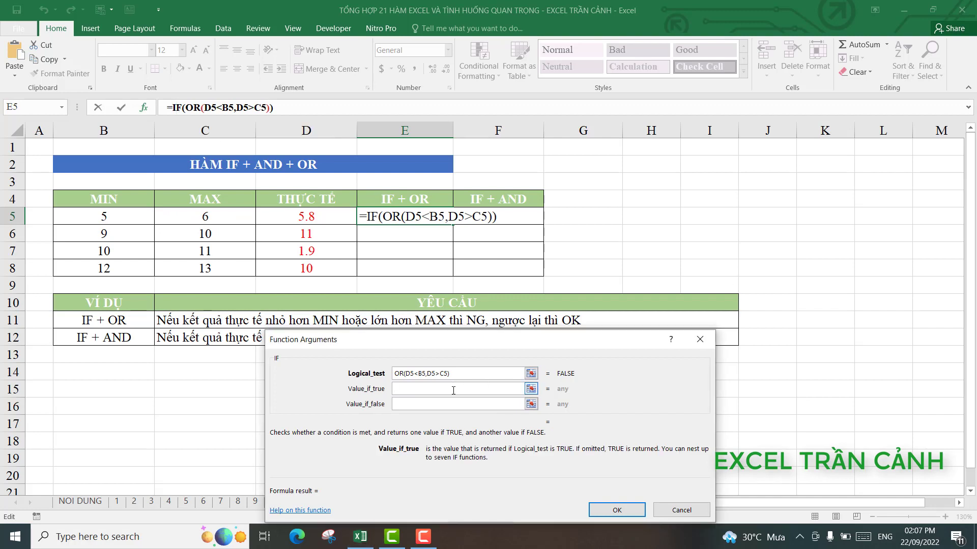
text(")
text(NG)
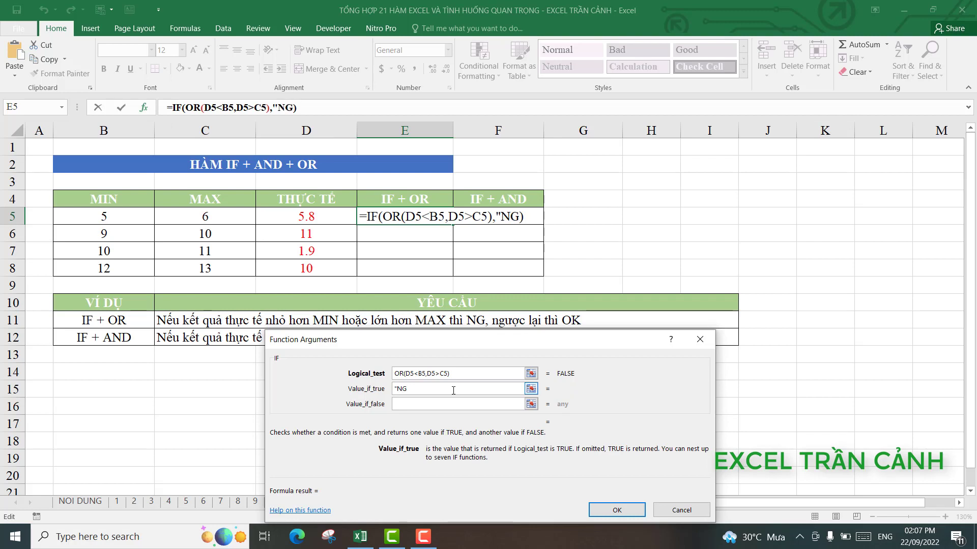
text(")
click(453, 404)
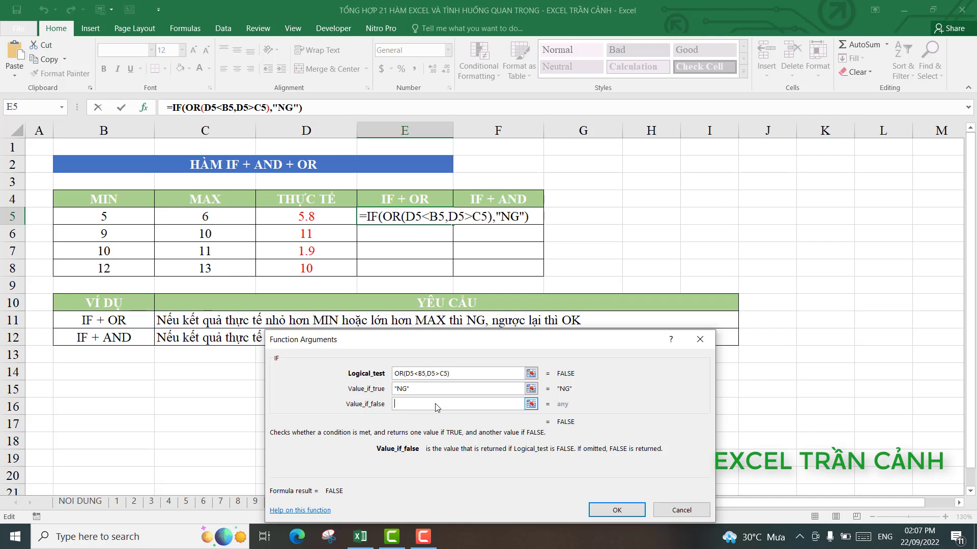
text("OK)
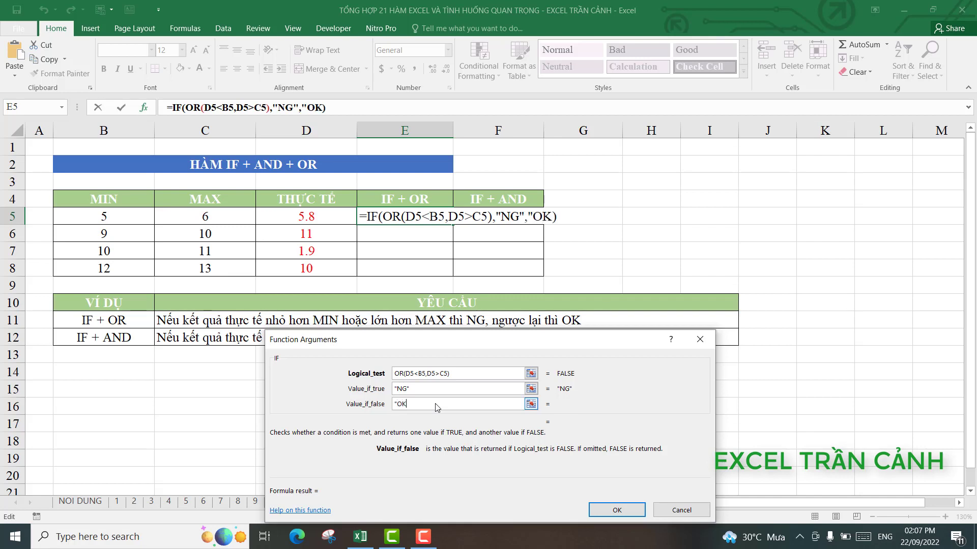
text(")
key(Return)
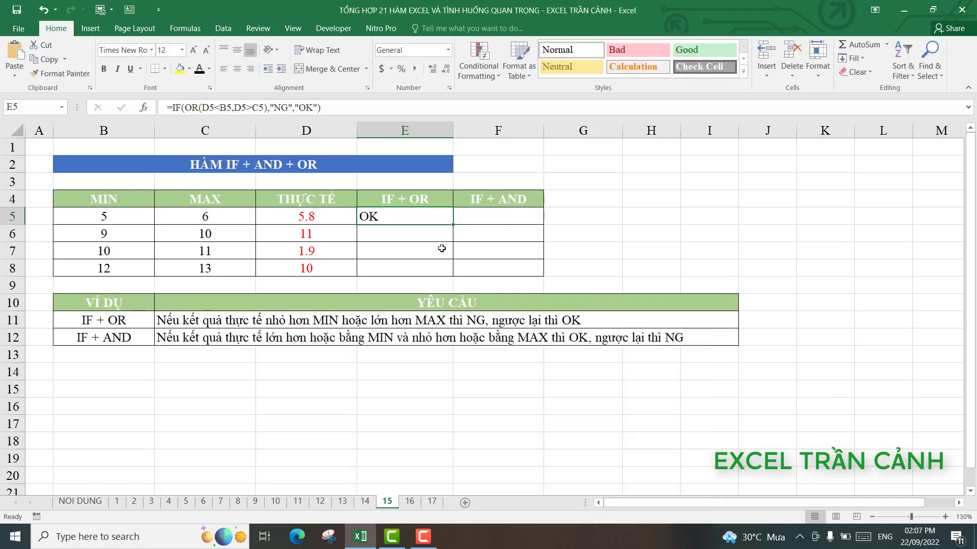
- Fill the E5 formula down to E8 and check the results against the column D values
double_click(454, 227)
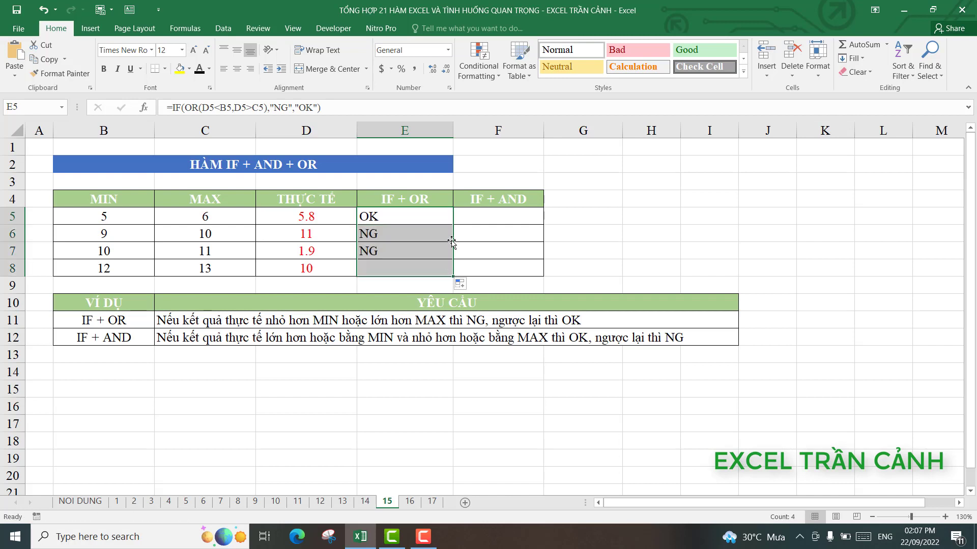
key(Down)
key(Down)
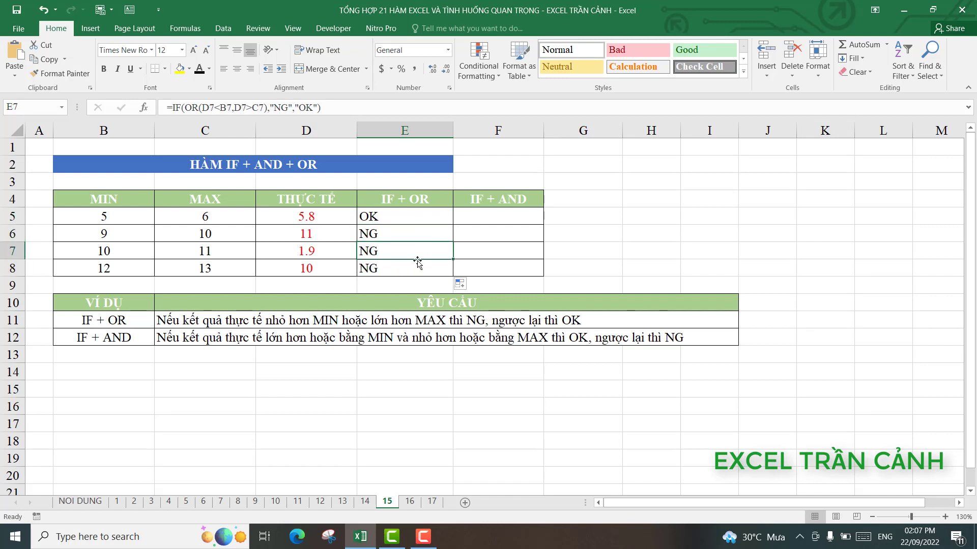
key(Down)
click(403, 217)
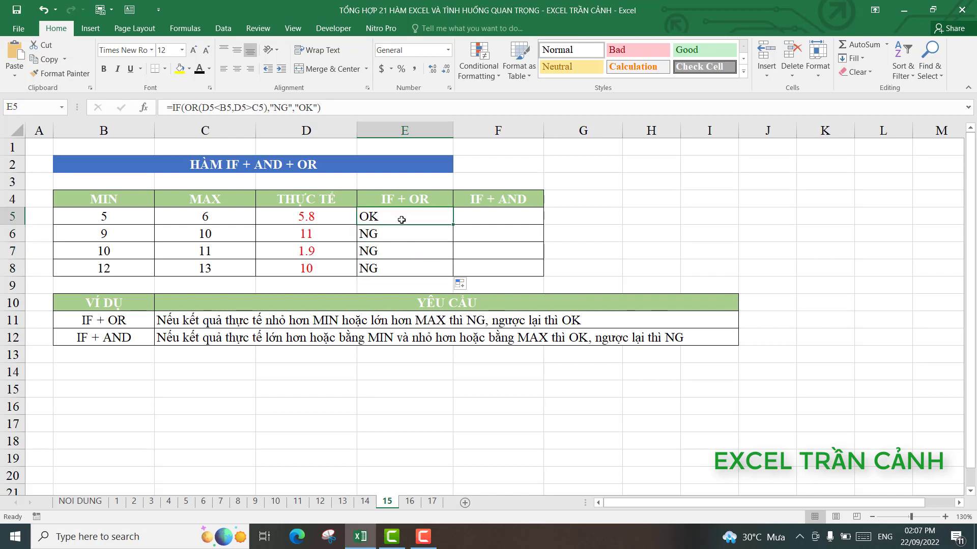
click(336, 237)
click(334, 252)
click(328, 266)
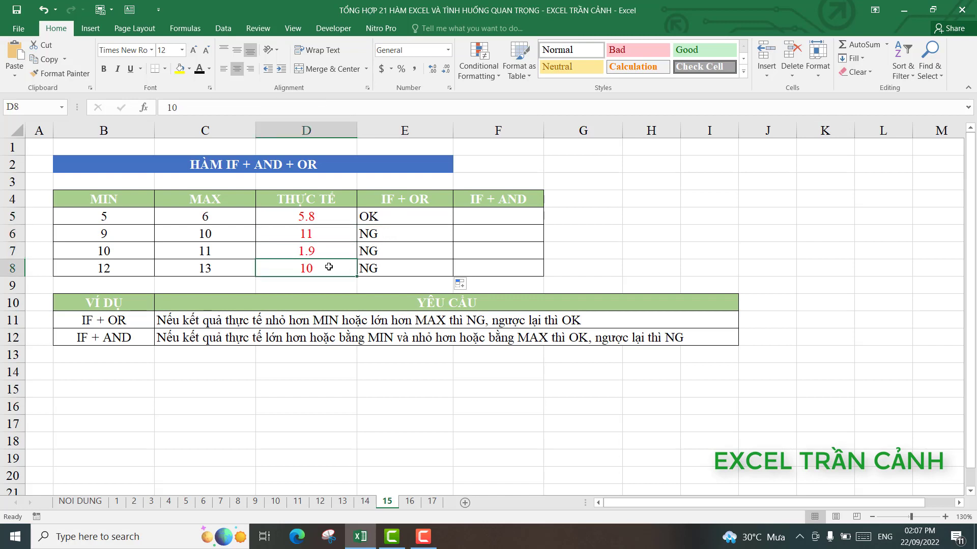
click(330, 255)
click(318, 268)
click(323, 255)
click(400, 251)
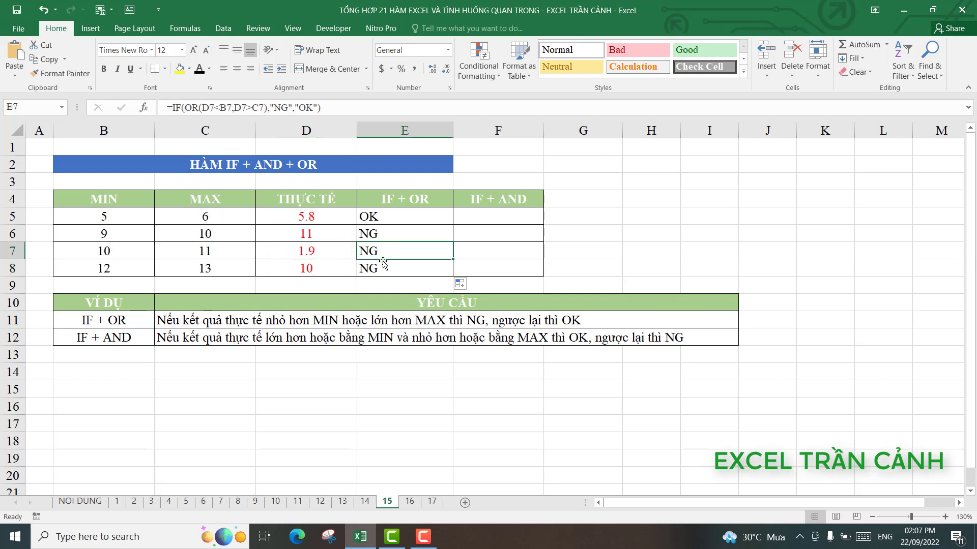
click(382, 264)
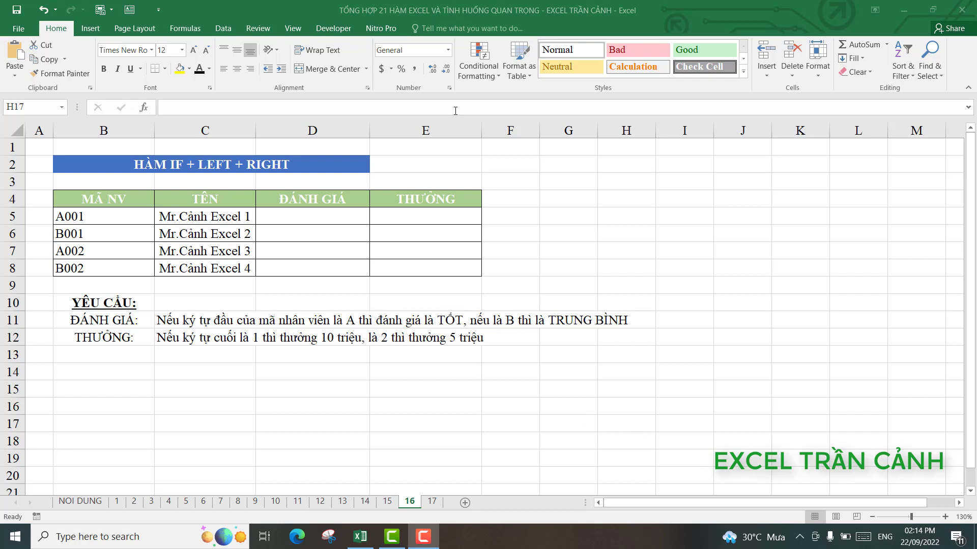
click(311, 215)
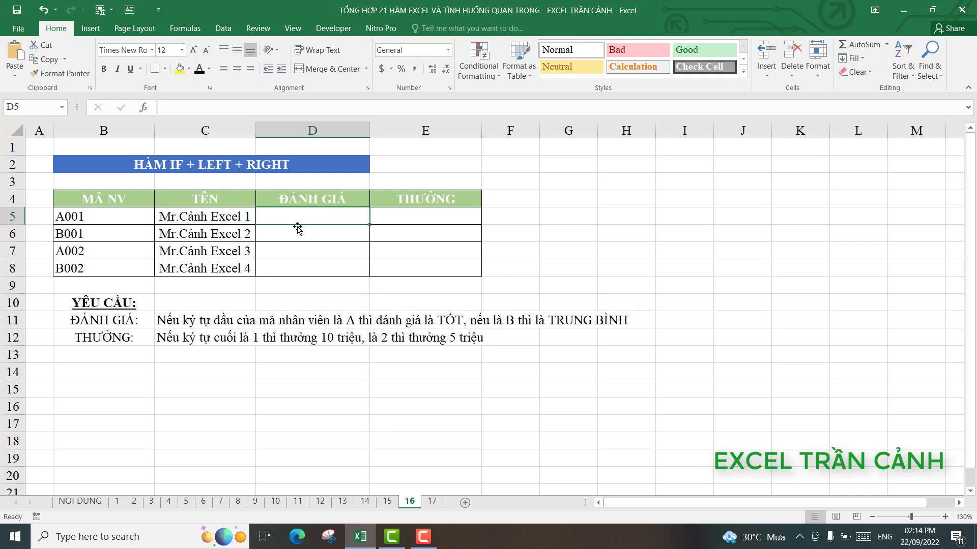
click(323, 234)
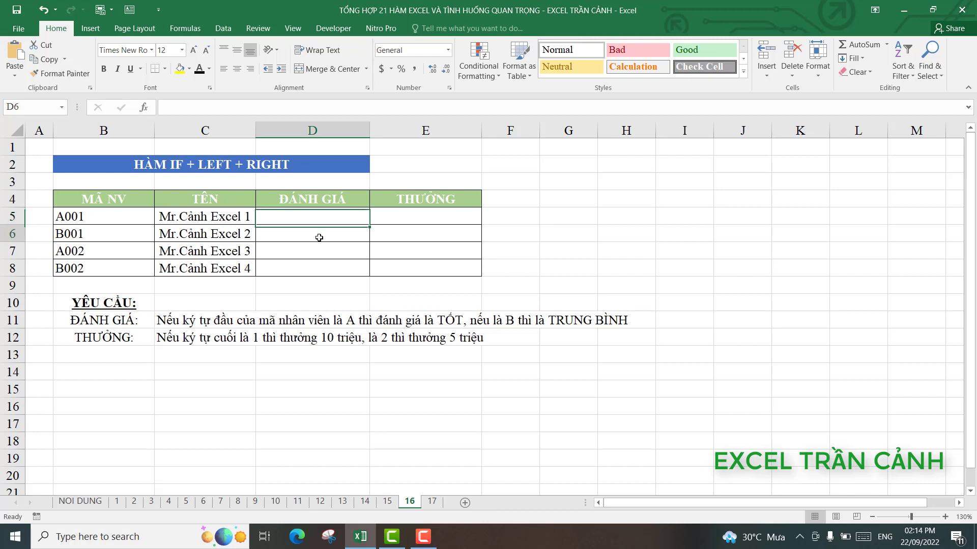
key(Up)
key(Up)
key(Down)
key(Down)
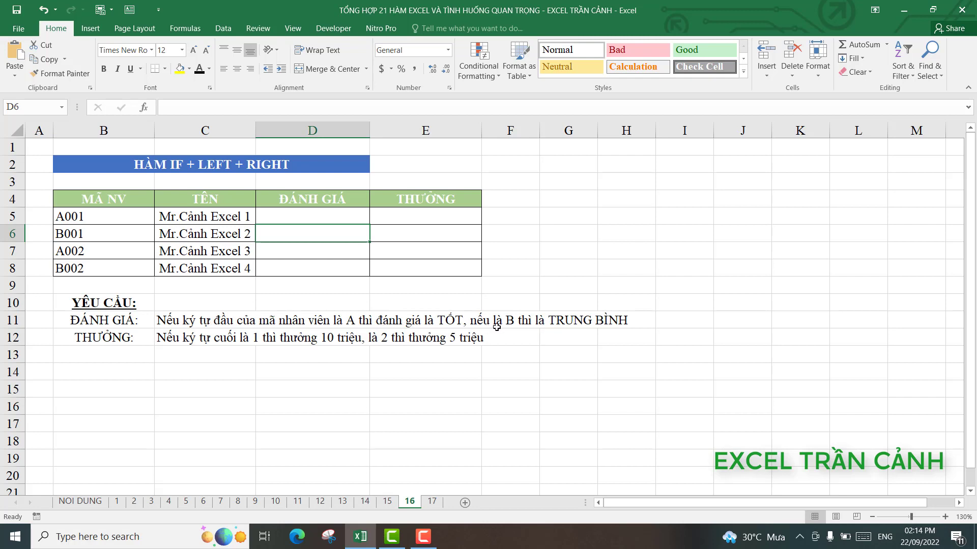
click(315, 217)
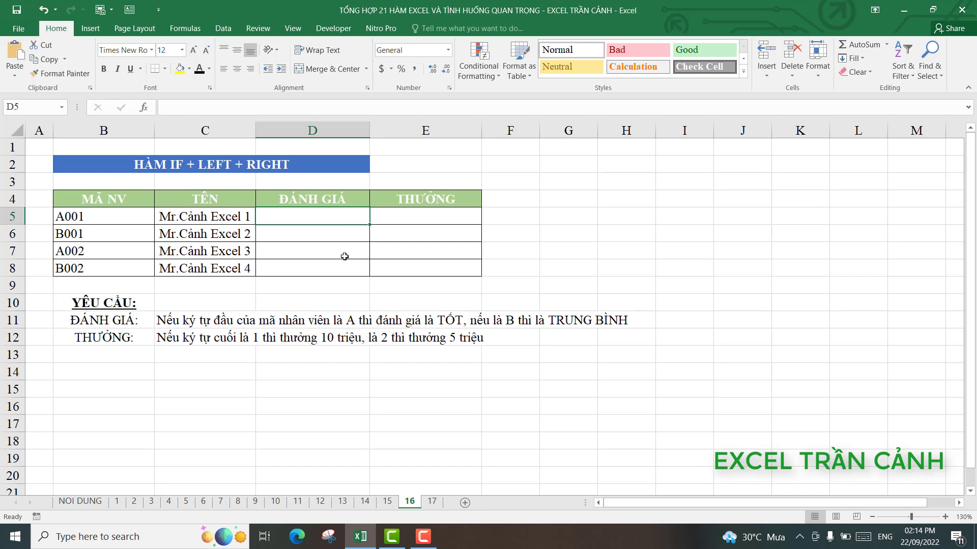
- Start =IF in D5 and nest LEFT(B5,1) as the start of its condition
text(=)
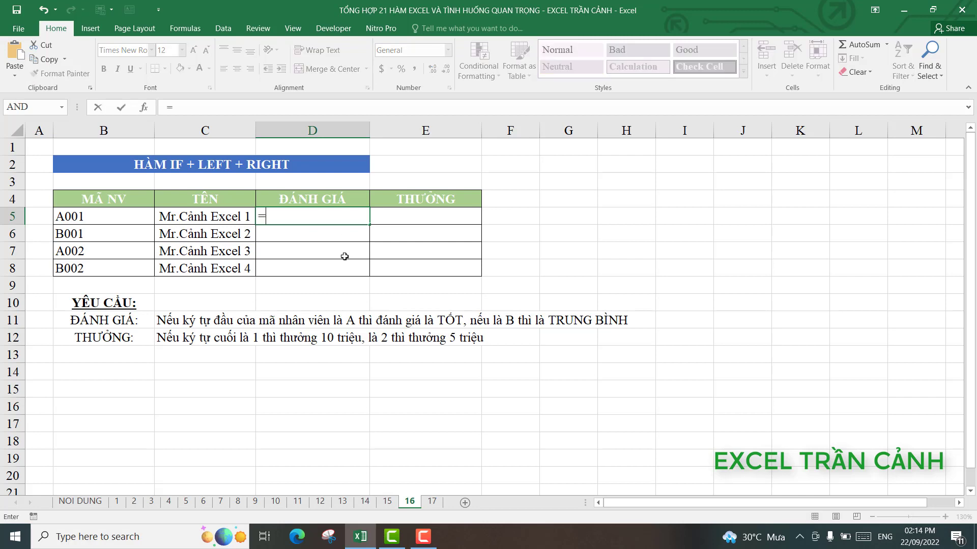
text(if)
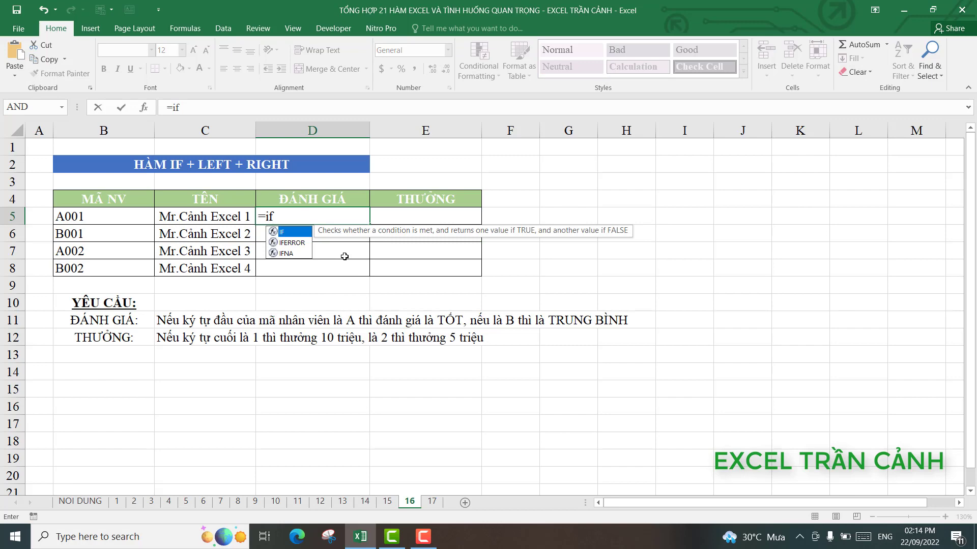
text(()
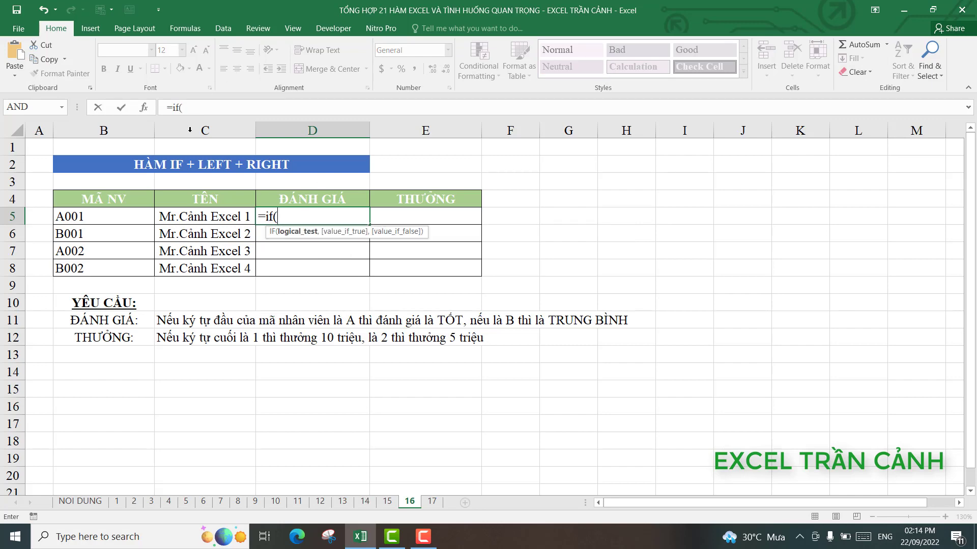
click(144, 108)
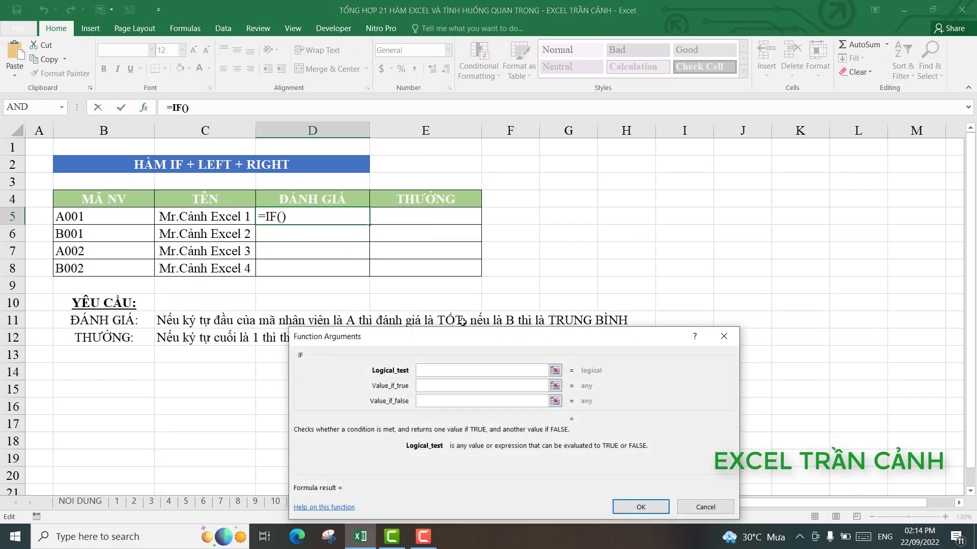
drag(477, 341, 493, 254)
click(442, 279)
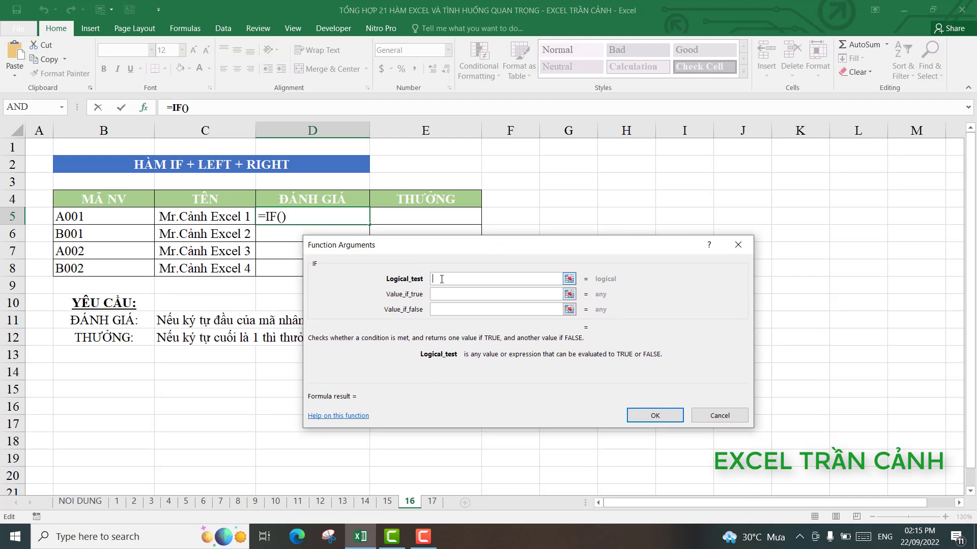
click(64, 109)
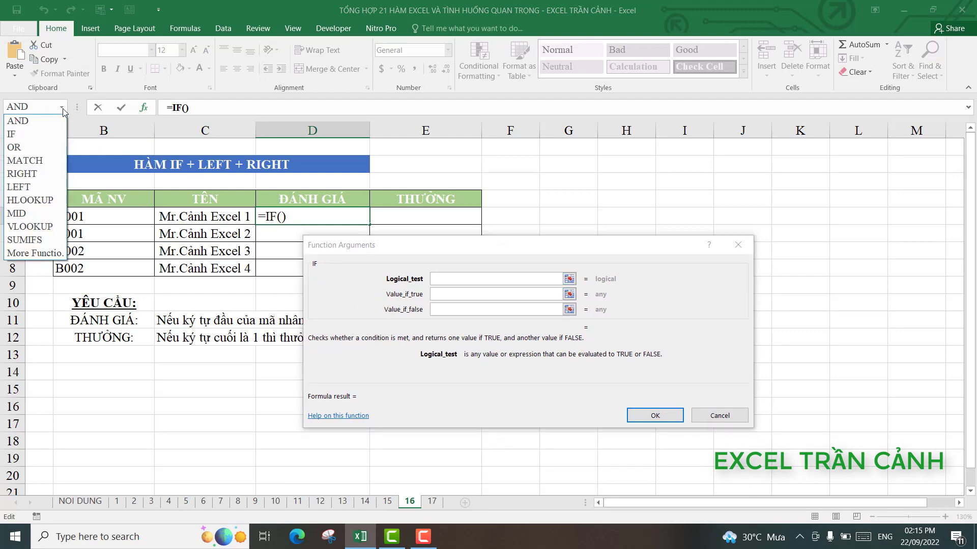
click(24, 188)
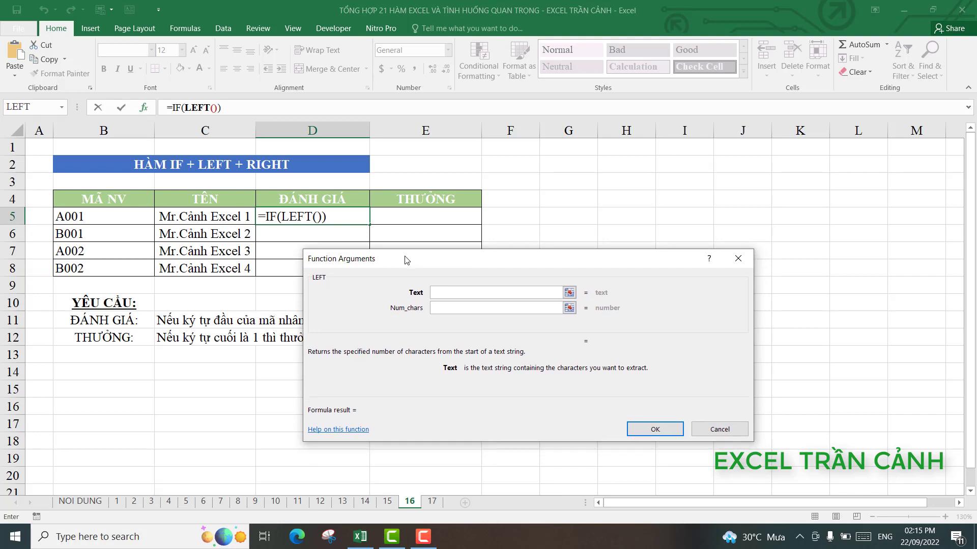
click(108, 218)
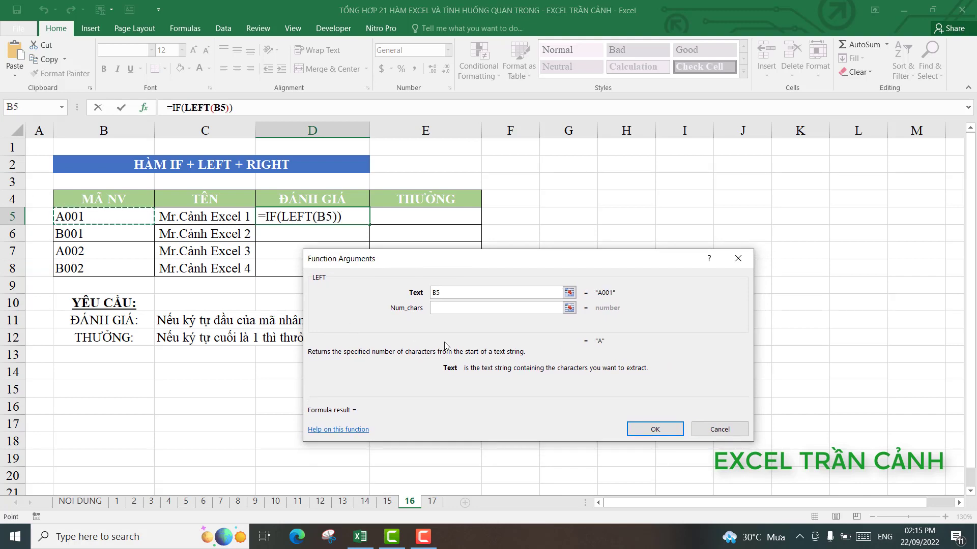
click(452, 310)
text(1)
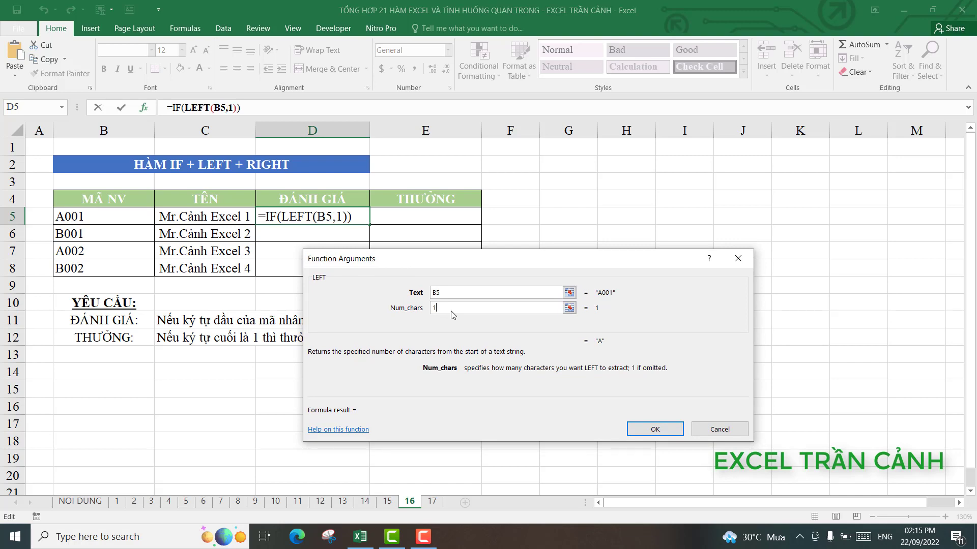
click(173, 107)
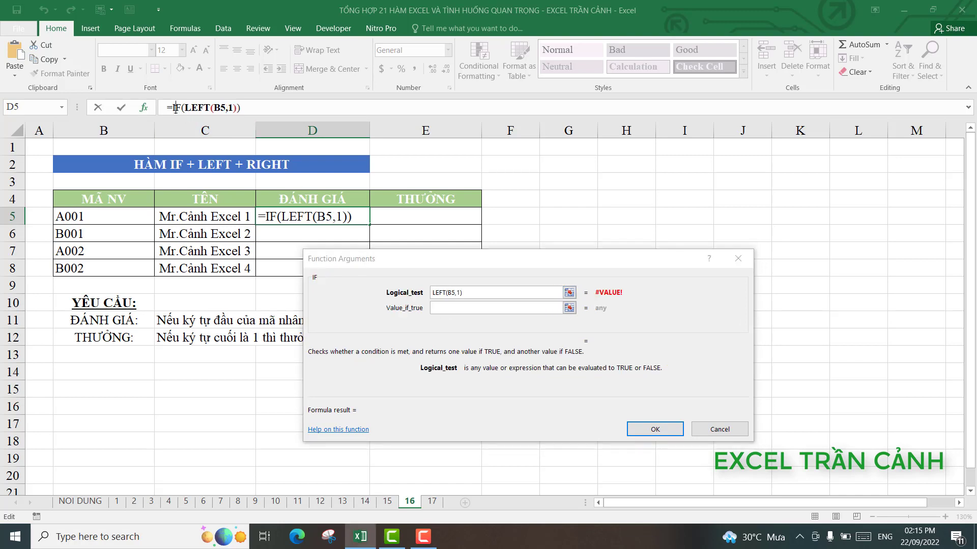
- Complete the IF condition as LEFT(B5,1)="a"
click(483, 293)
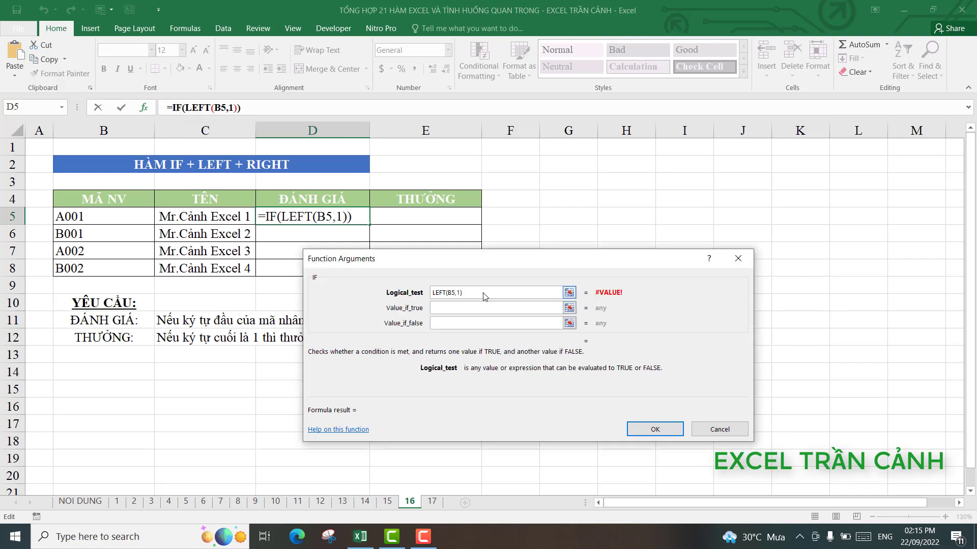
text(=)
mouse_move(553, 267)
mouse_down()
mouse_move(557, 371)
mouse_move(713, 245)
mouse_up()
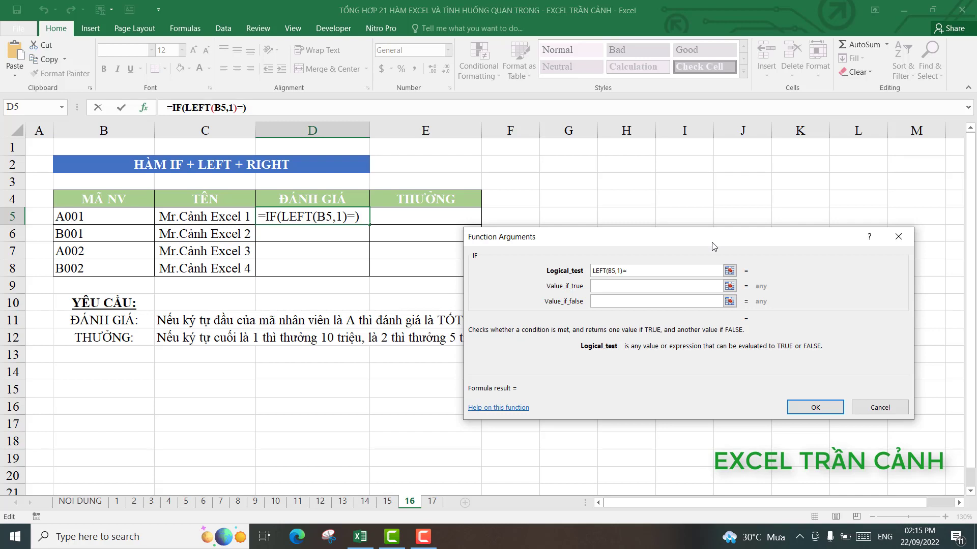
text("a")
- Return "Tốt" when true and "Trung bình" otherwise, then fill D5 down to D8
click(651, 289)
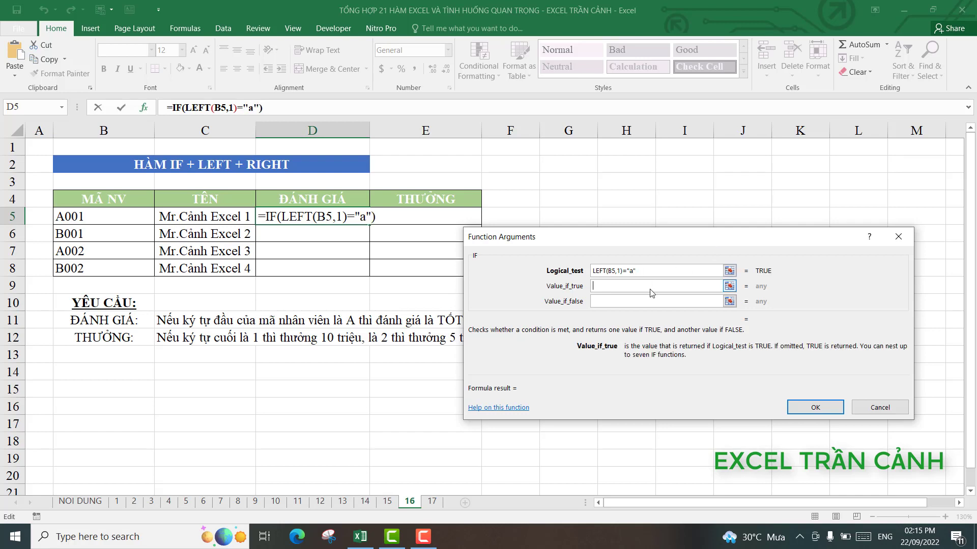
text(")
text(Tốt)
text(")
click(649, 301)
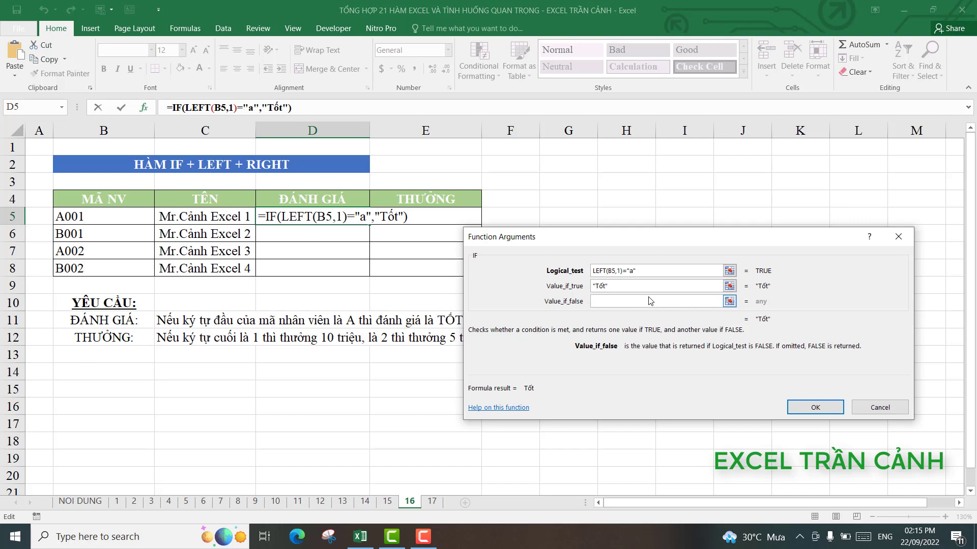
text(")
text(Trung)
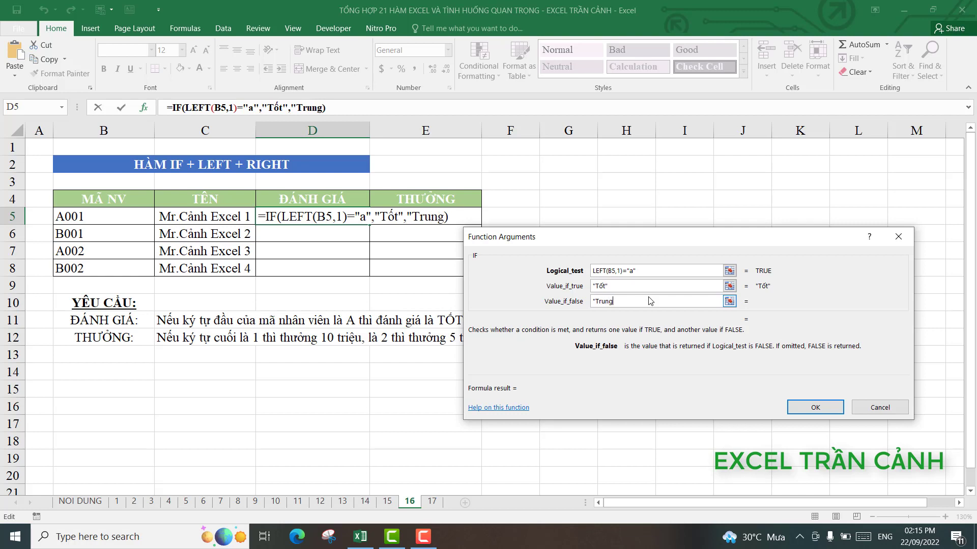
text( binhf)
text(")
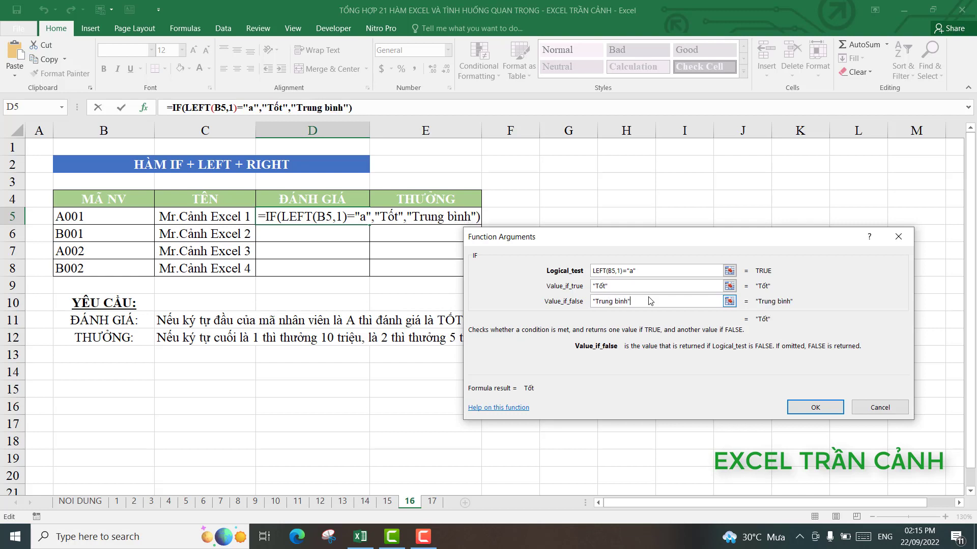
mouse_move(654, 240)
mouse_down()
mouse_move(508, 370)
mouse_move(503, 361)
mouse_up()
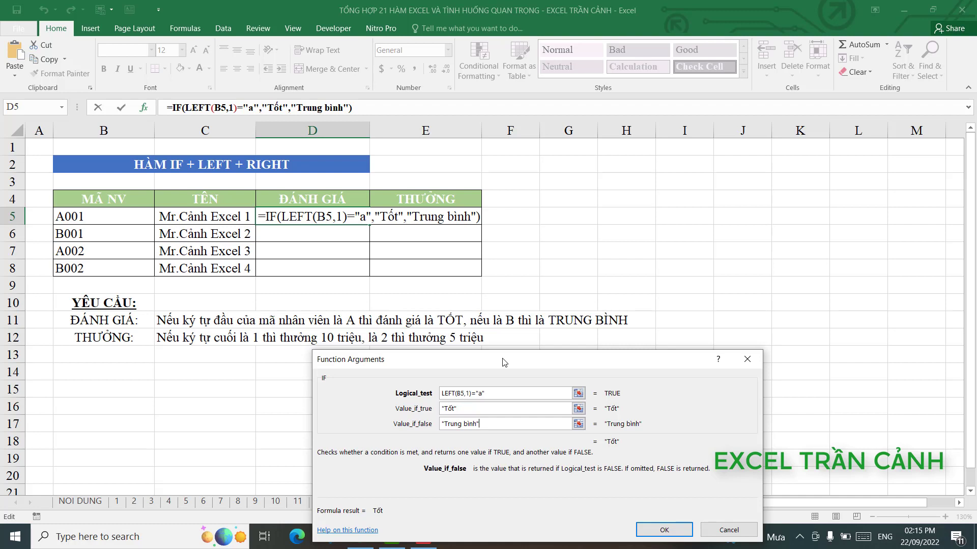
drag(503, 363, 506, 288)
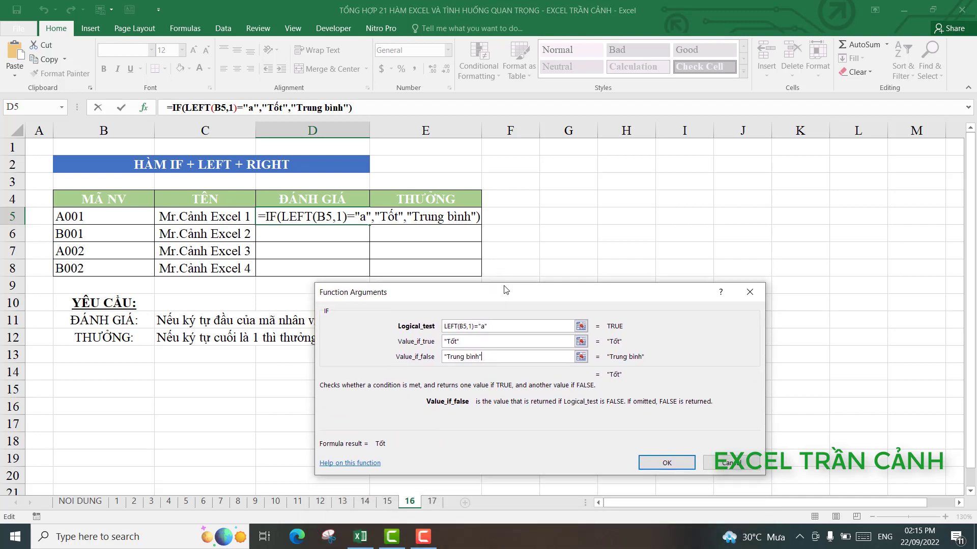
click(663, 456)
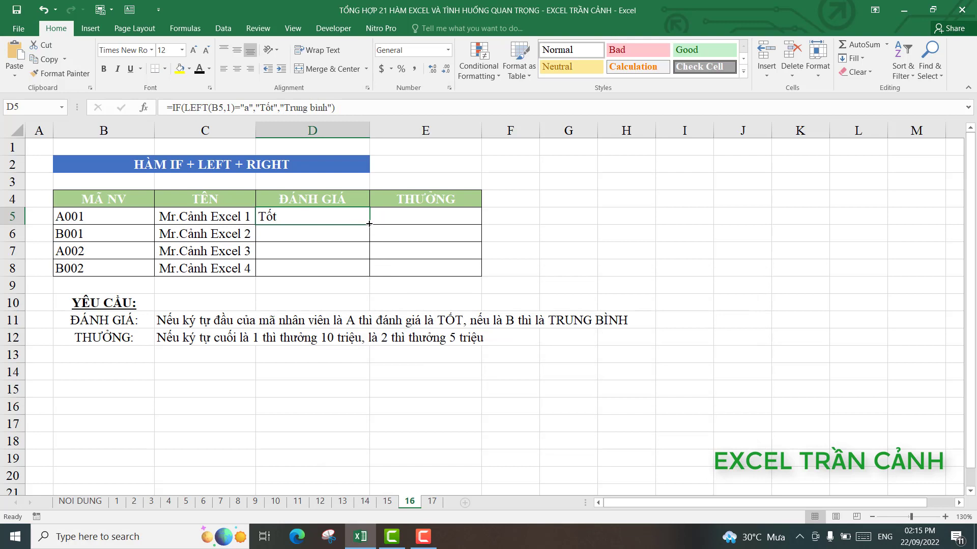
drag(369, 226, 369, 275)
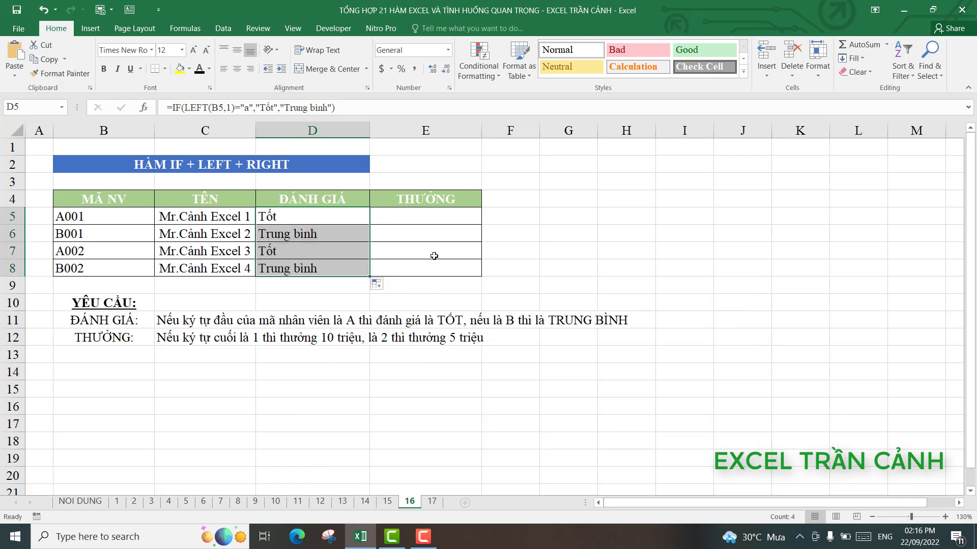
click(432, 219)
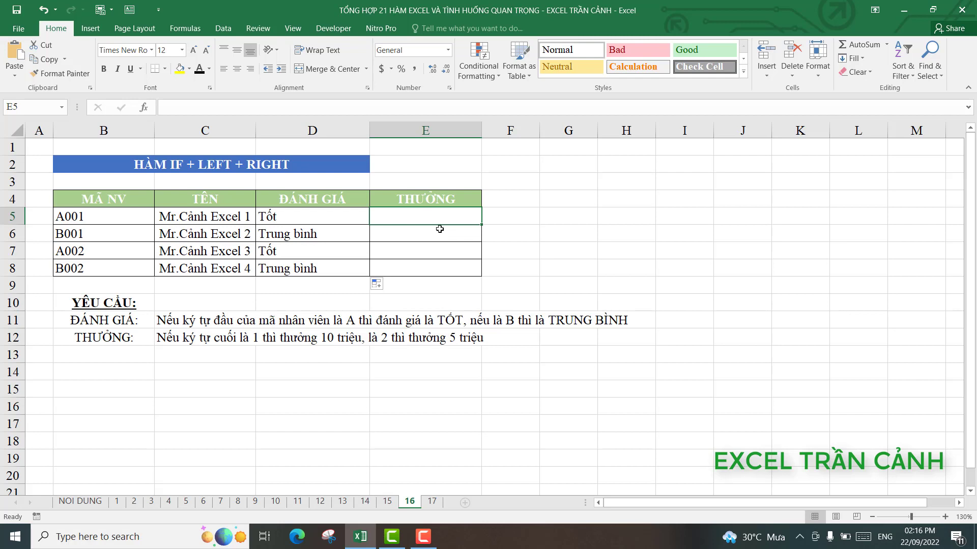
- Start the bonus formula in E5 with an IF function
text(=)
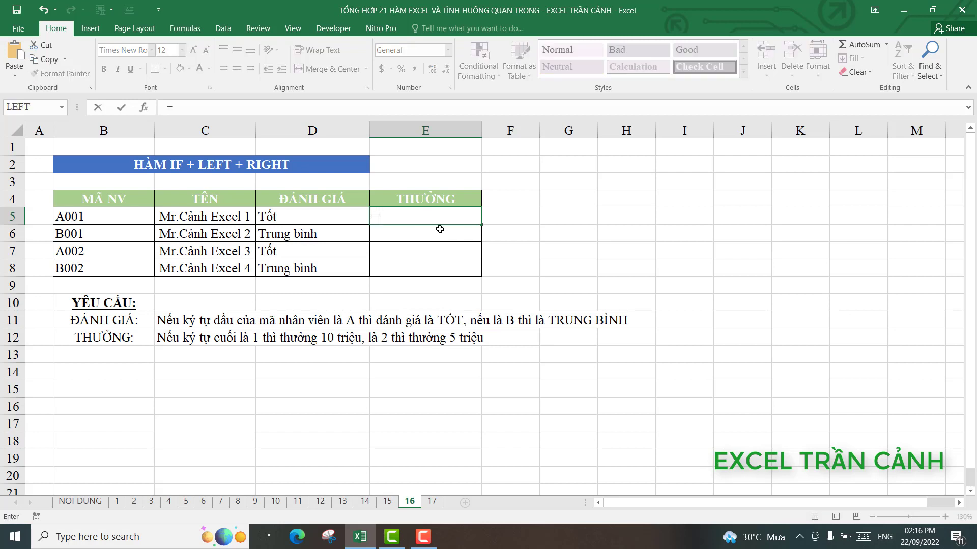
click(63, 106)
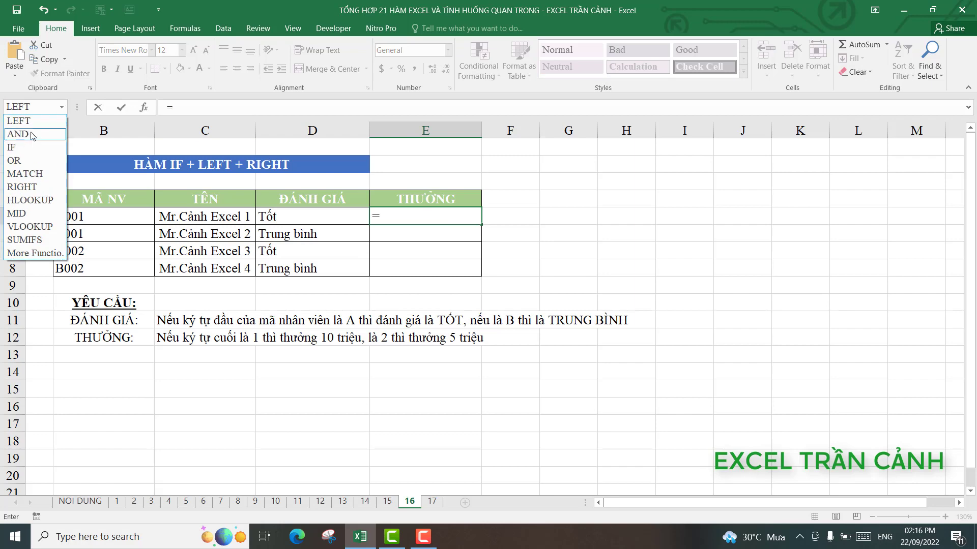
click(12, 147)
- Make the IF condition RIGHT(B5,1)="1" using a nested RIGHT function
click(62, 107)
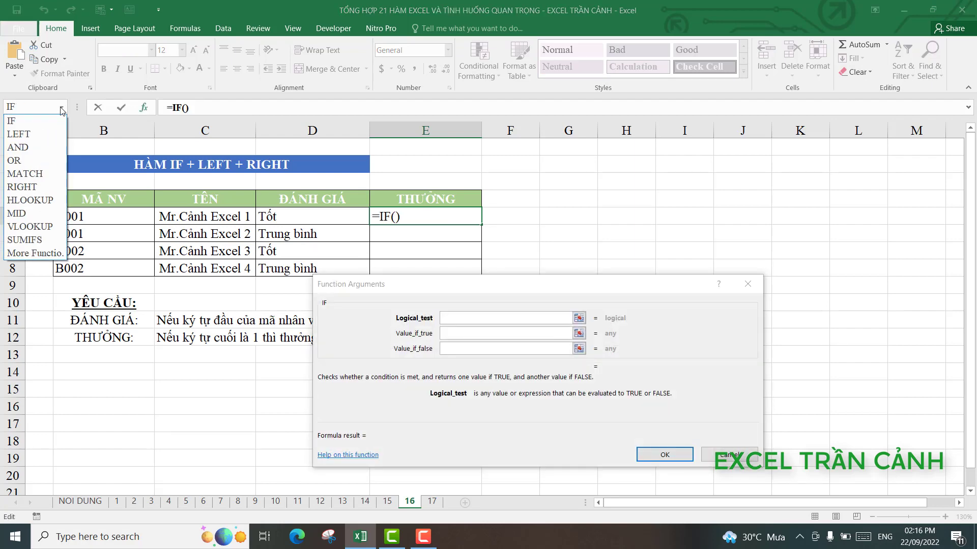
click(38, 187)
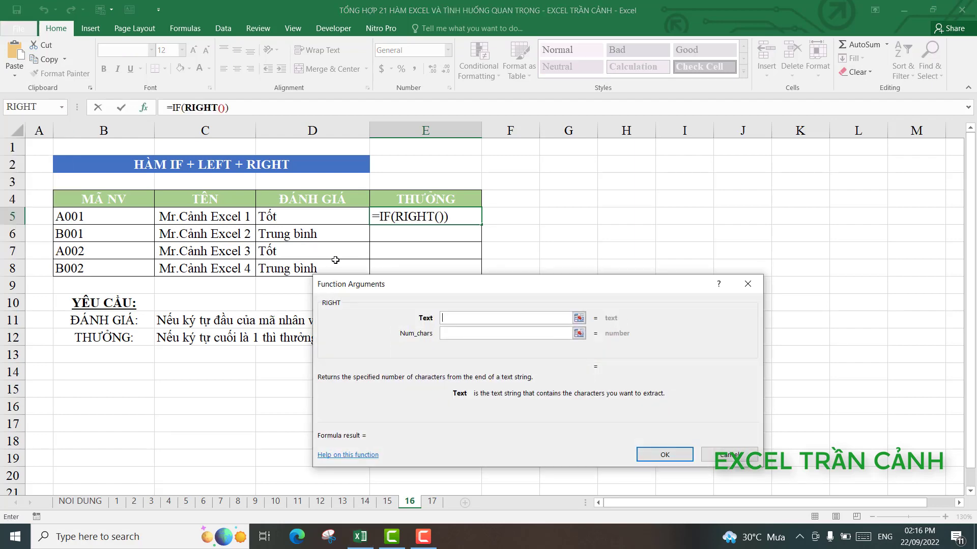
click(124, 216)
click(469, 333)
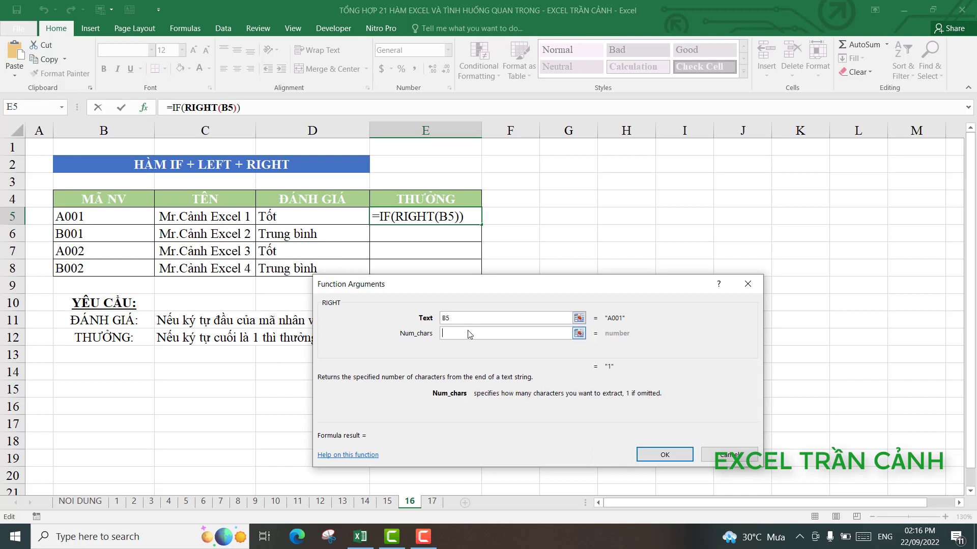
text(,1)
click(175, 107)
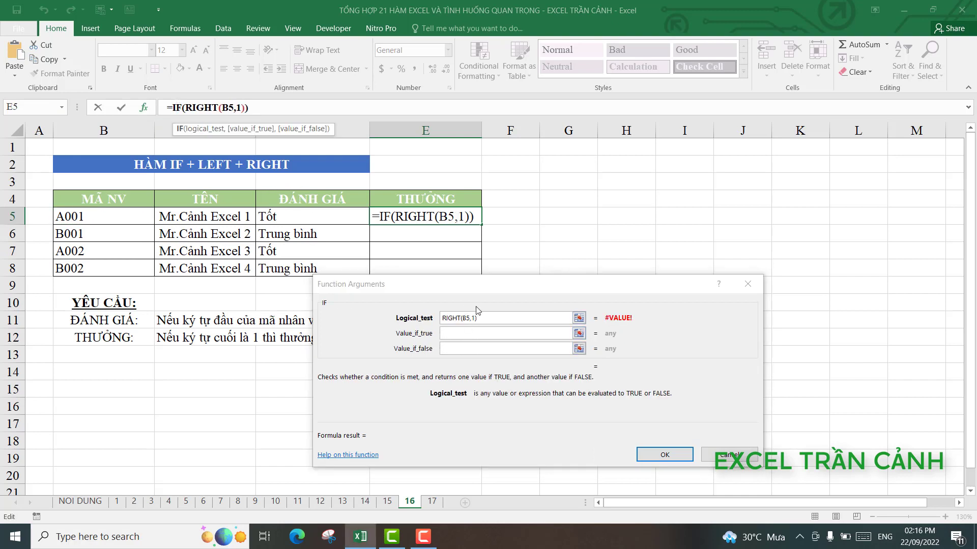
click(521, 295)
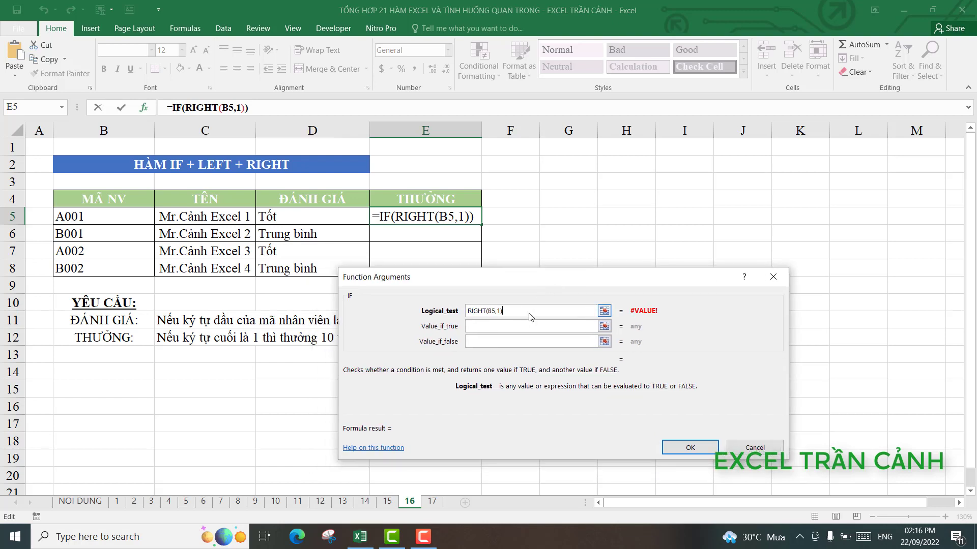
text(=")
text(1")
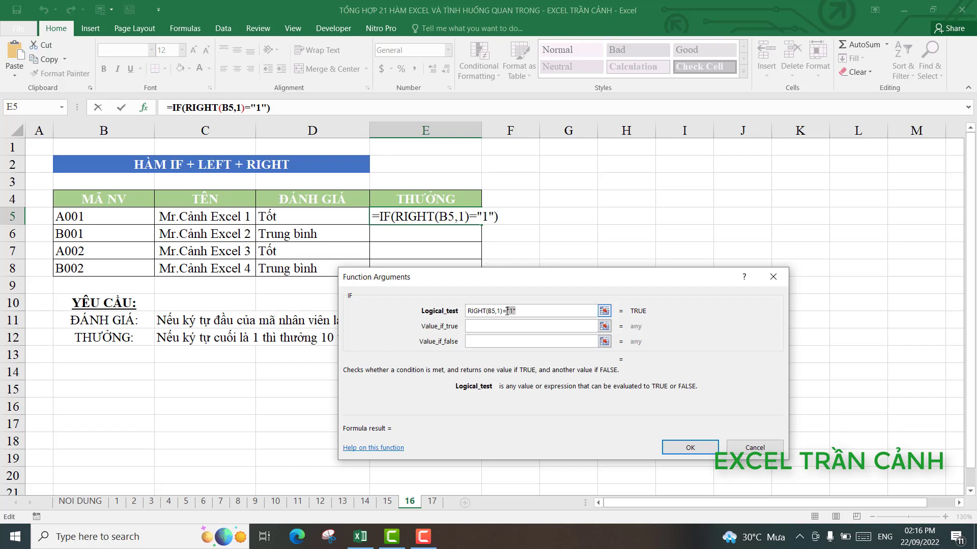
- Complete E5's IF formula with 10000000 if true and 5000000 if false
click(524, 311)
mouse_move(532, 280)
mouse_down()
mouse_move(705, 335)
mouse_move(563, 301)
mouse_up()
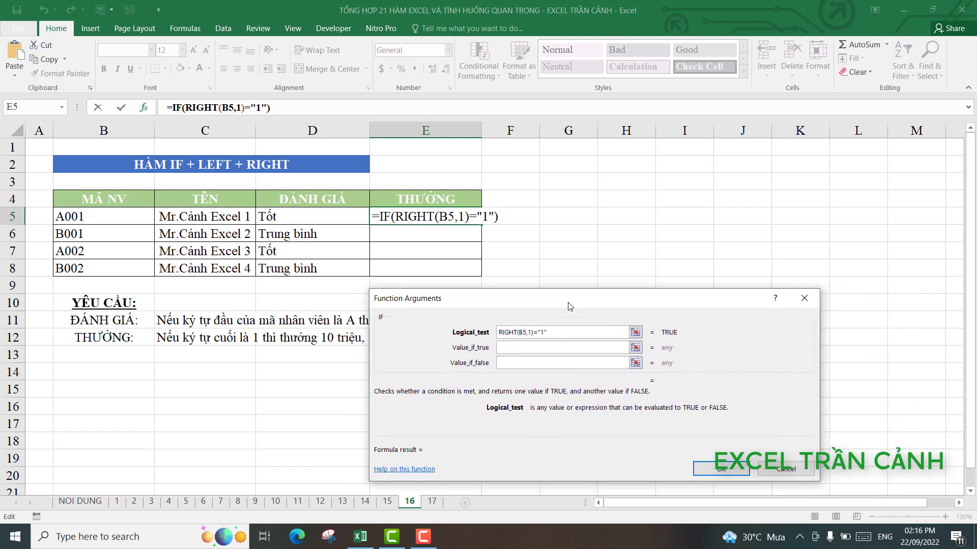
click(553, 349)
text(1)
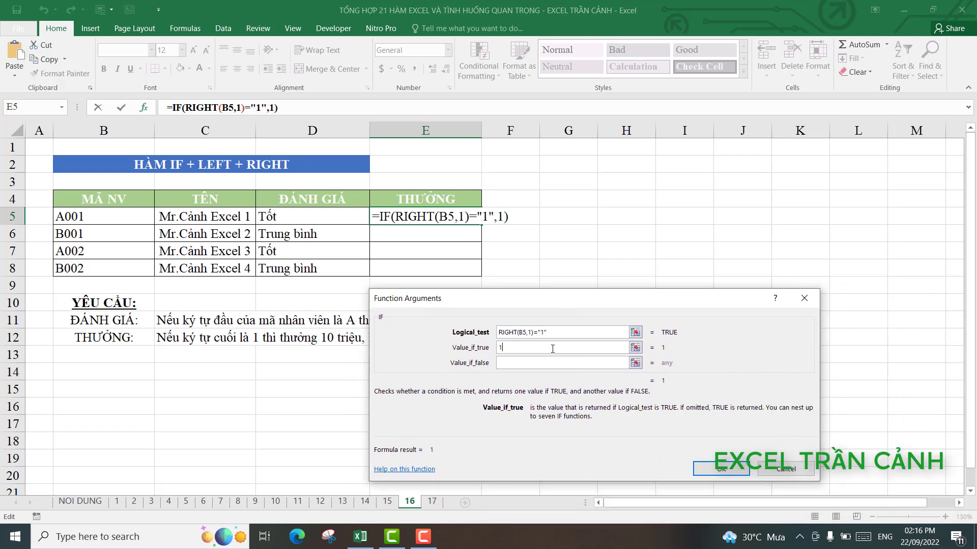
text(0000)
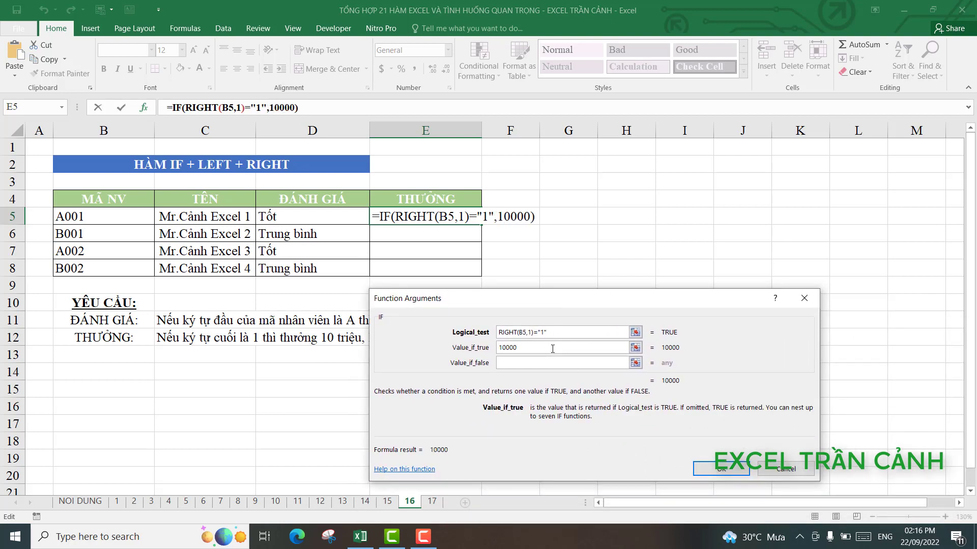
text(000)
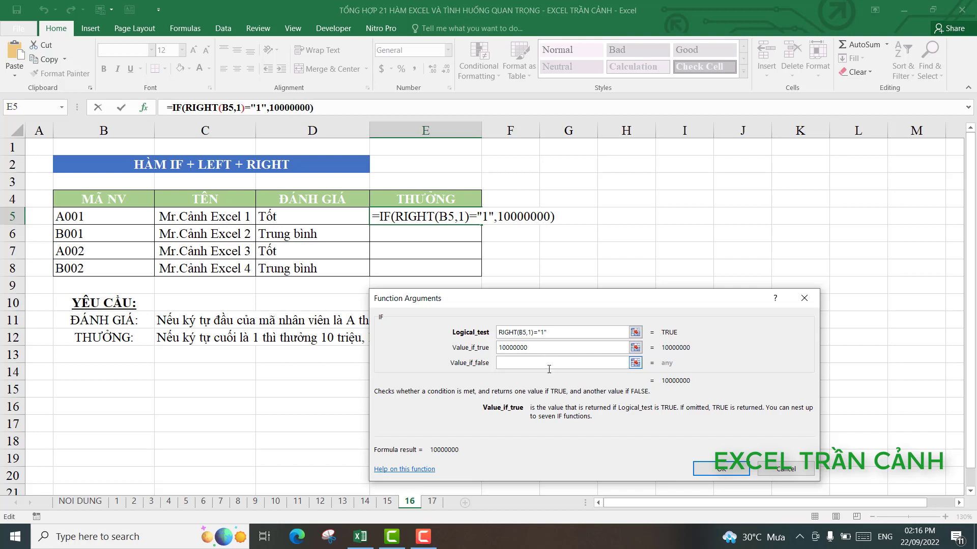
click(549, 364)
drag(572, 304, 593, 258)
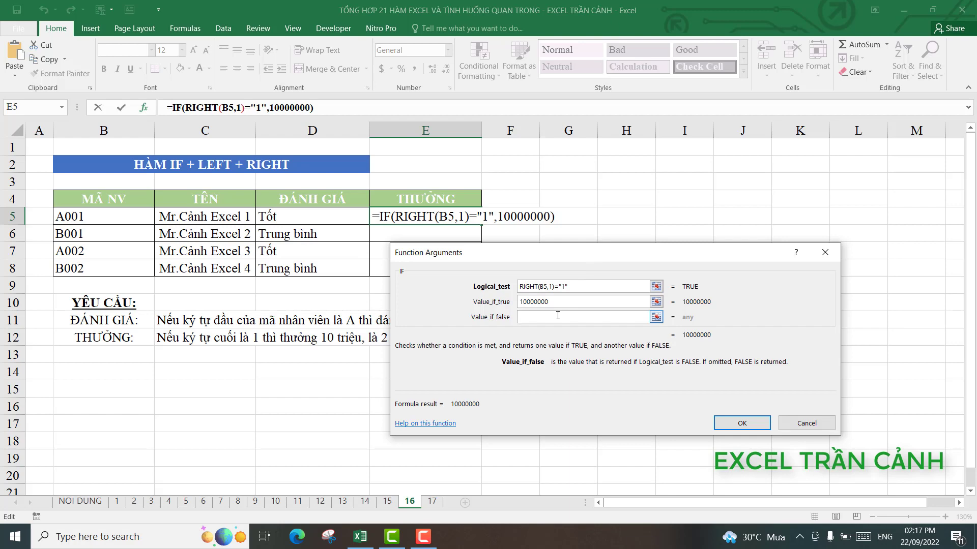
text(5000)
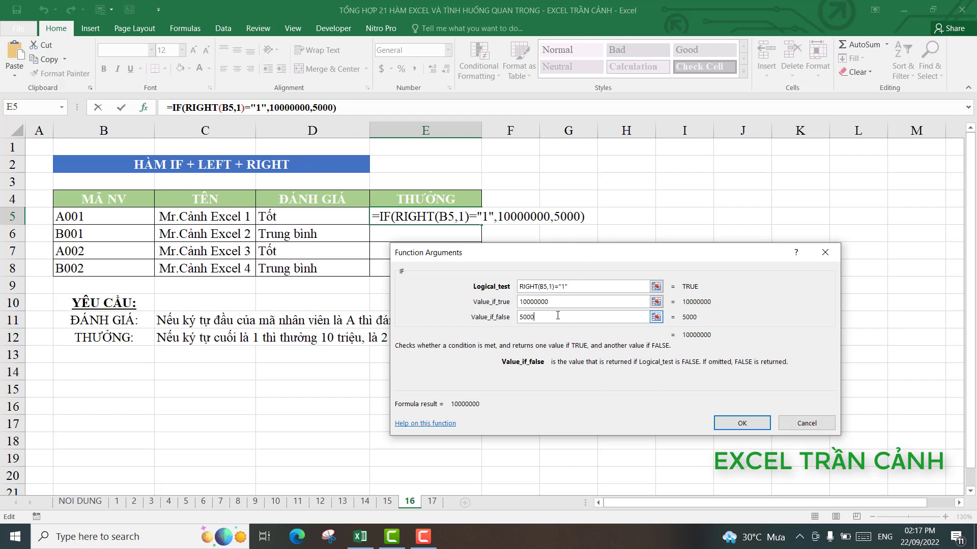
text(000)
key(Return)
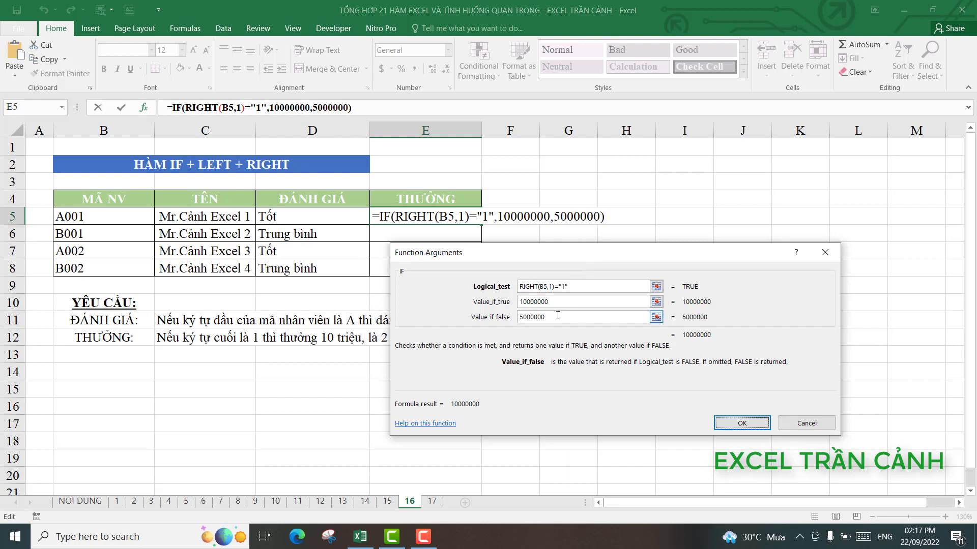
- Fill the bonus formula down to E8 and apply Comma Style with no decimals
drag(481, 225, 480, 275)
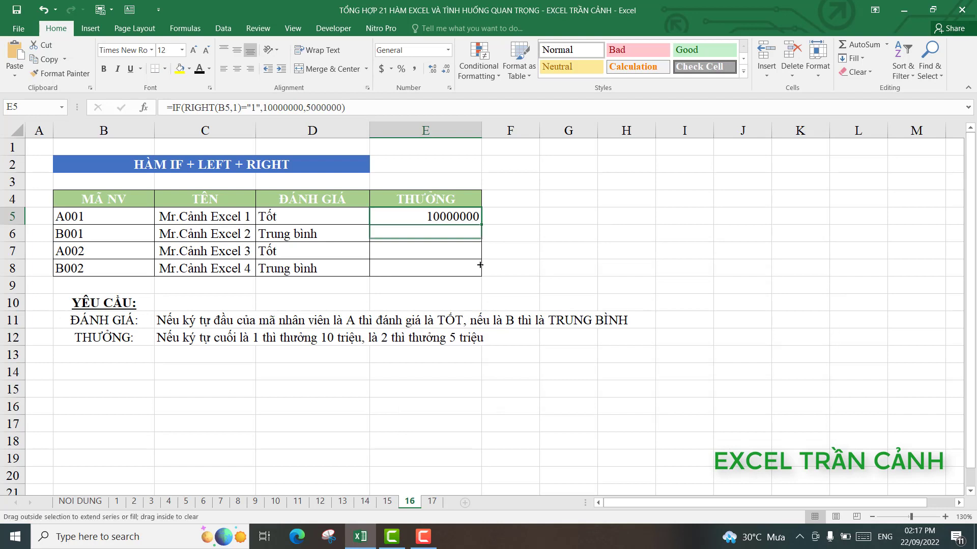
click(414, 69)
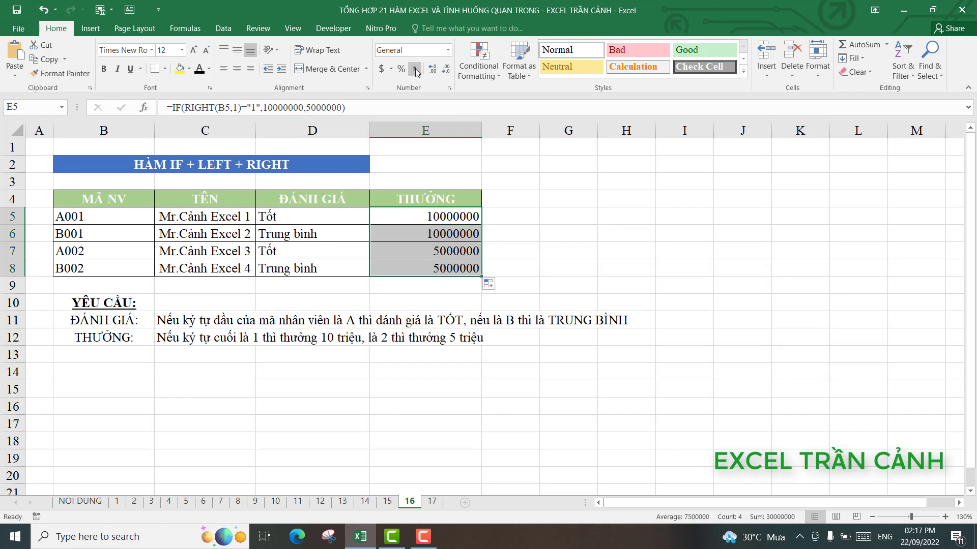
click(448, 75)
click(448, 75)
click(565, 268)
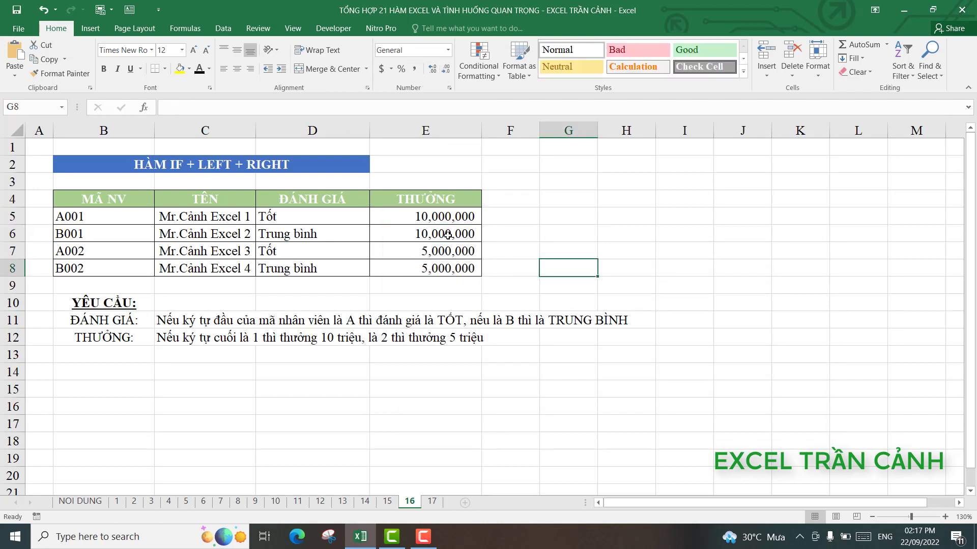
- Check the bonus results against employee code A001 in B5
click(445, 231)
click(117, 224)
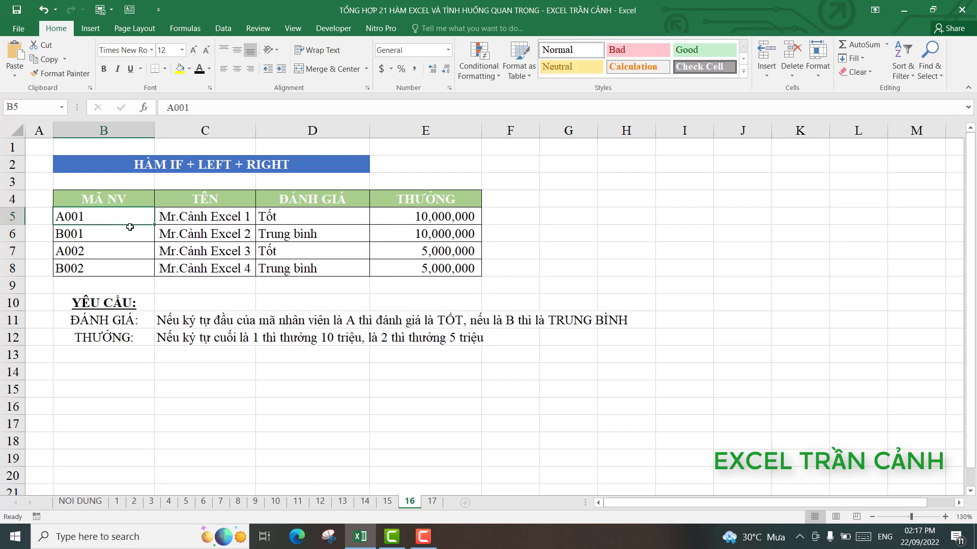
click(433, 234)
drag(438, 216, 437, 268)
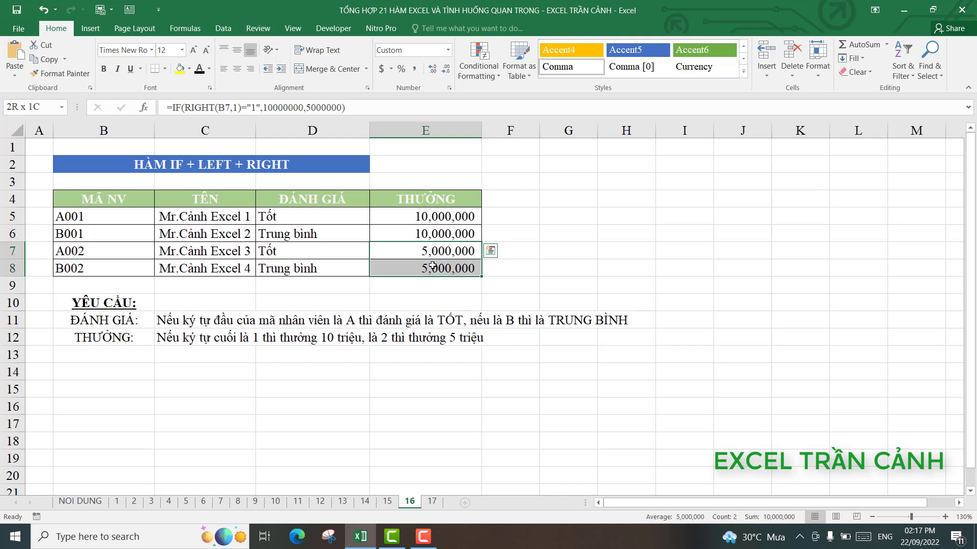
click(519, 255)
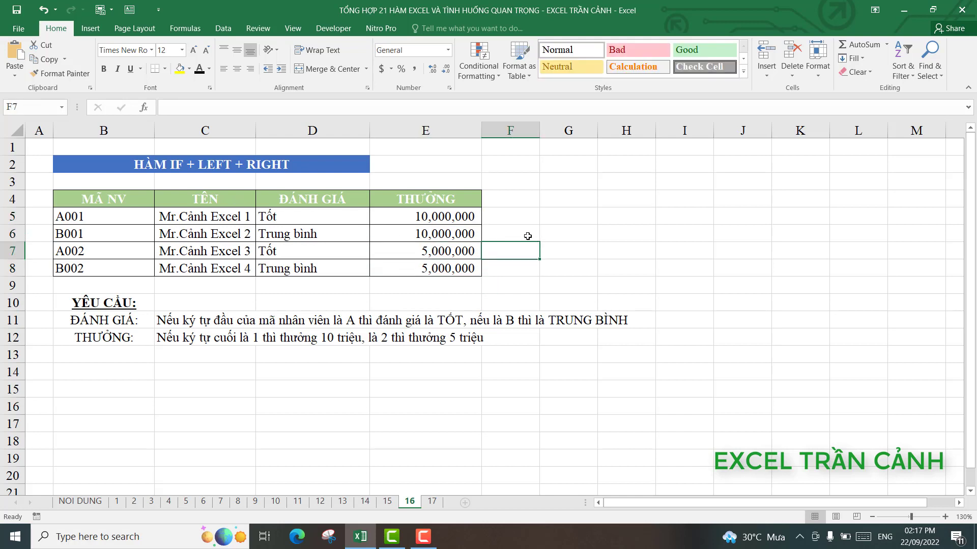
click(432, 501)
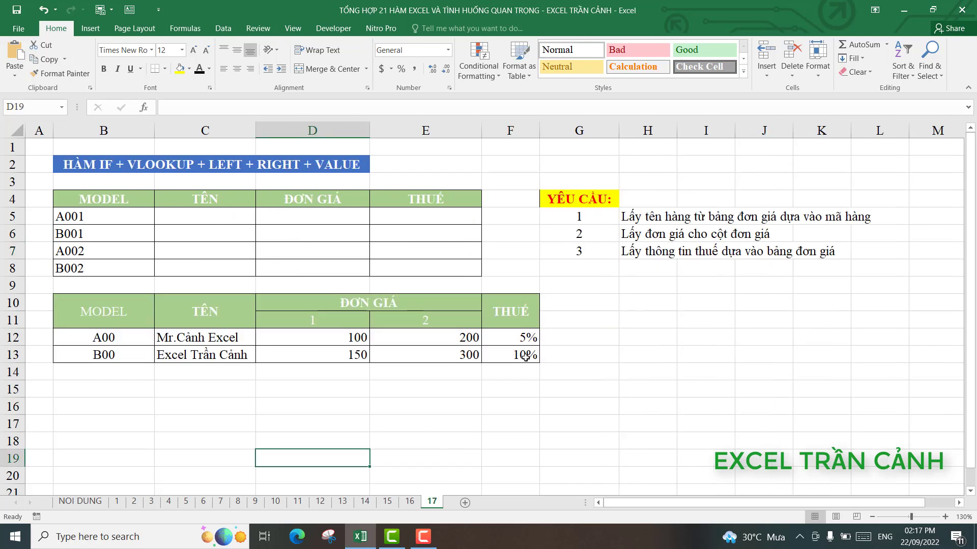
click(664, 369)
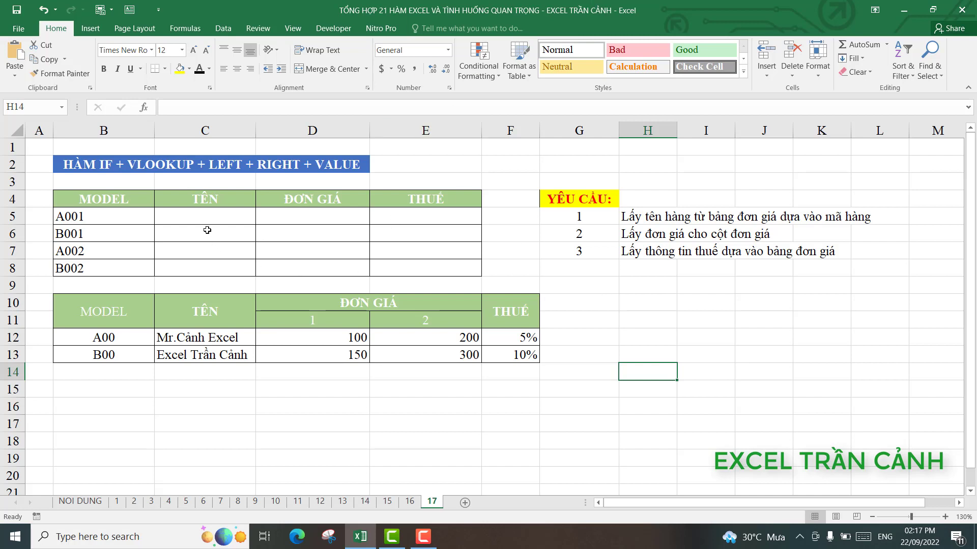
click(212, 208)
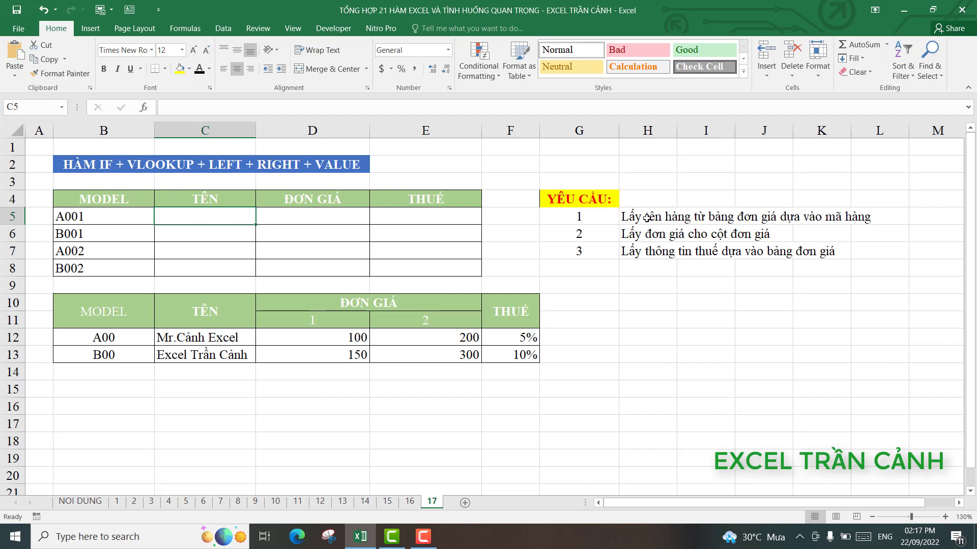
click(645, 218)
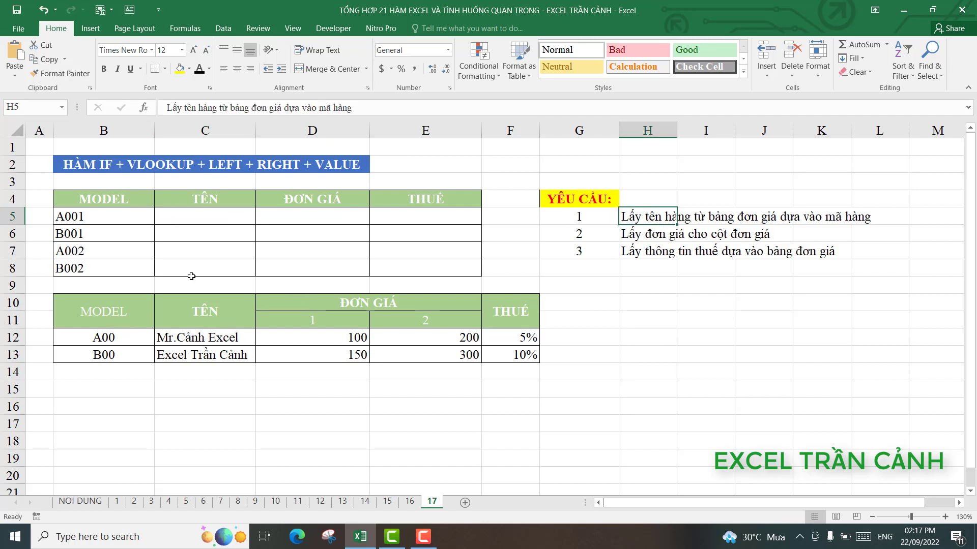
click(121, 305)
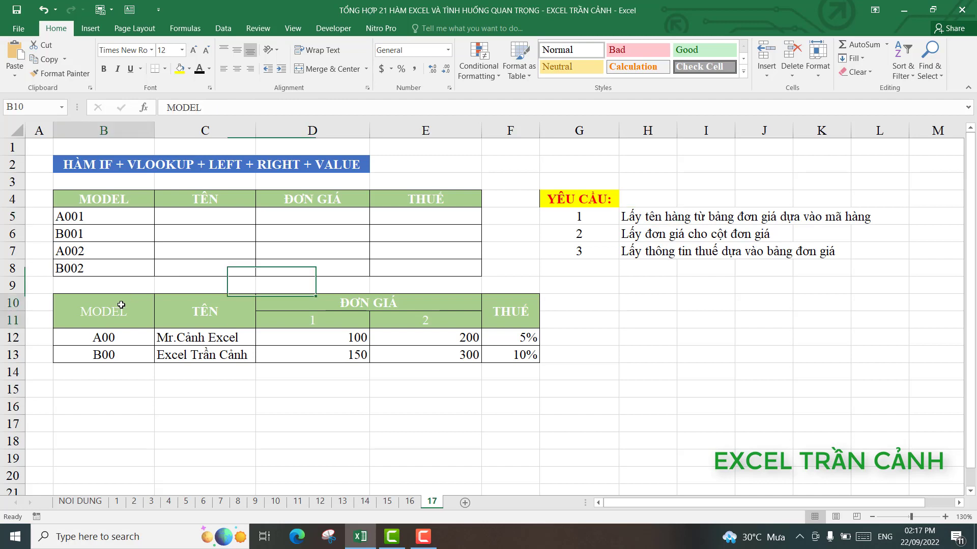
click(377, 316)
click(193, 220)
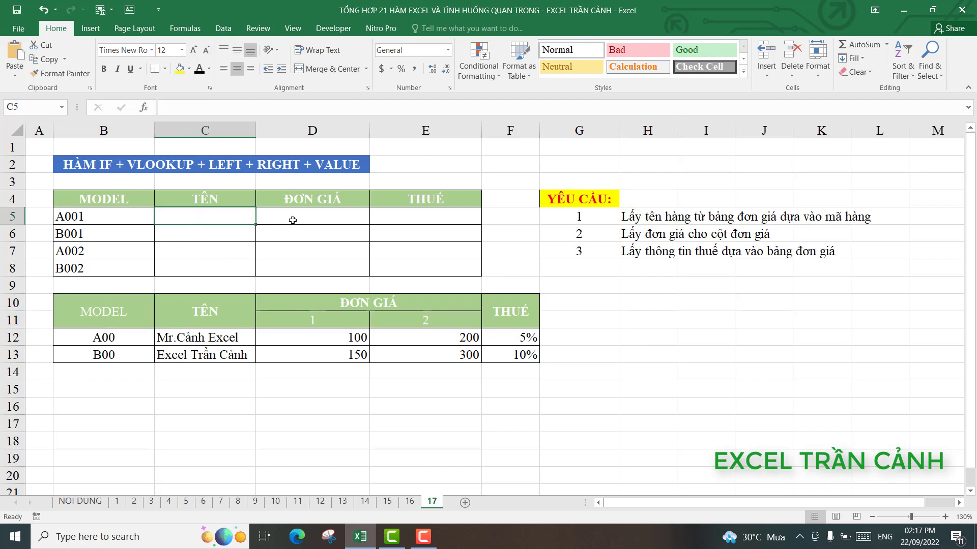
drag(292, 220, 231, 242)
- Start a VLOOKUP in C5 using LEFT(B5,3) as the lookup value
text(=vlo)
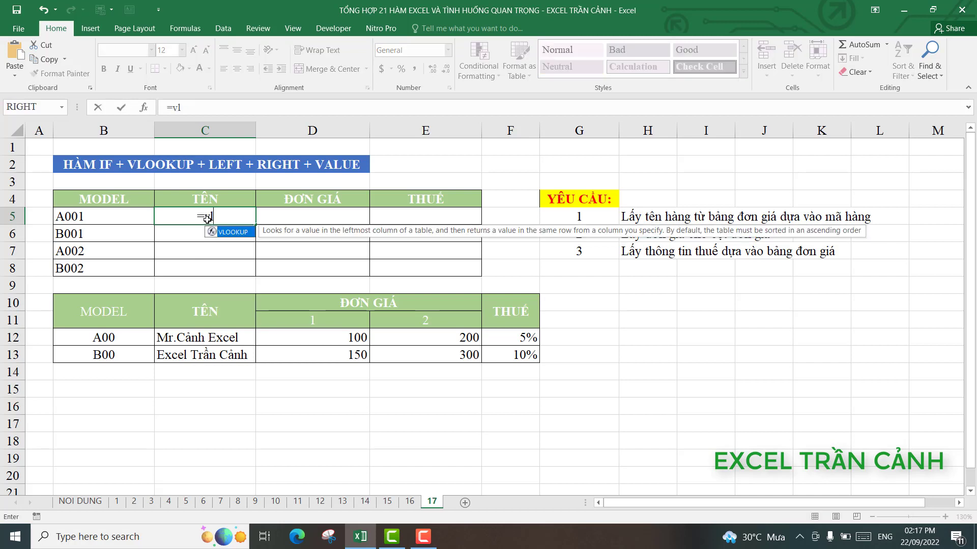
double_click(225, 232)
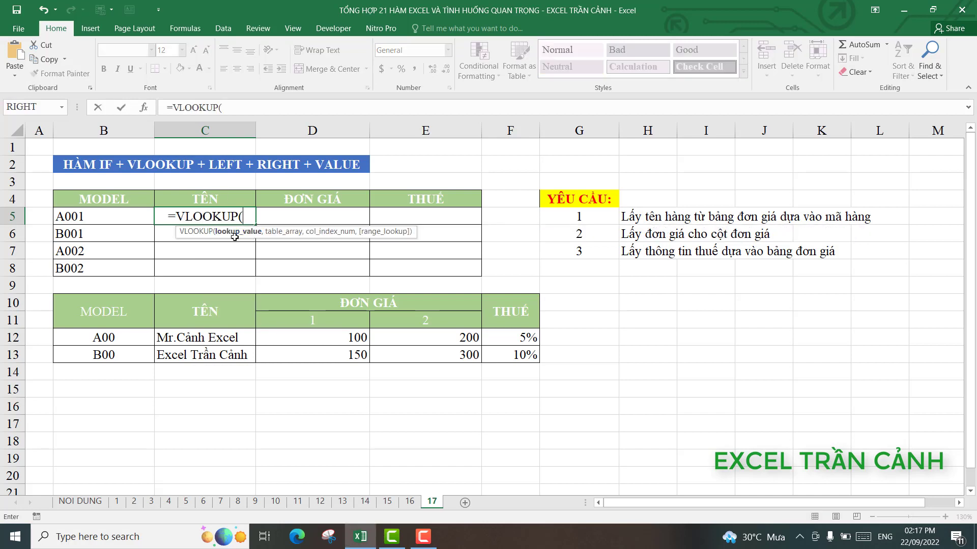
click(145, 108)
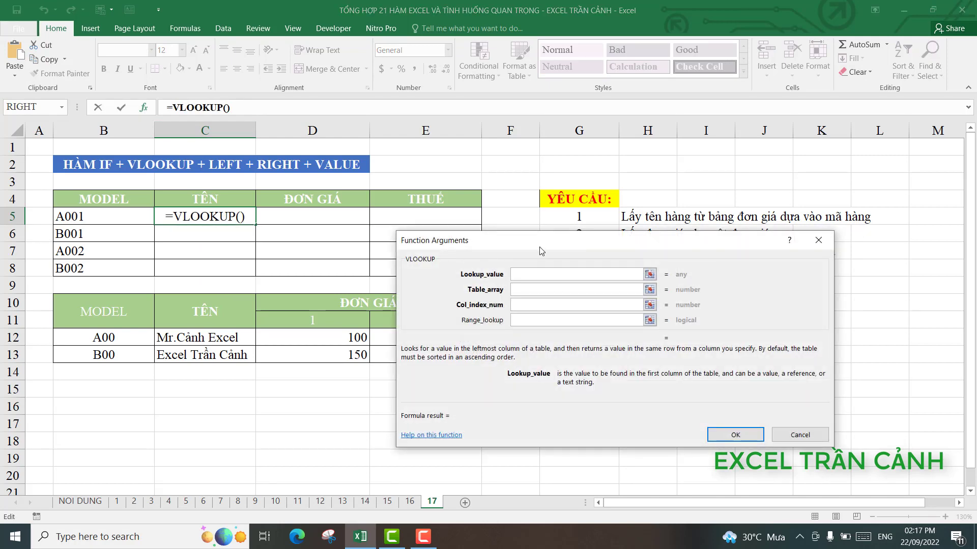
mouse_move(541, 251)
mouse_down()
mouse_move(642, 286)
mouse_move(483, 280)
mouse_up()
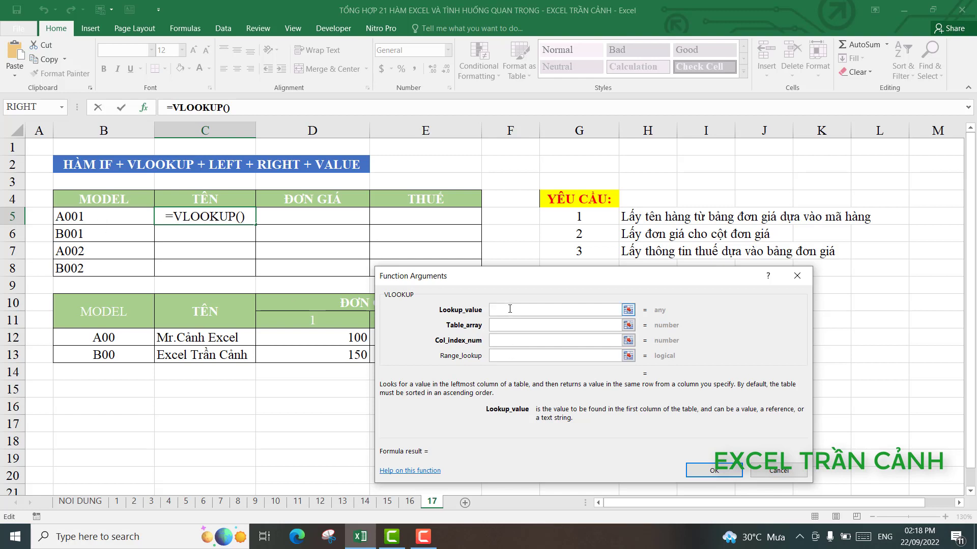
click(63, 108)
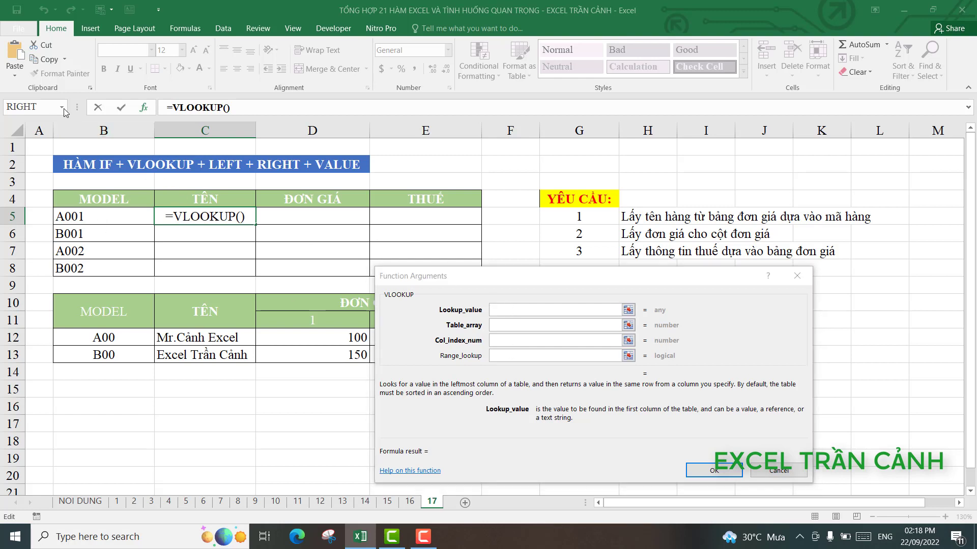
click(18, 147)
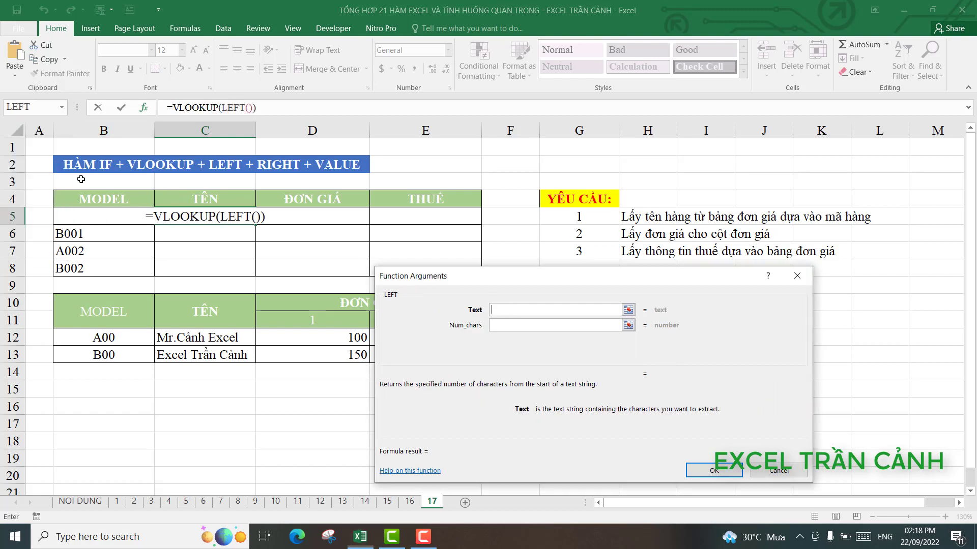
click(100, 215)
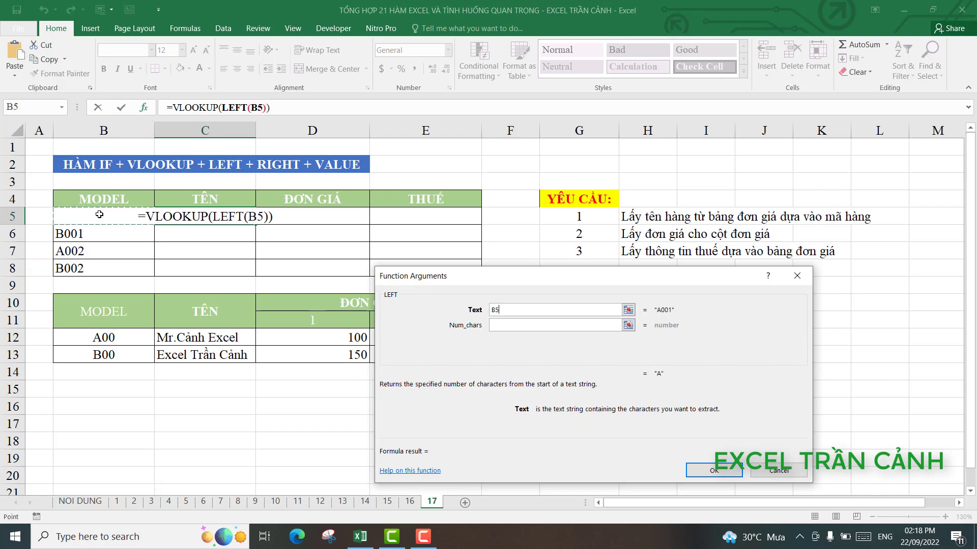
click(515, 326)
text(3)
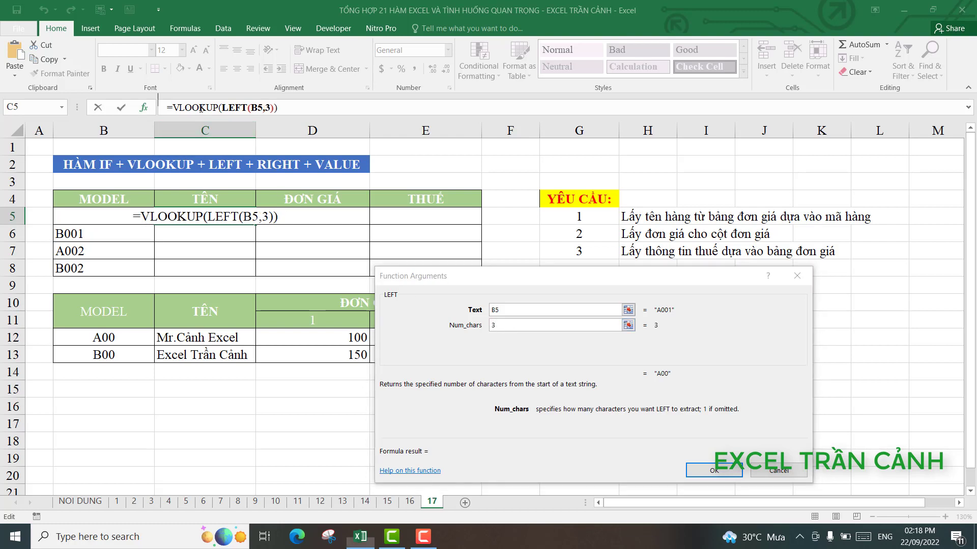
click(201, 109)
- Finish with table $B$10:$F$13, column 2, exact match 0, and fill down to C8
click(520, 325)
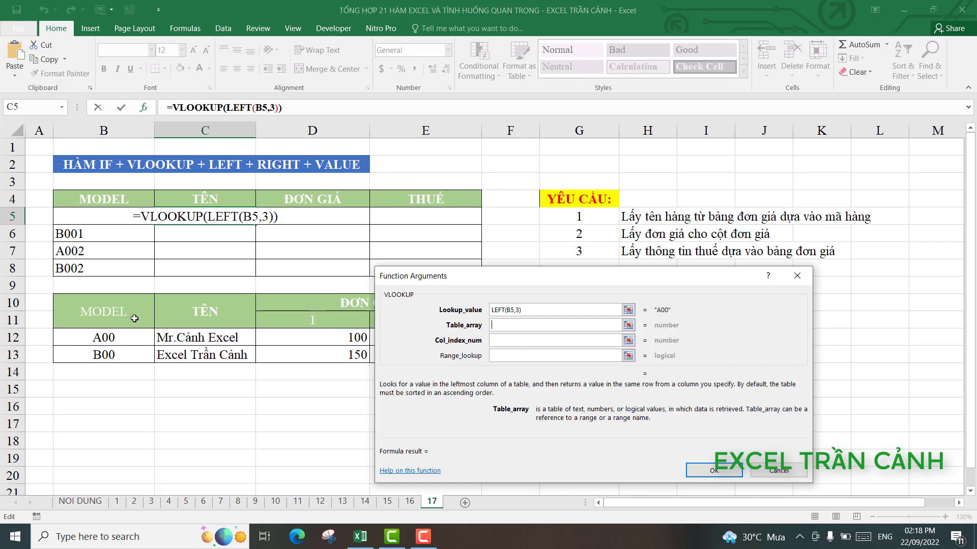
drag(79, 301, 509, 357)
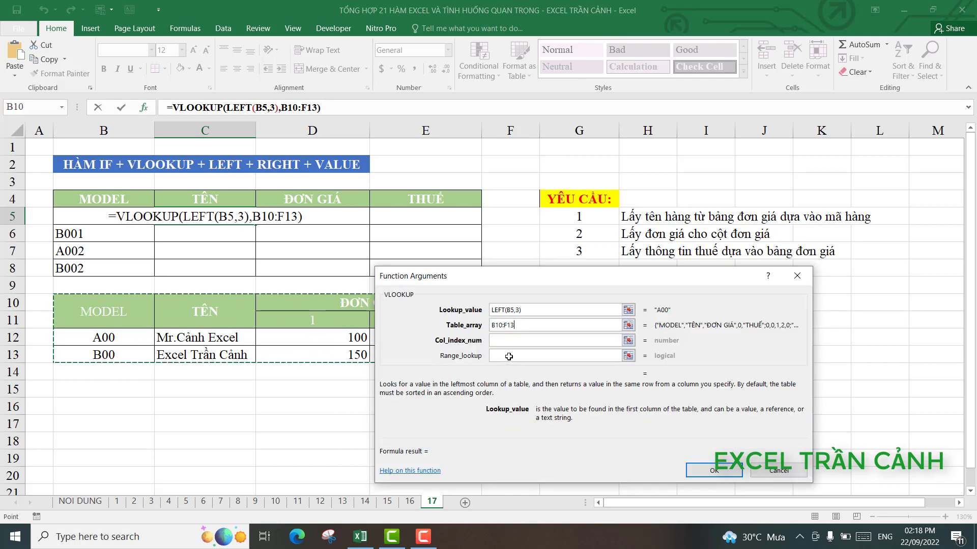
key(F4)
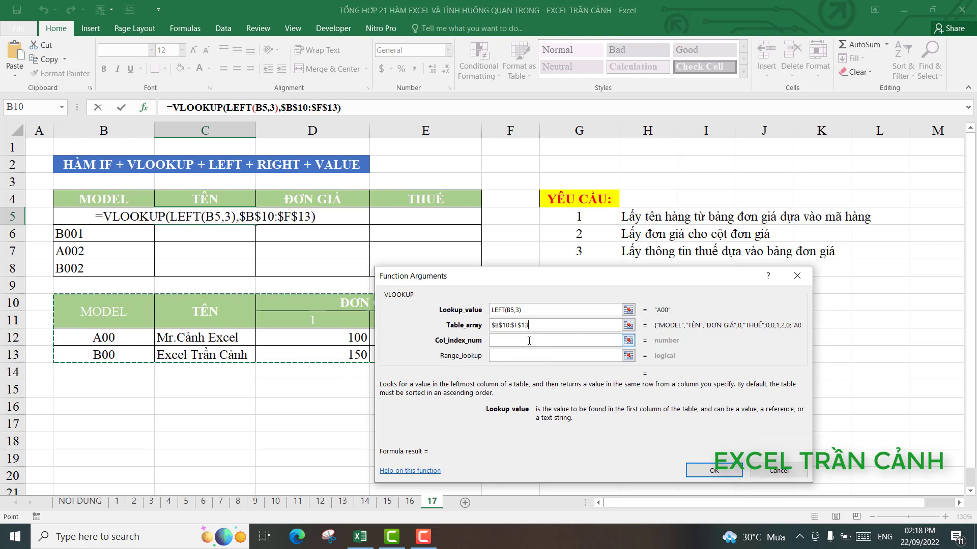
click(529, 341)
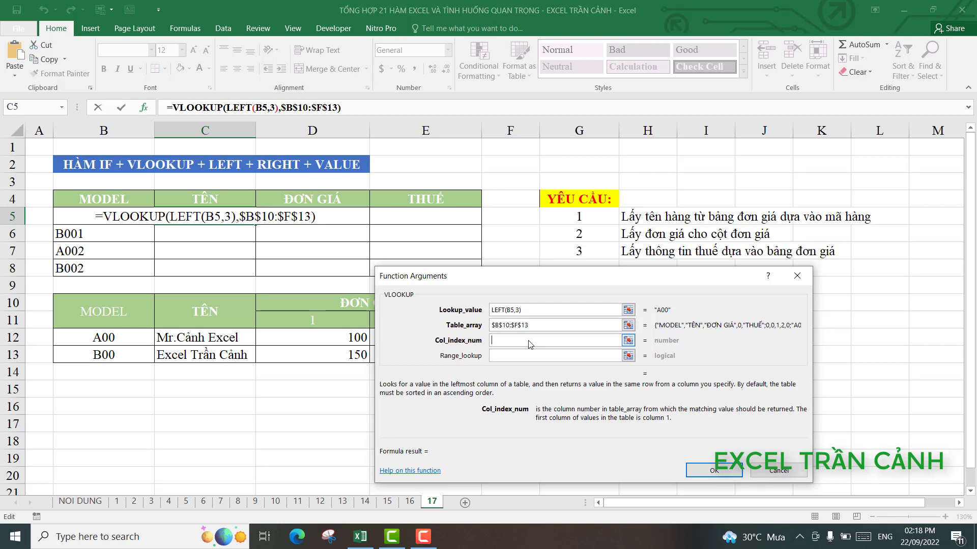
text(2)
click(527, 356)
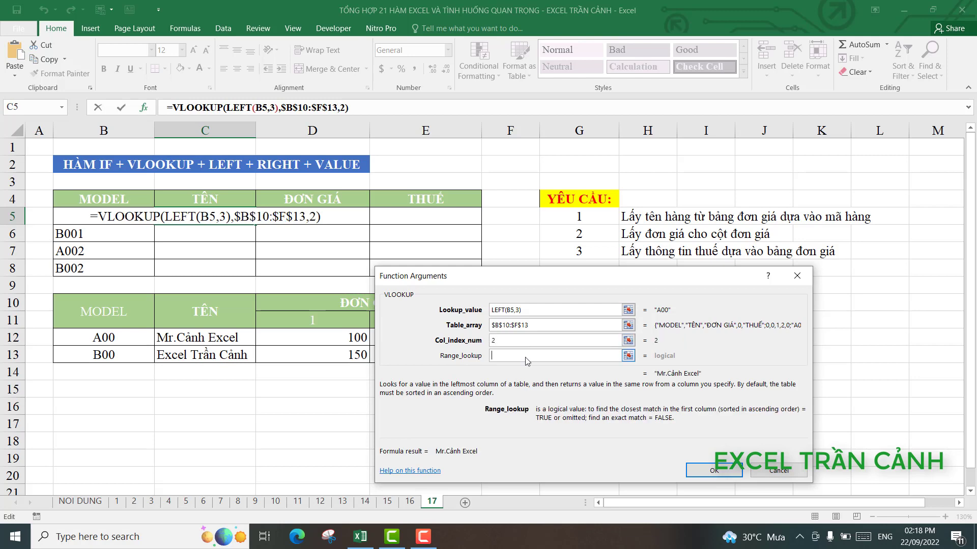
text(,0)
key(Return)
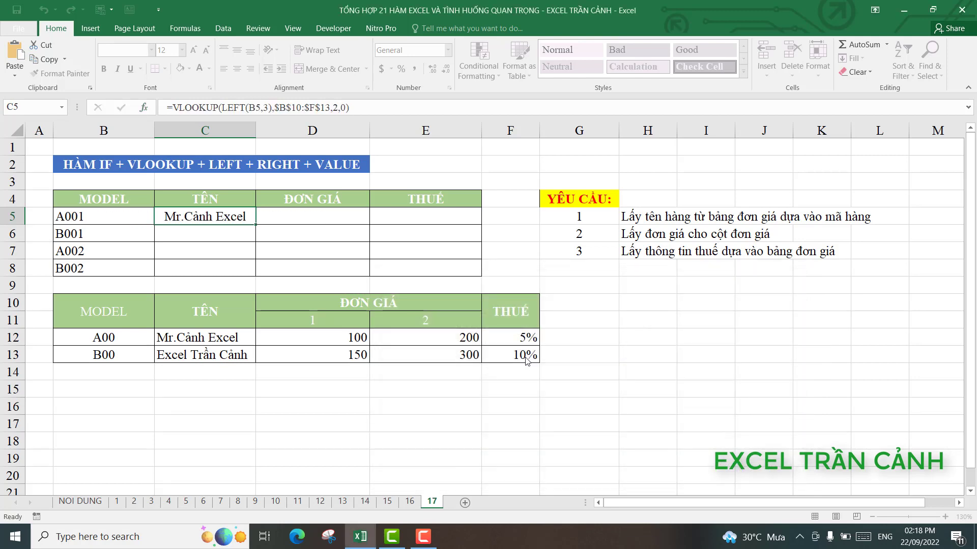
drag(256, 224, 257, 275)
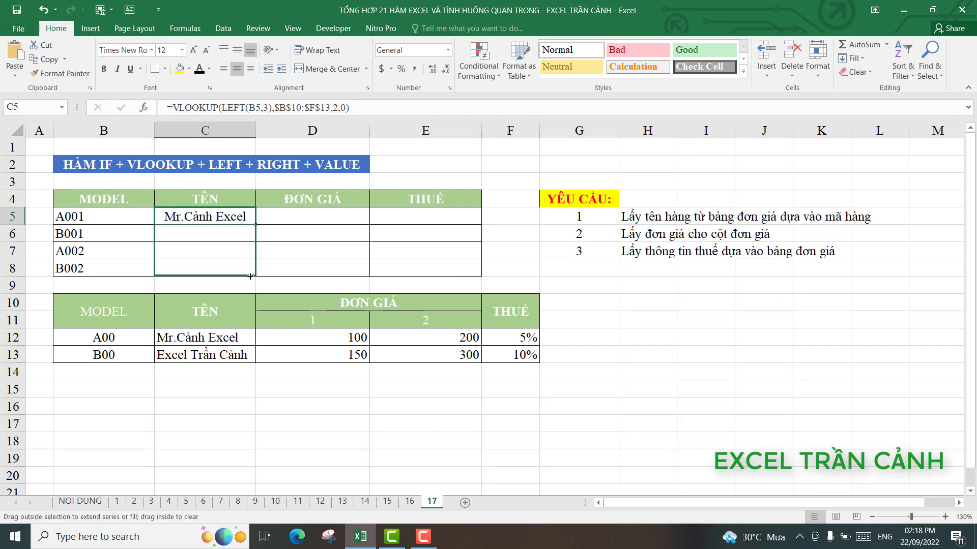
- Review the price-tier number in E11 and the model codes in B5:B6 before D5
click(319, 220)
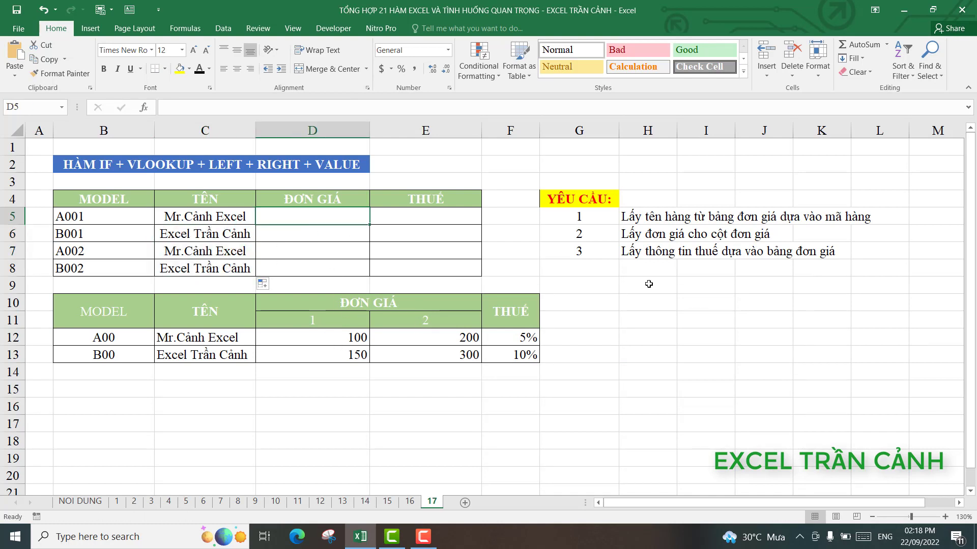
click(313, 322)
click(397, 322)
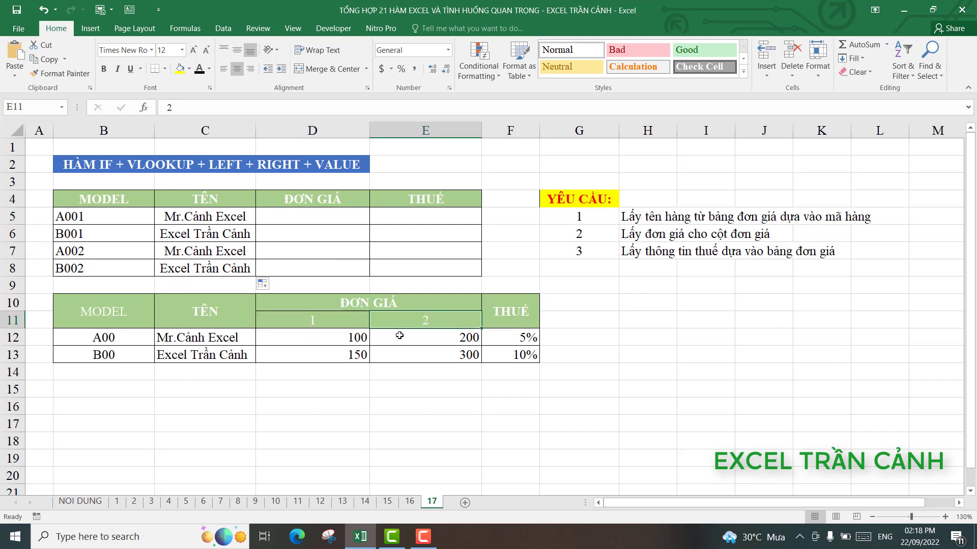
click(294, 226)
click(109, 219)
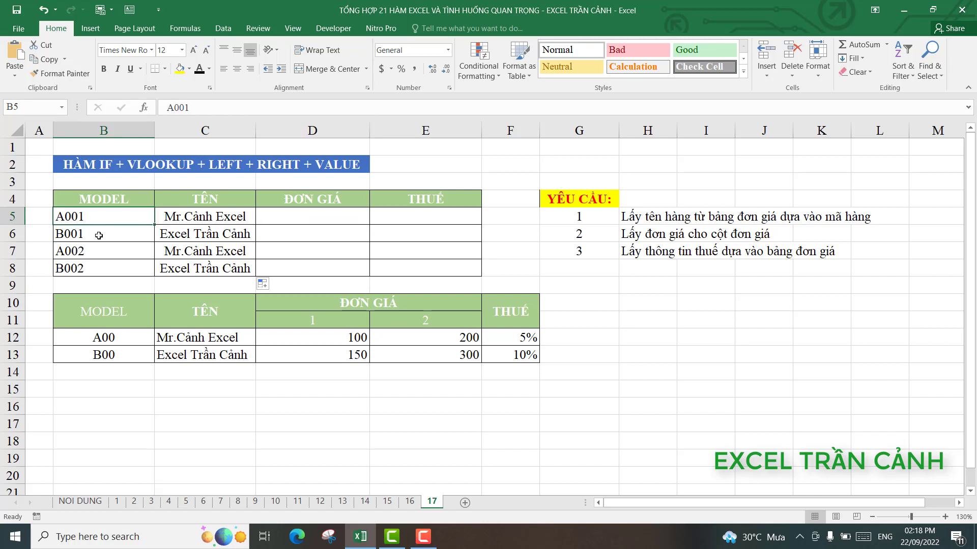
click(128, 233)
click(99, 251)
click(97, 270)
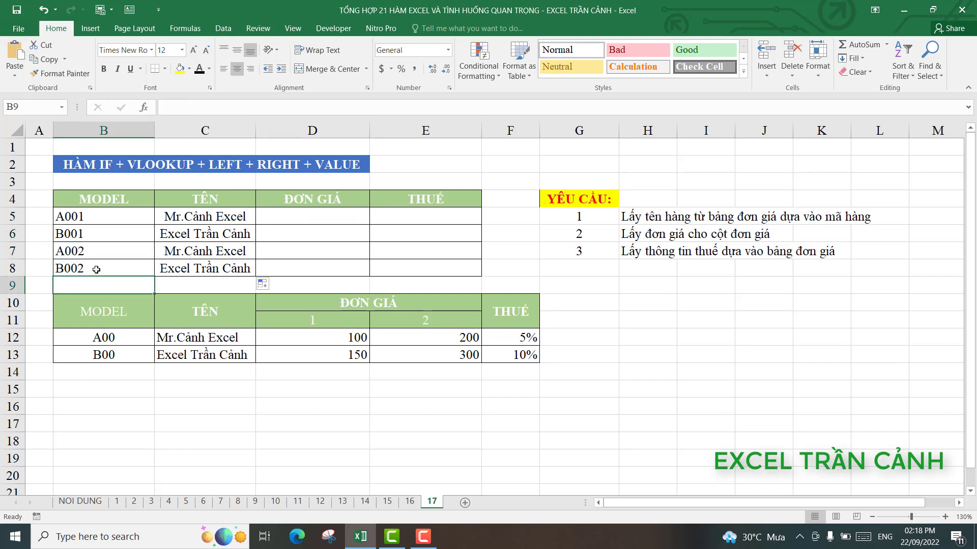
click(102, 218)
click(292, 222)
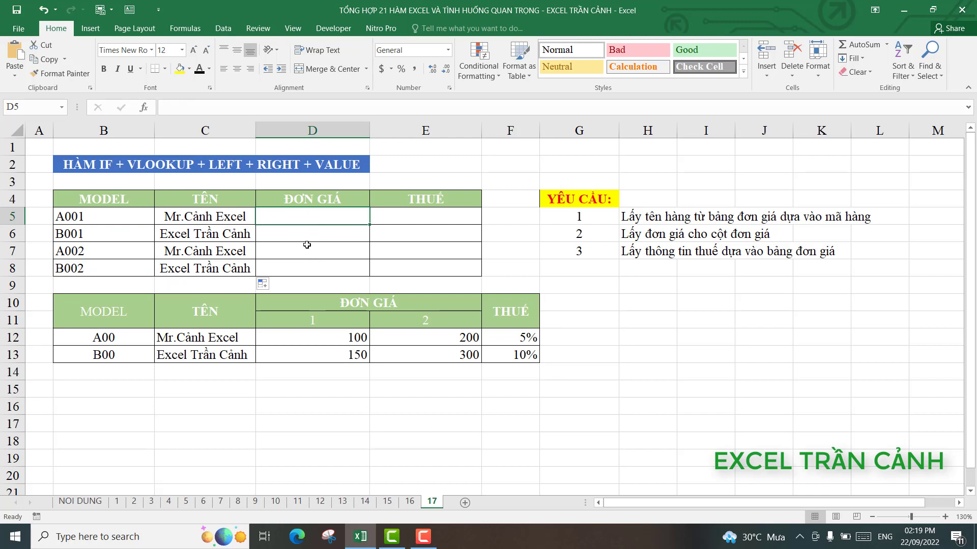
- Start a VLOOKUP in D5 with LEFT(B5,3) as the lookup value
text(=)
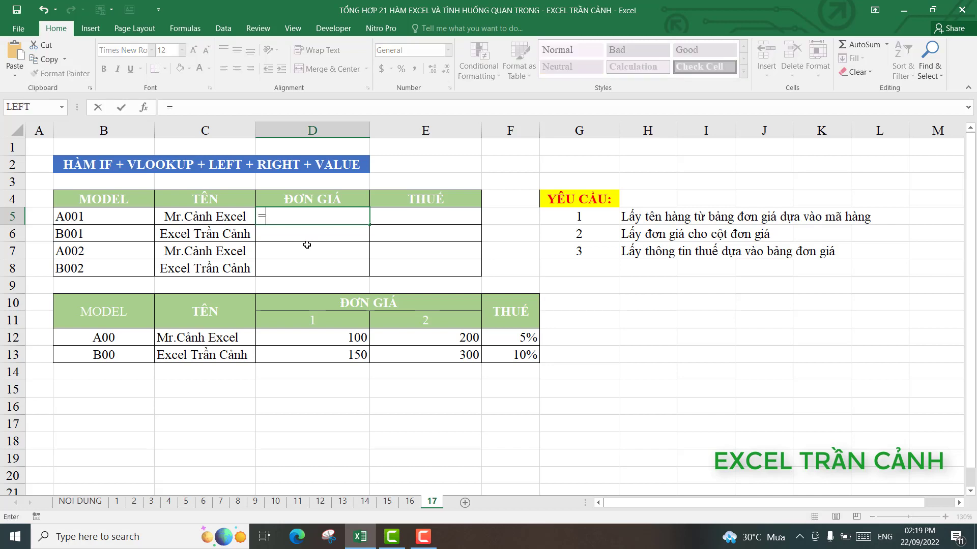
click(61, 107)
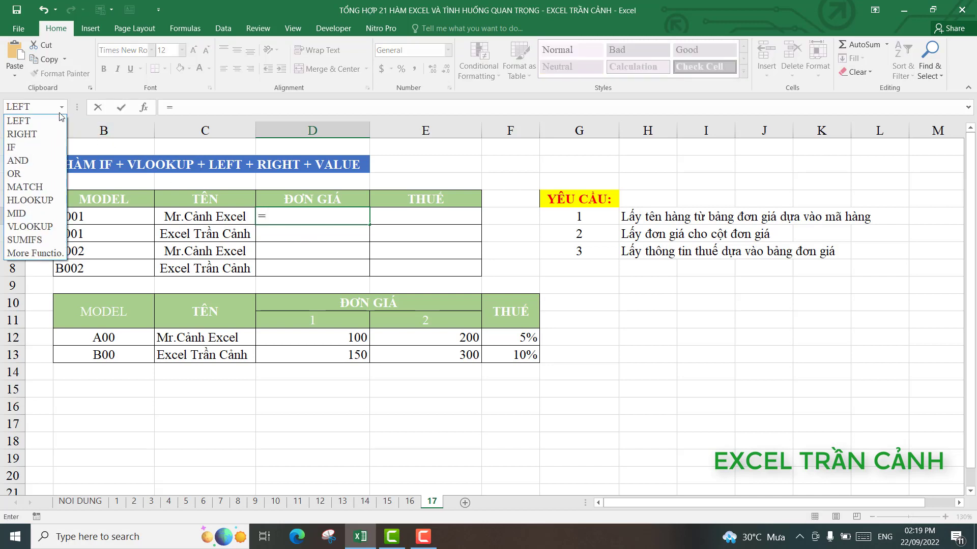
click(30, 227)
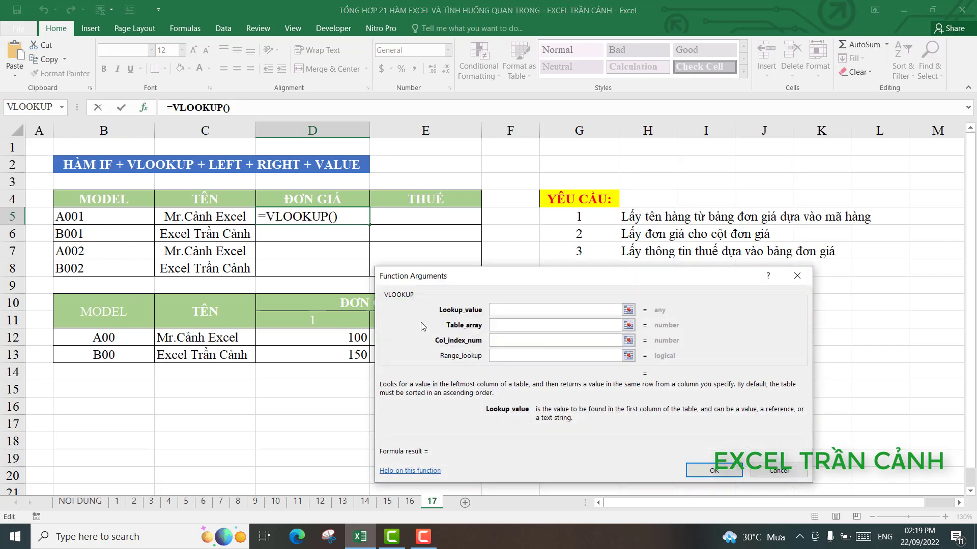
click(62, 108)
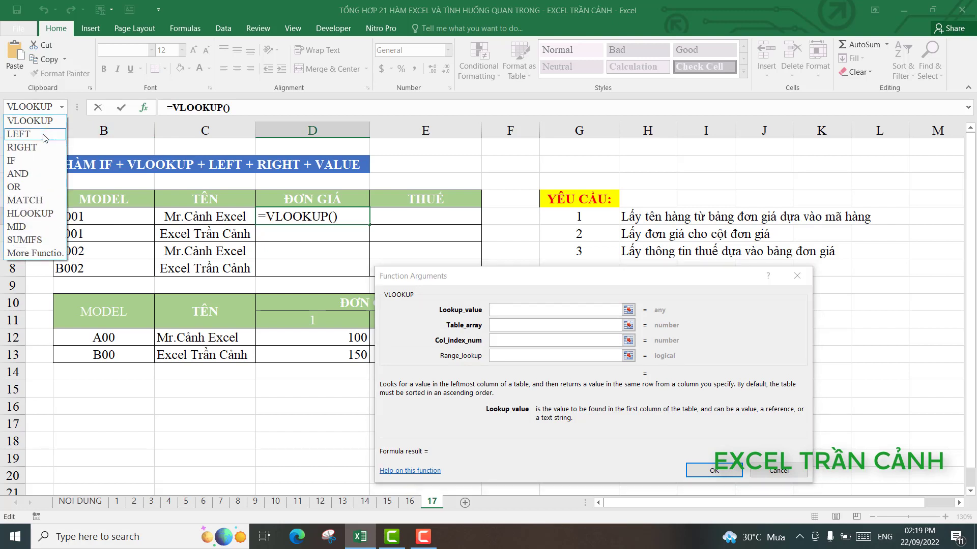
click(41, 135)
click(81, 216)
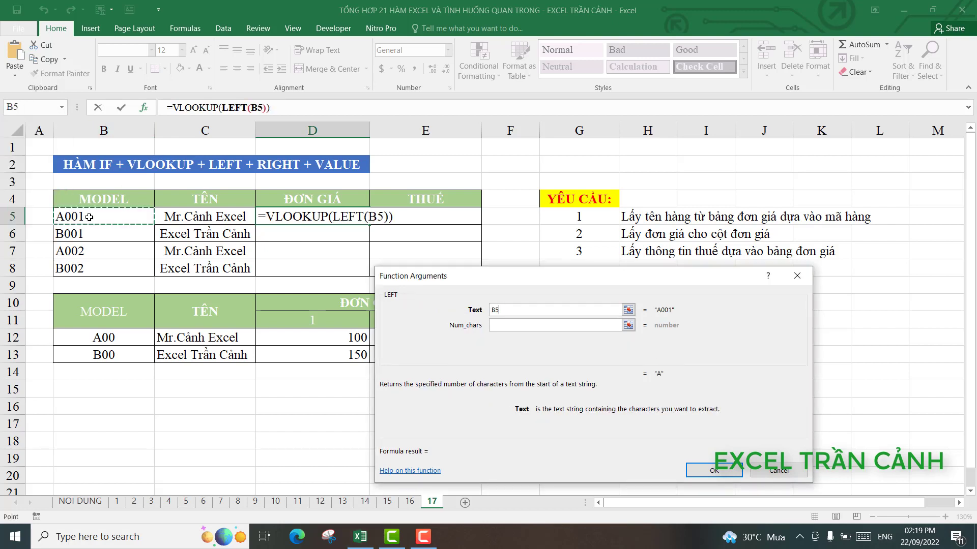
click(509, 326)
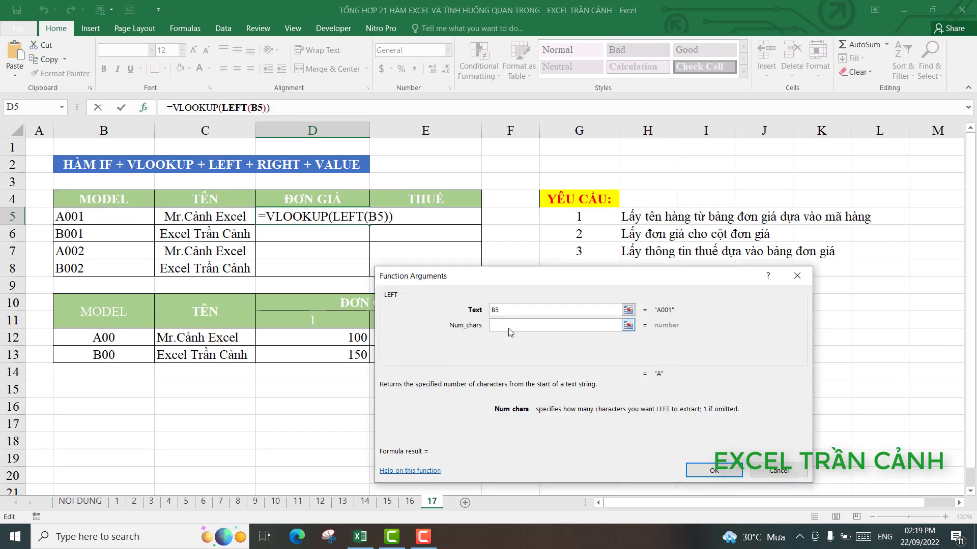
text(3)
click(193, 106)
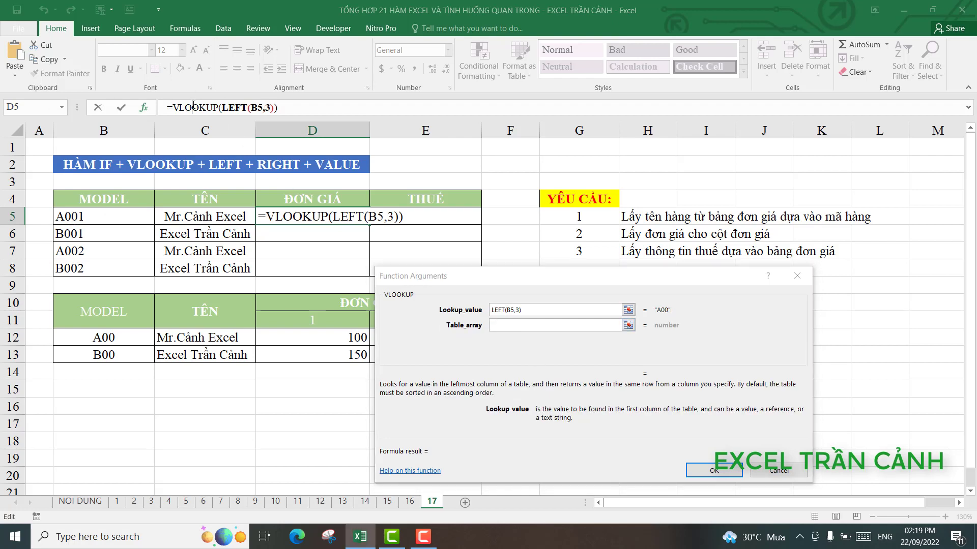
- Set the table array to absolute $B$10:$F$13 and move the dialog aside
click(521, 325)
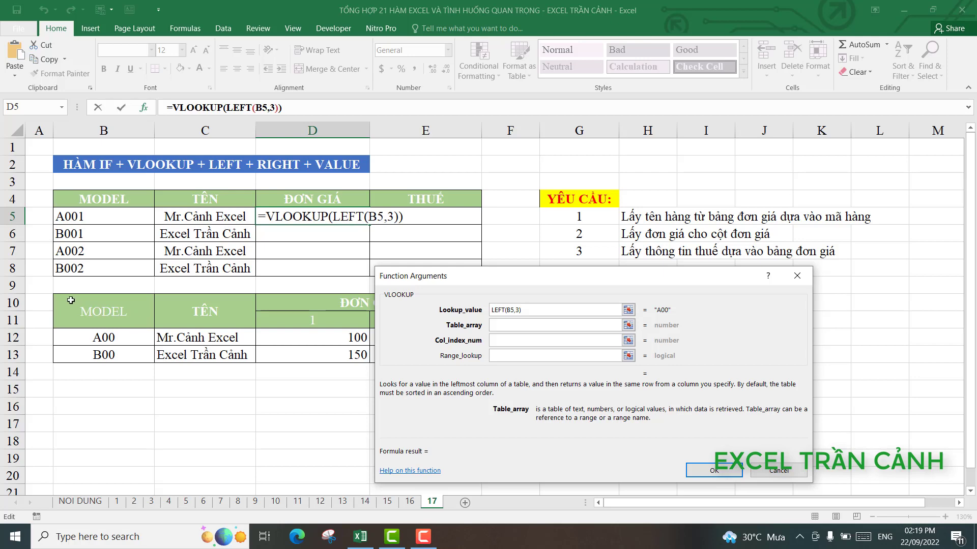
drag(68, 300, 506, 352)
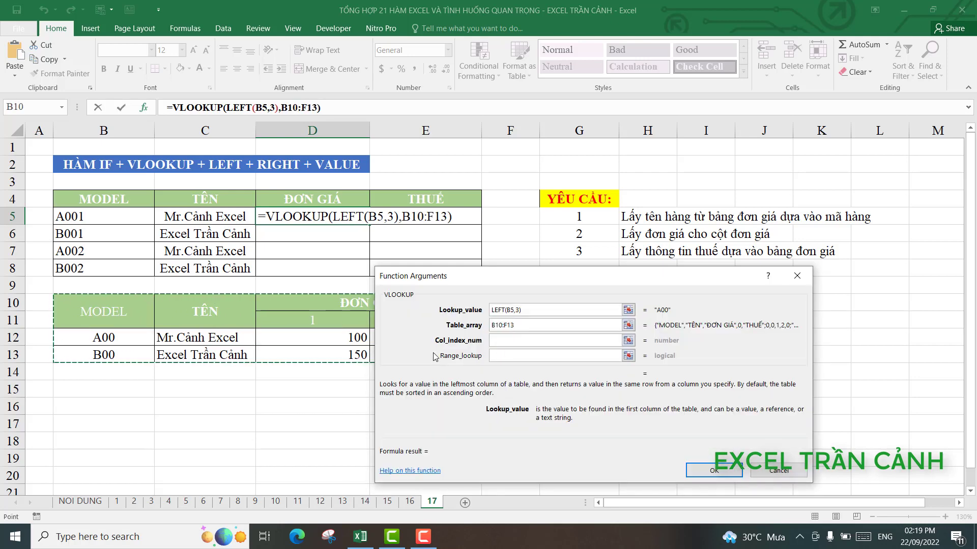
key(F4)
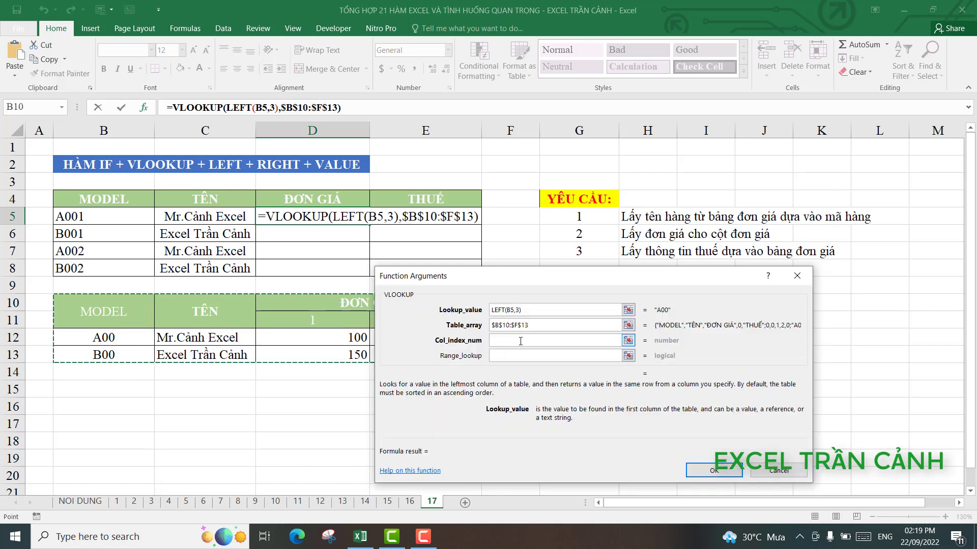
click(523, 340)
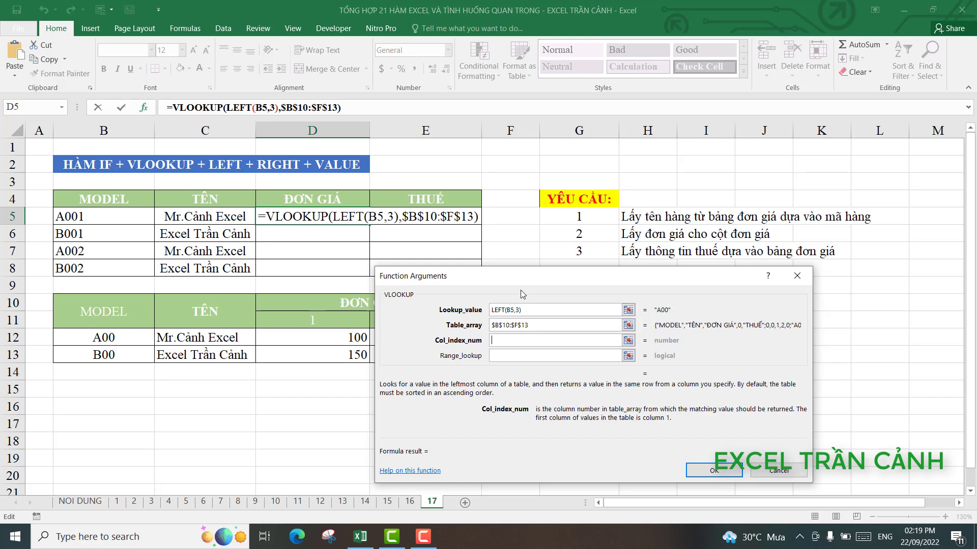
drag(523, 284, 635, 298)
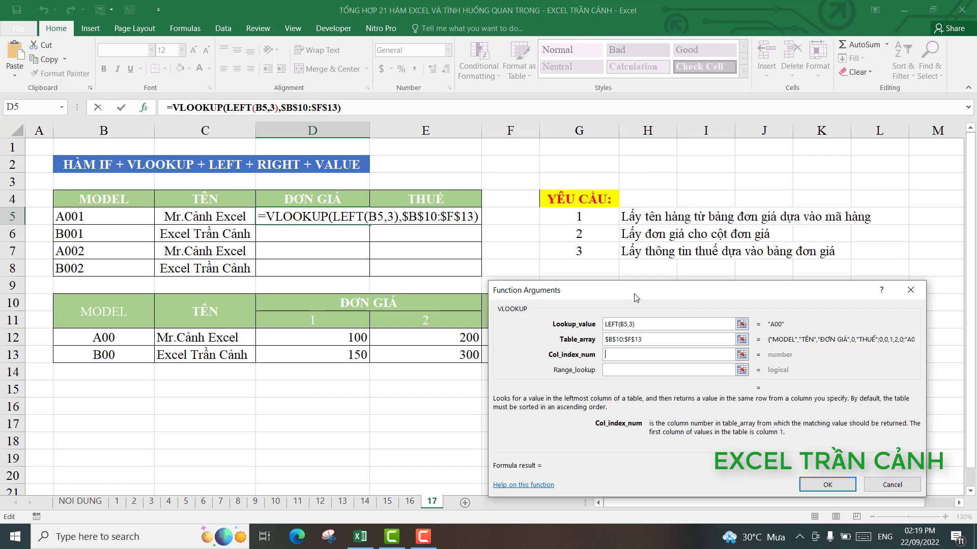
- Nest an IF as the column index with condition RIGHT(B5,1)="1"
click(62, 107)
click(15, 153)
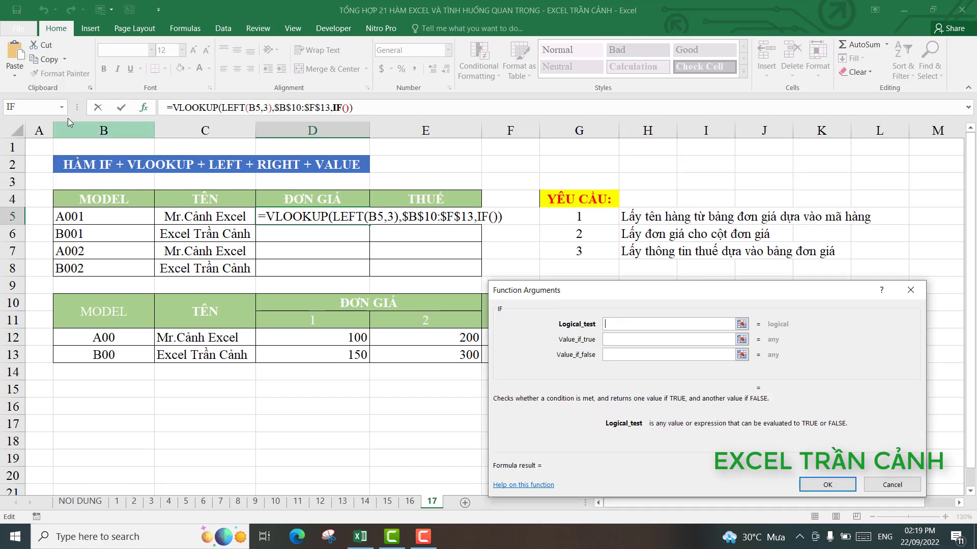
click(62, 107)
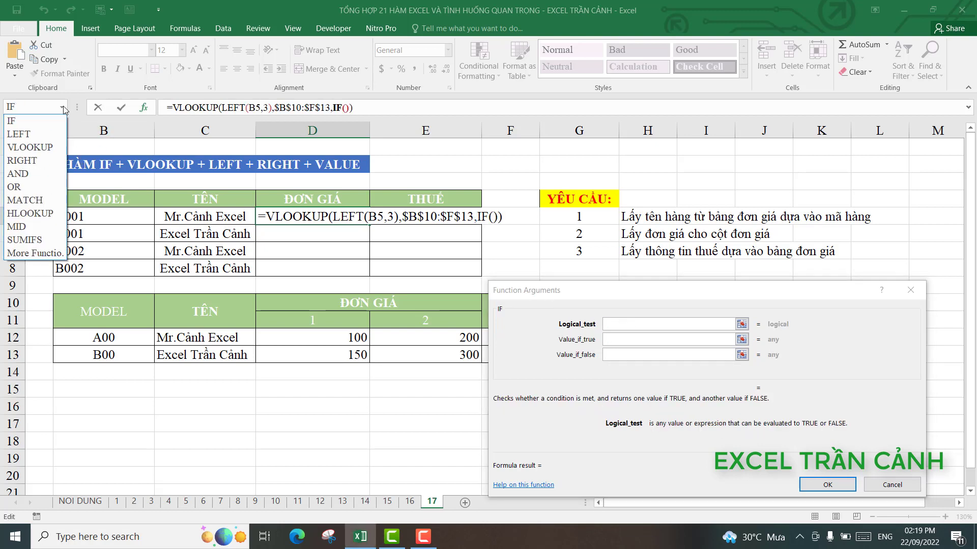
click(37, 161)
click(111, 220)
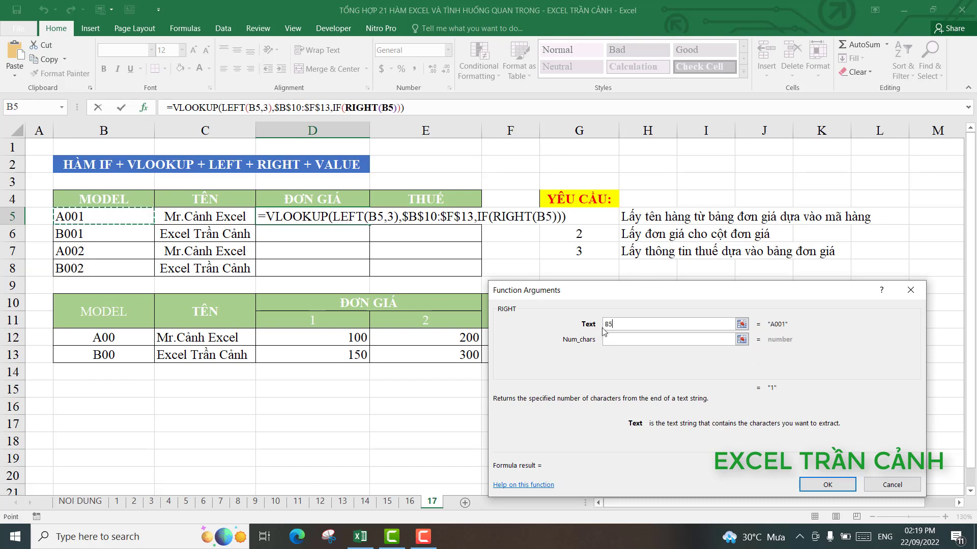
click(609, 339)
text(1)
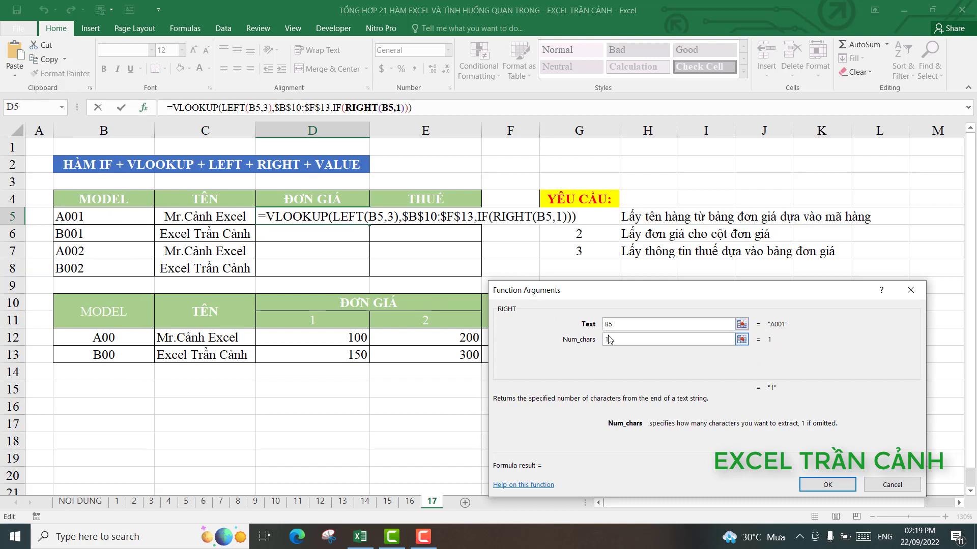
click(337, 108)
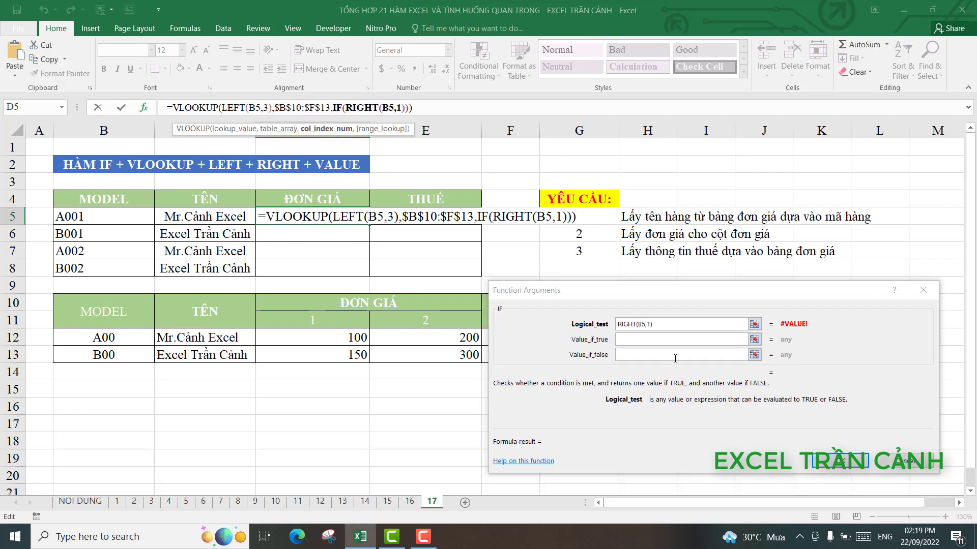
click(667, 326)
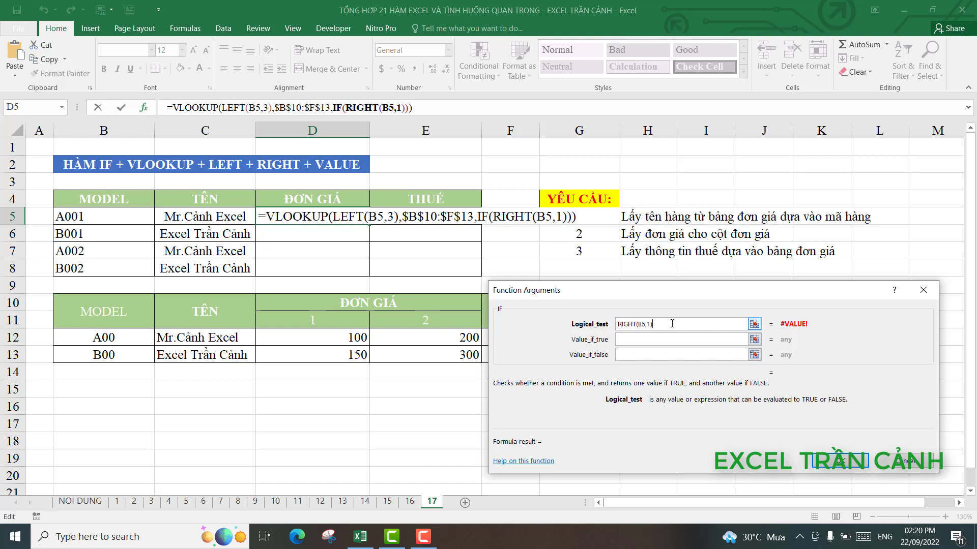
text(=)
text(")
text(1)
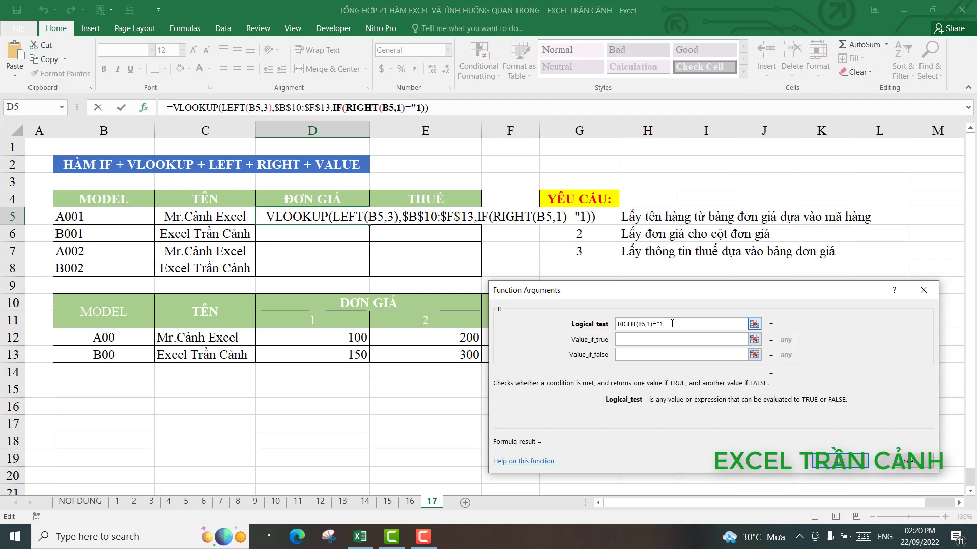
text(")
- Give the IF values 3 and 4, set Range_lookup to 0, and commit D5
key(Tab)
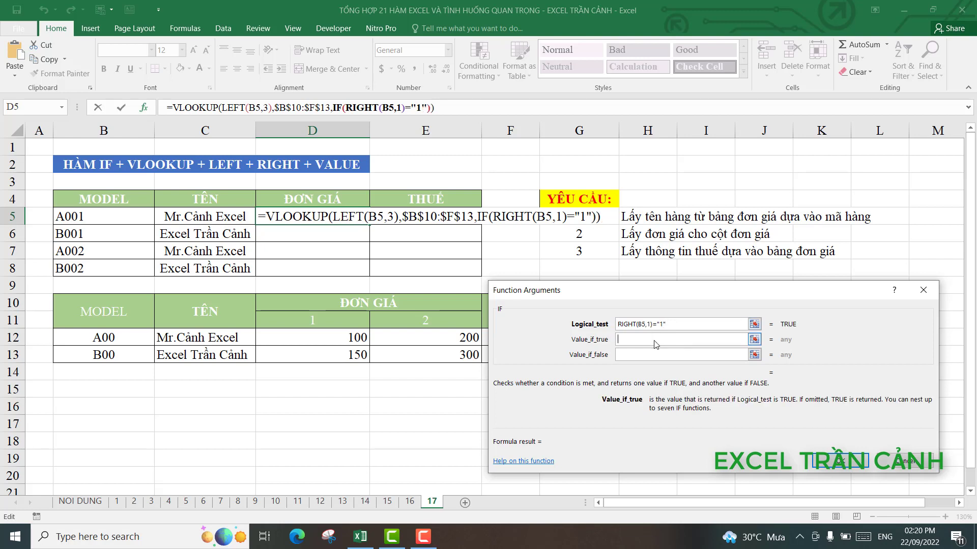
text(3)
key(Tab)
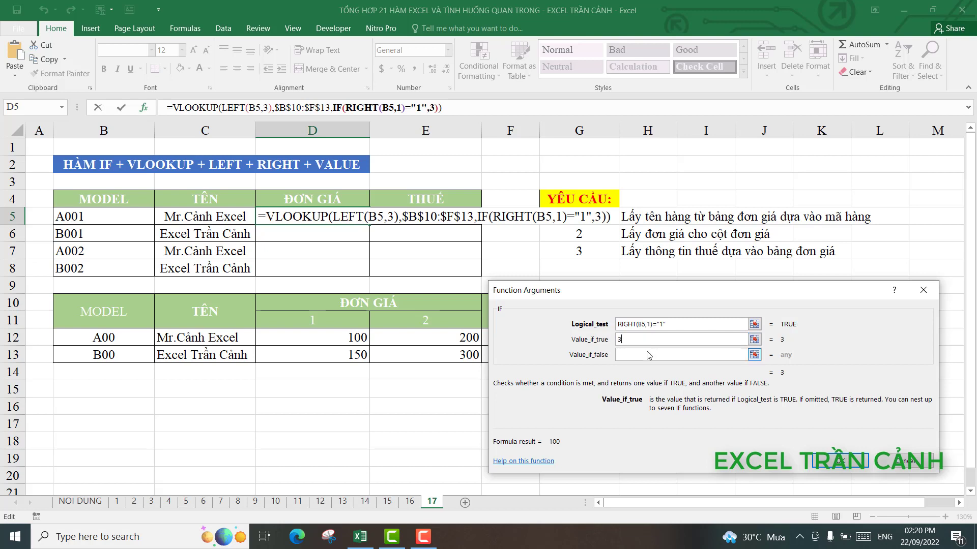
text(4)
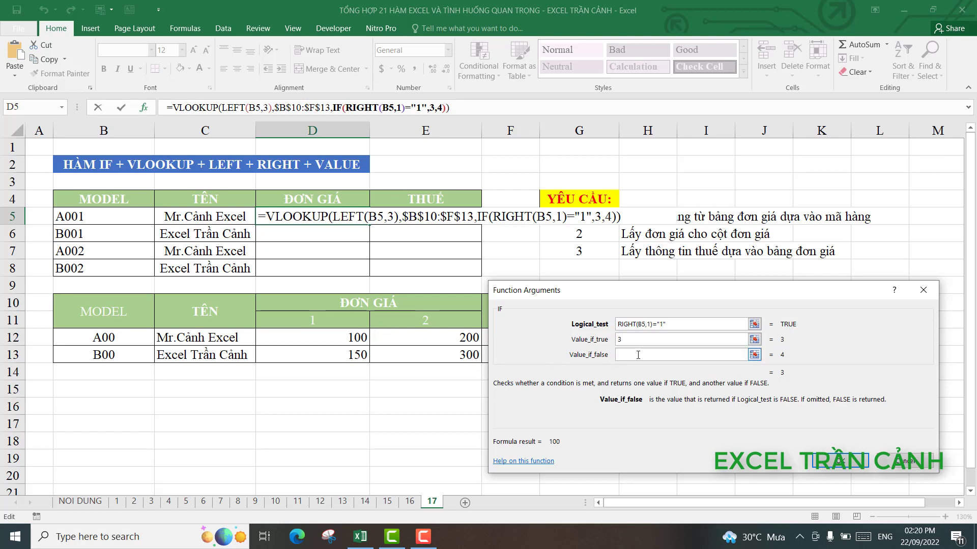
click(195, 107)
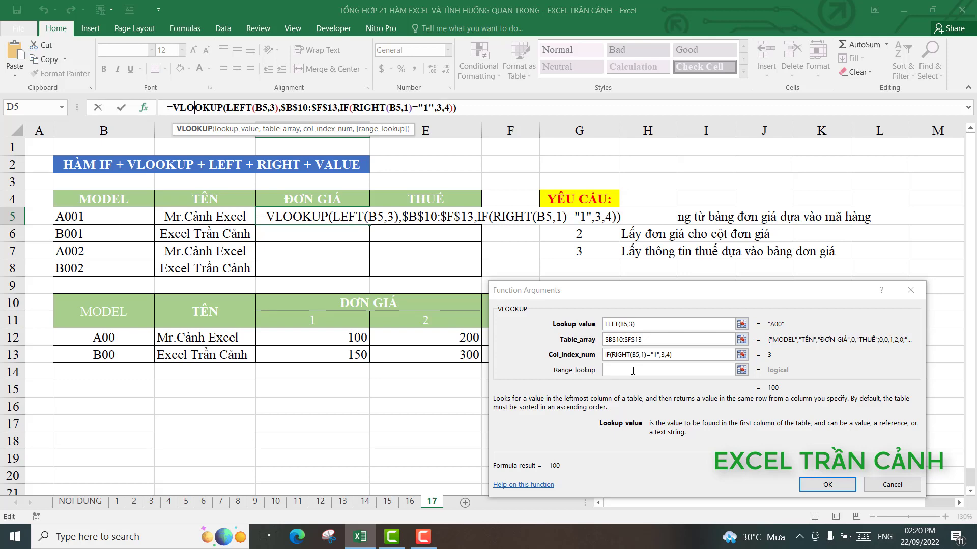
click(632, 370)
text(0)
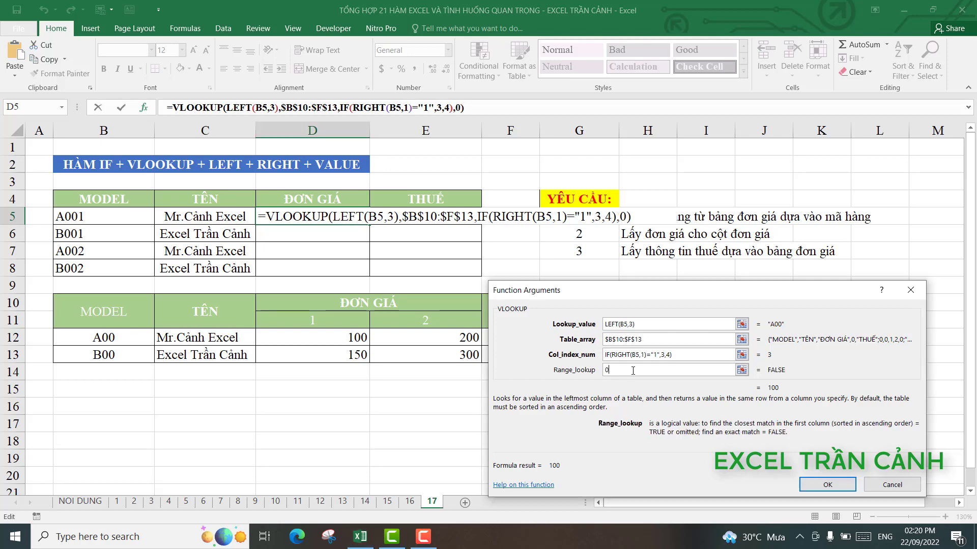
key(Return)
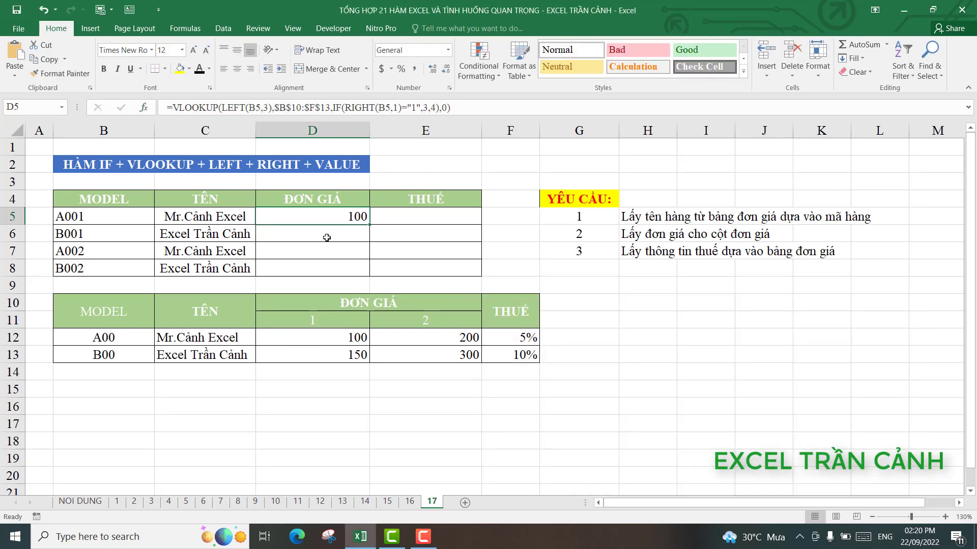
- Fill D5's price formula down to D8 and inspect C5's name formula
drag(370, 226, 370, 278)
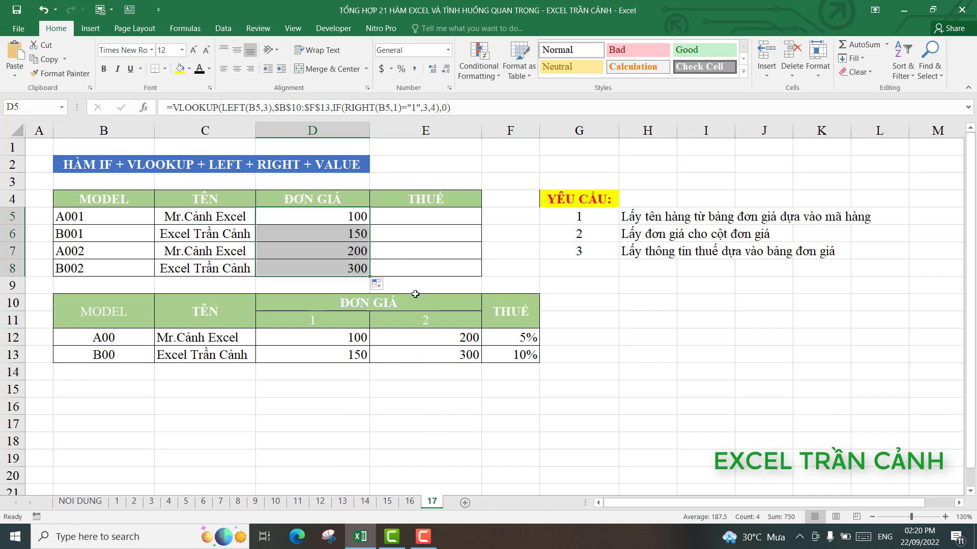
click(429, 217)
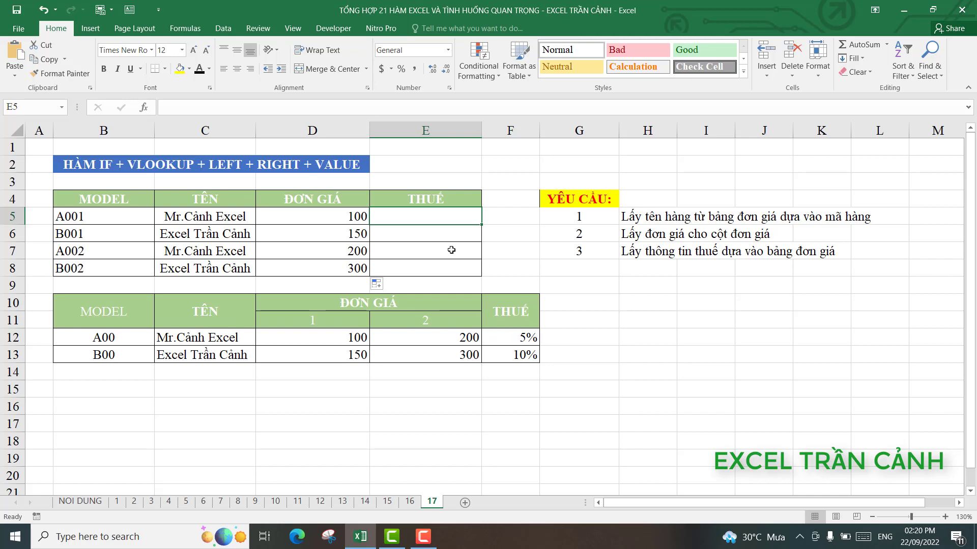
click(211, 220)
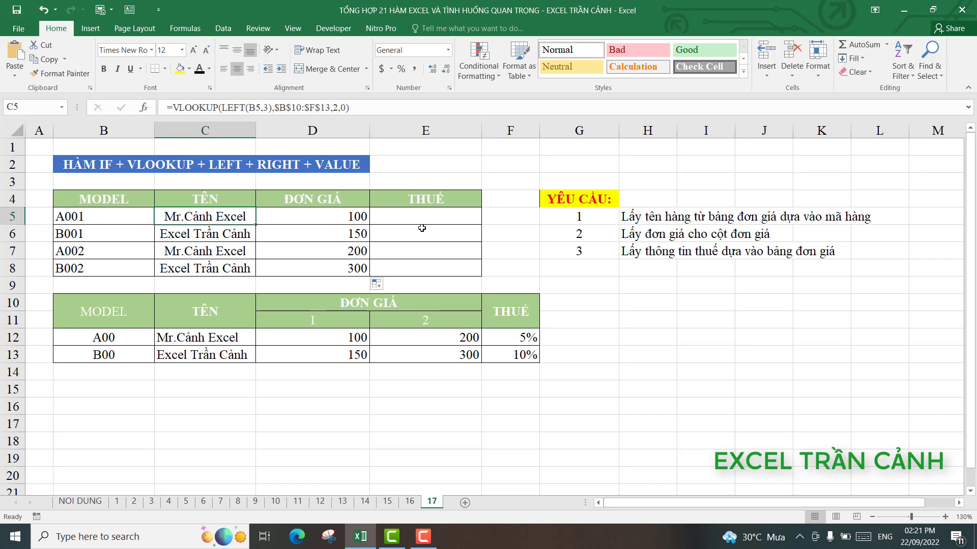
click(422, 215)
click(236, 214)
click(417, 215)
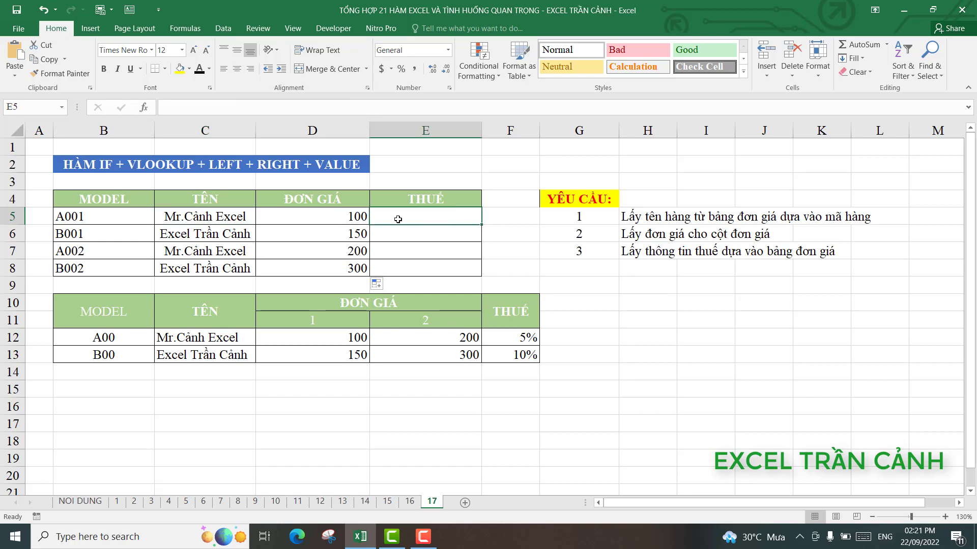
- Switch to the NOI DUNG sheet and return to sheet 17
click(648, 361)
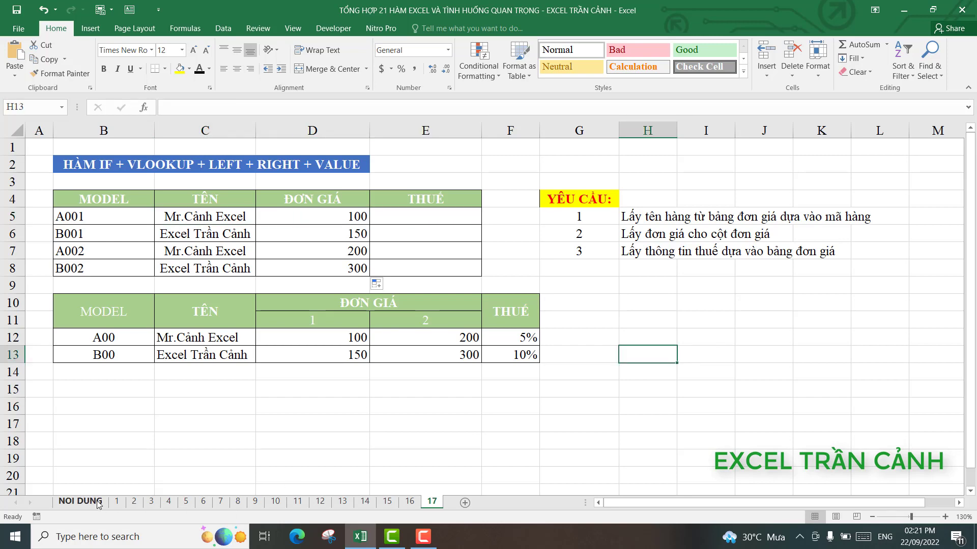
click(81, 501)
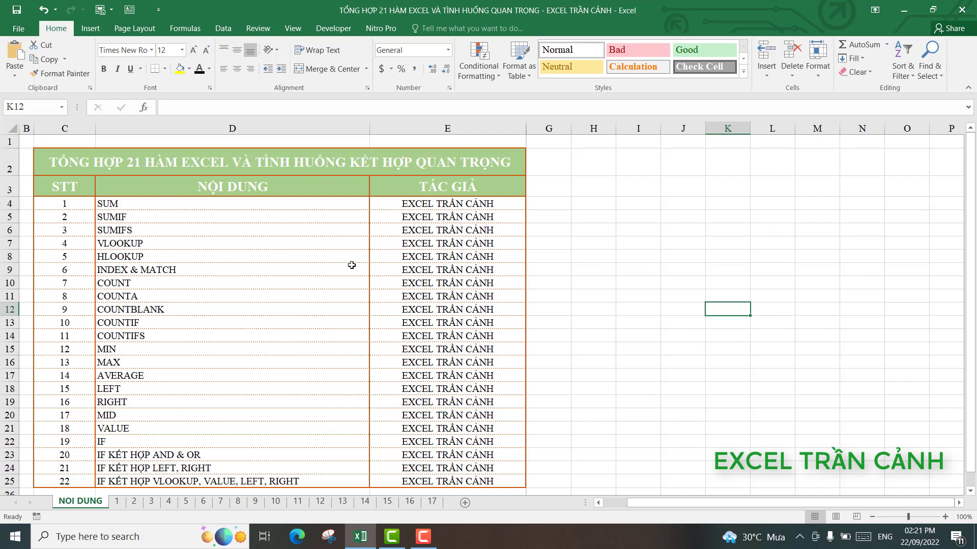
click(431, 502)
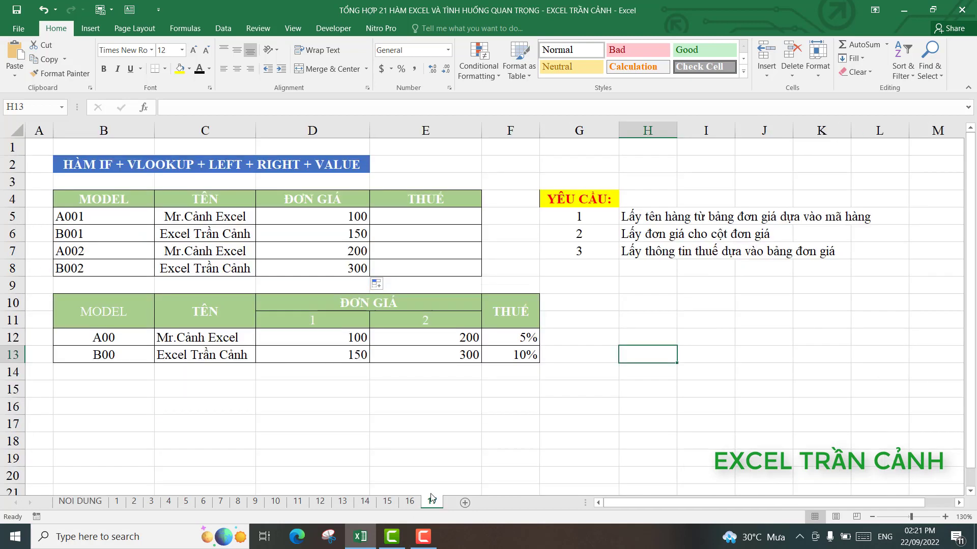
click(576, 408)
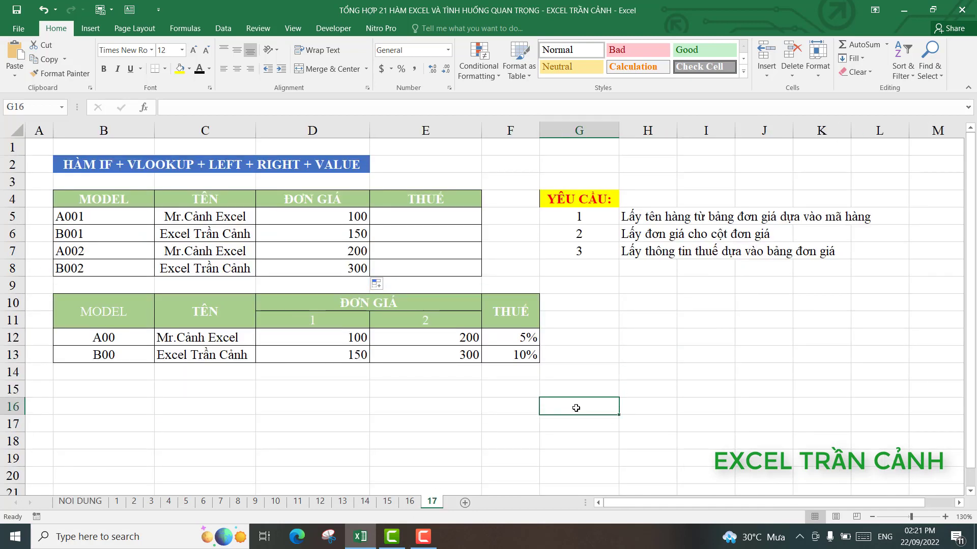